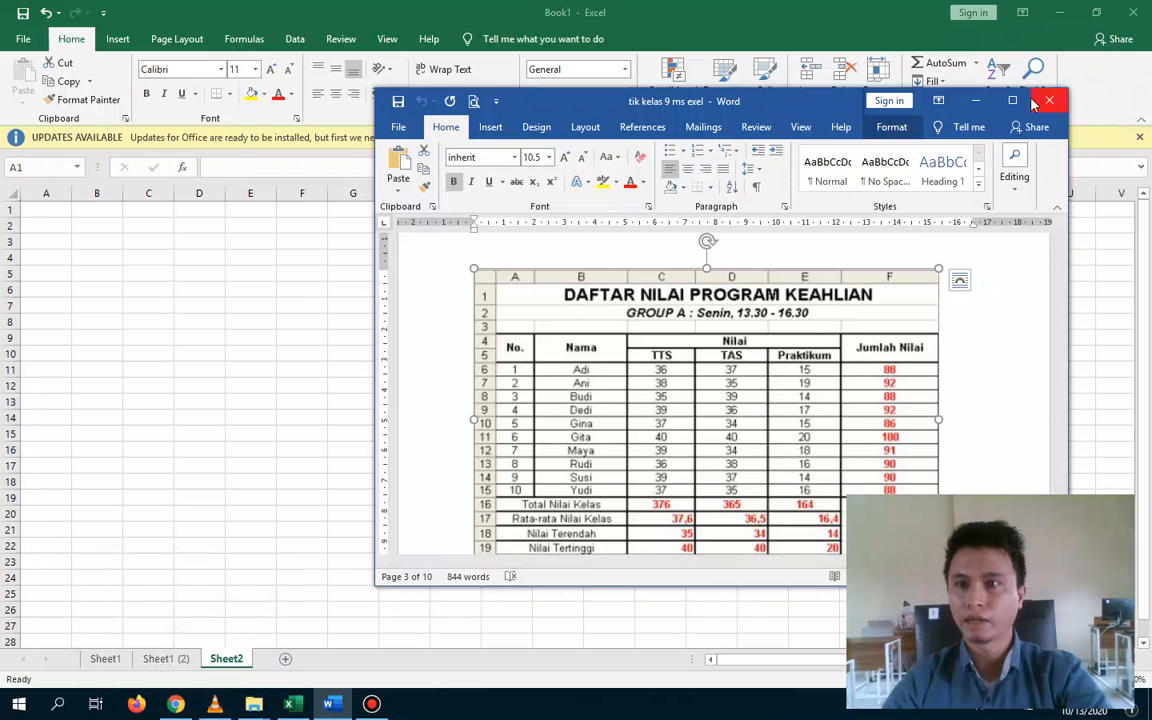
Maximize the Word document and read the operator table, calculation order and example formulas from its first page on
{"action": "left_click", "coordinate": [1013, 101]}
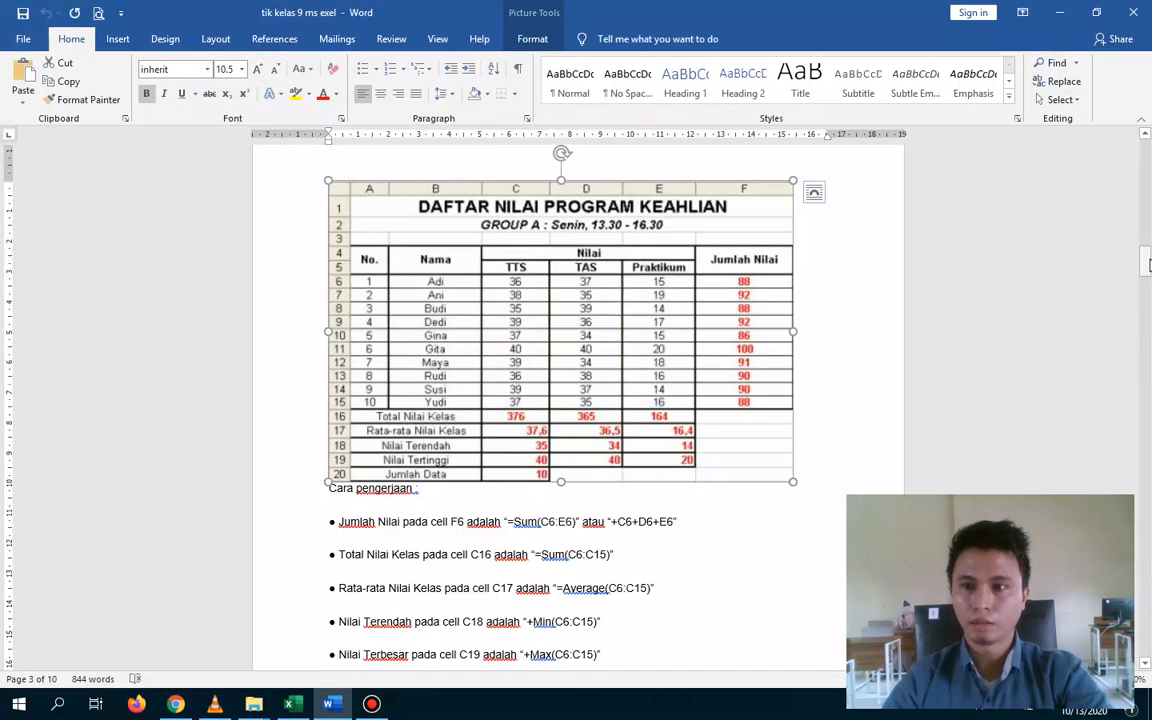
{"action": "left_click_drag", "start_coordinate": [1146, 262], "coordinate": [1147, 150]}
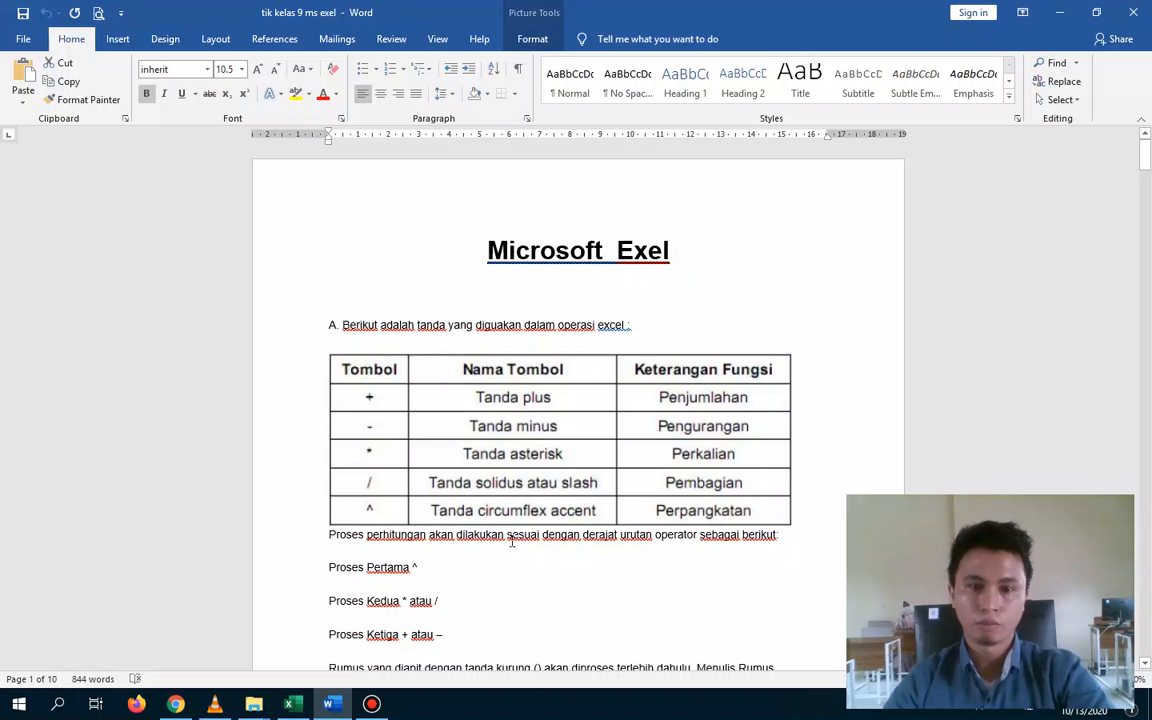
{"action": "scroll", "coordinate": [596, 506], "scroll_direction": "down", "scroll_amount": 1}
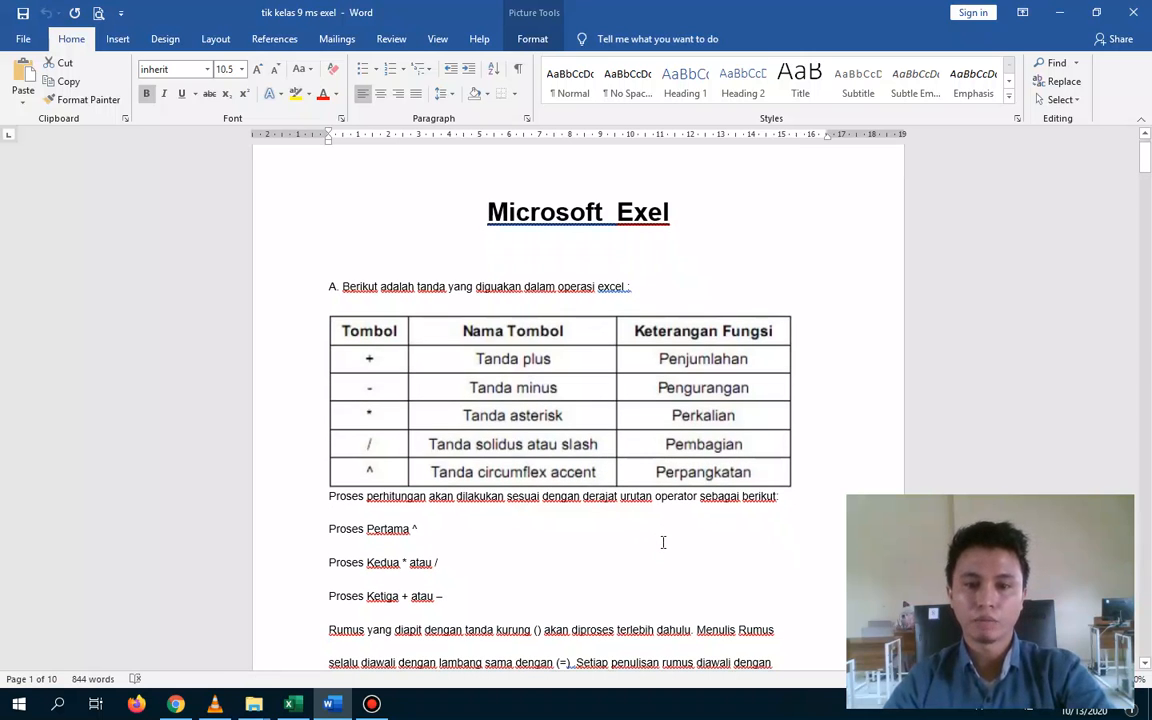
{"action": "scroll", "coordinate": [662, 543], "scroll_direction": "down", "scroll_amount": 5}
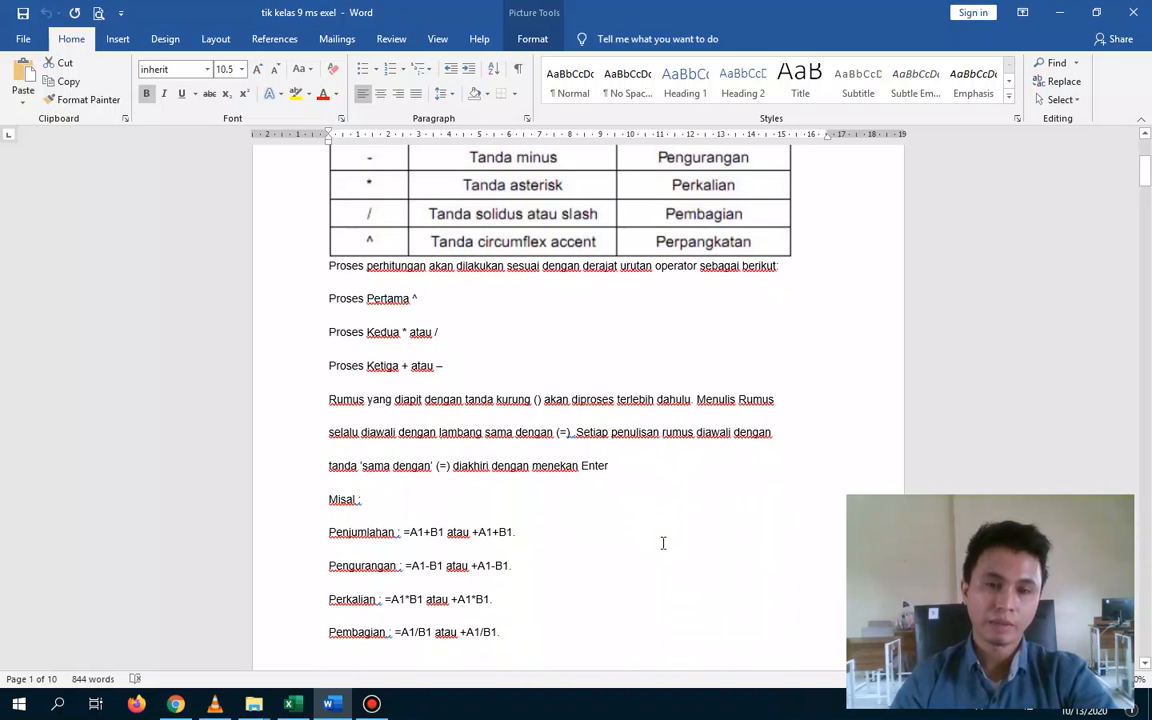
{"action": "scroll", "coordinate": [901, 484], "scroll_direction": "up", "scroll_amount": 4}
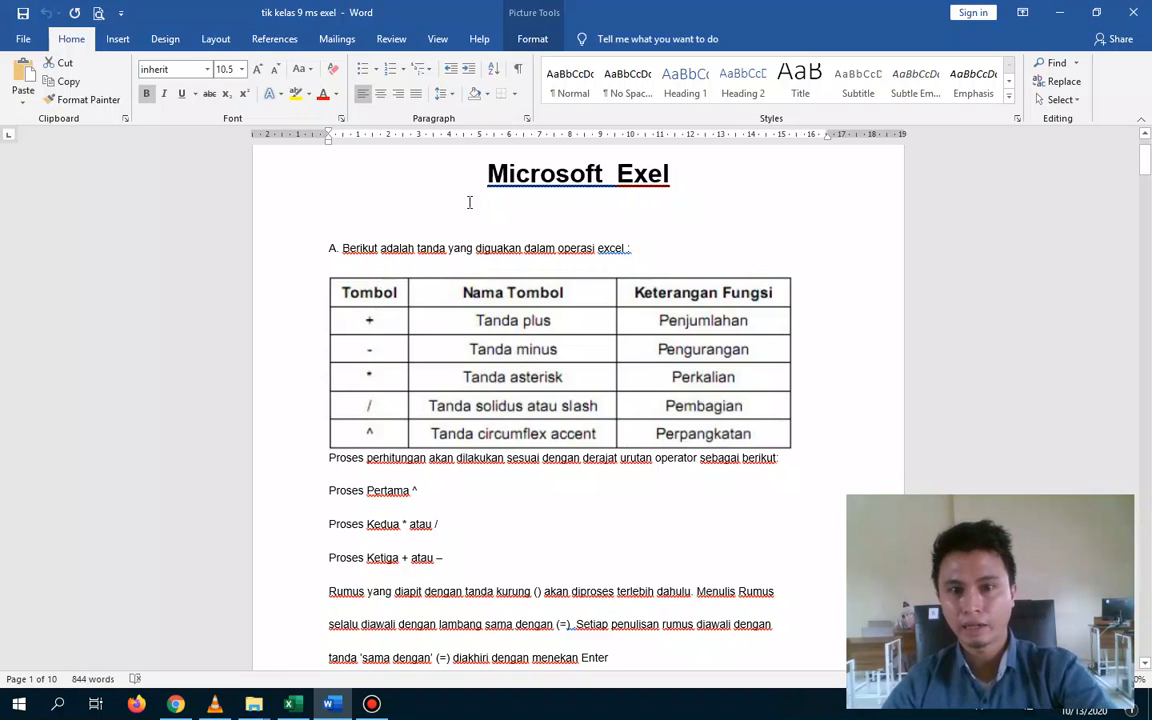
{"action": "left_click_drag", "start_coordinate": [441, 155], "coordinate": [641, 167]}
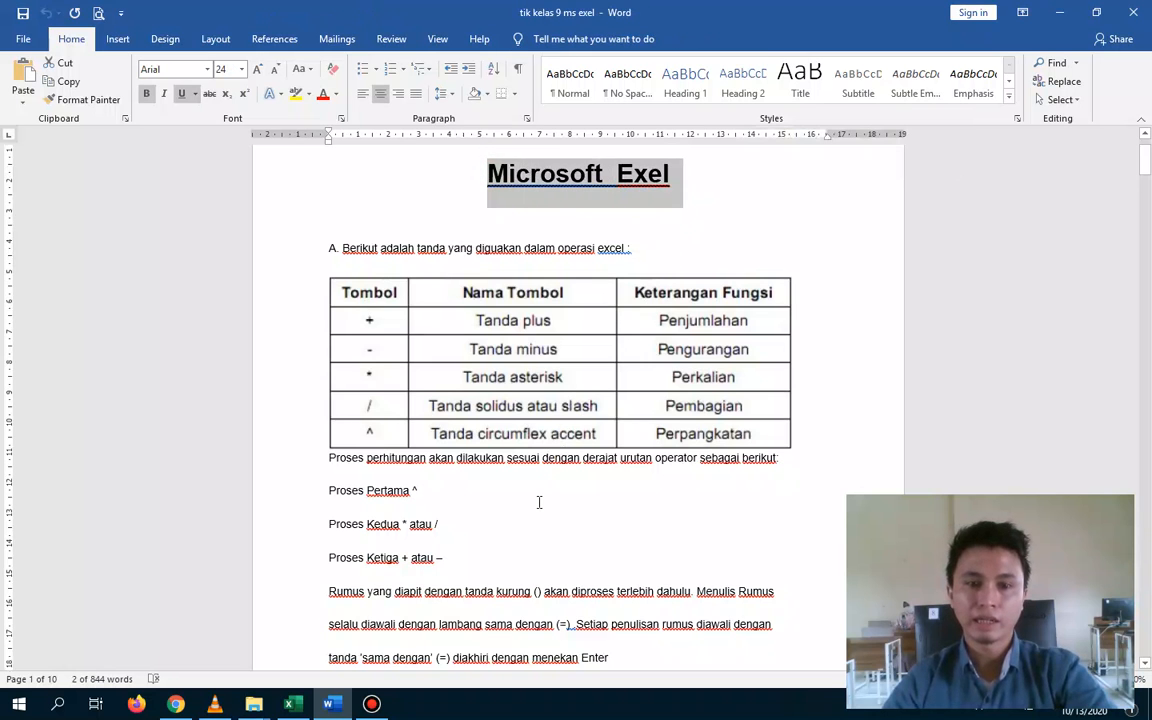
{"action": "scroll", "coordinate": [537, 501], "scroll_direction": "down", "scroll_amount": 5}
{"action": "scroll", "coordinate": [538, 502], "scroll_direction": "down", "scroll_amount": 3}
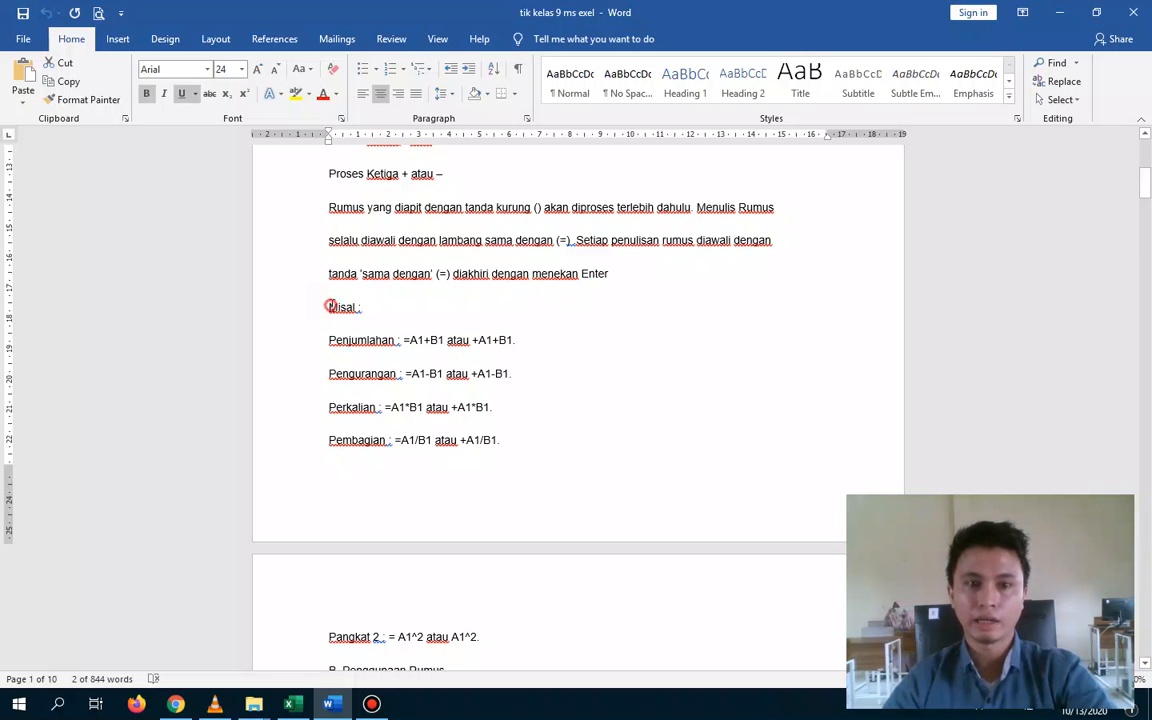
{"action": "left_click_drag", "start_coordinate": [329, 306], "coordinate": [539, 443]}
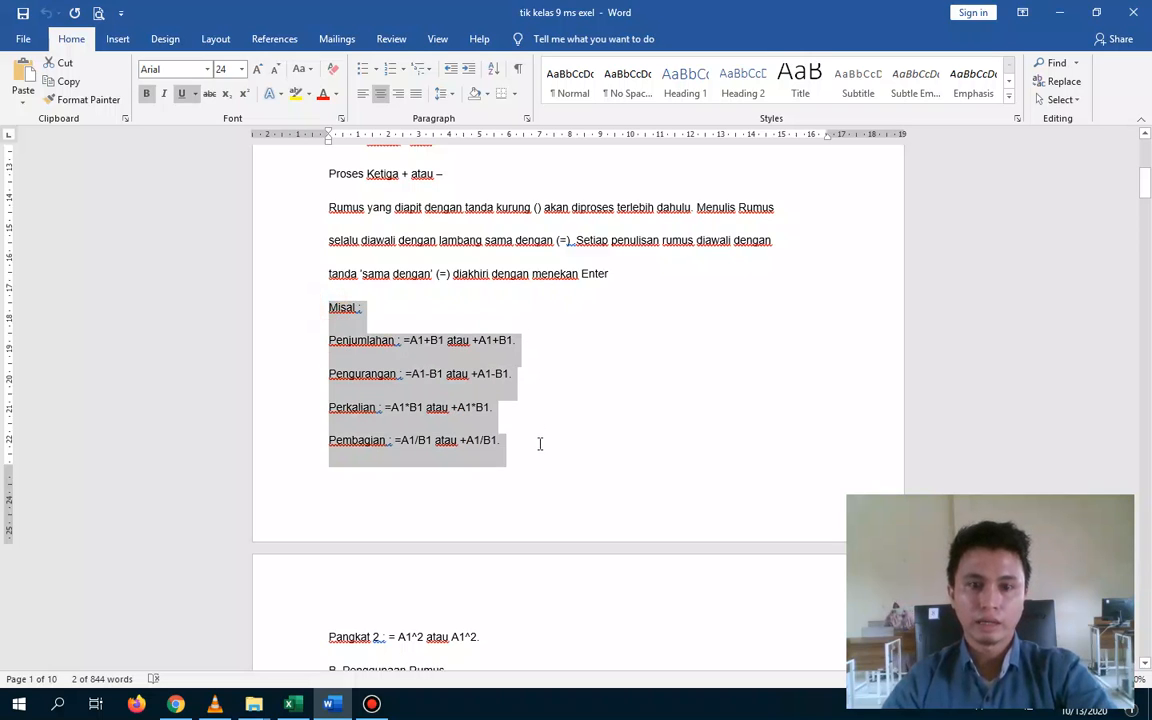
{"action": "left_click_drag", "start_coordinate": [540, 589], "coordinate": [540, 638]}
{"action": "scroll", "coordinate": [500, 600], "scroll_direction": "down", "scroll_amount": 4}
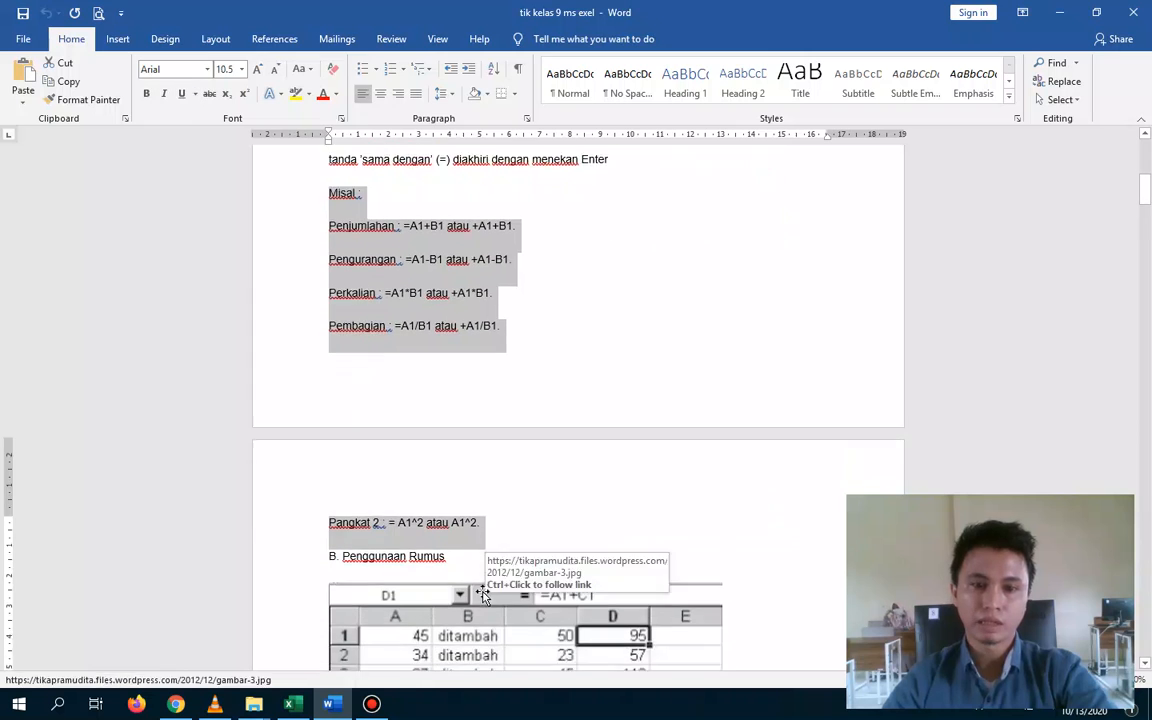
Read the formula usage example, the statistical functions and the DAFTAR NILAI PROGRAM KEAHLIAN exercise with its solution formulas
{"action": "scroll", "coordinate": [480, 588], "scroll_direction": "down", "scroll_amount": 5}
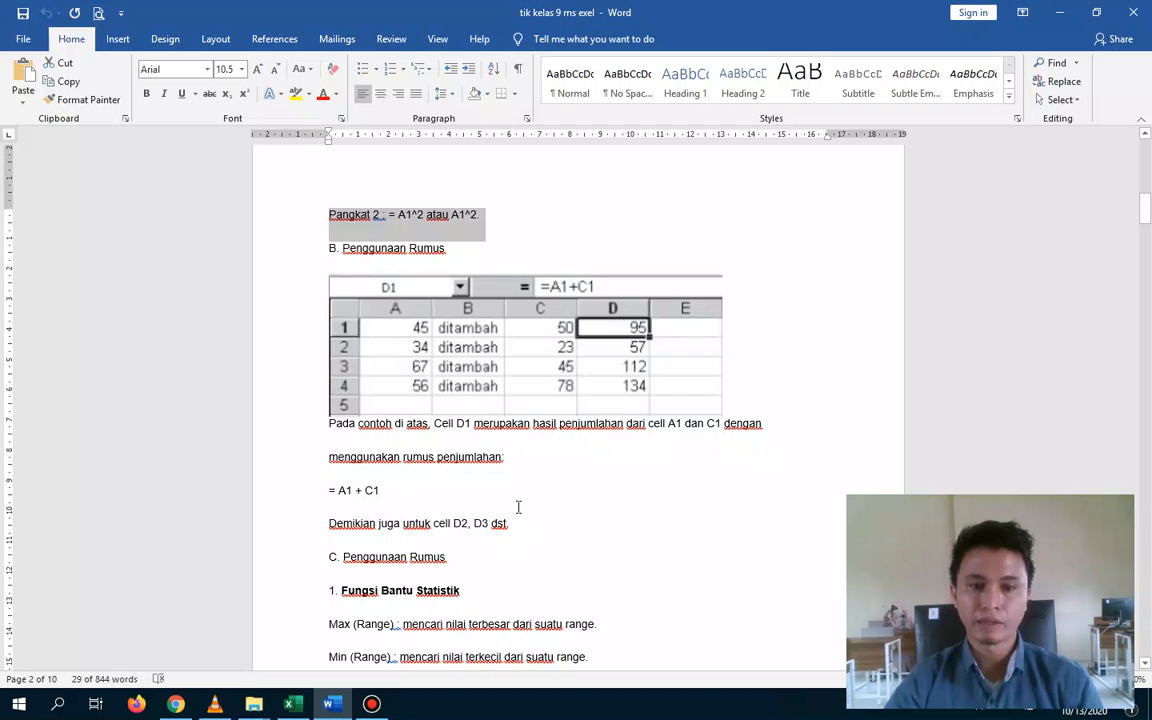
{"action": "scroll", "coordinate": [520, 500], "scroll_direction": "down", "scroll_amount": 3}
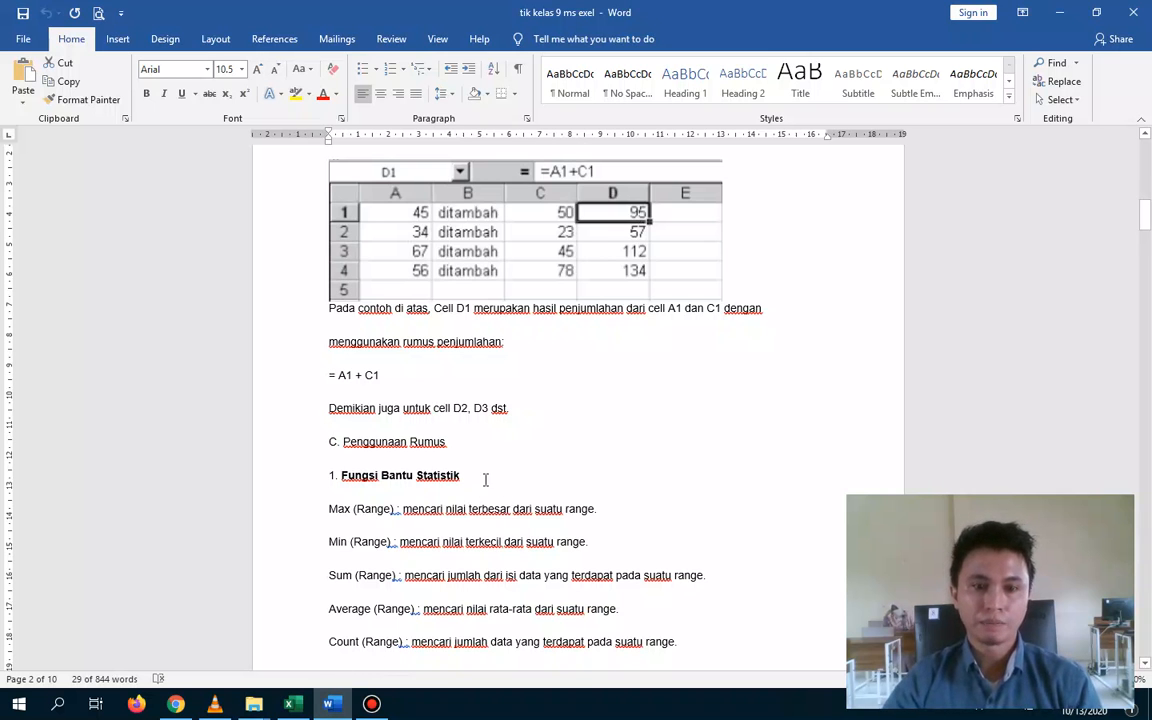
{"action": "scroll", "coordinate": [486, 476], "scroll_direction": "down", "scroll_amount": 10}
{"action": "scroll", "coordinate": [488, 468], "scroll_direction": "down", "scroll_amount": 4}
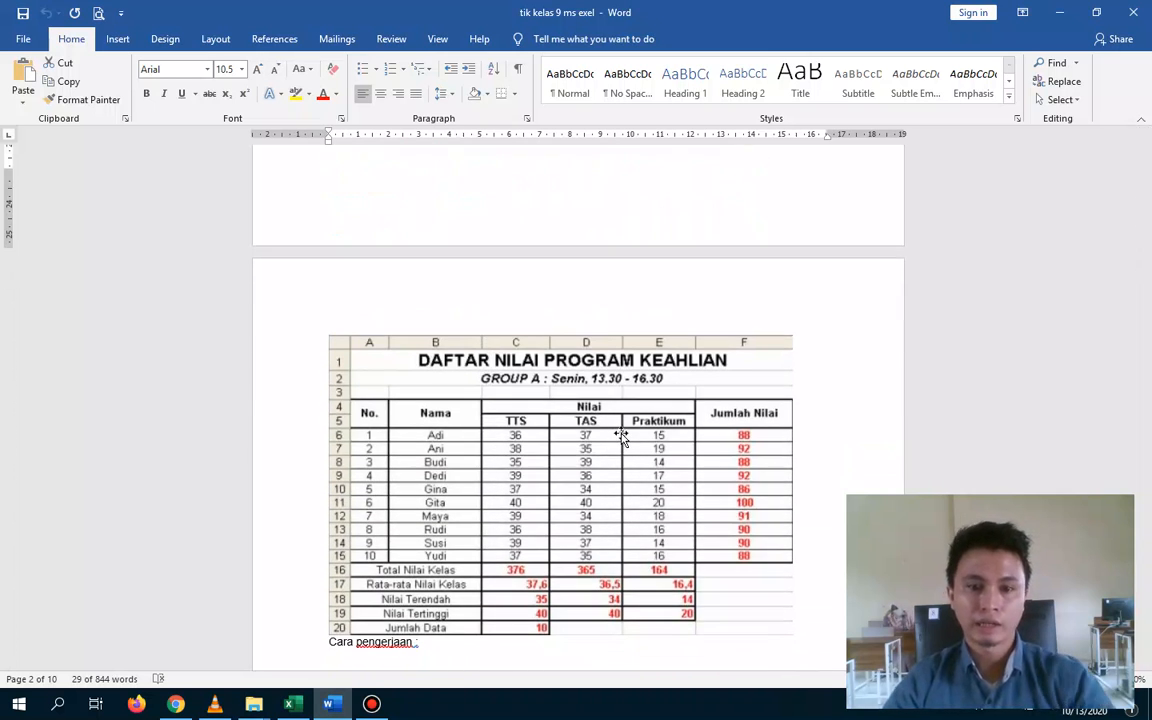
{"action": "scroll", "coordinate": [600, 420], "scroll_direction": "down", "scroll_amount": 2}
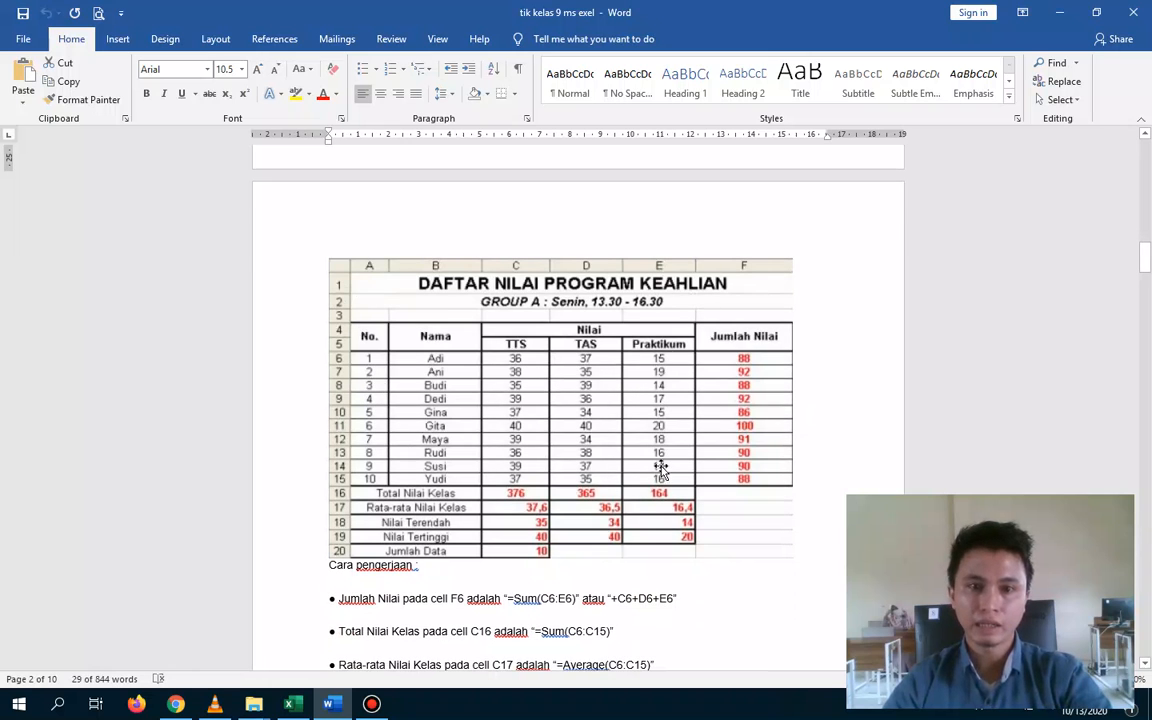
{"action": "scroll", "coordinate": [400, 300], "scroll_direction": "down", "scroll_amount": 2}
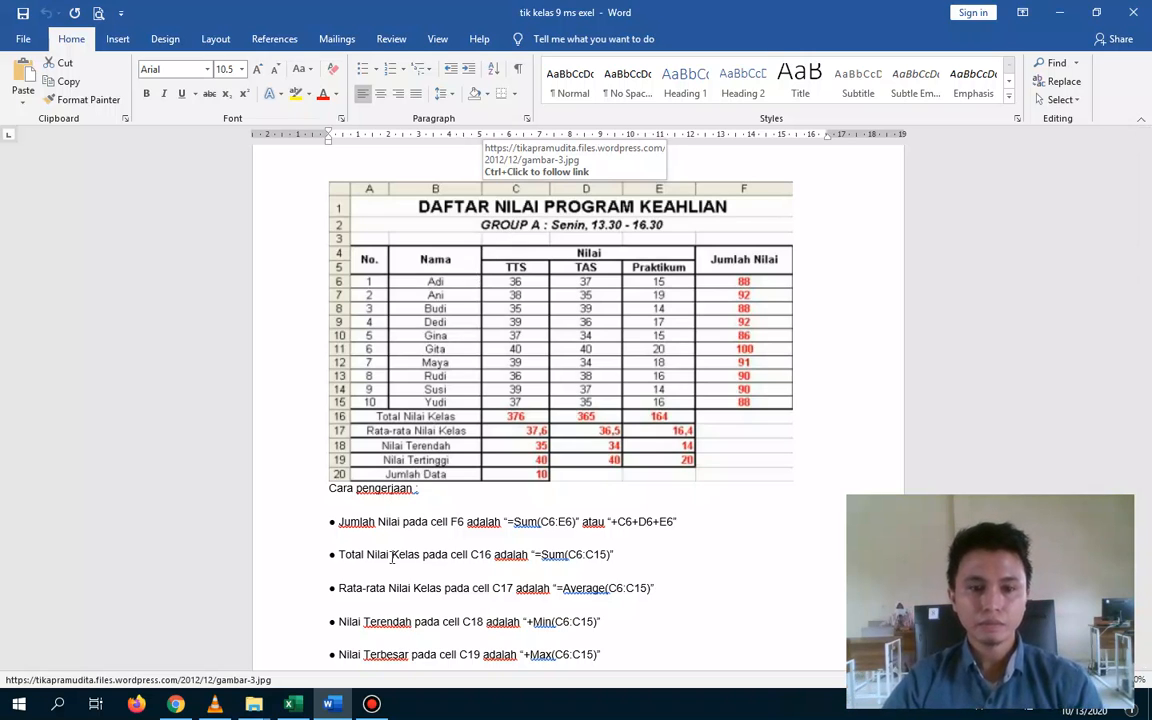
Switch to the Excel workbook and review the score tables on Sheet1 (2) and Sheet1, including the empty JUMLAH NILAI cells
{"action": "left_click", "coordinate": [292, 705]}
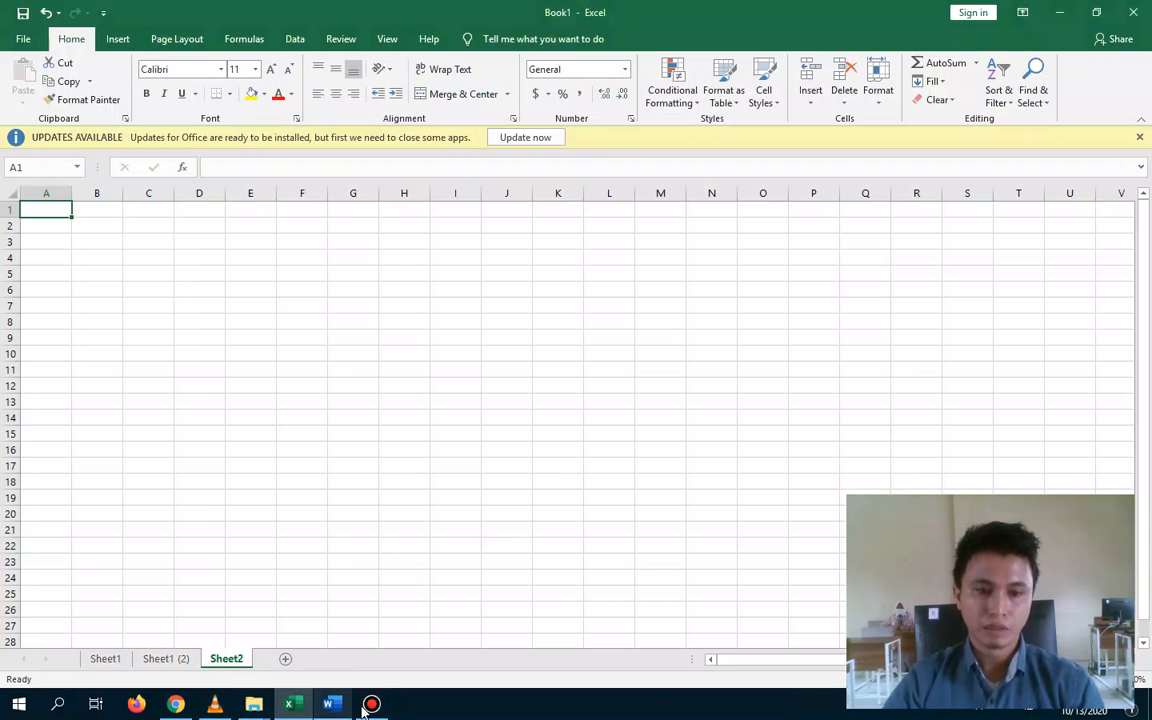
{"action": "left_click", "coordinate": [184, 662]}
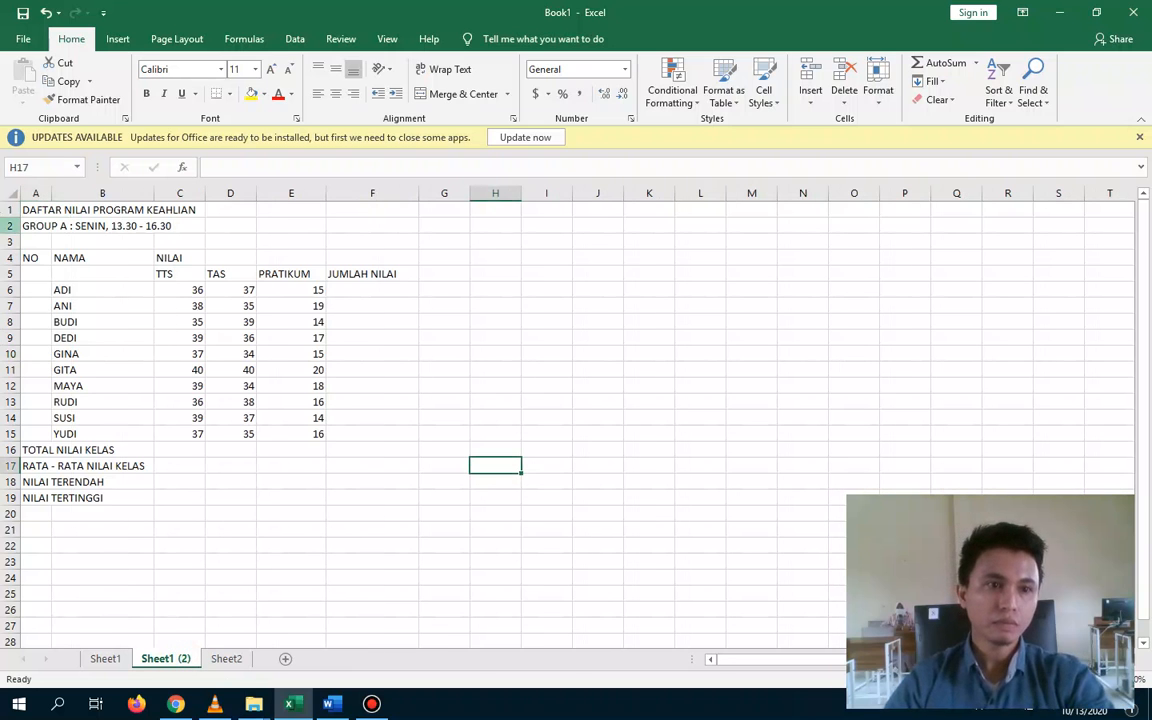
{"action": "left_click", "coordinate": [237, 663]}
{"action": "left_click", "coordinate": [163, 658]}
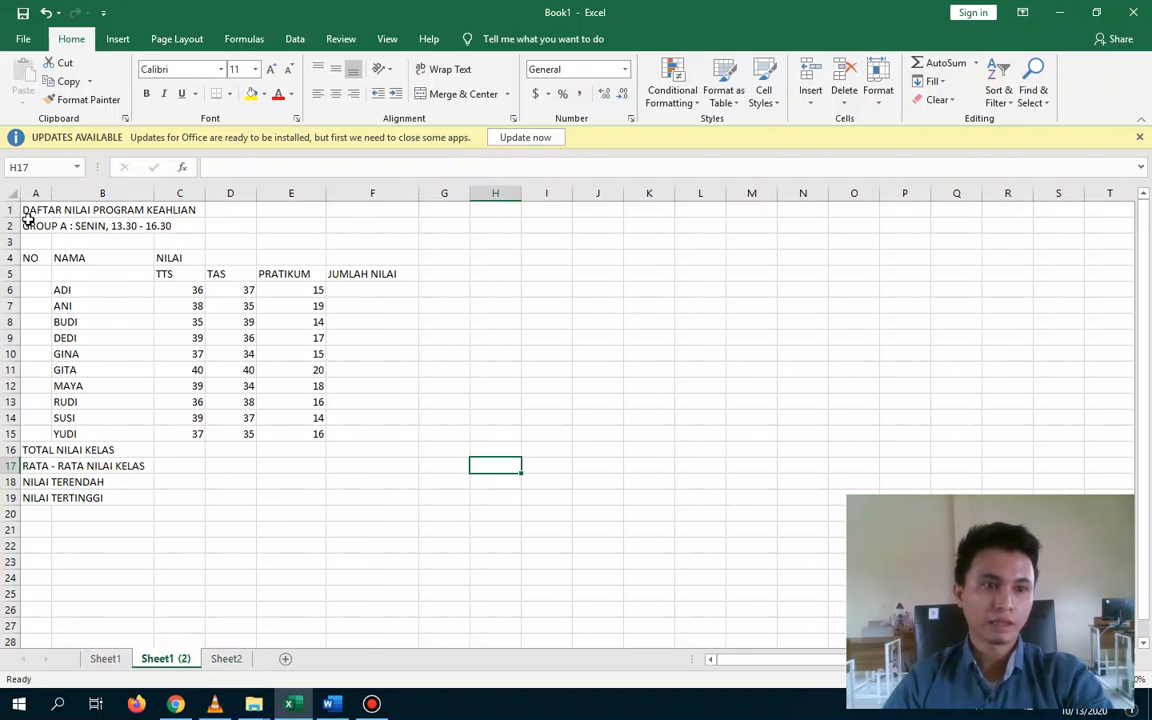
{"action": "left_click", "coordinate": [104, 658]}
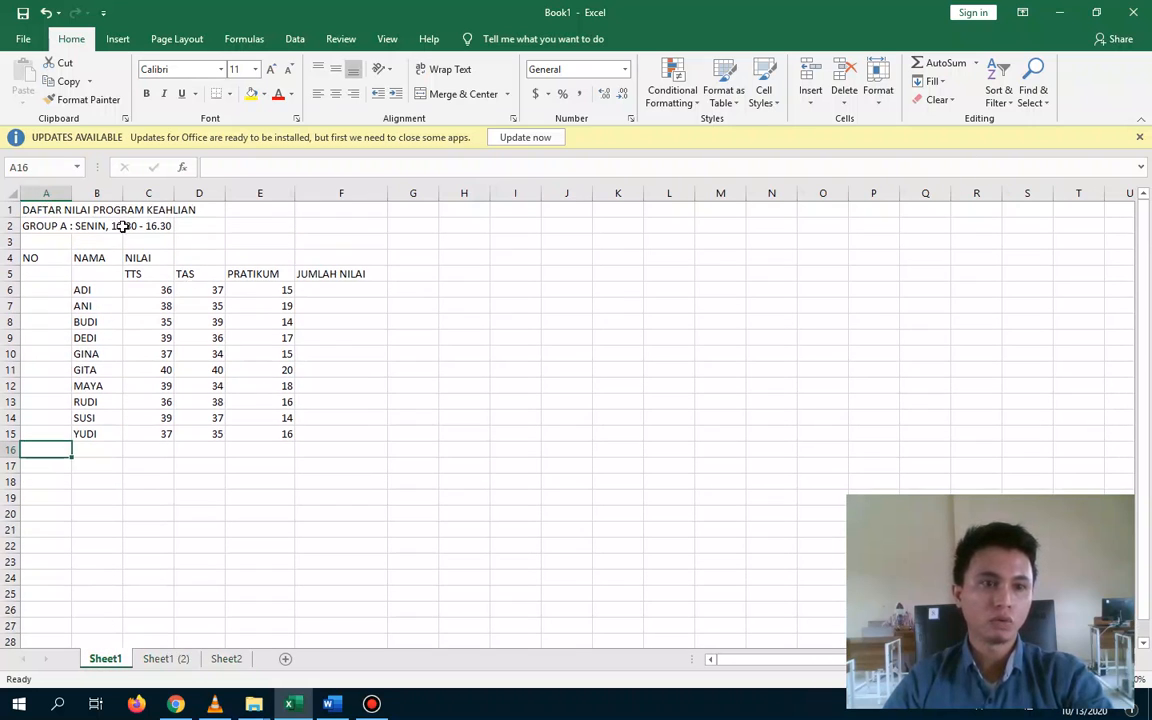
{"action": "left_click", "coordinate": [55, 211]}
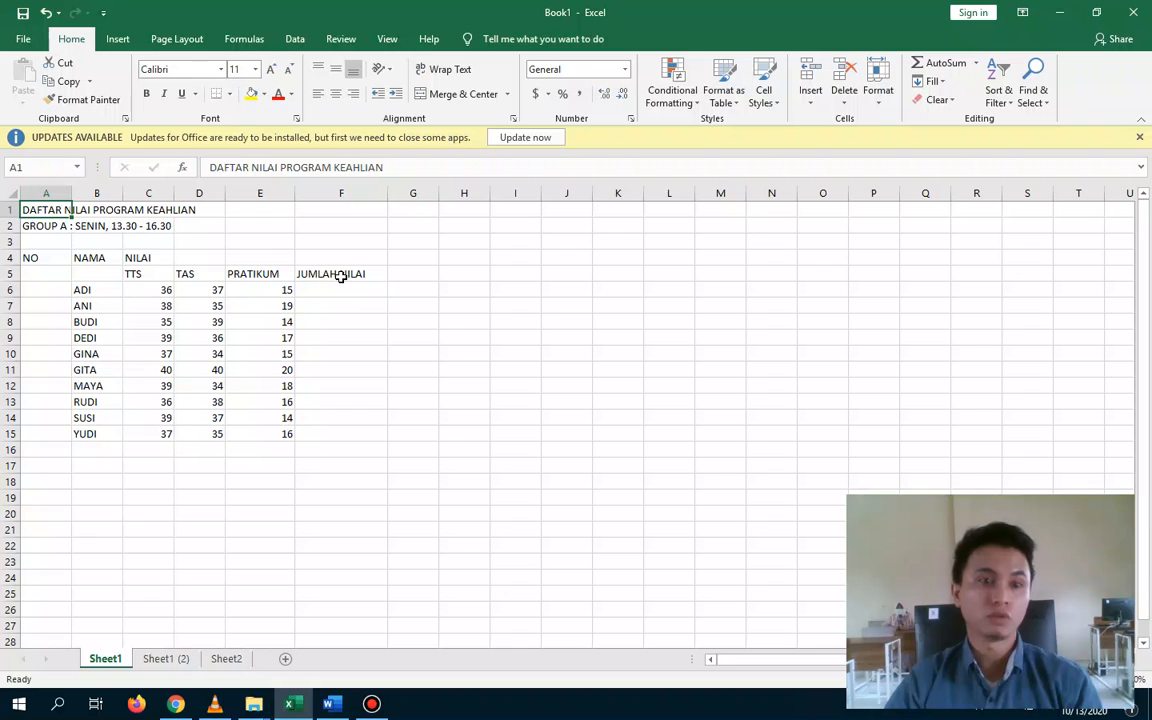
{"action": "left_click_drag", "start_coordinate": [334, 290], "coordinate": [330, 442]}
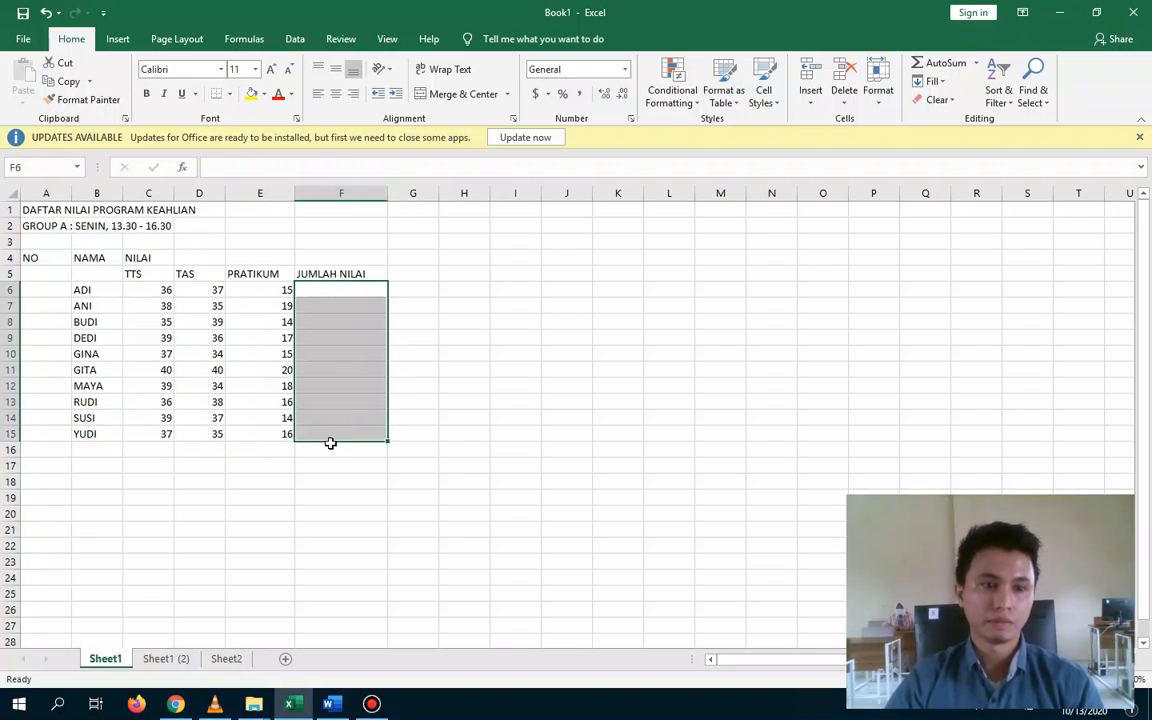
On Sheet1 (2), fill the class summary cells C16:E19 and the JUMLAH NILAI cells F6:F15 with yellow
{"action": "left_click", "coordinate": [147, 658]}
{"action": "left_click_drag", "start_coordinate": [183, 450], "coordinate": [290, 498]}
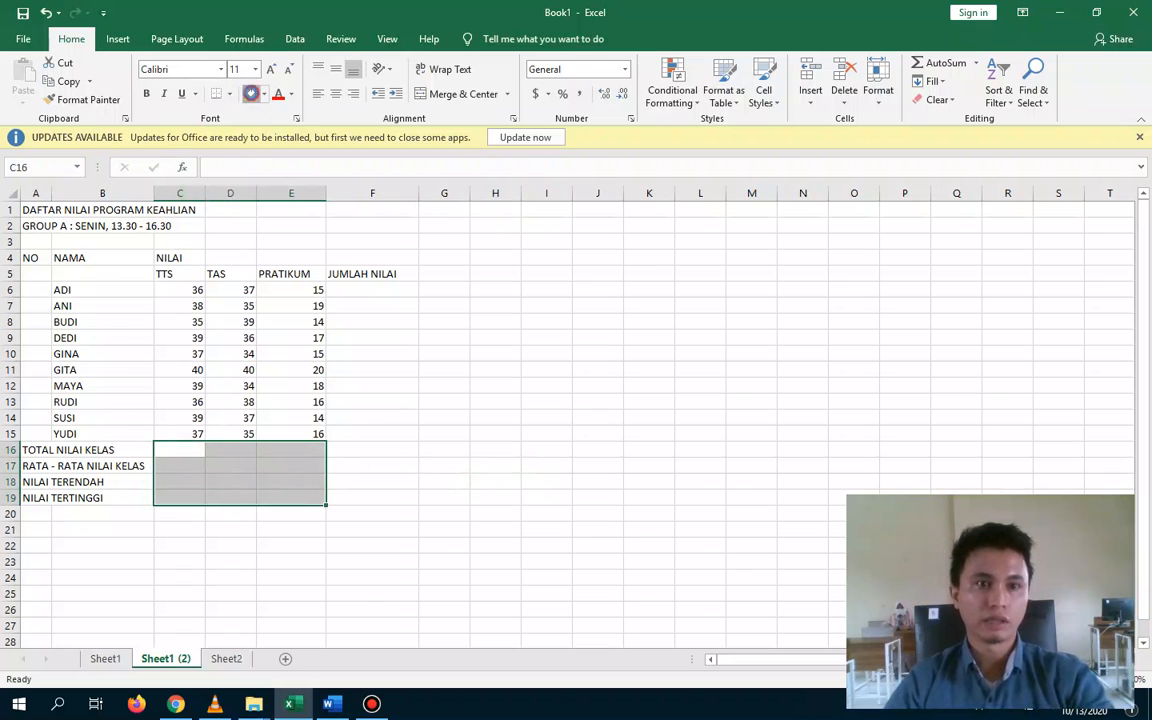
{"action": "left_click", "coordinate": [250, 93]}
{"action": "left_click_drag", "start_coordinate": [373, 290], "coordinate": [370, 441]}
{"action": "left_click", "coordinate": [250, 93]}
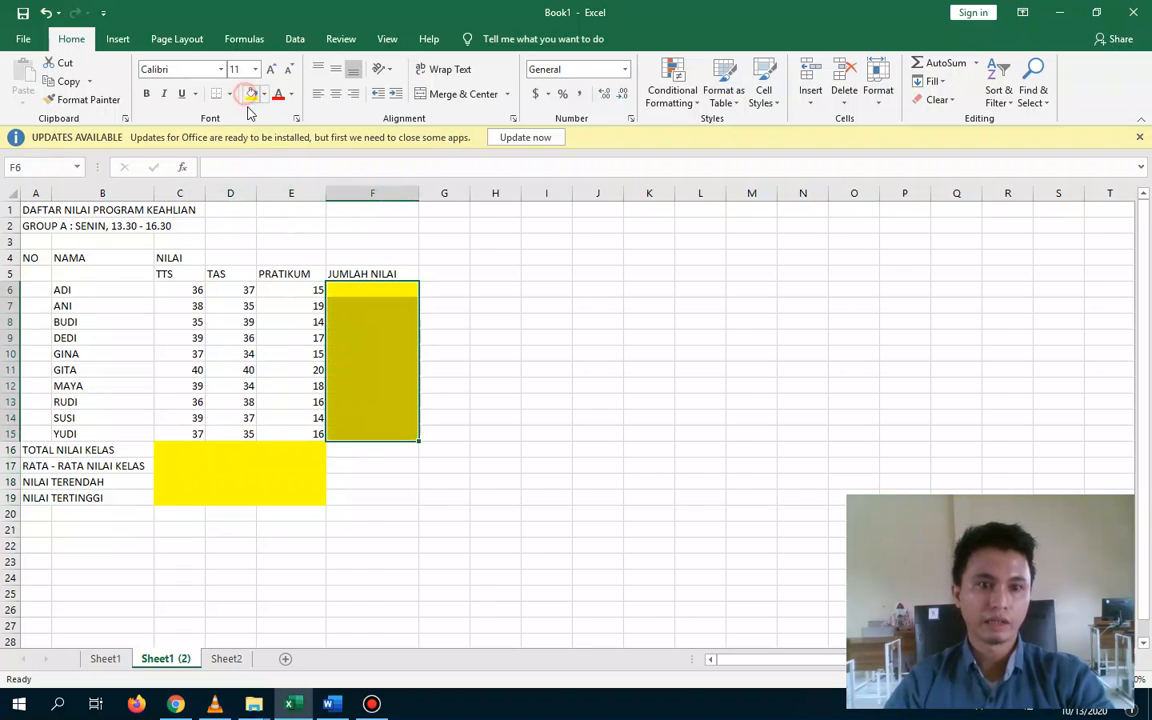
{"action": "left_click", "coordinate": [561, 336]}
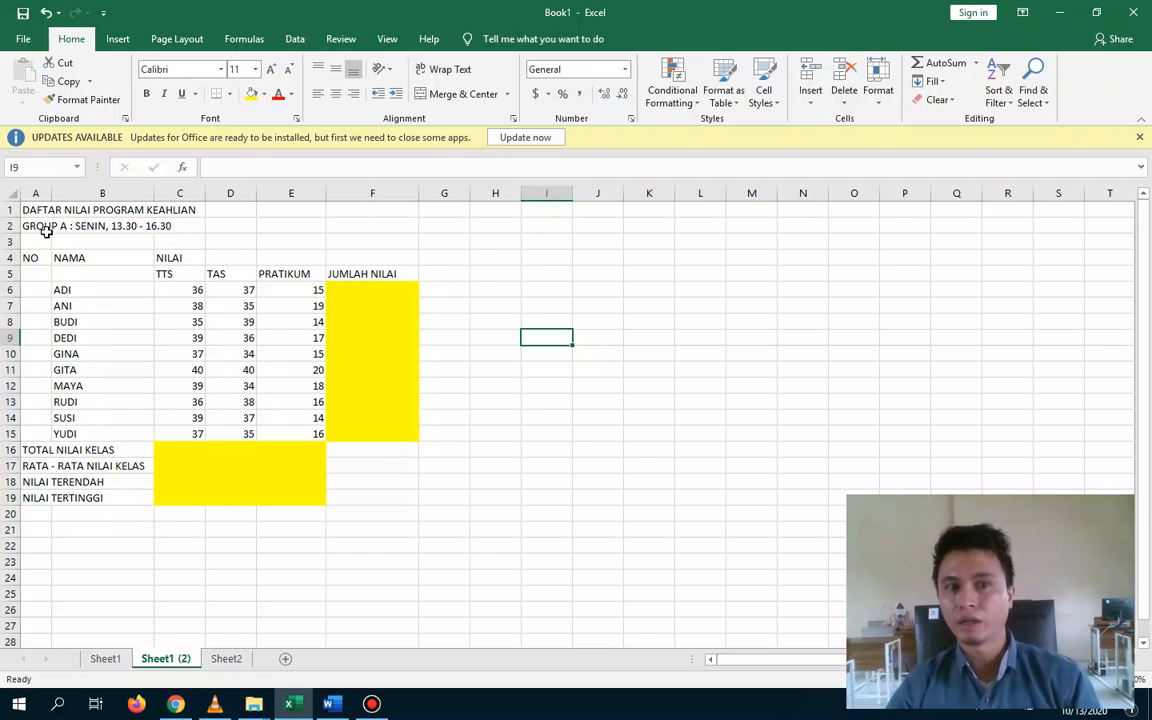
{"action": "left_click", "coordinate": [108, 662]}
{"action": "left_click", "coordinate": [158, 660]}
{"action": "left_click", "coordinate": [116, 660]}
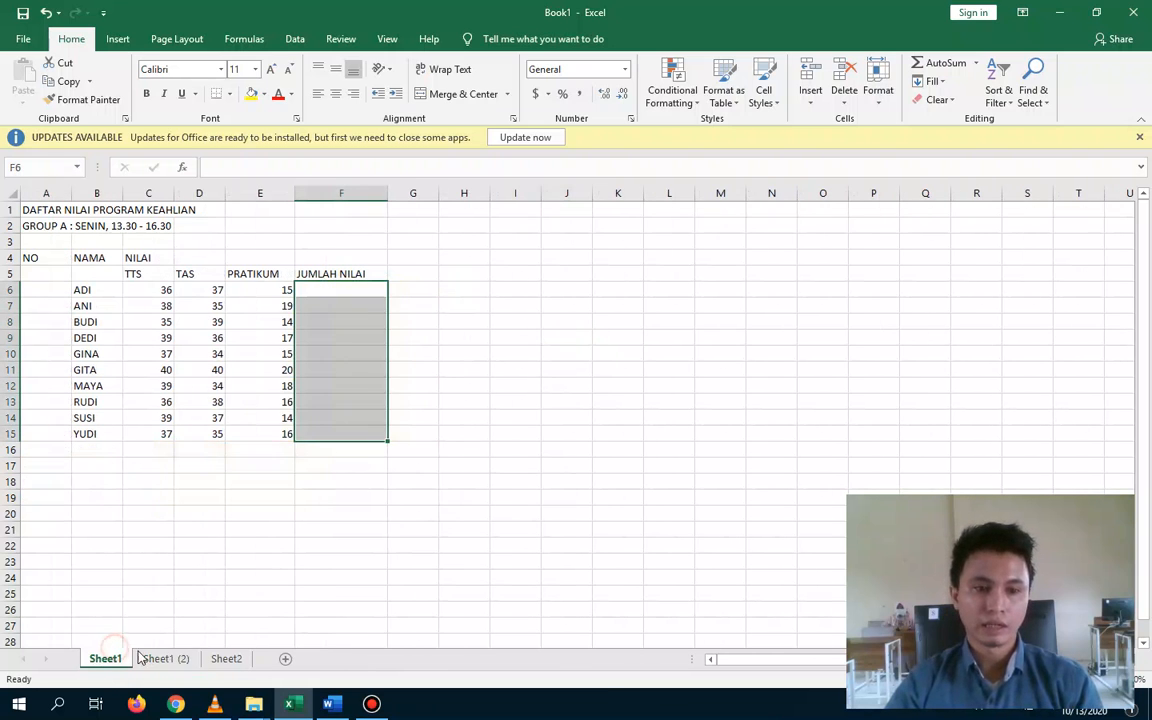
{"action": "left_click", "coordinate": [240, 660]}
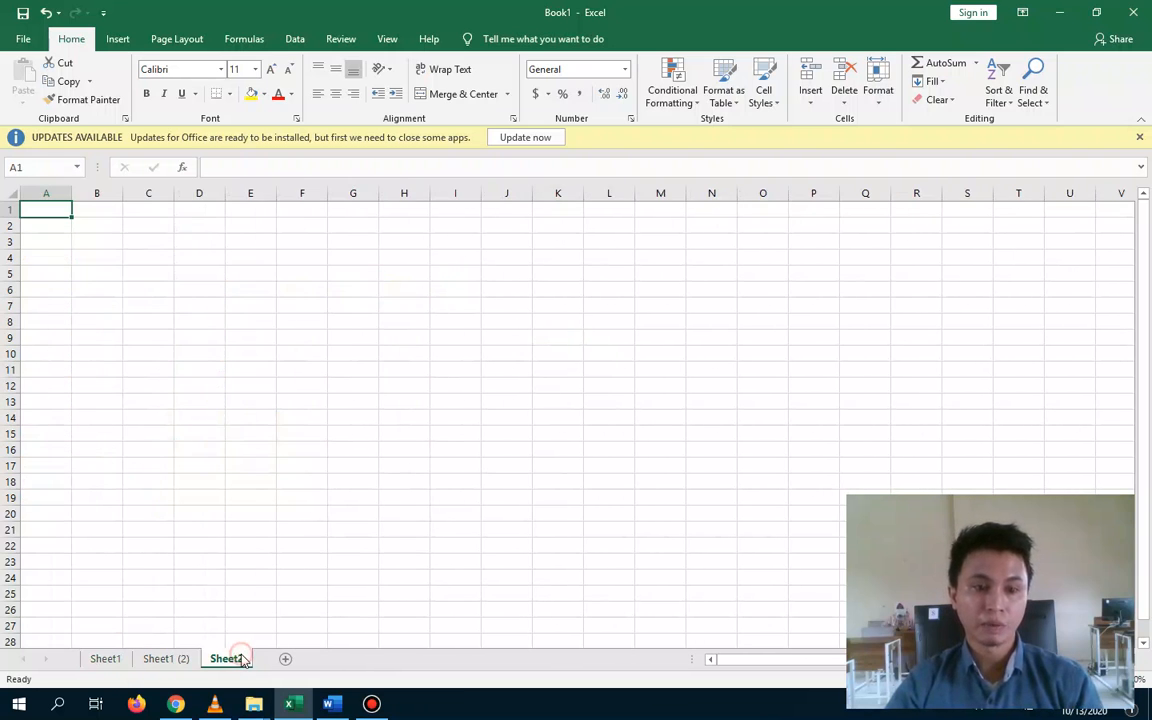
{"action": "left_click", "coordinate": [181, 660]}
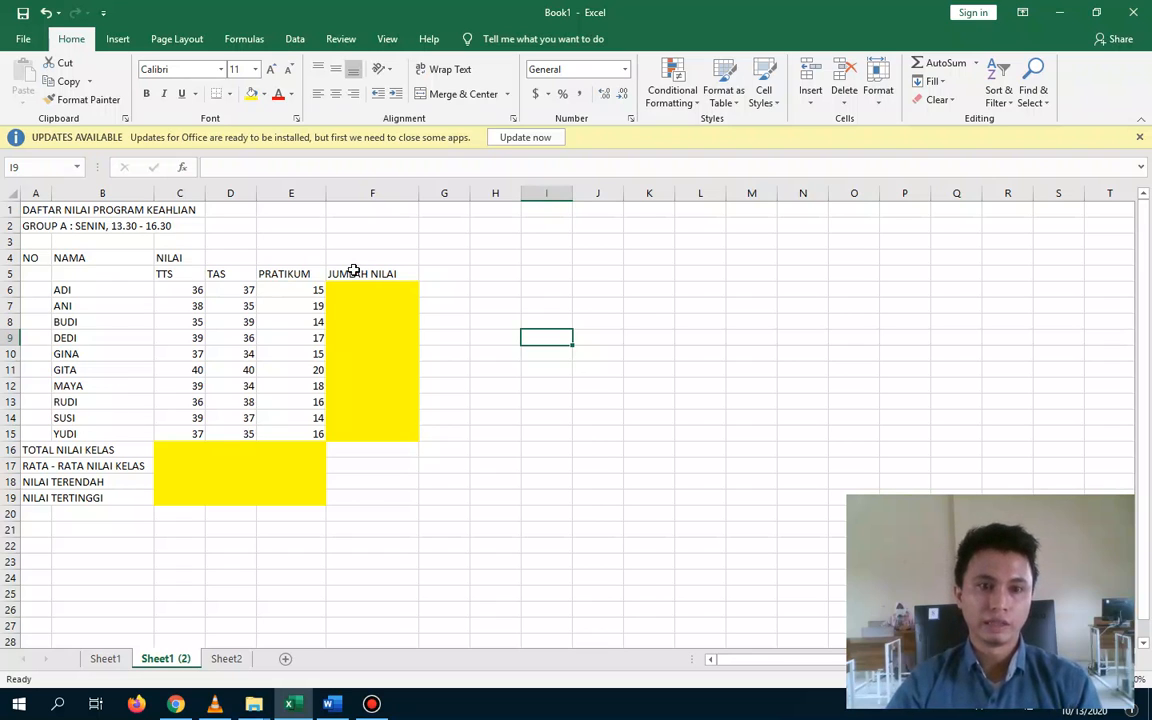
Go through the yellow cells under JUMLAH NILAI and in the class summary rows that need formulas
{"action": "left_click", "coordinate": [378, 290]}
{"action": "left_click", "coordinate": [373, 322]}
{"action": "key", "text": "Down"}
{"action": "key", "text": "Down"}
{"action": "key", "text": "Down"}
{"action": "key", "text": "Down"}
{"action": "key", "text": "Down"}
{"action": "key", "text": "Down"}
{"action": "key", "text": "Down"}
{"action": "key", "text": "Down"}
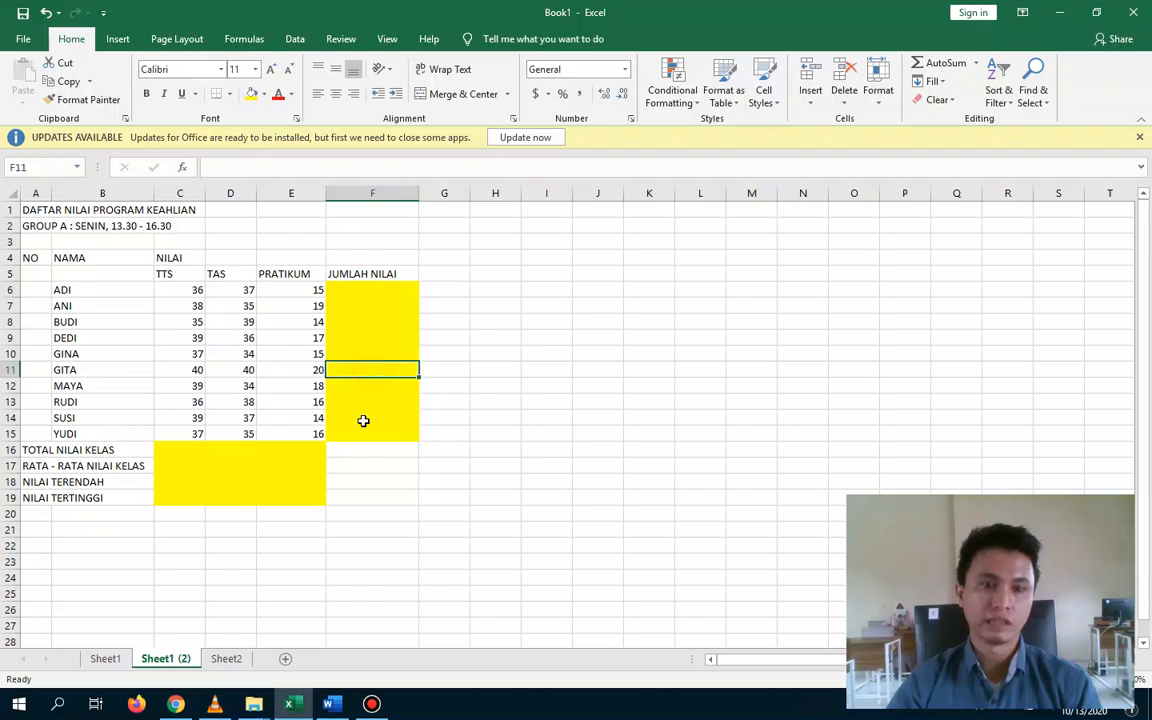
{"action": "key", "text": "Left"}
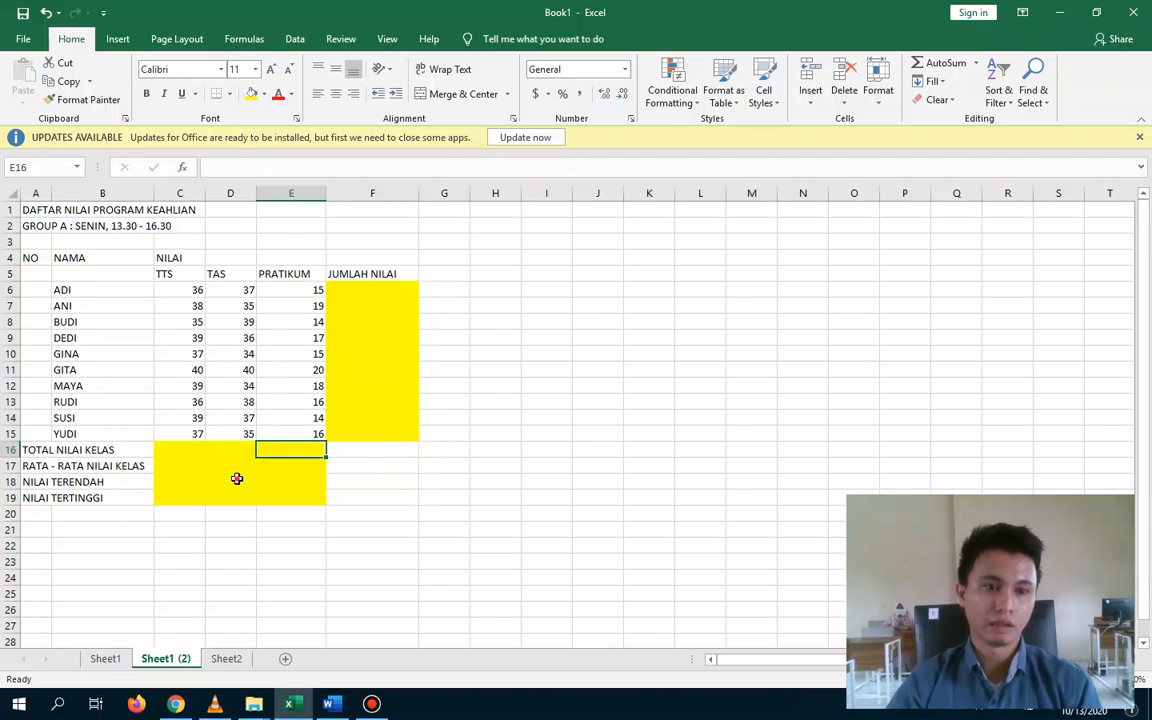
{"action": "left_click", "coordinate": [237, 486]}
{"action": "left_click", "coordinate": [286, 486]}
{"action": "left_click", "coordinate": [312, 462]}
{"action": "left_click", "coordinate": [290, 455]}
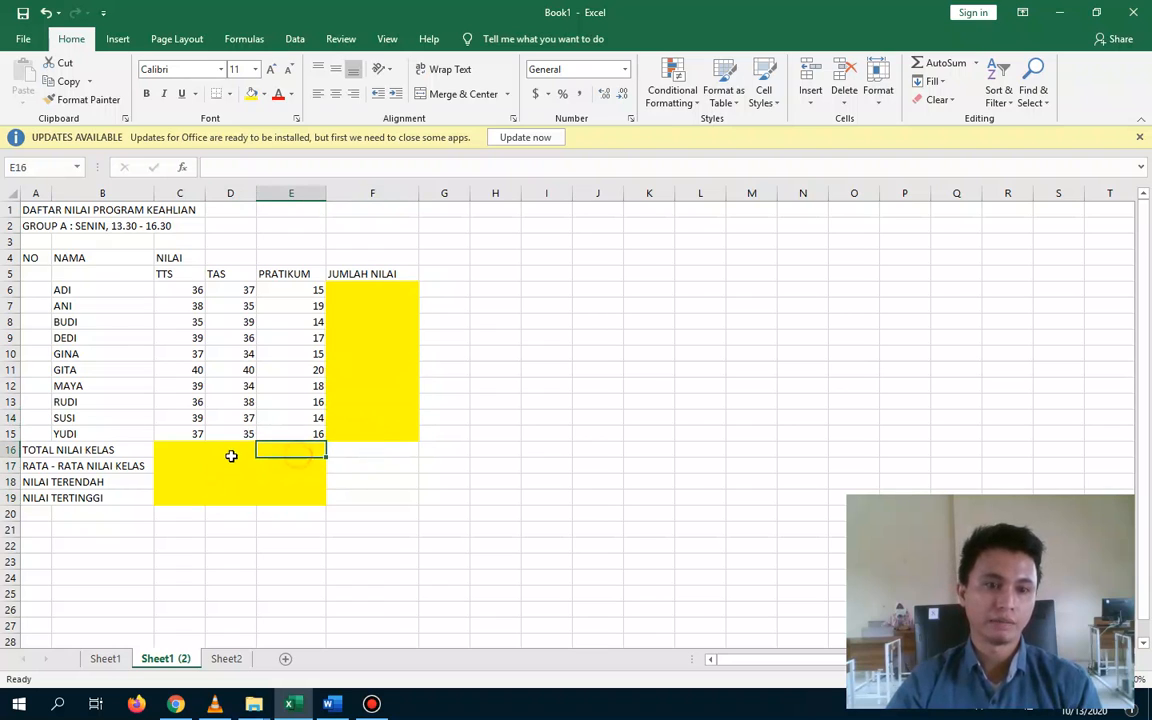
{"action": "left_click", "coordinate": [231, 455]}
{"action": "left_click", "coordinate": [140, 452]}
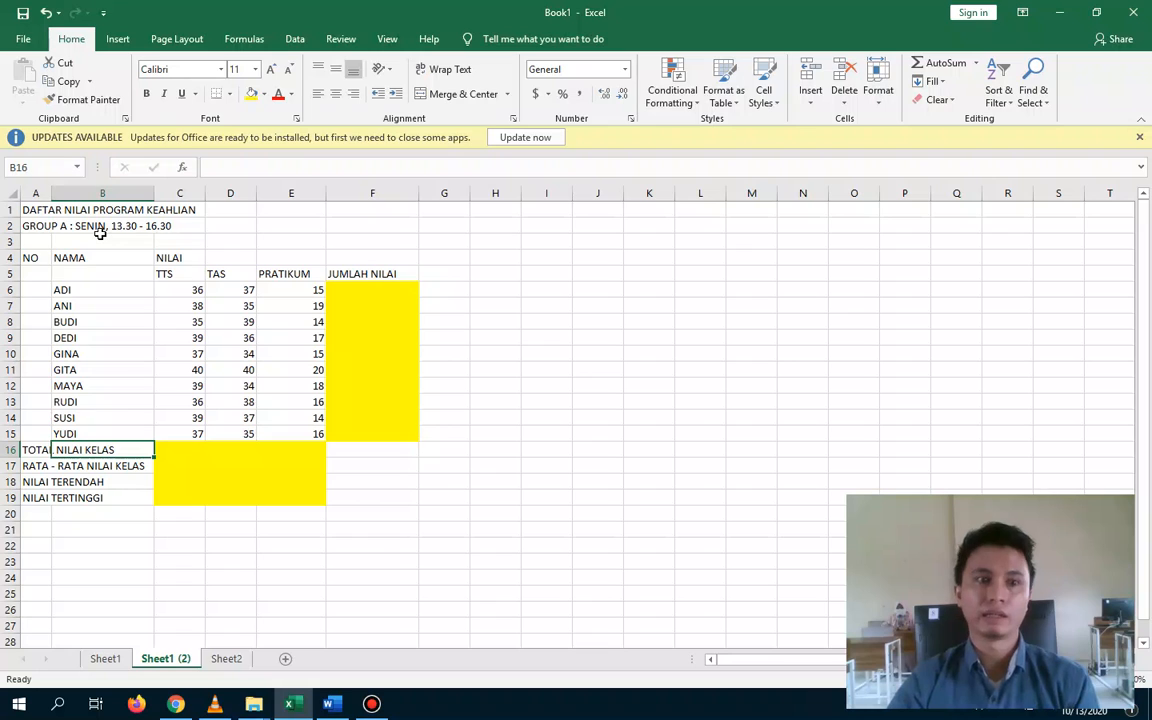
Merge and center the title DAFTAR NILAI PROGRAM KEAHLIAN across A1:F1
{"action": "left_click", "coordinate": [33, 209]}
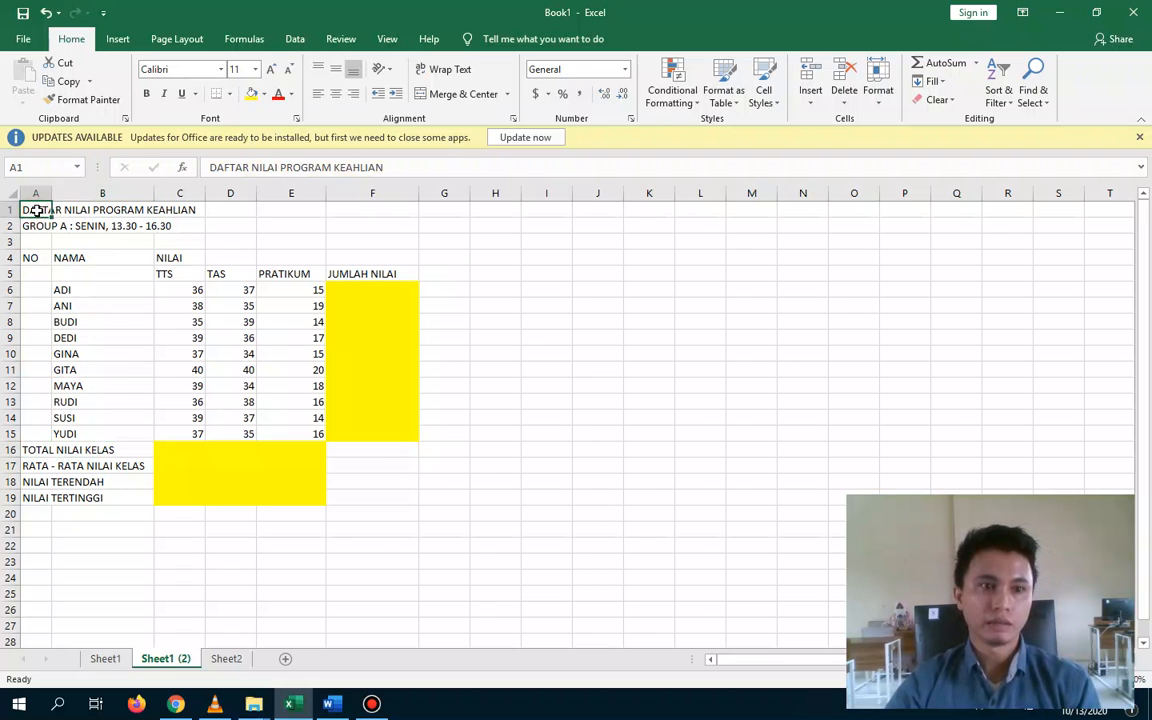
{"action": "left_click", "coordinate": [62, 246]}
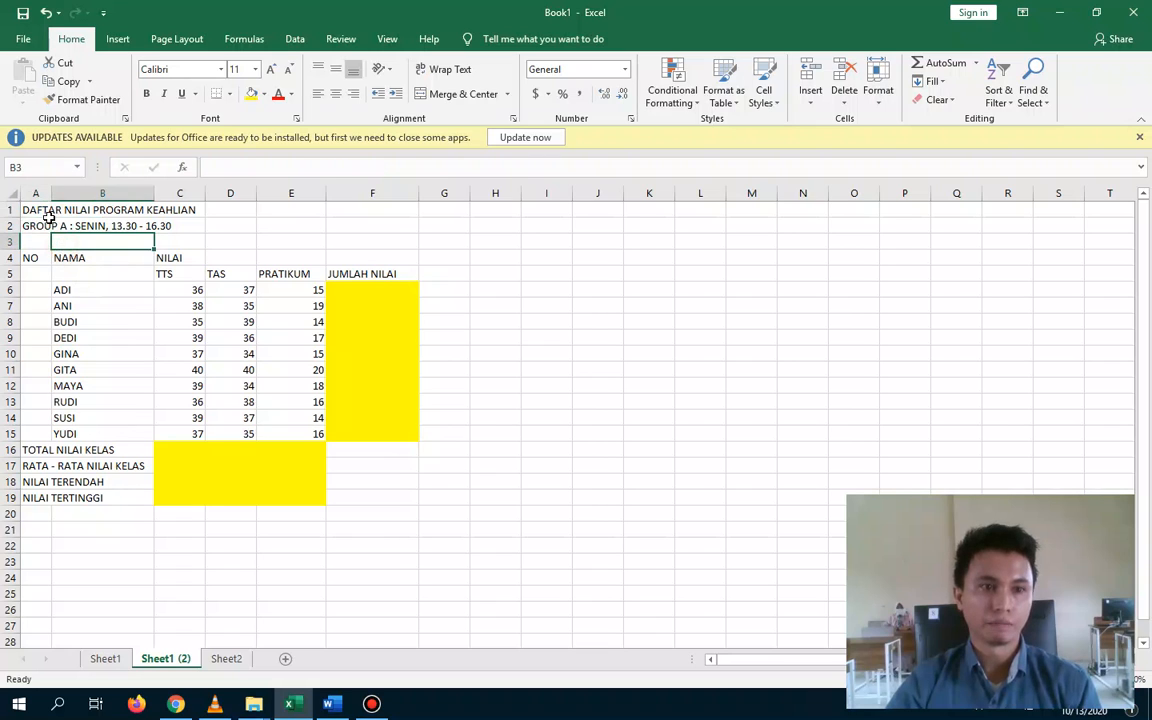
{"action": "left_click_drag", "start_coordinate": [38, 211], "coordinate": [63, 209]}
{"action": "left_click", "coordinate": [72, 273]}
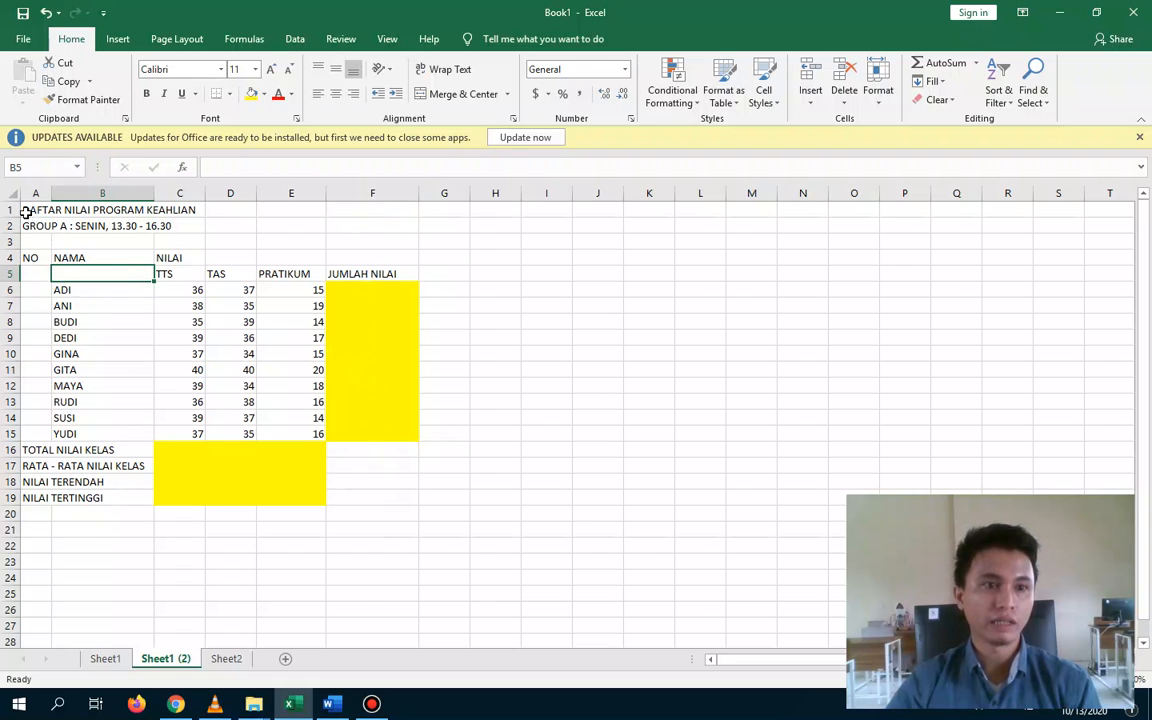
{"action": "left_click_drag", "start_coordinate": [26, 213], "coordinate": [362, 214]}
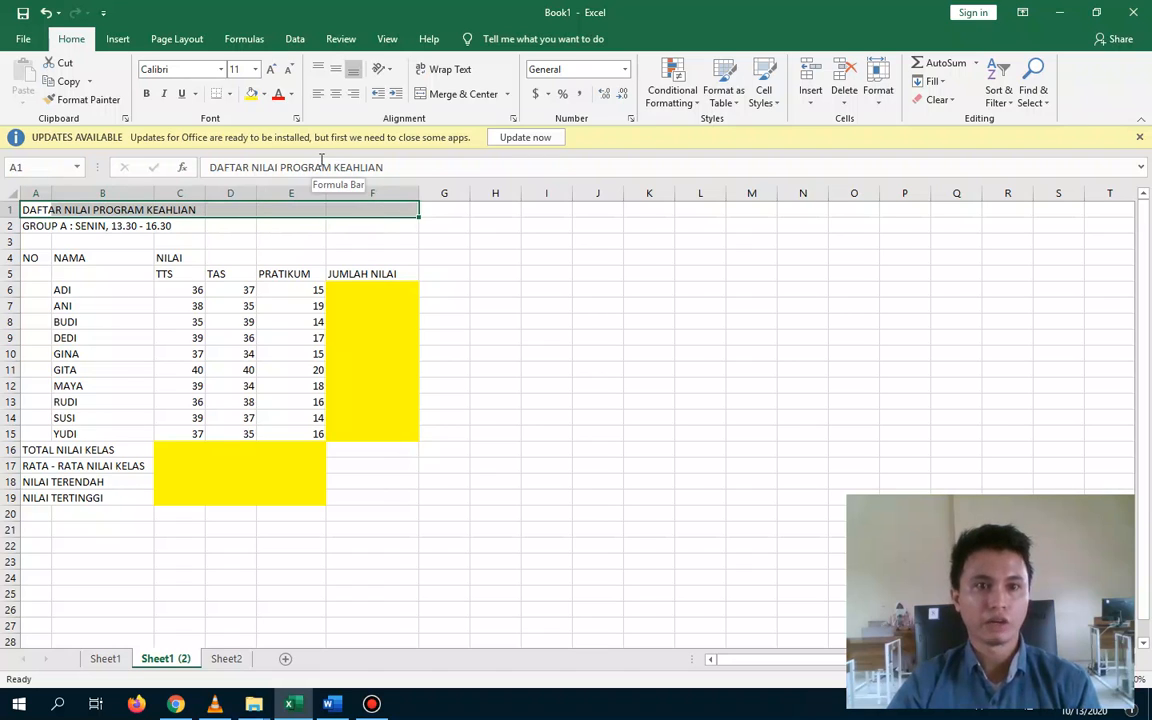
{"action": "left_click", "coordinate": [338, 96]}
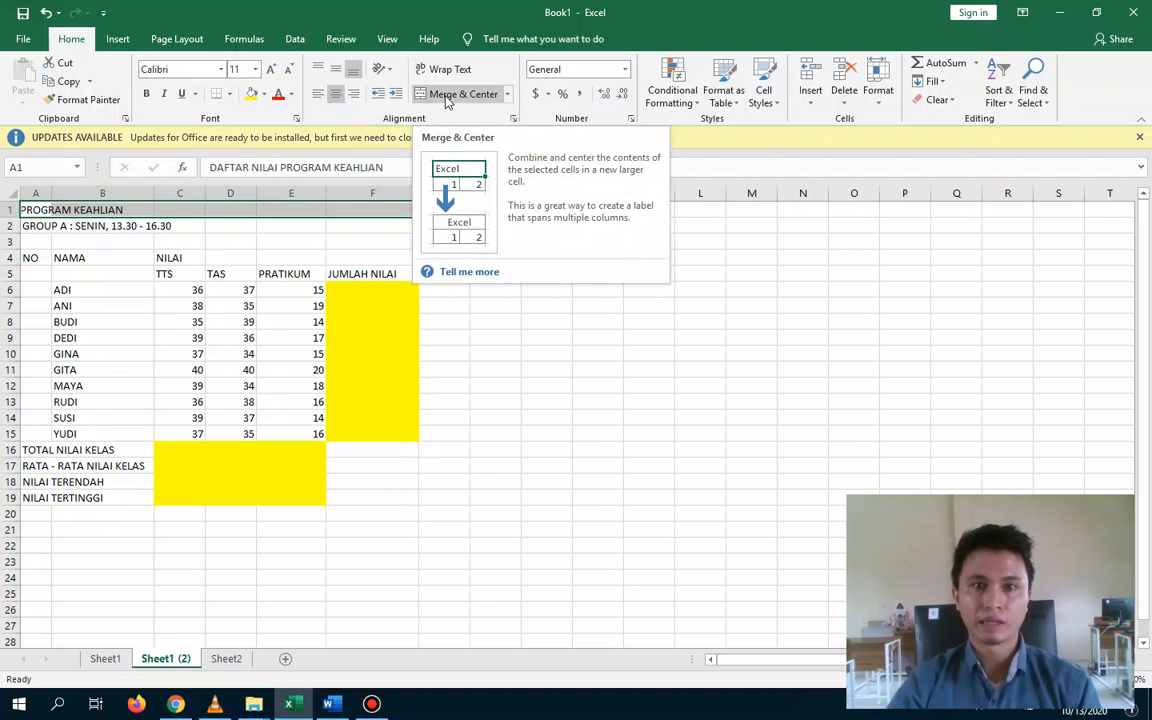
{"action": "left_click", "coordinate": [447, 96]}
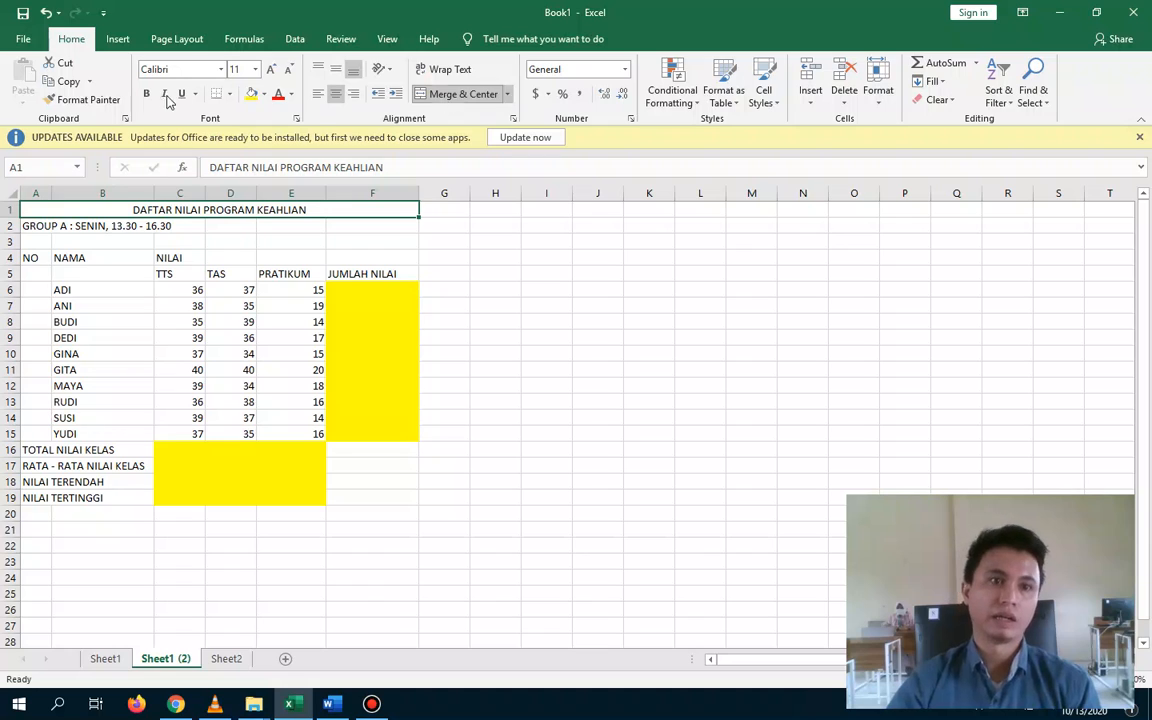
Format the merged title in row 1 as bold Times New Roman, size 16
{"action": "left_click", "coordinate": [221, 70]}
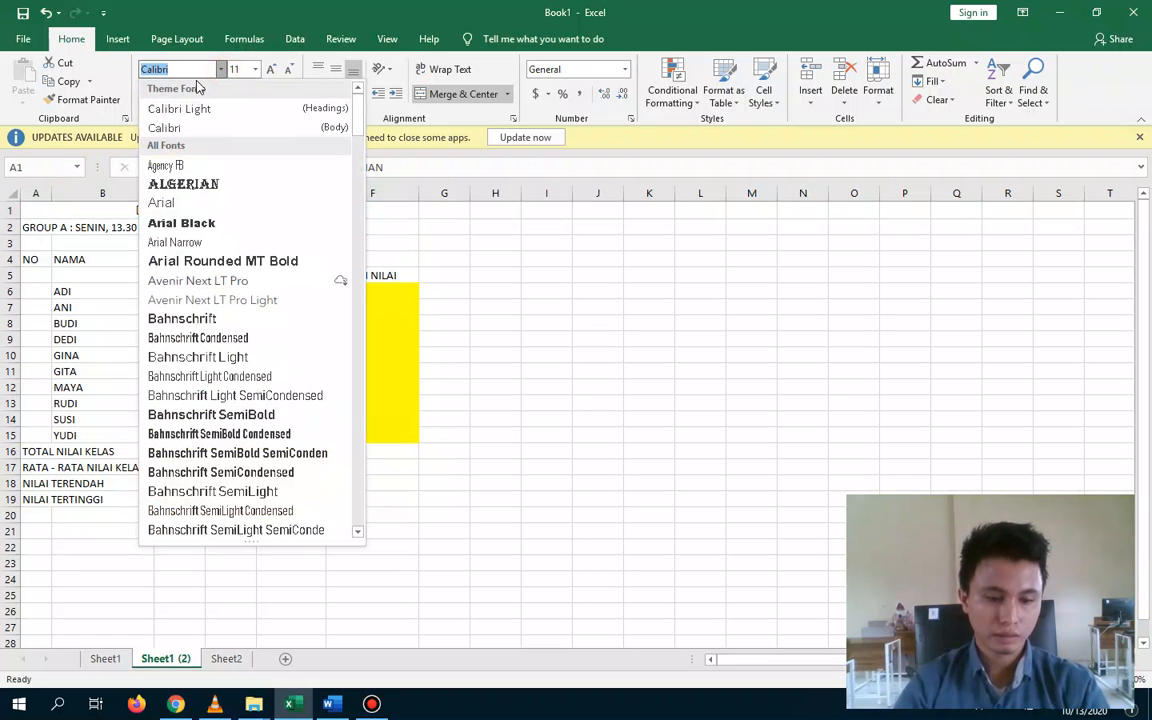
{"action": "type", "text": "Times New Roma"}
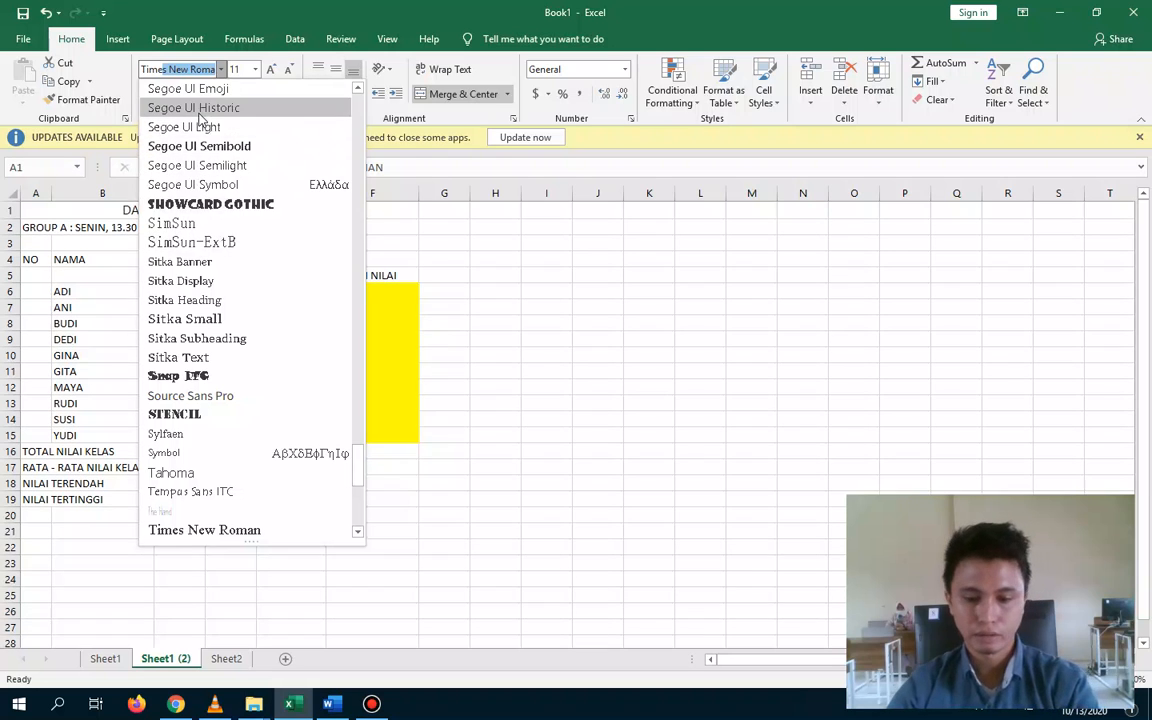
{"action": "key", "text": "Return"}
{"action": "left_click", "coordinate": [255, 69]}
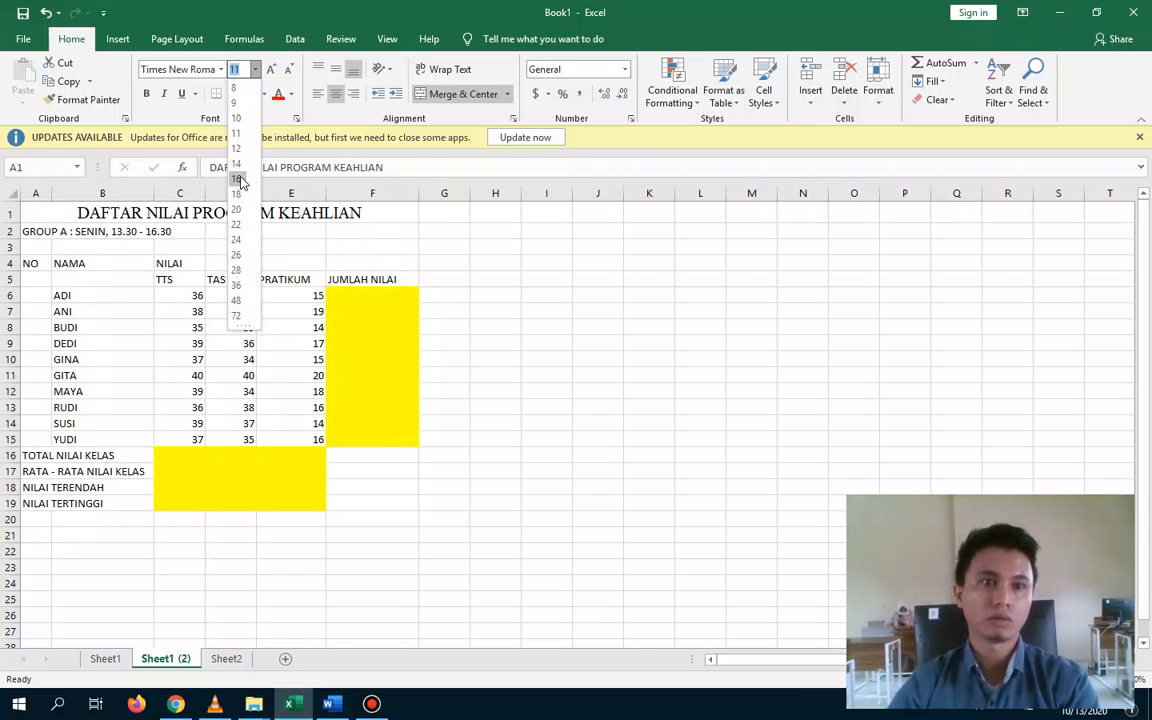
{"action": "left_click", "coordinate": [240, 181]}
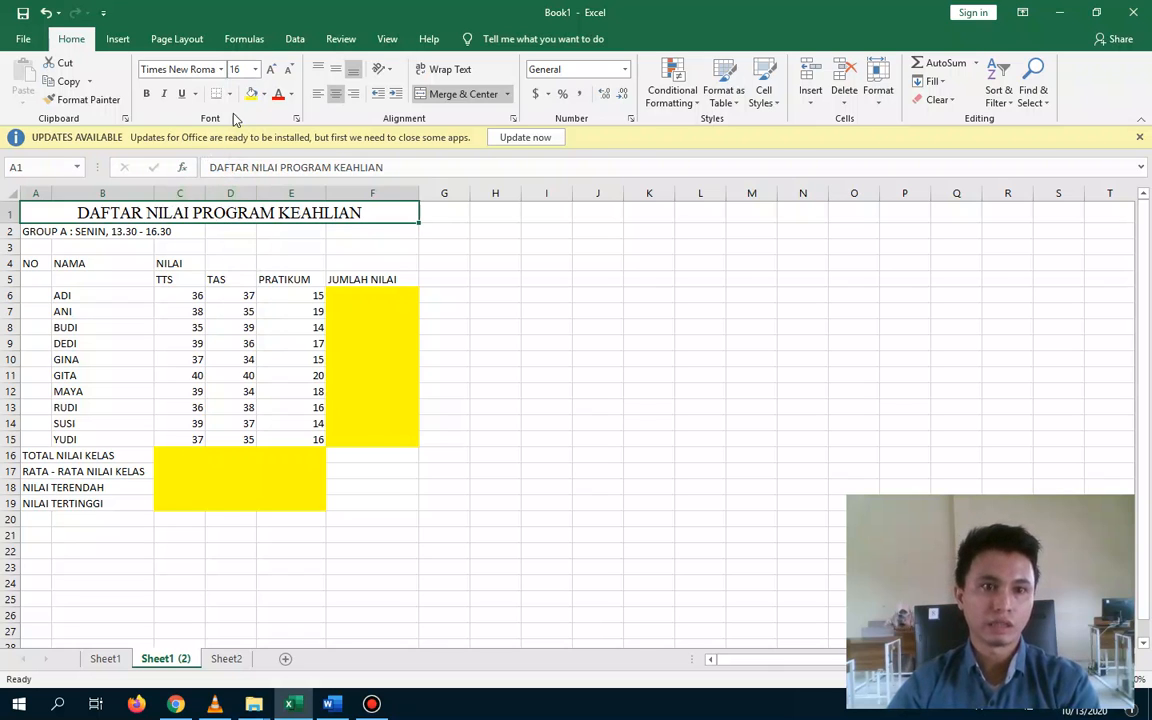
{"action": "left_click", "coordinate": [146, 94]}
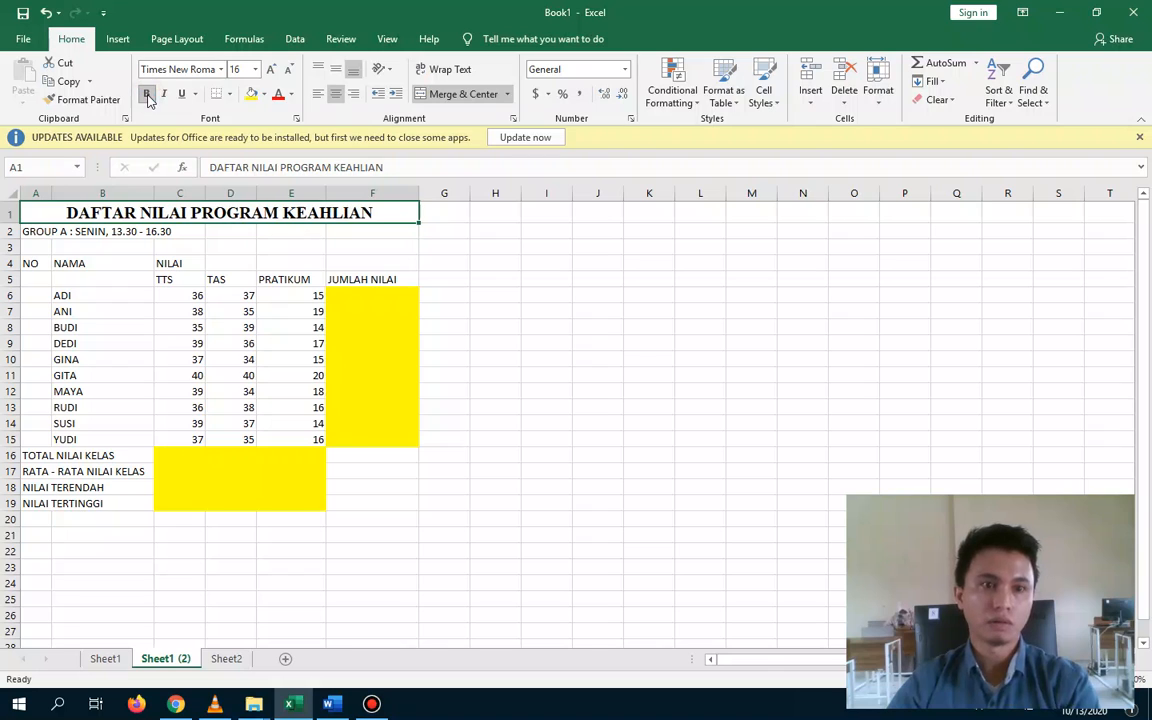
Merge and center the GROUP A : SENIN, 13.30 - 16.30 subtitle across A2:F2
{"action": "left_click", "coordinate": [30, 232]}
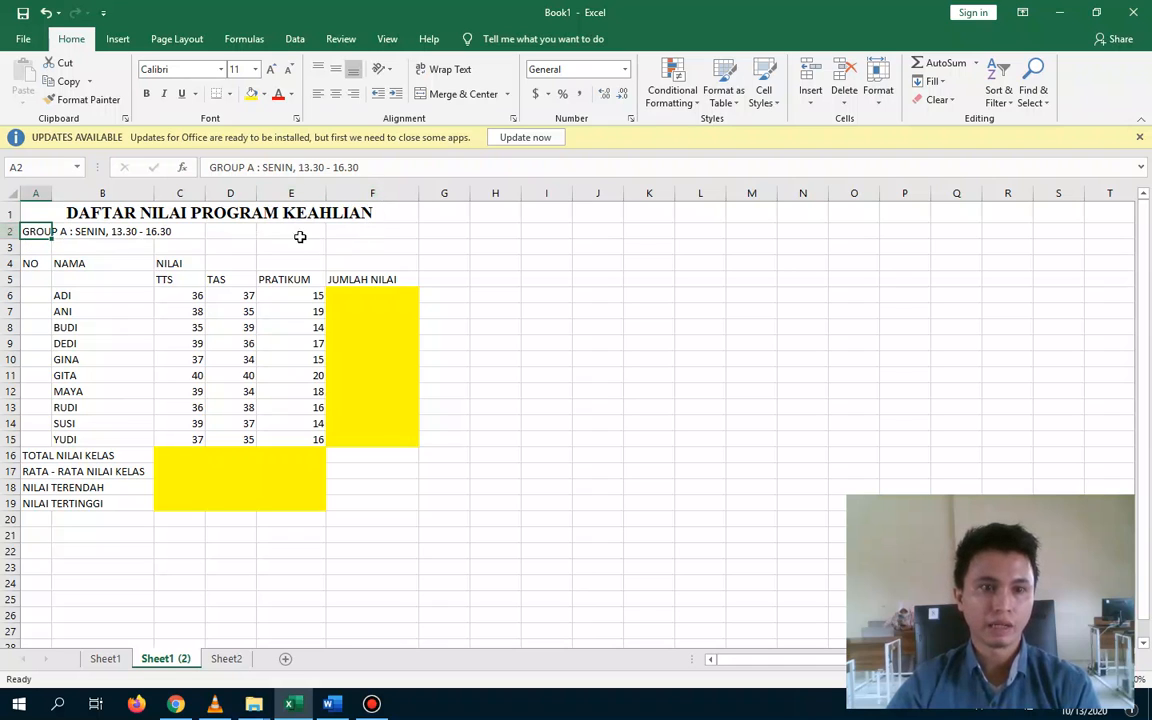
{"action": "left_click", "coordinate": [344, 188]}
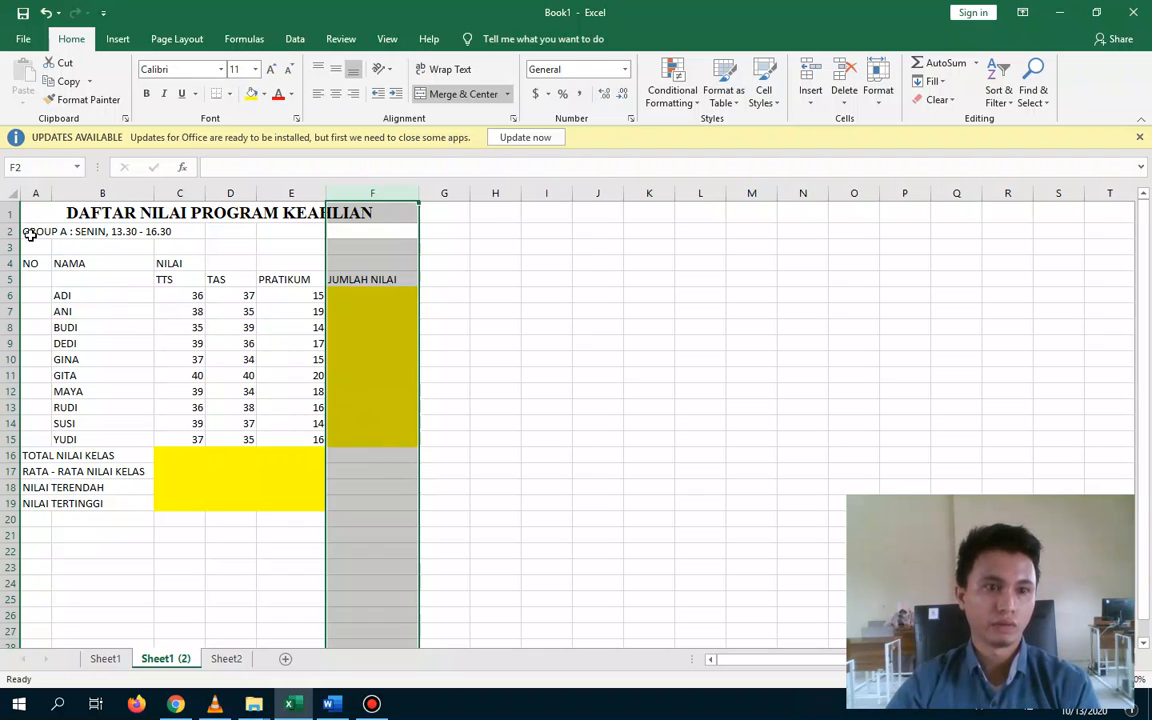
{"action": "left_click_drag", "start_coordinate": [30, 234], "coordinate": [372, 231]}
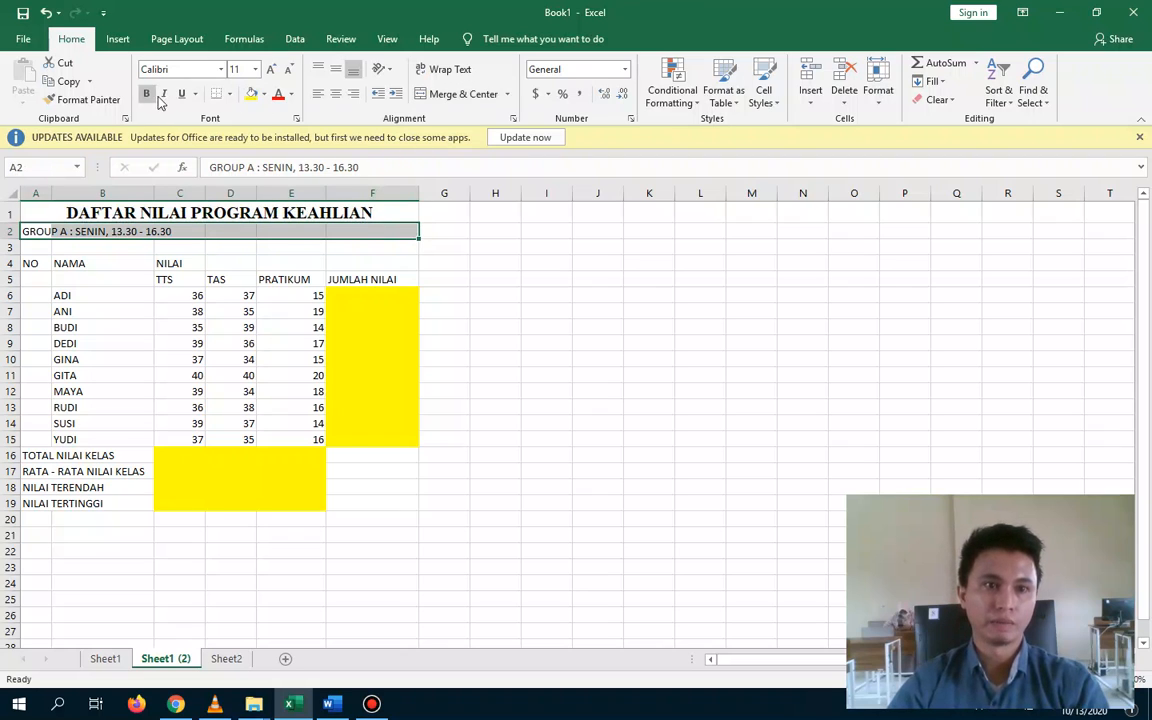
{"action": "left_click", "coordinate": [333, 101]}
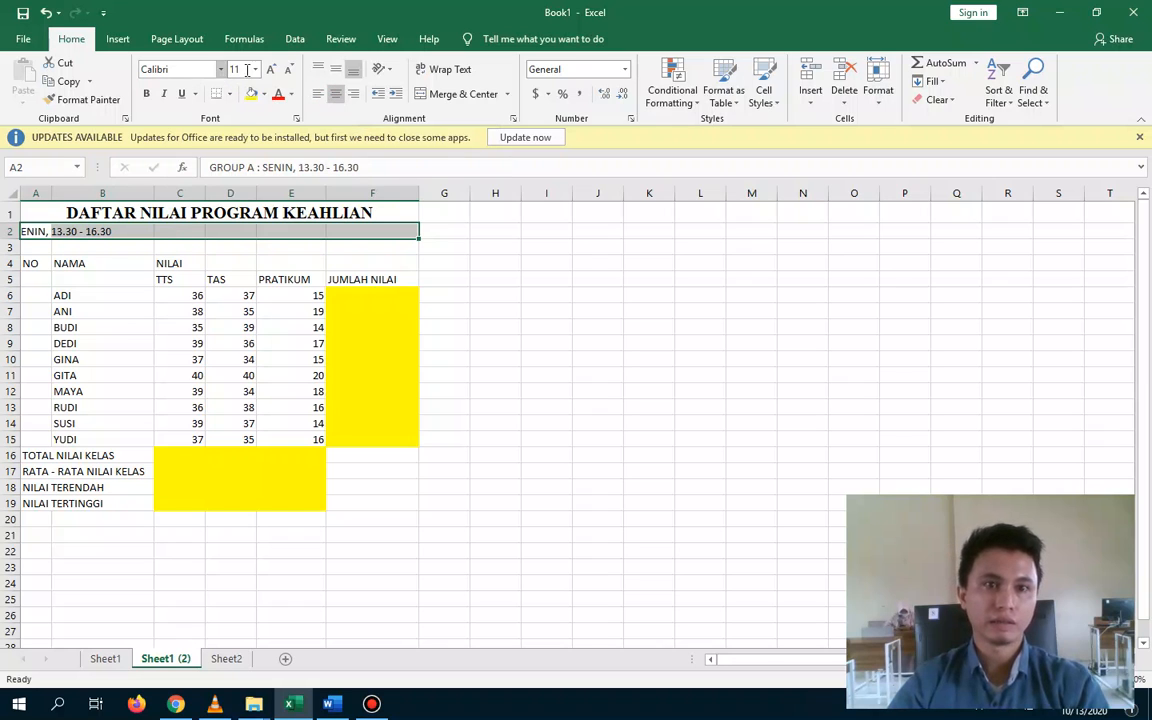
{"action": "left_click", "coordinate": [433, 100]}
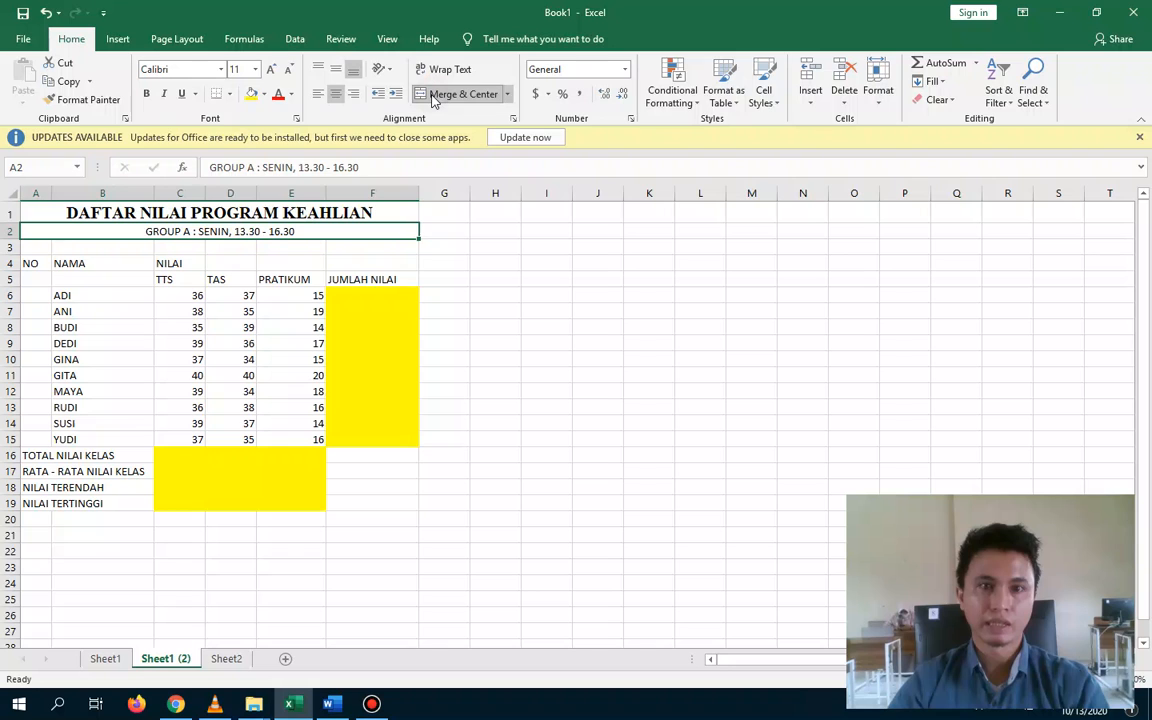
Format the GROUP A subtitle in row 2 as bold Times New Roman, size 14
{"action": "left_click", "coordinate": [221, 69]}
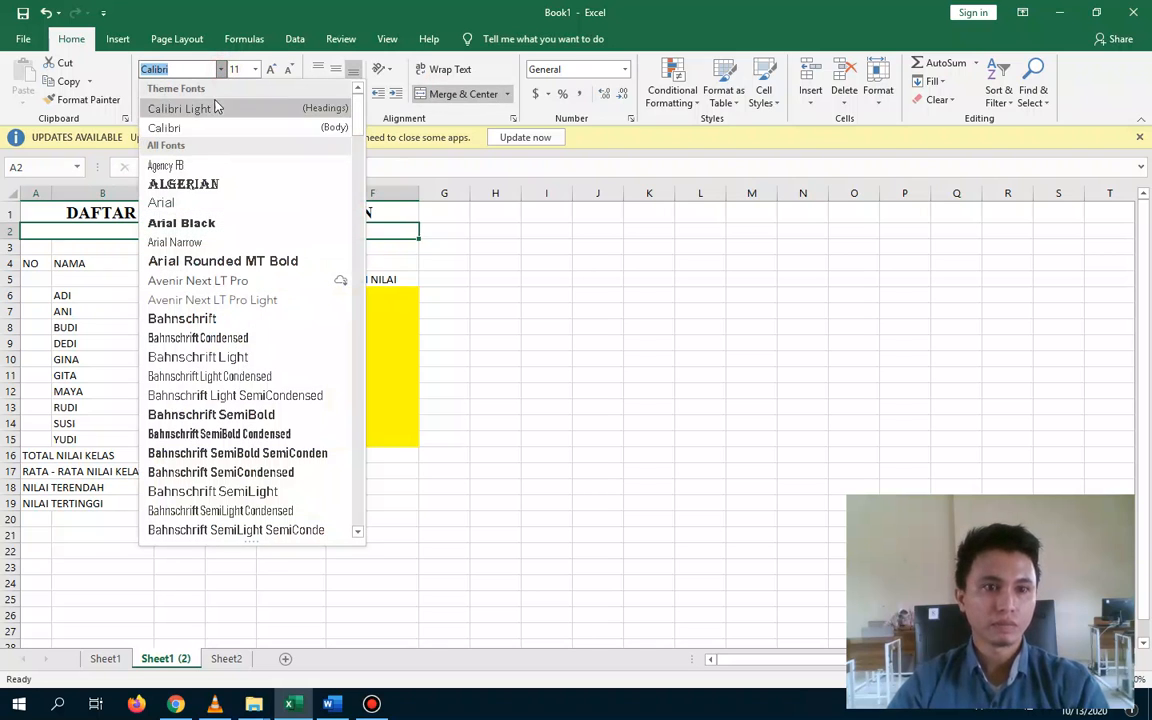
{"action": "type", "text": "Times New Roma"}
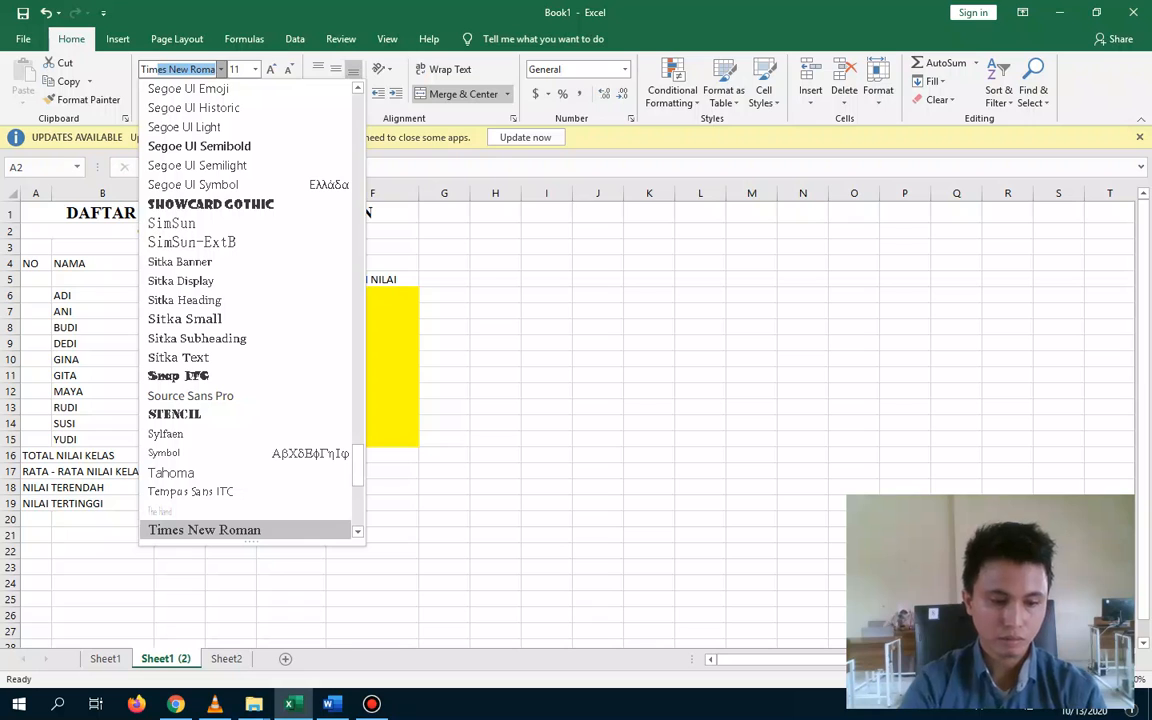
{"action": "key", "text": "Return"}
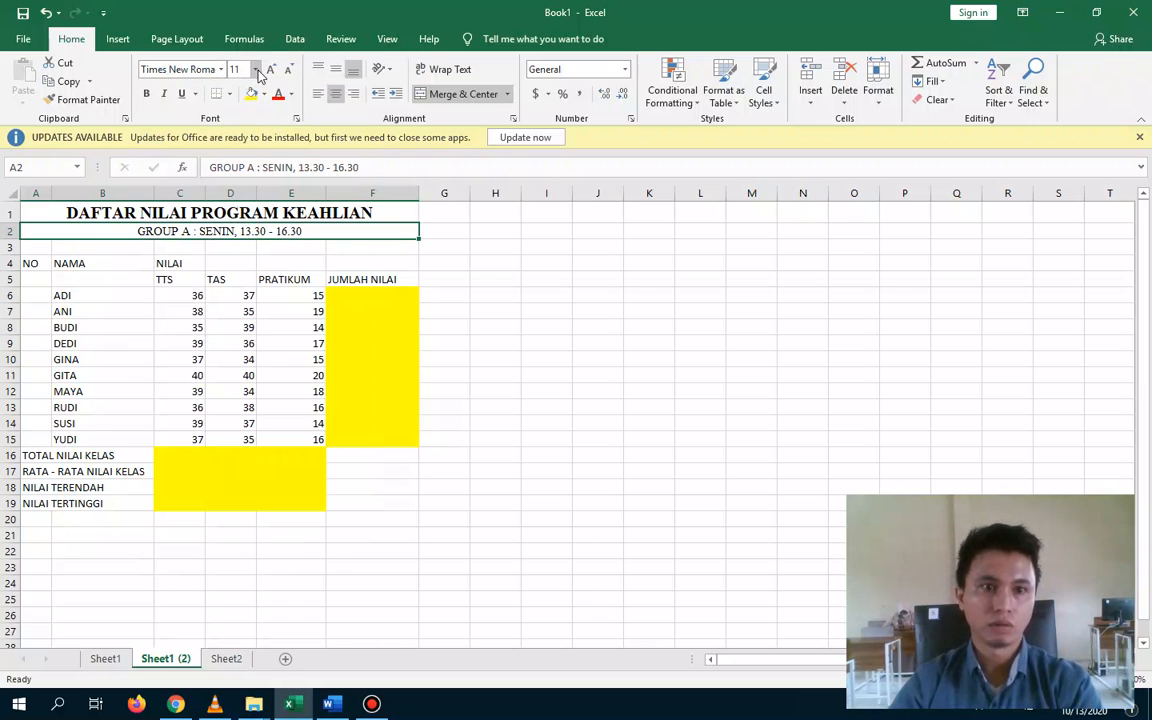
{"action": "left_click", "coordinate": [240, 214]}
{"action": "left_click", "coordinate": [244, 231]}
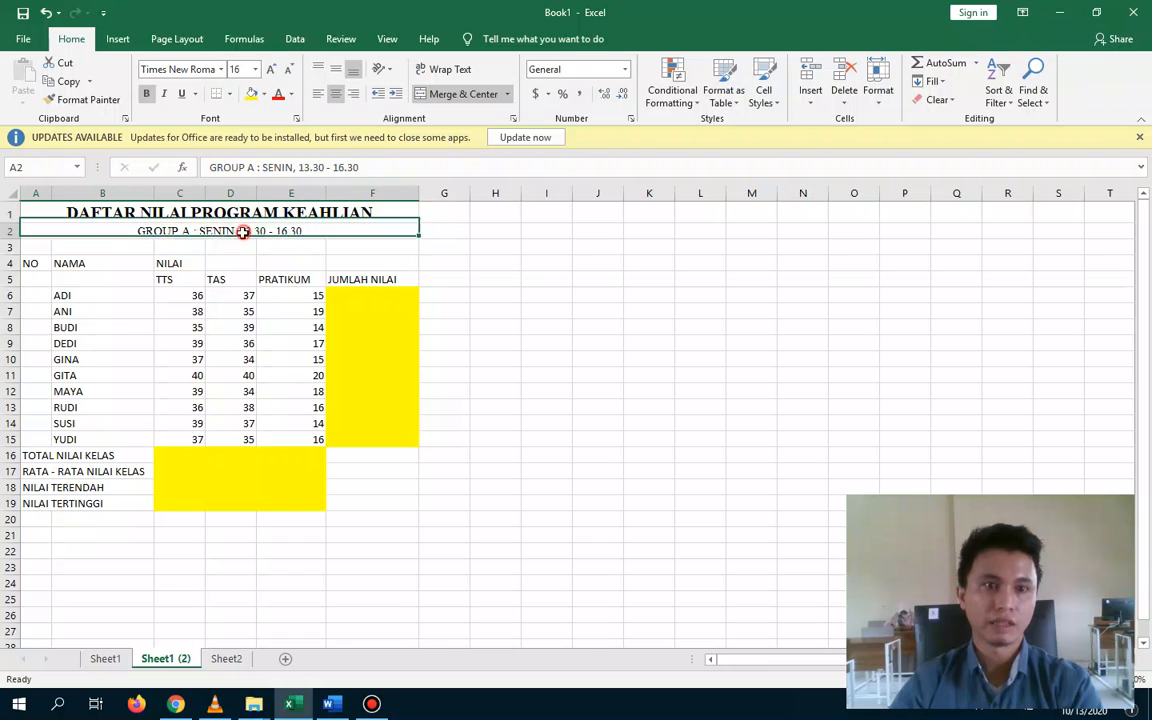
{"action": "left_click", "coordinate": [256, 71]}
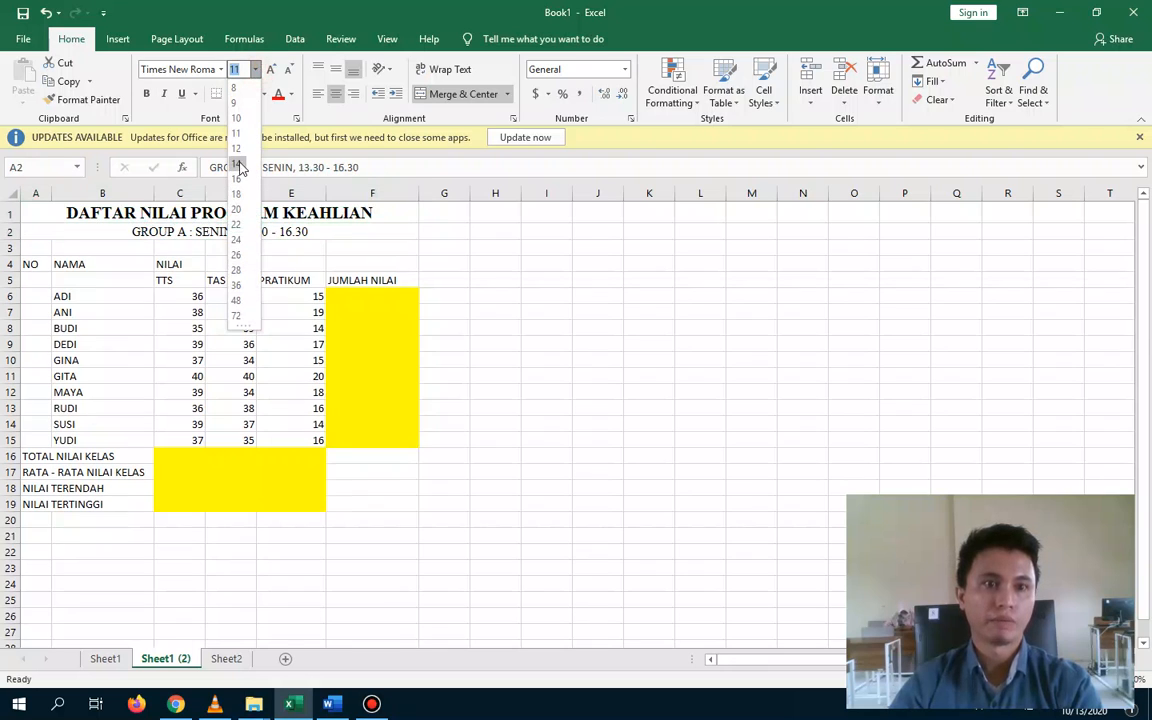
{"action": "left_click", "coordinate": [235, 163]}
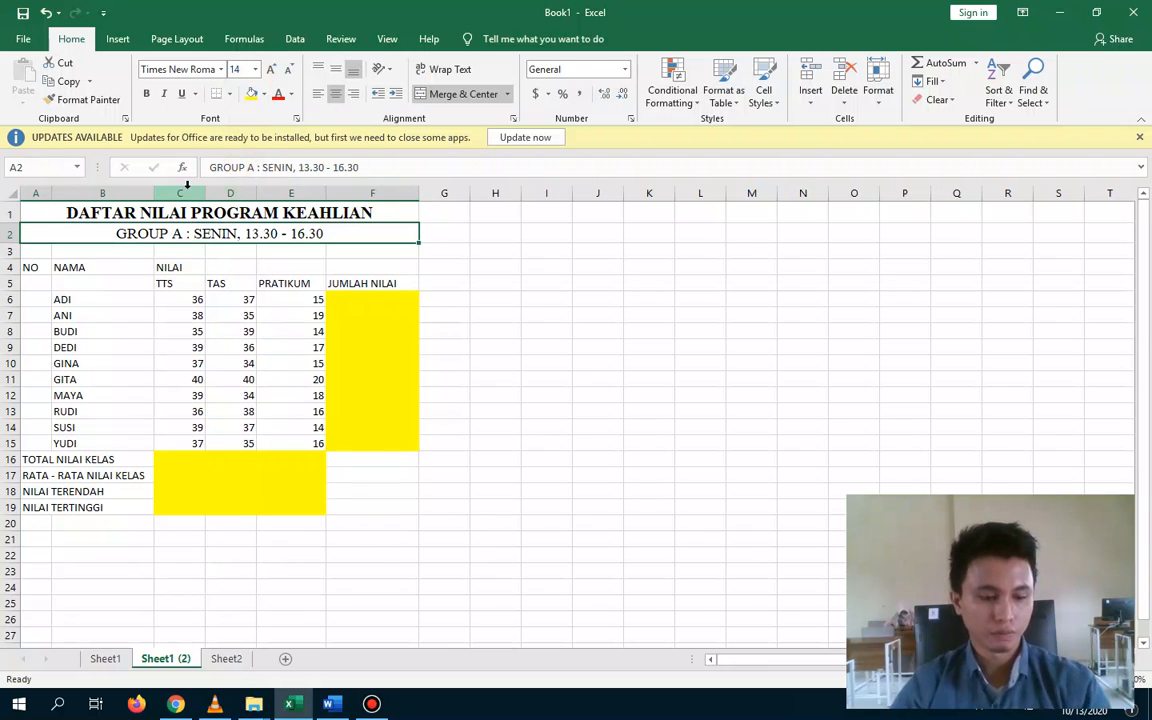
{"action": "key", "text": "ctrl+b"}
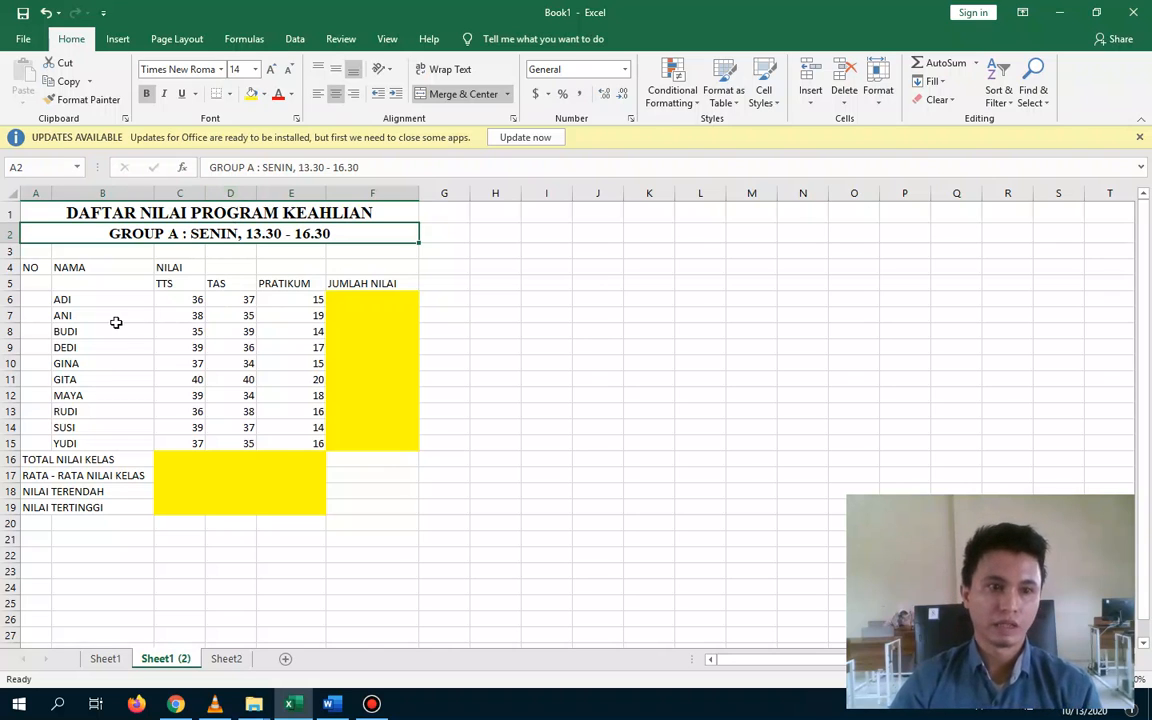
Number the students from 1 to 10 in the NO column, cells A6:A15, with a filled series
{"action": "left_click", "coordinate": [34, 300]}
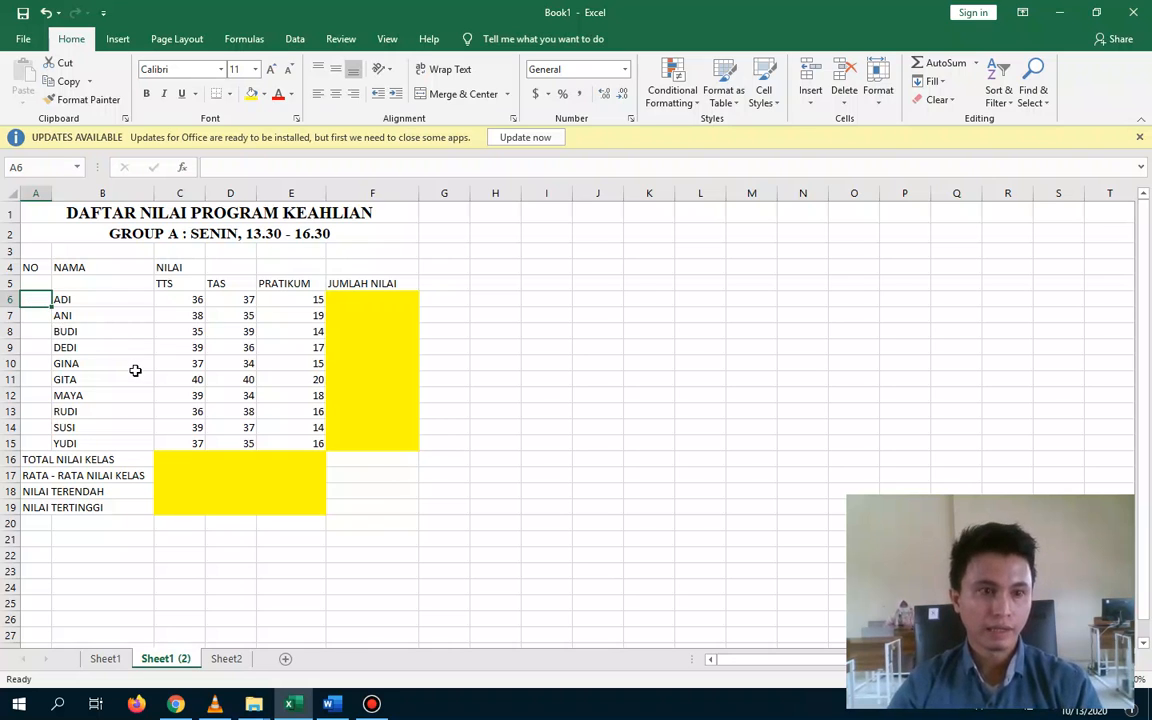
{"action": "type", "text": "1"}
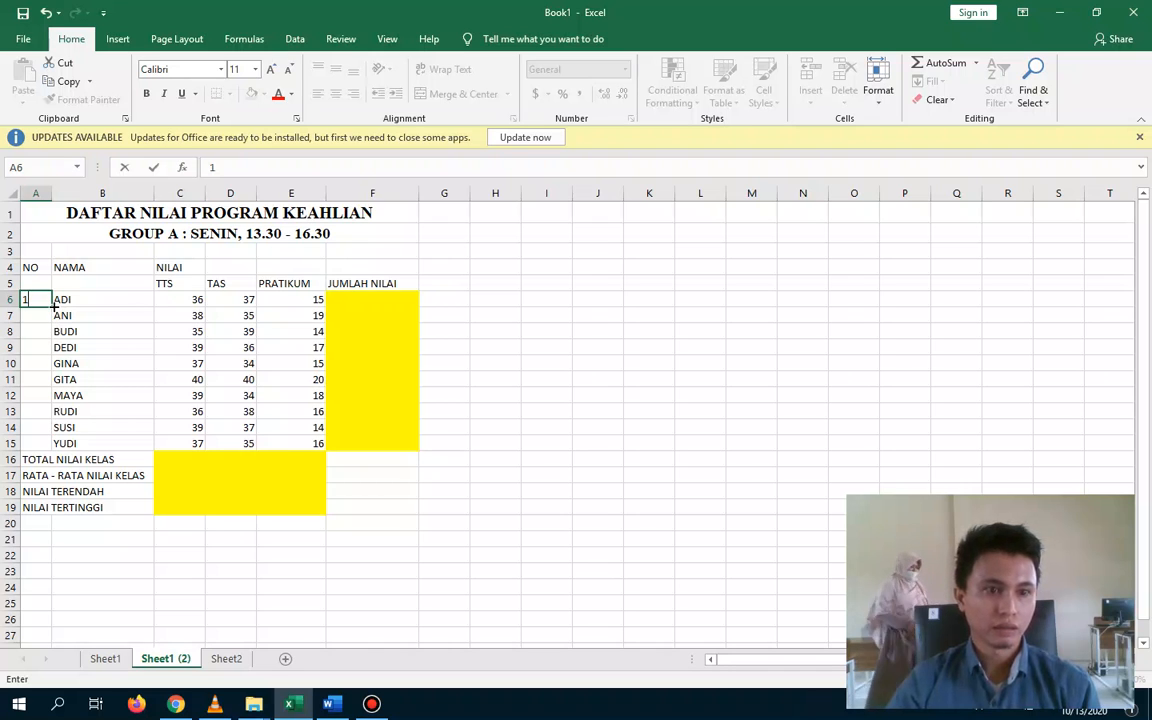
{"action": "left_click_drag", "start_coordinate": [54, 305], "coordinate": [48, 446]}
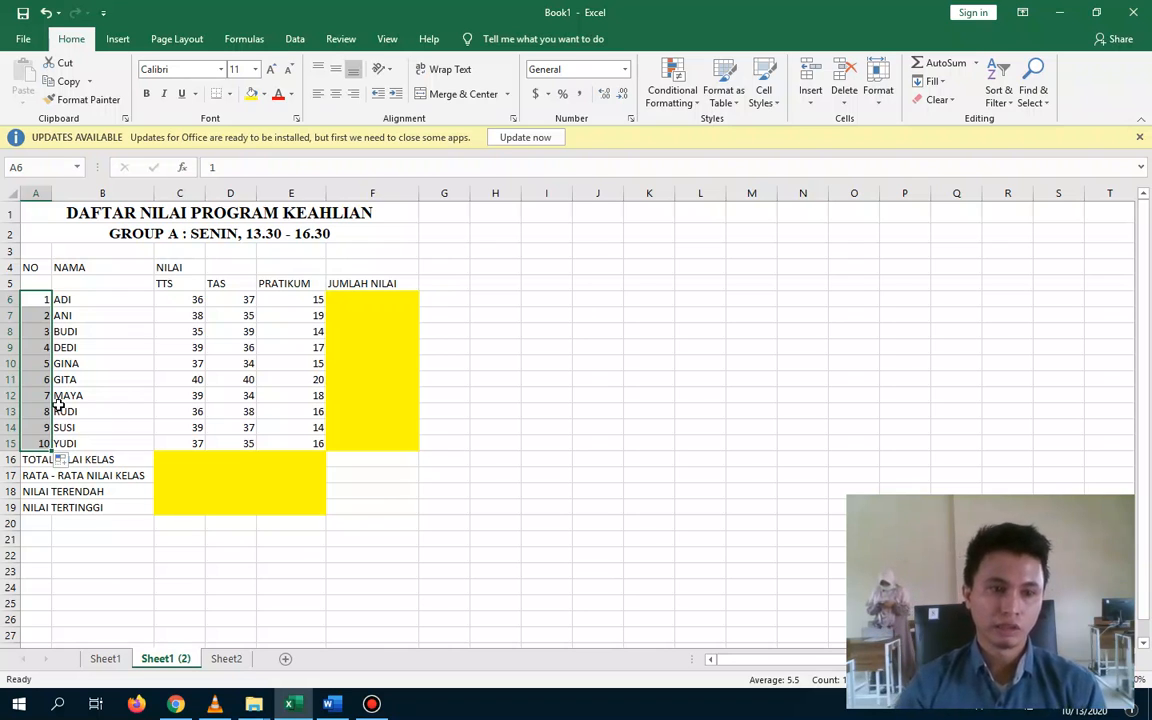
Try filling a number series starting at 1 in K5 down column K, and remove the test numbers again
{"action": "left_click", "coordinate": [666, 286]}
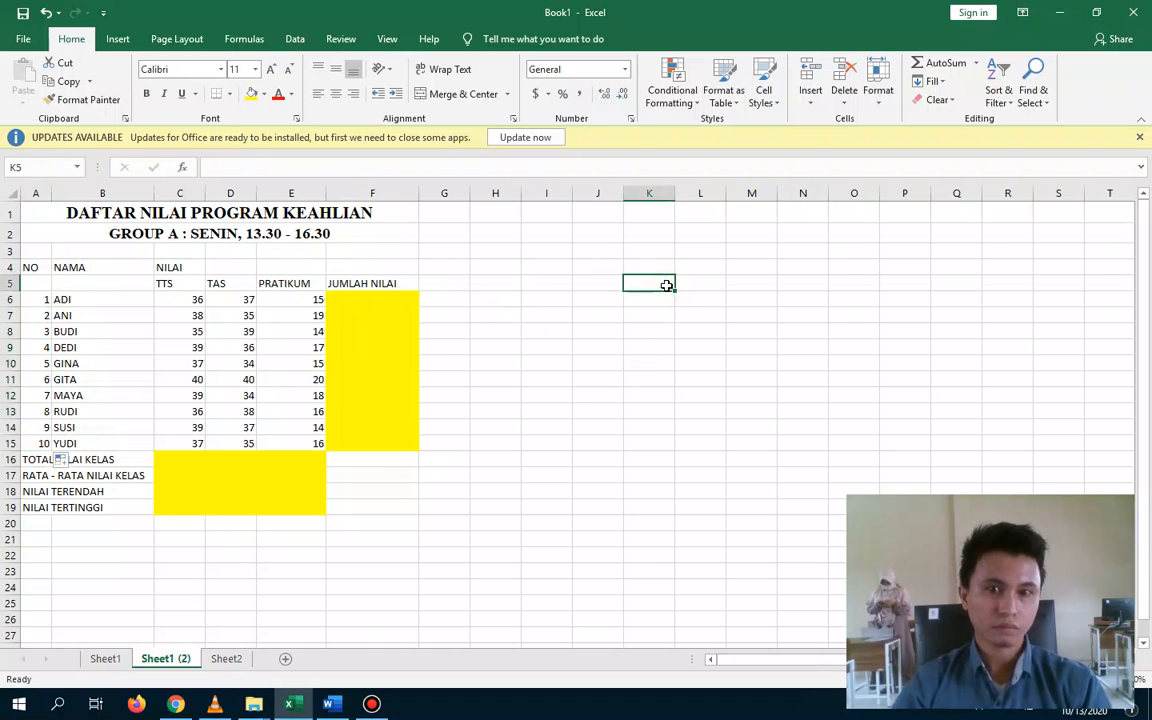
{"action": "type", "text": "1"}
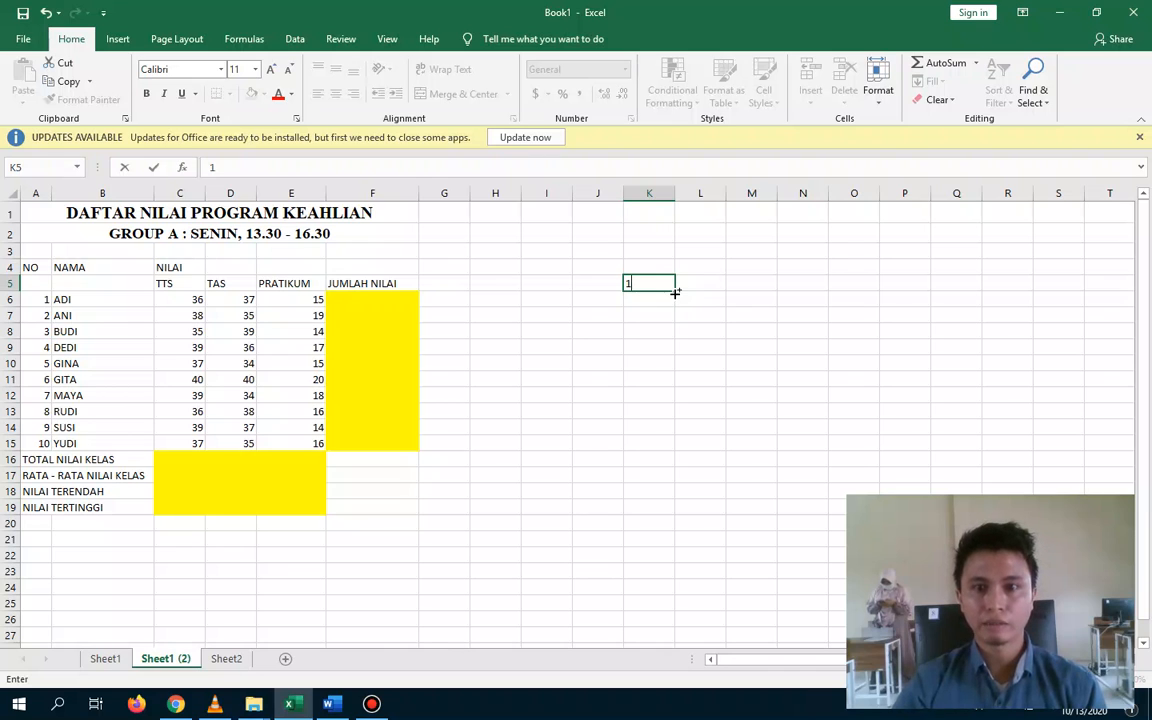
{"action": "left_click_drag", "start_coordinate": [674, 288], "coordinate": [662, 708]}
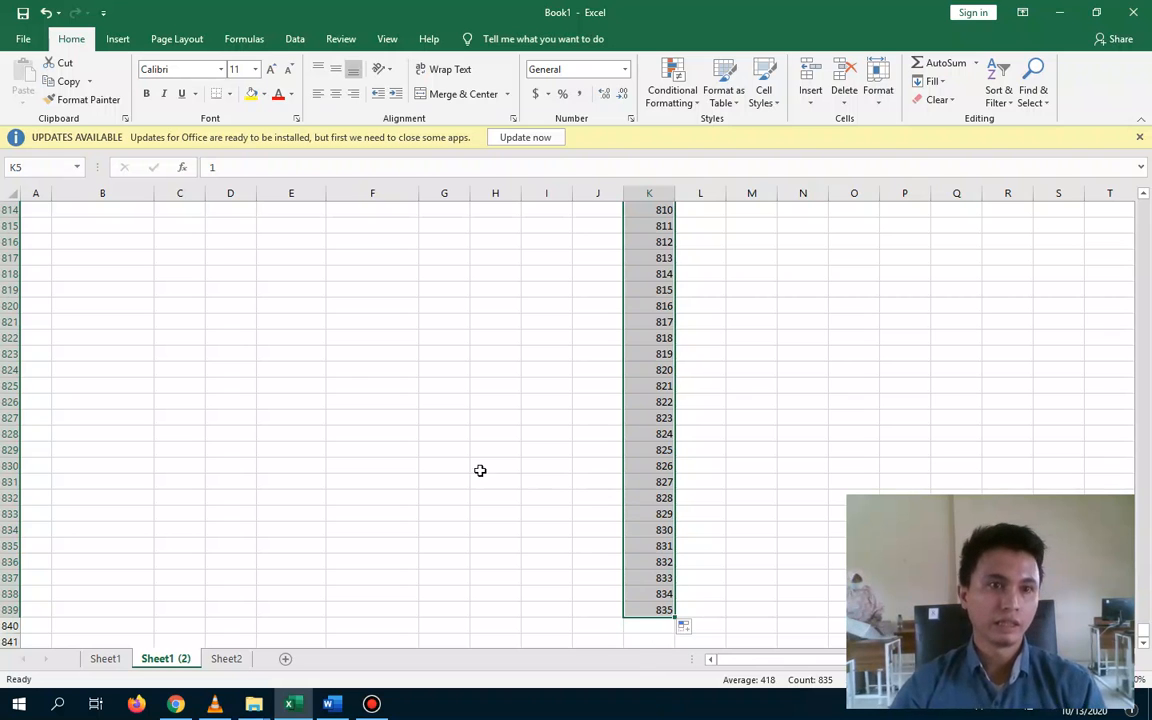
{"action": "left_click", "coordinate": [46, 14]}
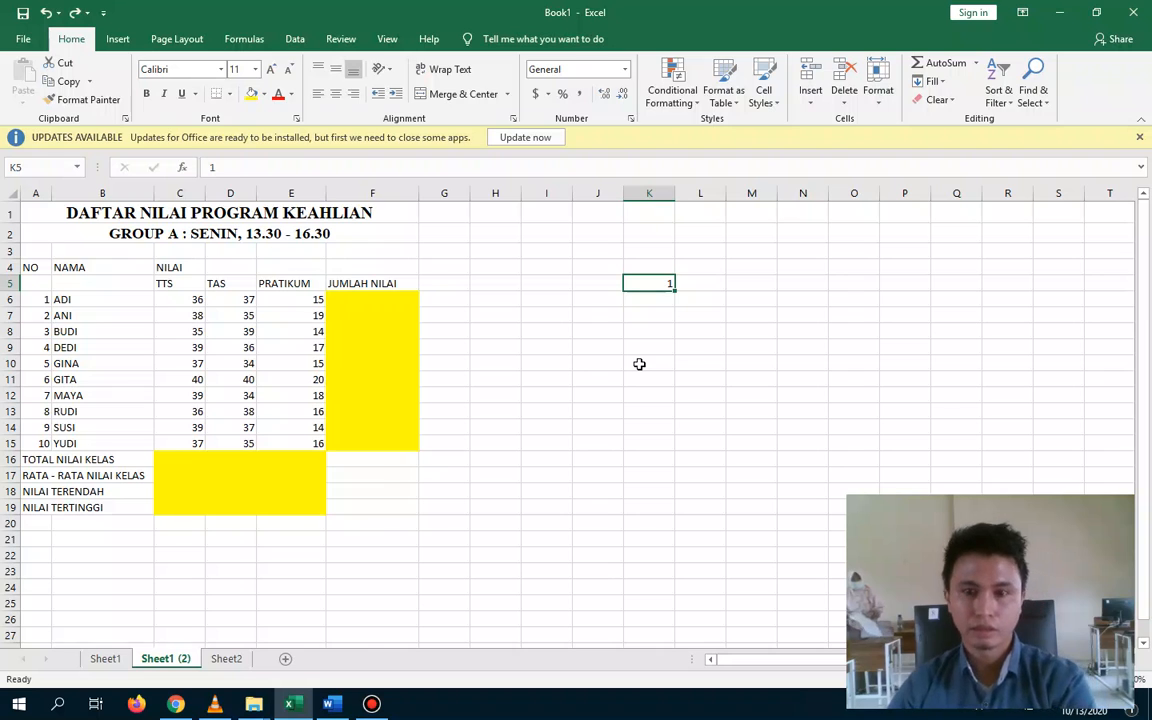
{"action": "key", "text": "BackSpace"}
Apply all borders to the whole score table, cells A4:F19
{"action": "left_click", "coordinate": [85, 302]}
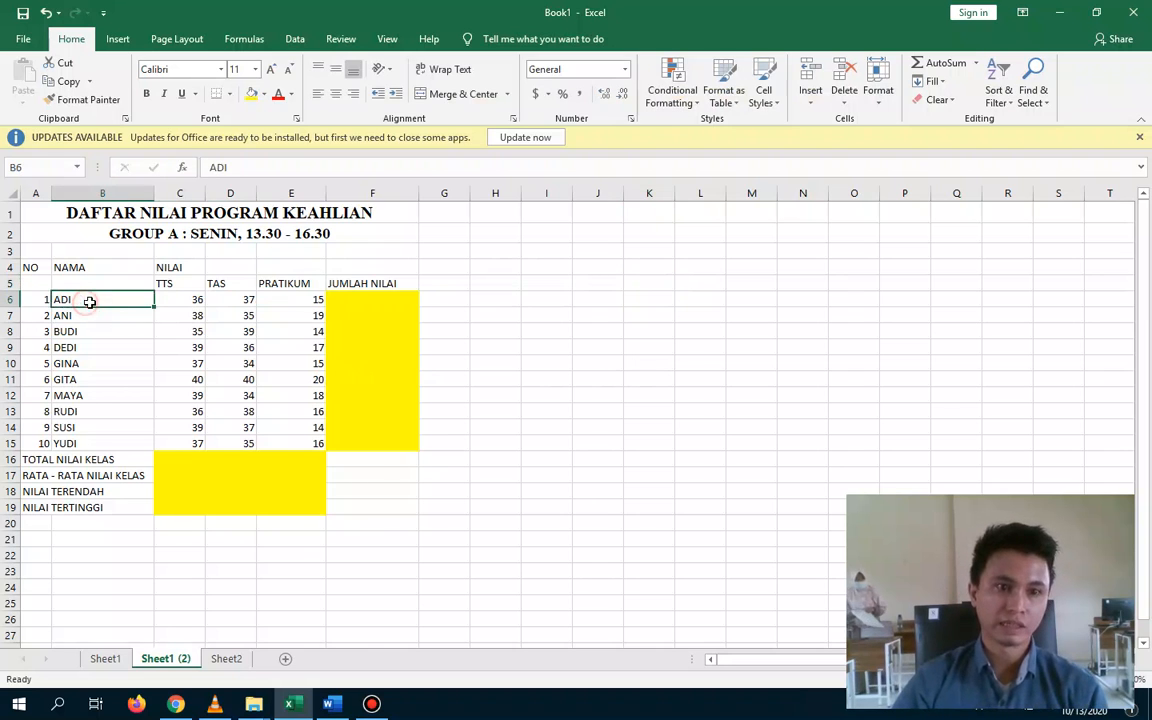
{"action": "left_click", "coordinate": [168, 267]}
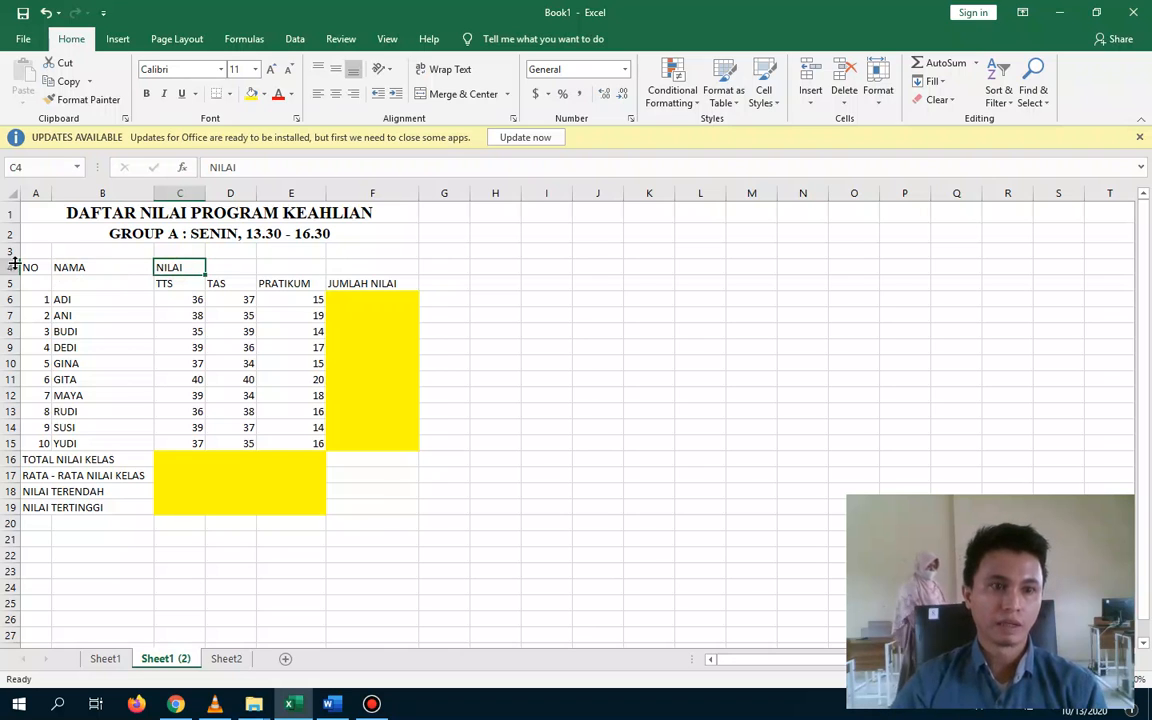
{"action": "left_click_drag", "start_coordinate": [30, 266], "coordinate": [404, 416]}
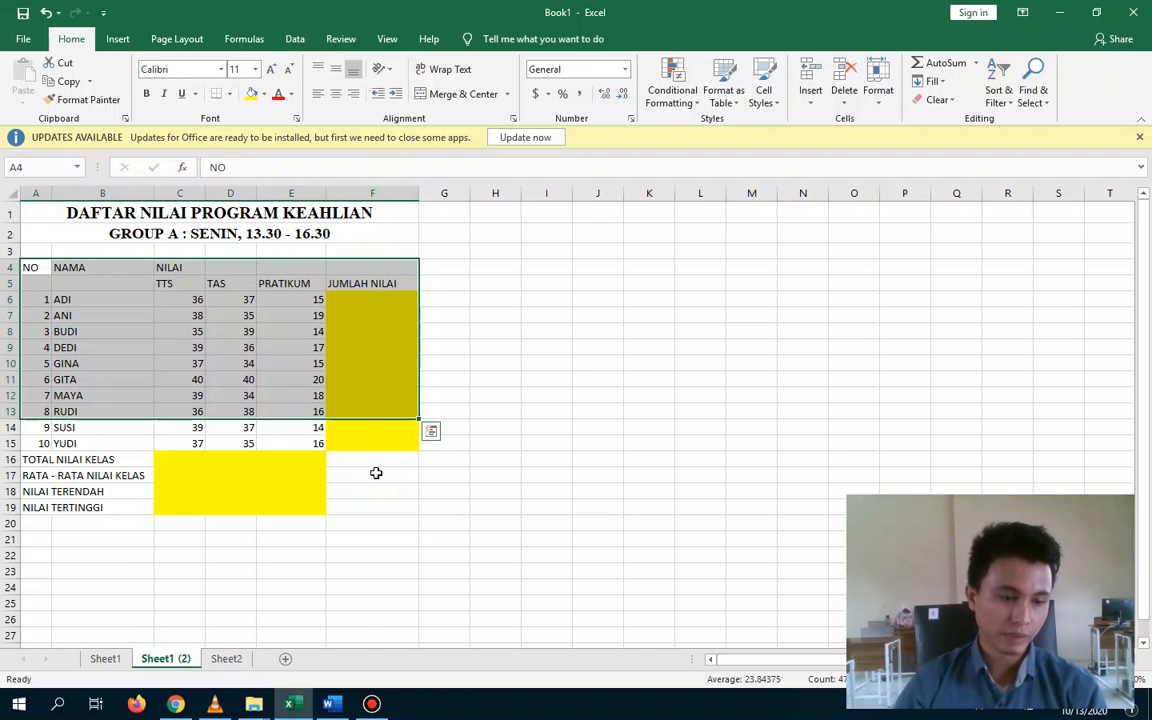
{"action": "key", "text": "shift+Down"}
{"action": "key", "text": "shift+Down"}
{"action": "key", "text": "shift+Down"}
{"action": "key", "text": "shift+Down"}
{"action": "key", "text": "shift+Down"}
{"action": "key", "text": "shift+Down"}
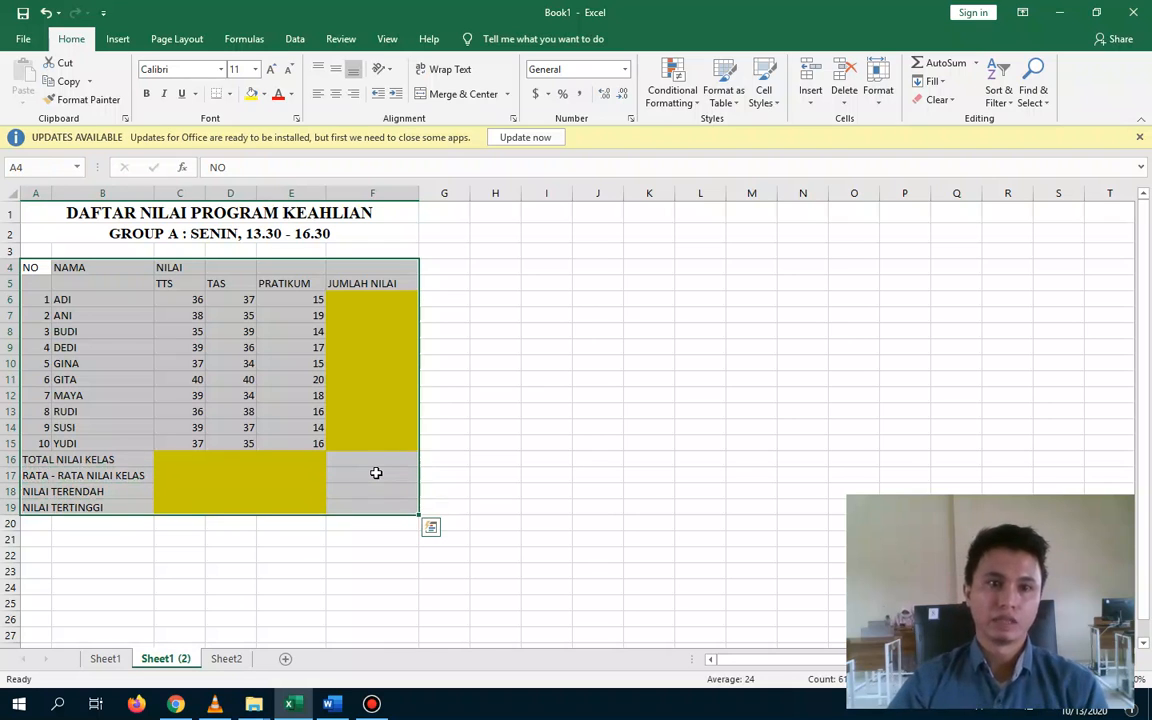
{"action": "left_click", "coordinate": [232, 94]}
{"action": "left_click", "coordinate": [233, 95]}
{"action": "left_click", "coordinate": [235, 97]}
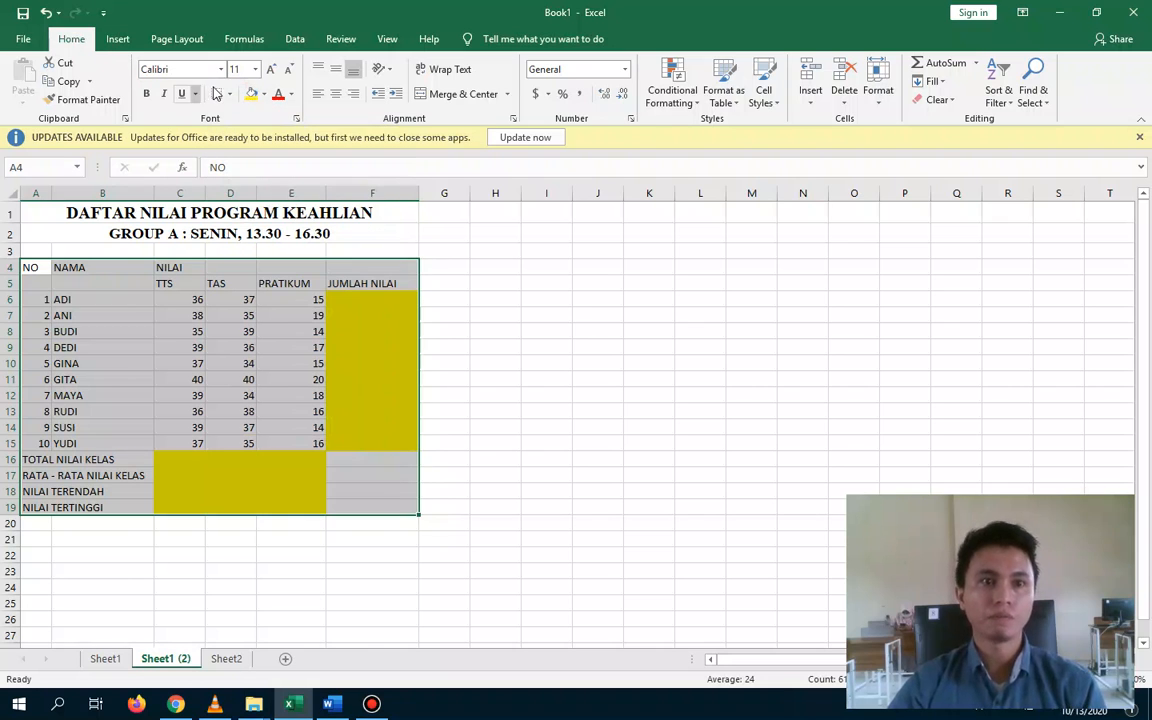
{"action": "left_click", "coordinate": [235, 95]}
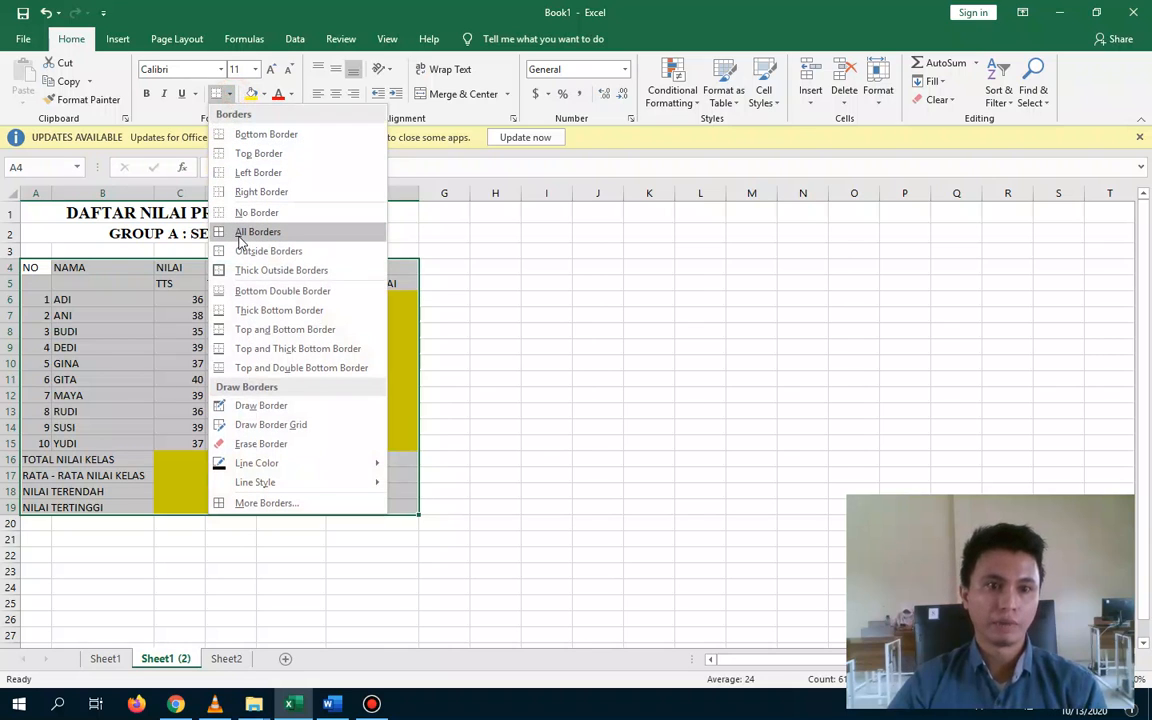
{"action": "left_click", "coordinate": [240, 234]}
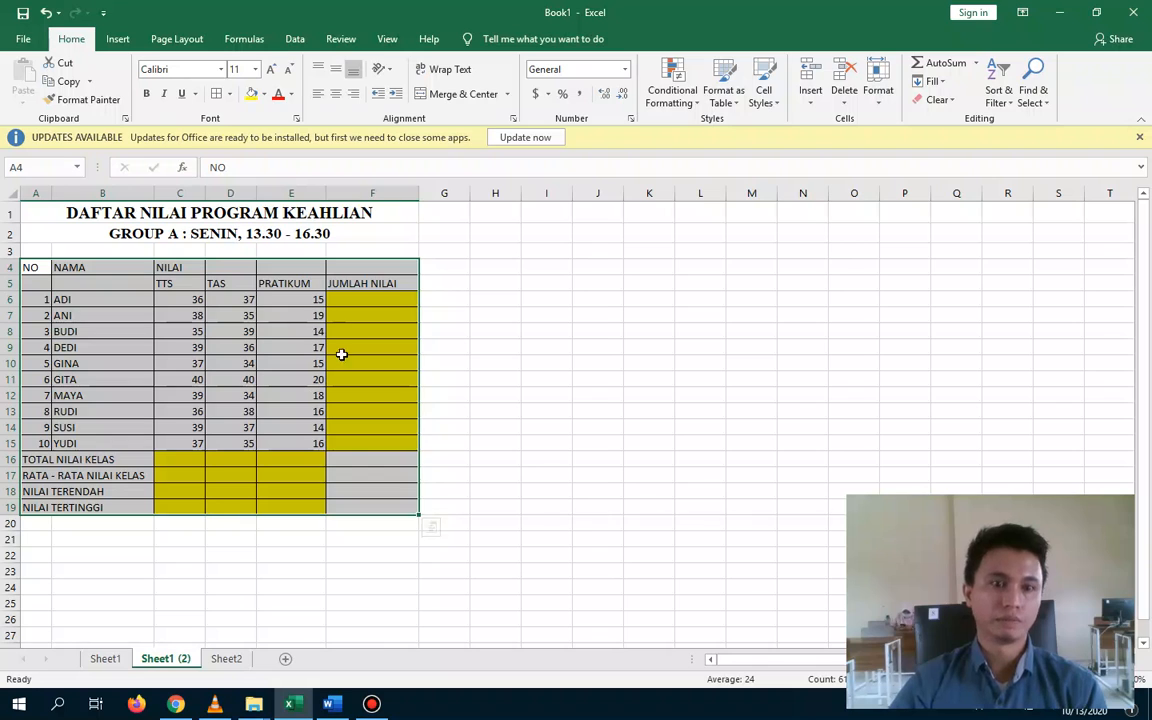
{"action": "left_click", "coordinate": [27, 271]}
{"action": "left_click_drag", "start_coordinate": [27, 271], "coordinate": [64, 251]}
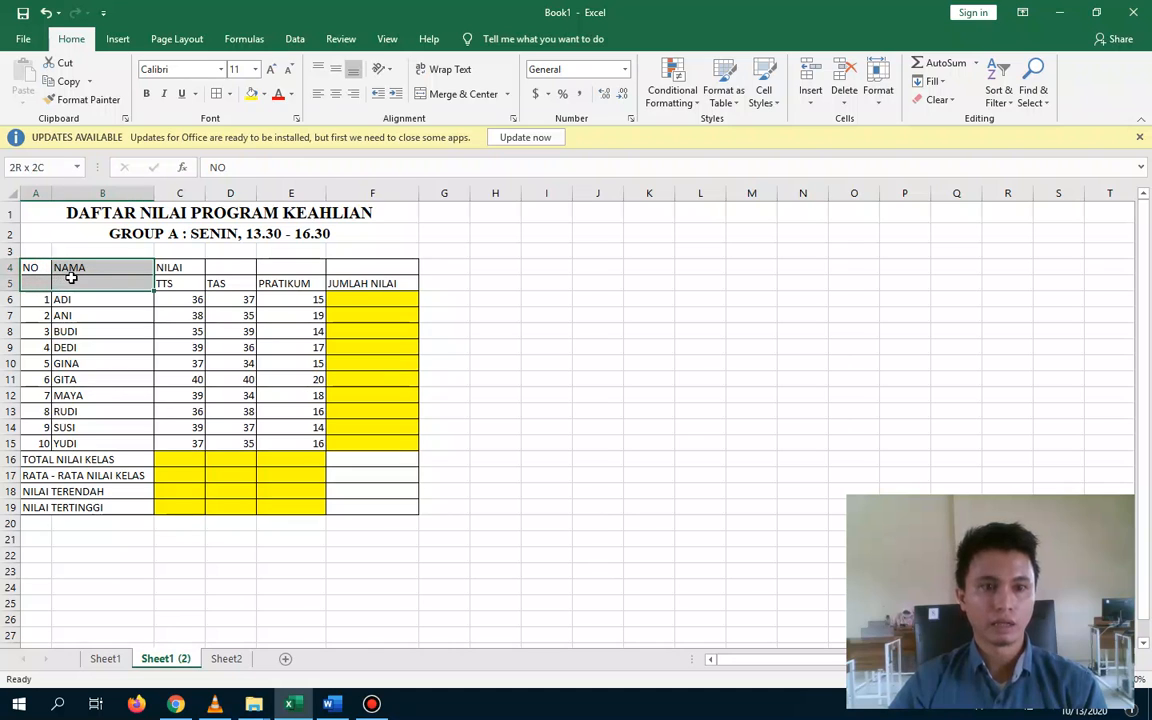
{"action": "left_click", "coordinate": [85, 266]}
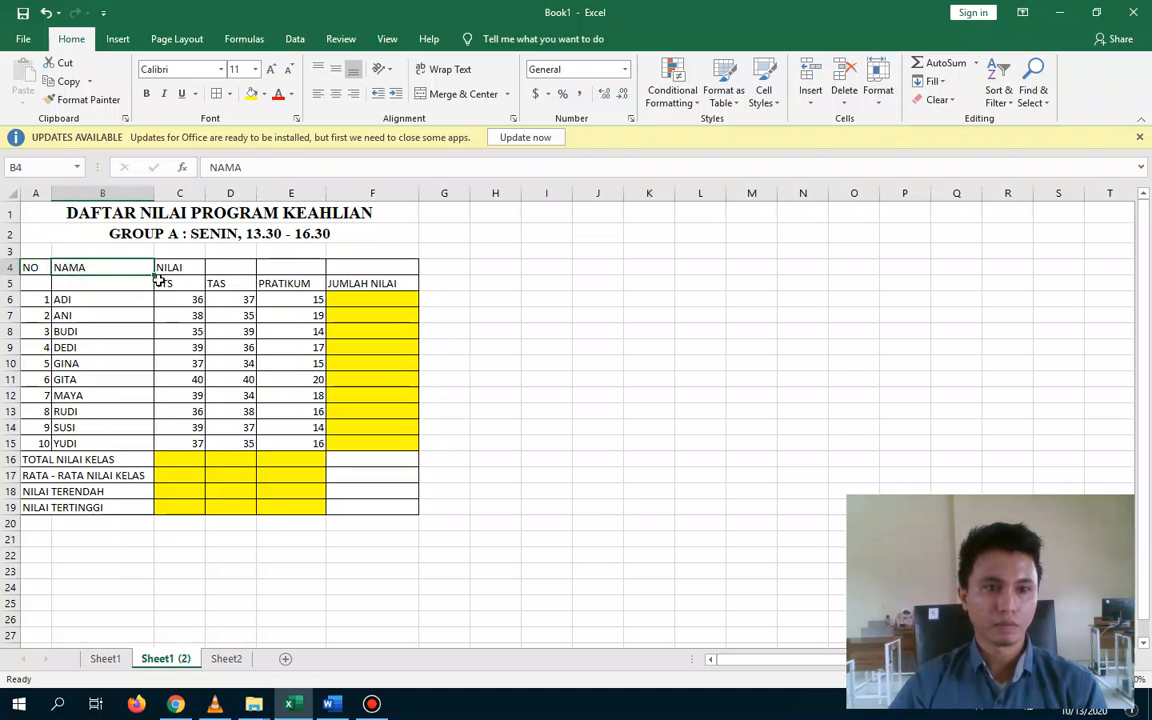
{"action": "left_click", "coordinate": [615, 265]}
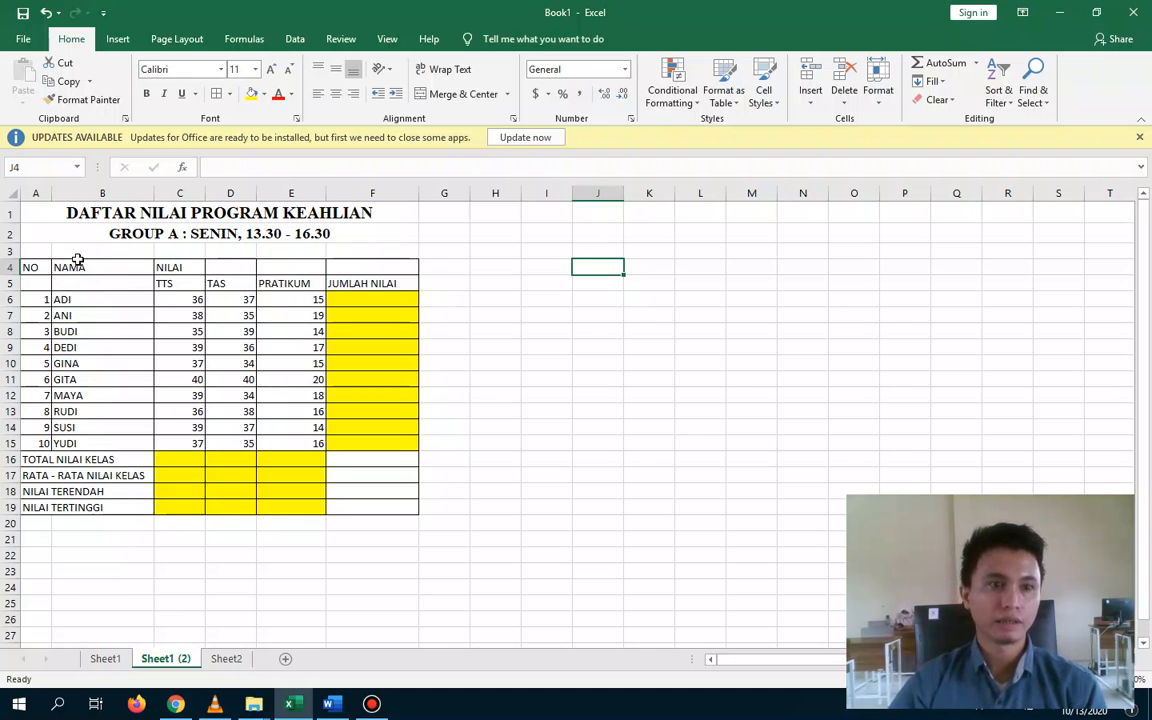
Merge and center the NO heading across A4:A5 and the NAMA heading across B4:B5, aligning both vertically in the middle
{"action": "left_click", "coordinate": [30, 268]}
{"action": "left_click_drag", "start_coordinate": [30, 268], "coordinate": [36, 283]}
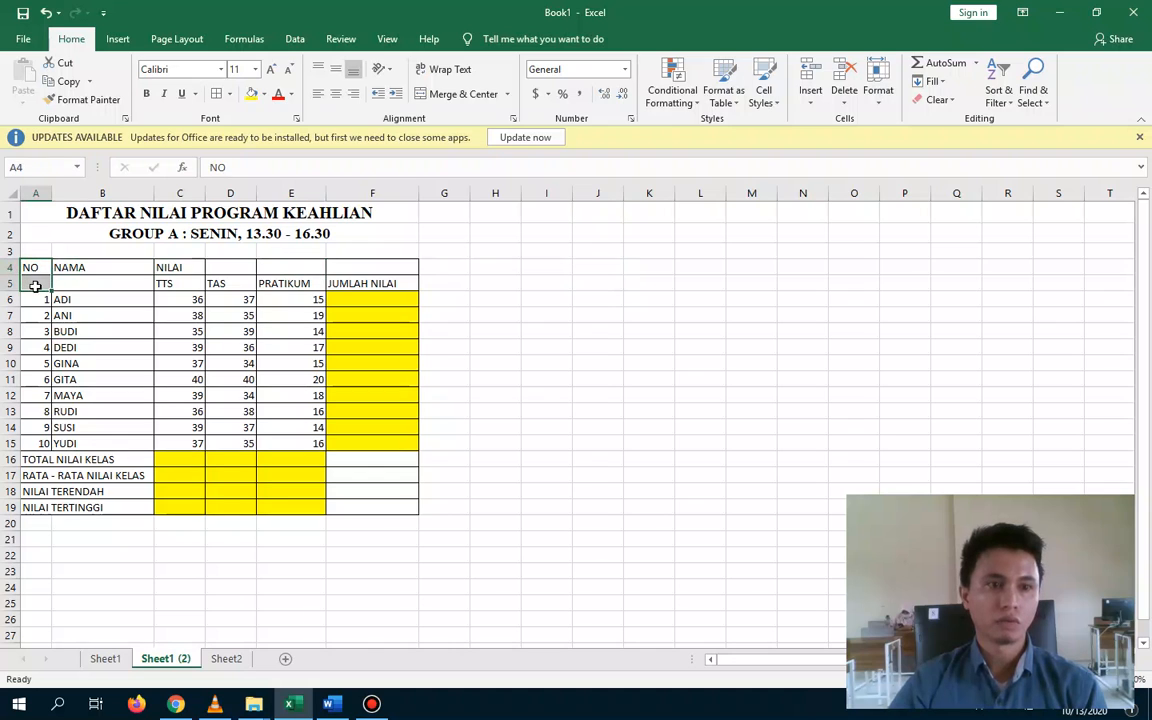
{"action": "left_click", "coordinate": [433, 97]}
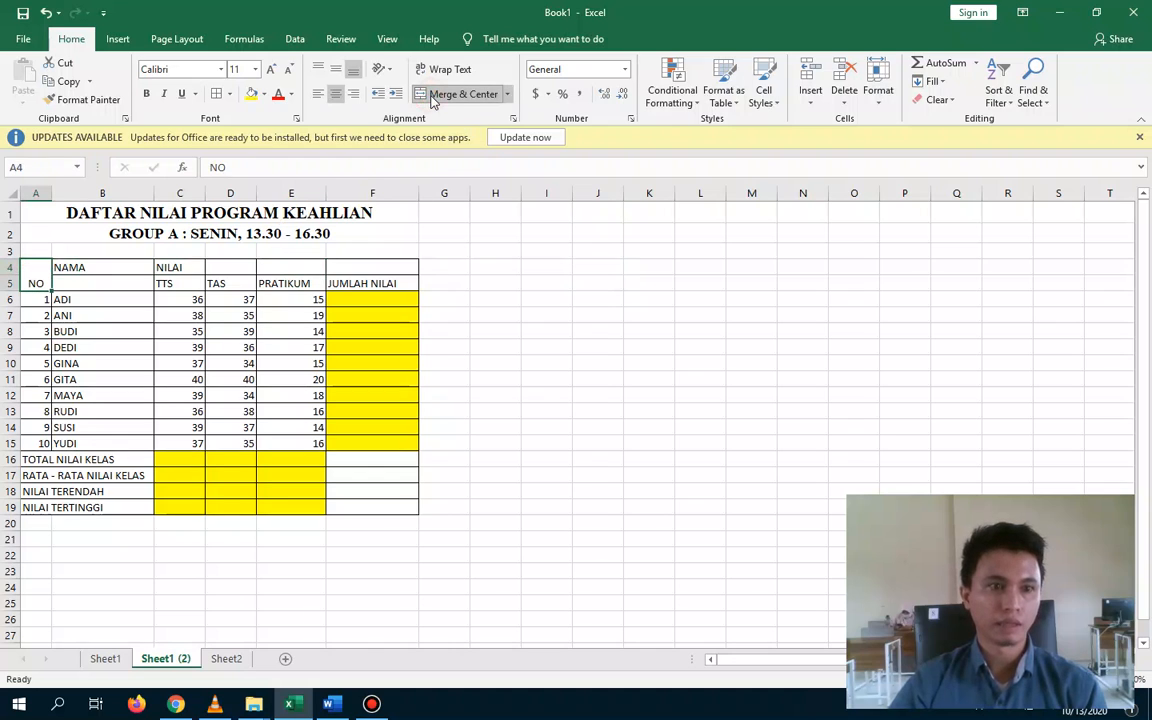
{"action": "left_click", "coordinate": [337, 71]}
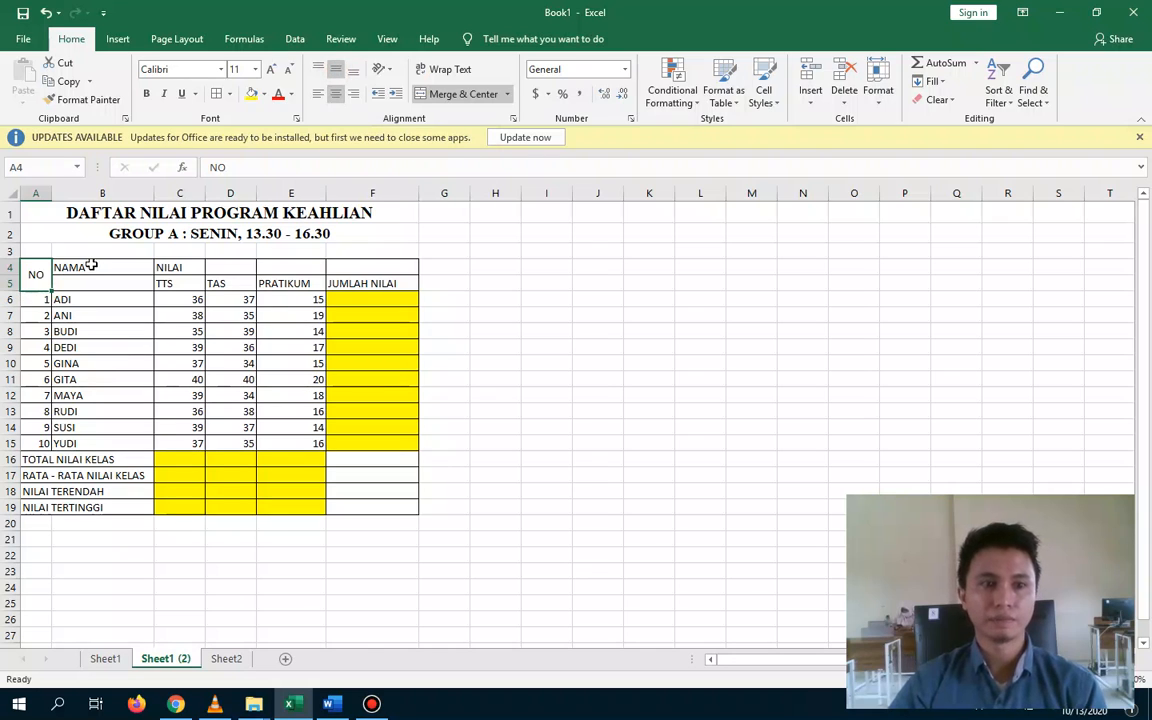
{"action": "left_click_drag", "start_coordinate": [96, 266], "coordinate": [97, 280]}
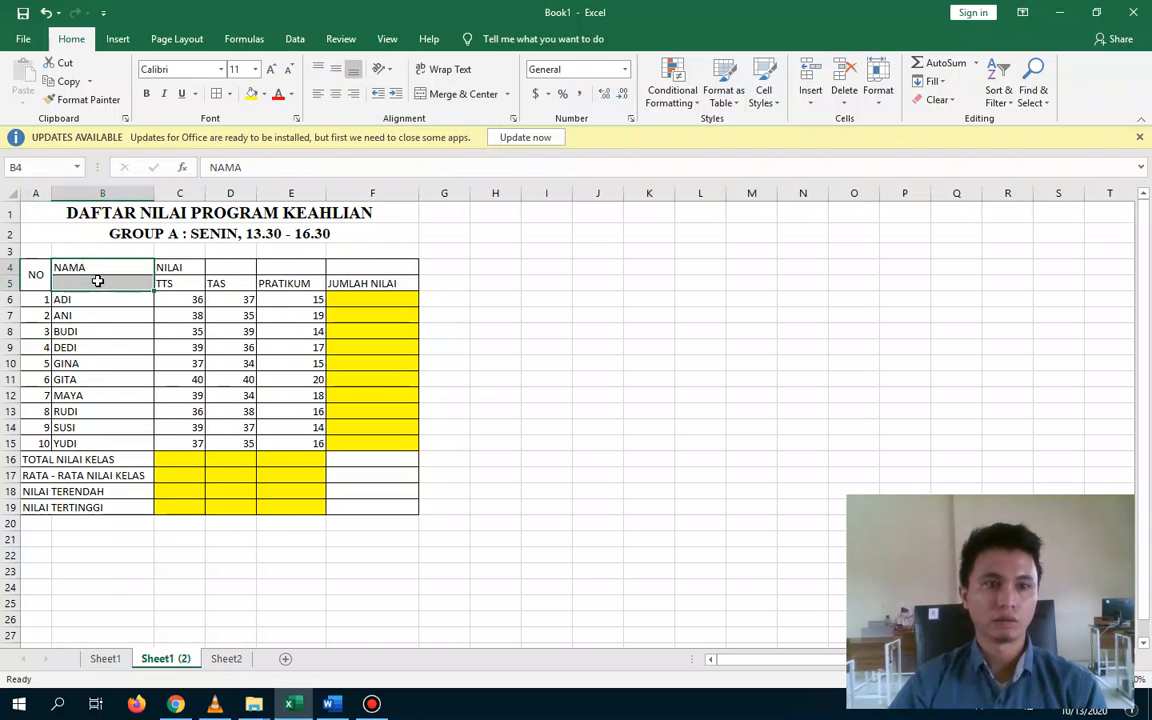
{"action": "left_click", "coordinate": [441, 99]}
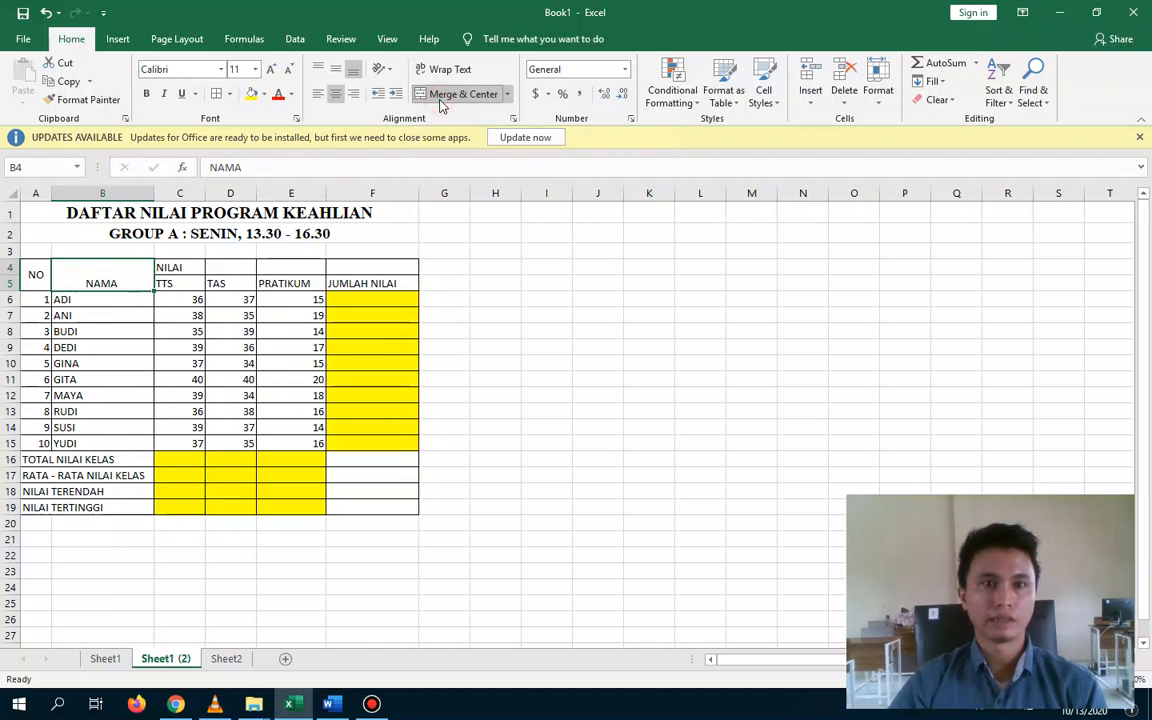
{"action": "left_click", "coordinate": [338, 72]}
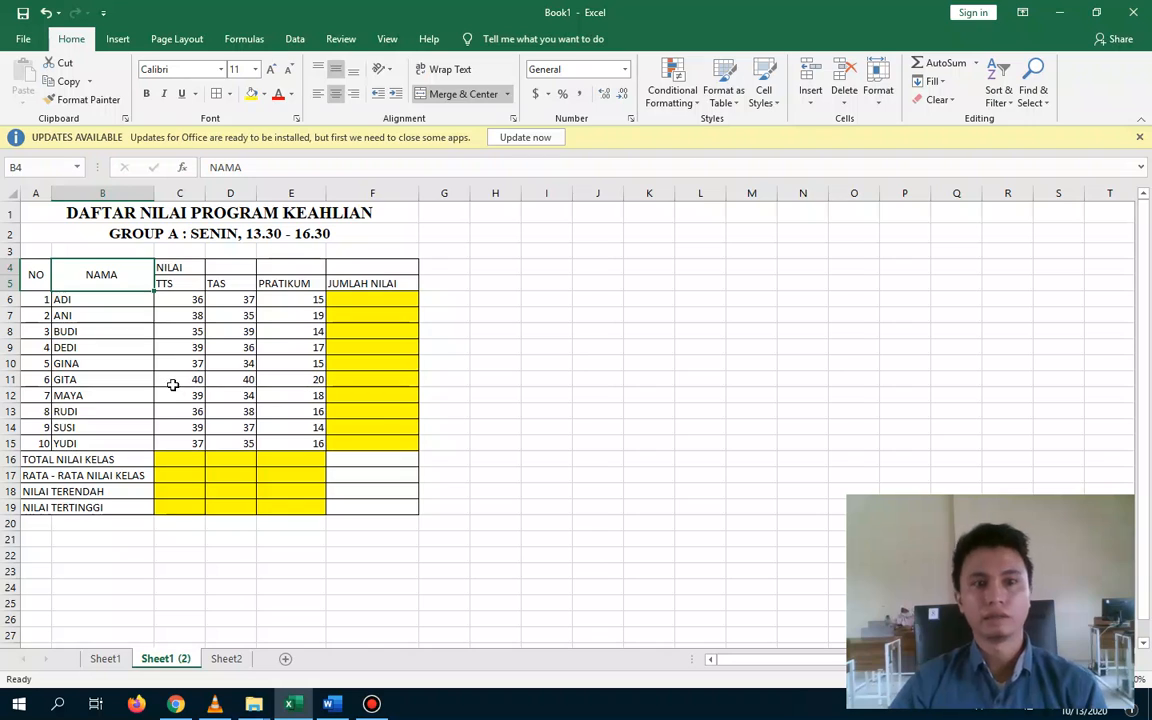
Merge and center NILAI across C4:E4 and JUMLAH NILAI across F4:F5, aligning both vertically in the middle
{"action": "left_click_drag", "start_coordinate": [168, 267], "coordinate": [259, 264]}
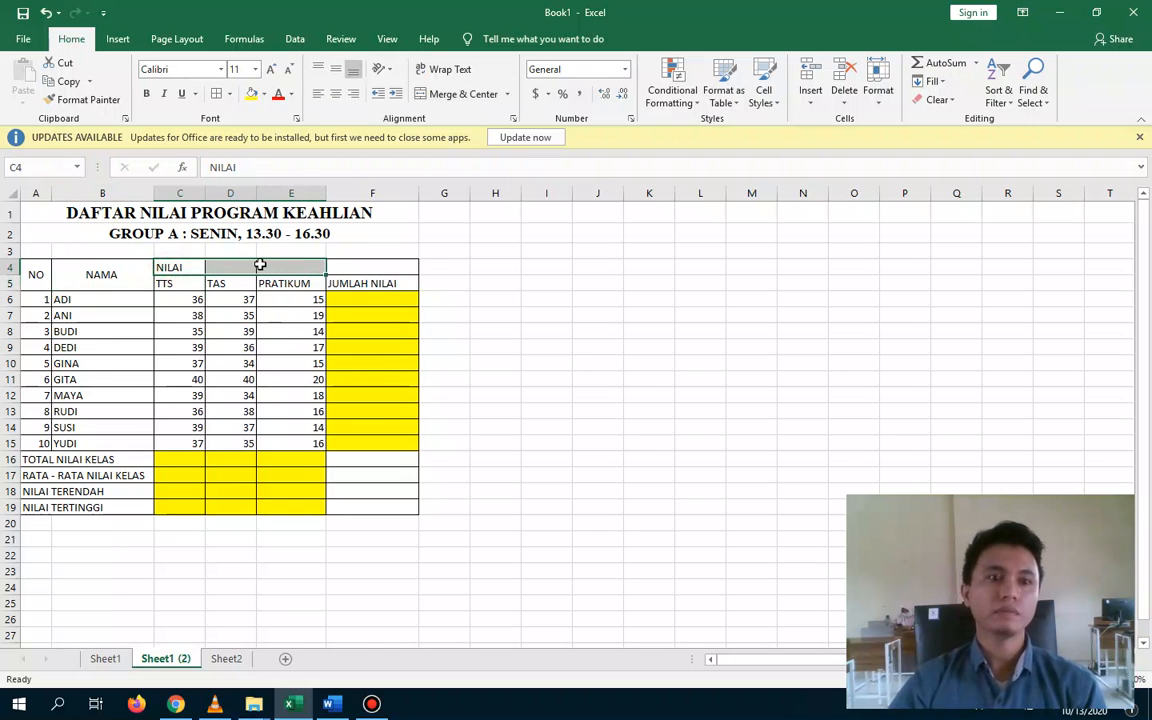
{"action": "left_click", "coordinate": [450, 94]}
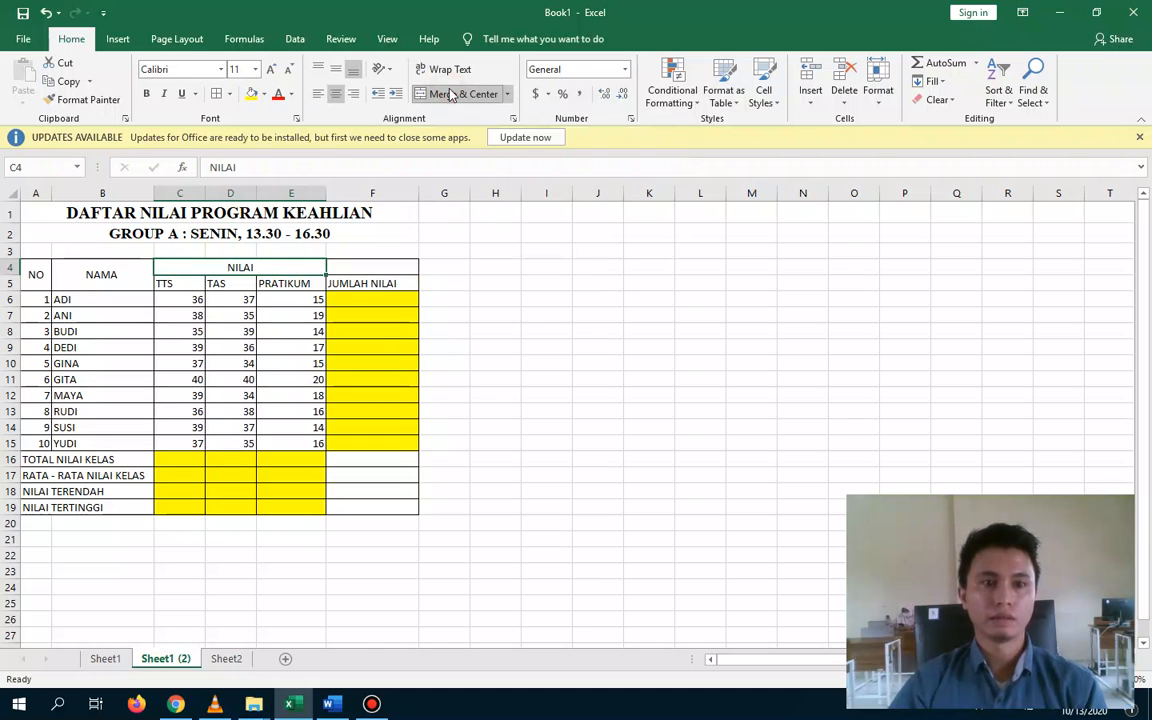
{"action": "left_click", "coordinate": [336, 69]}
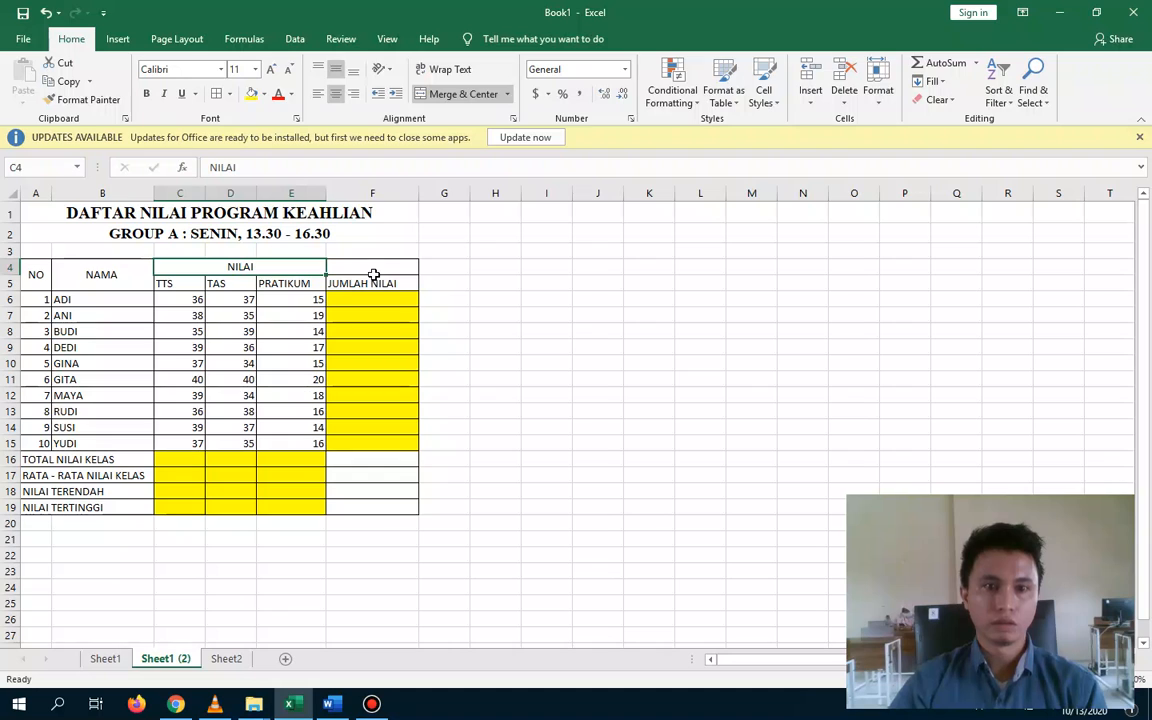
{"action": "left_click_drag", "start_coordinate": [374, 264], "coordinate": [372, 285]}
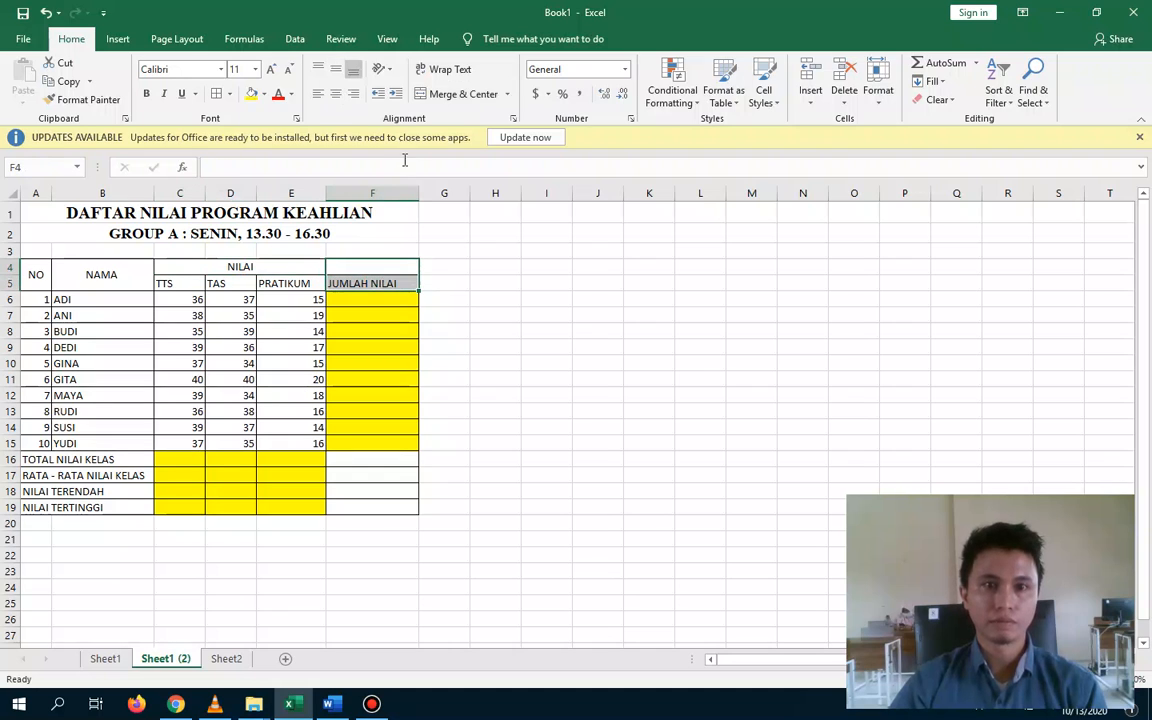
{"action": "left_click", "coordinate": [438, 92]}
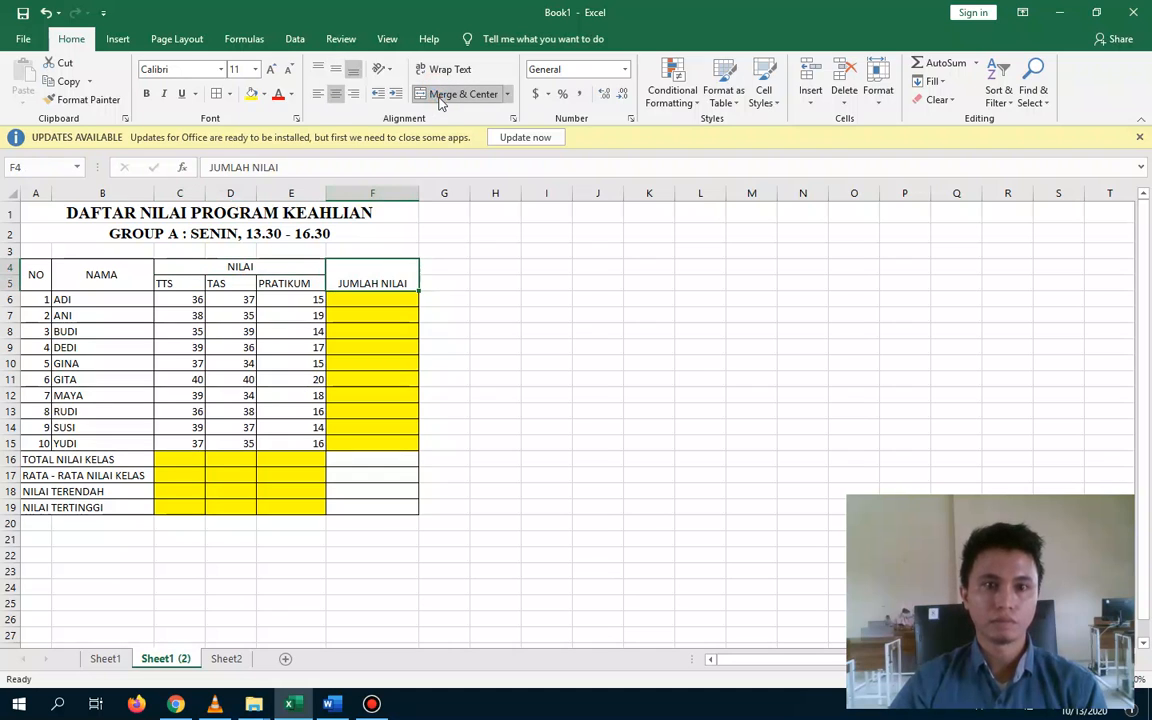
{"action": "left_click", "coordinate": [337, 70]}
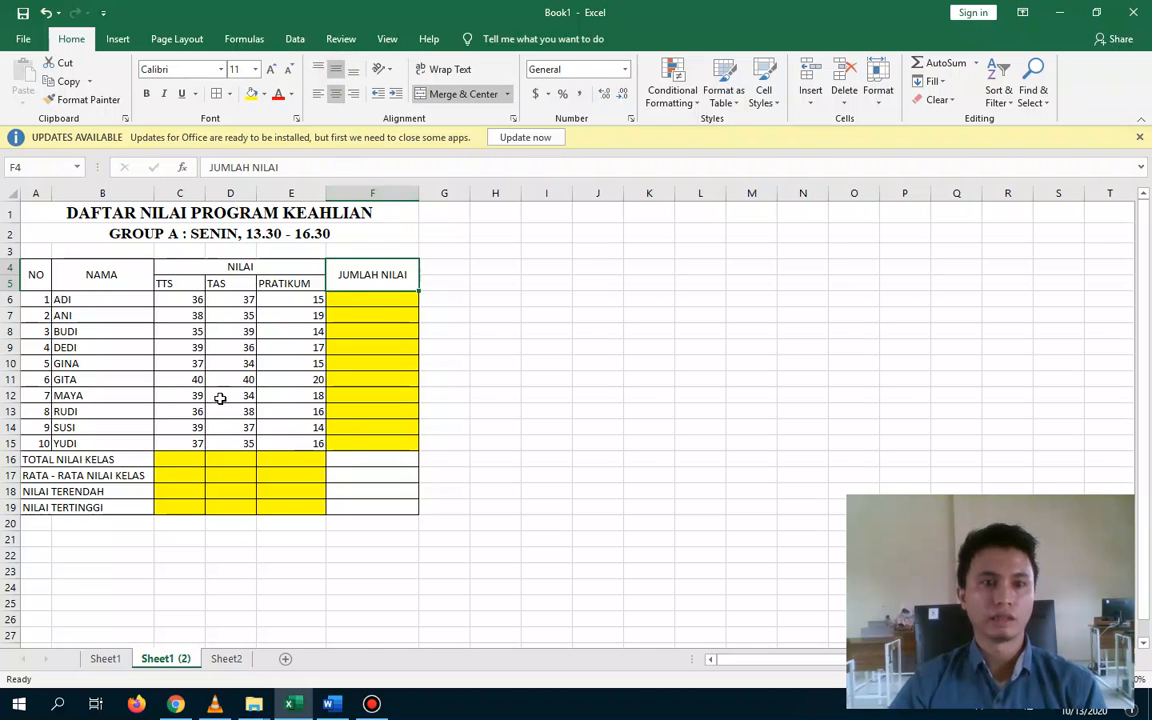
Center the TTS, TAS and PRATIKUM headings in C5:E5 and make the whole table header A4:F5 bold
{"action": "left_click_drag", "start_coordinate": [175, 285], "coordinate": [300, 284]}
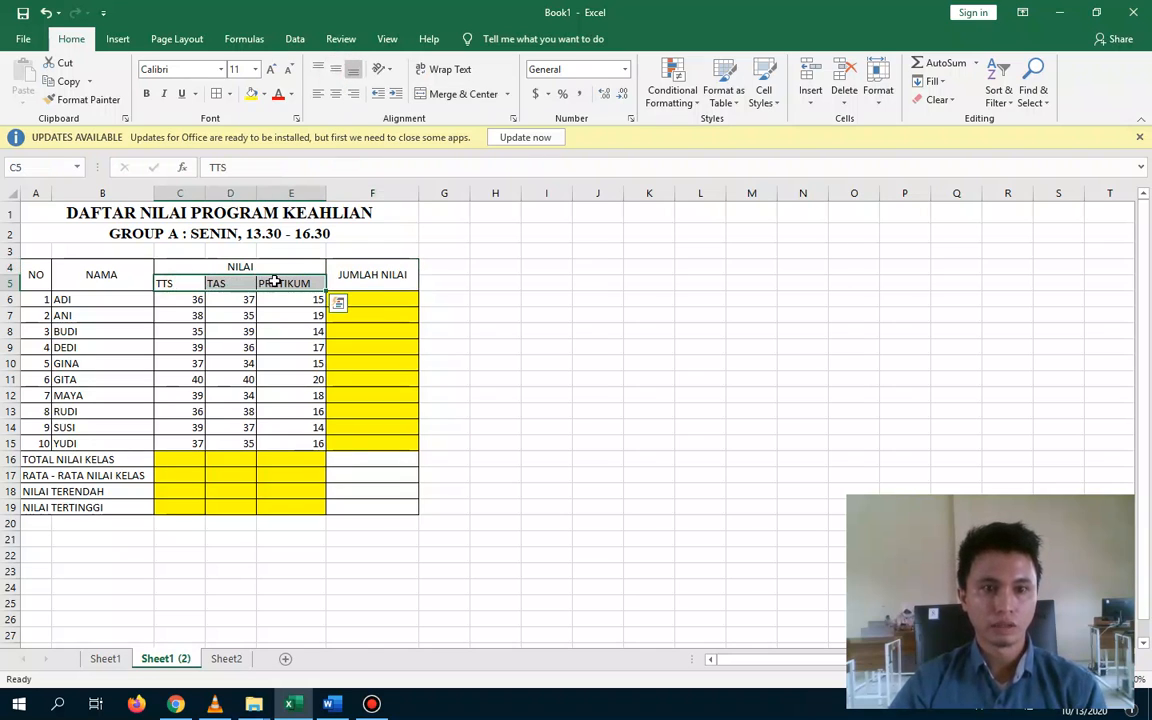
{"action": "left_click", "coordinate": [341, 97]}
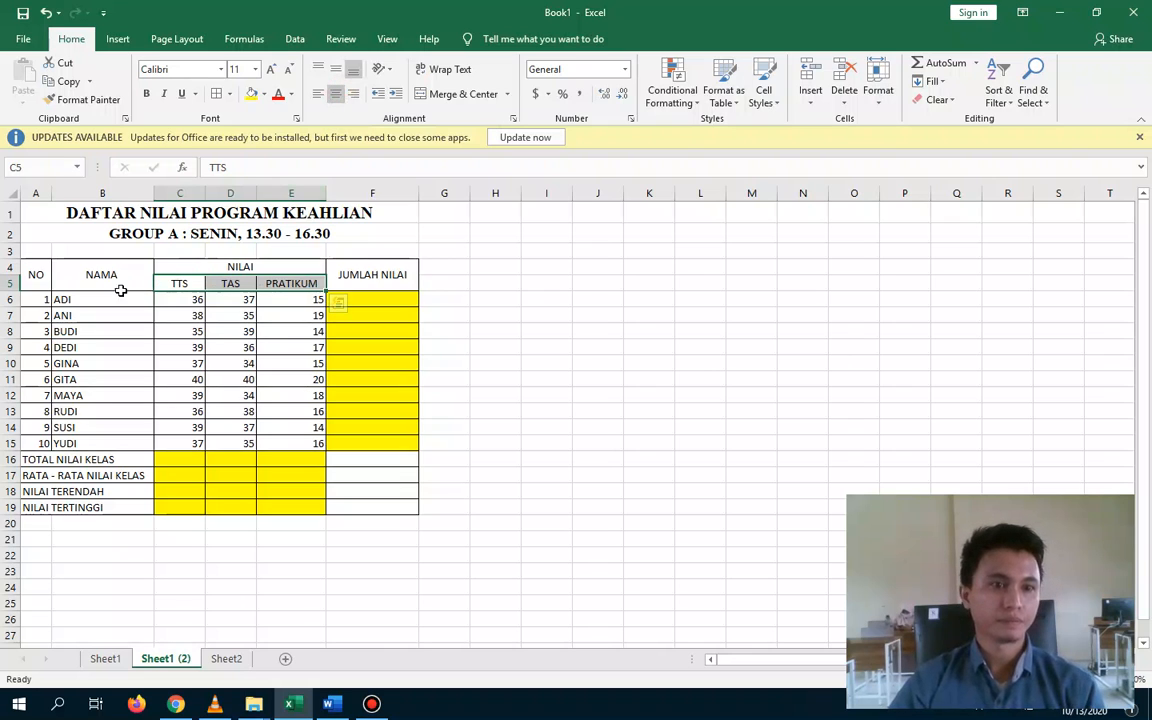
{"action": "left_click_drag", "start_coordinate": [36, 275], "coordinate": [359, 287]}
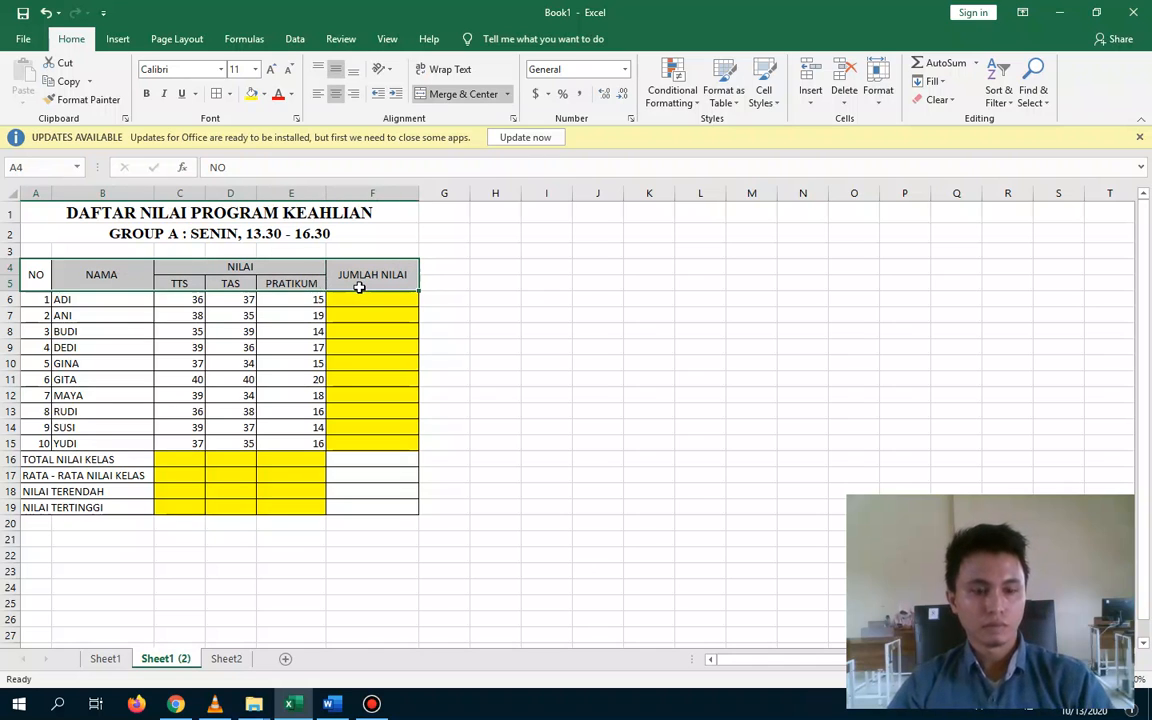
{"action": "left_click", "coordinate": [146, 95]}
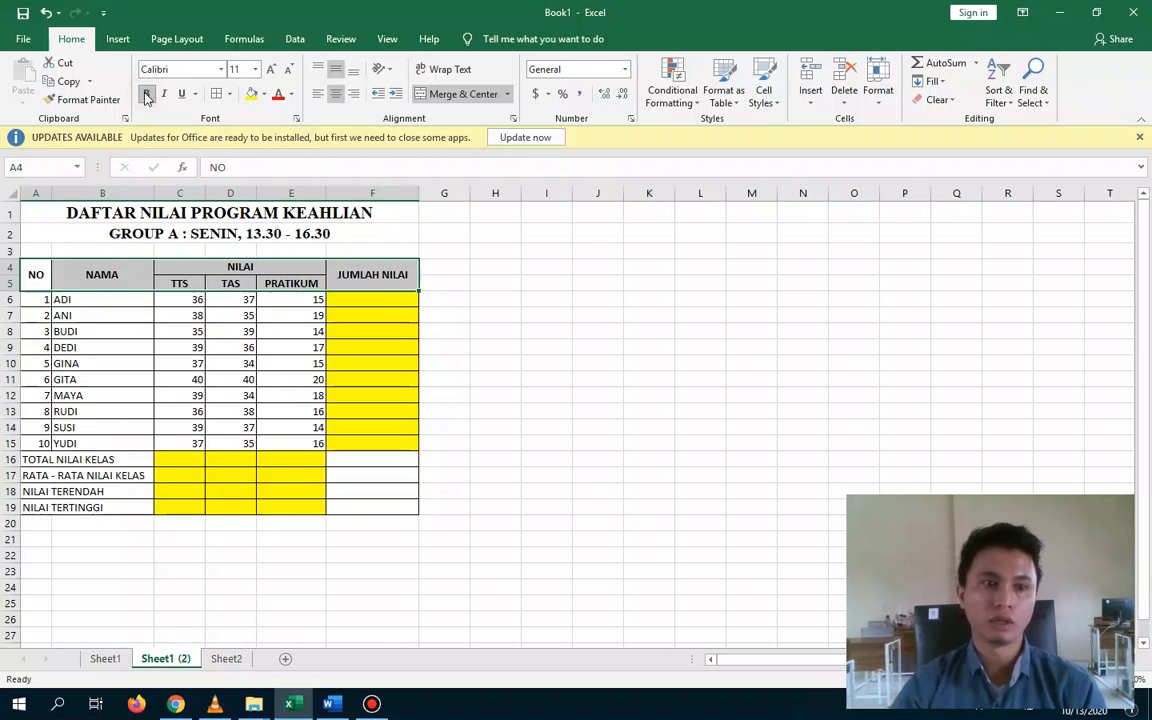
Make the student numbers in A6:A15 and the summary labels TOTAL NILAI KELAS to NILAI TERTINGGI in A16:B19 bold
{"action": "left_click_drag", "start_coordinate": [33, 299], "coordinate": [40, 437]}
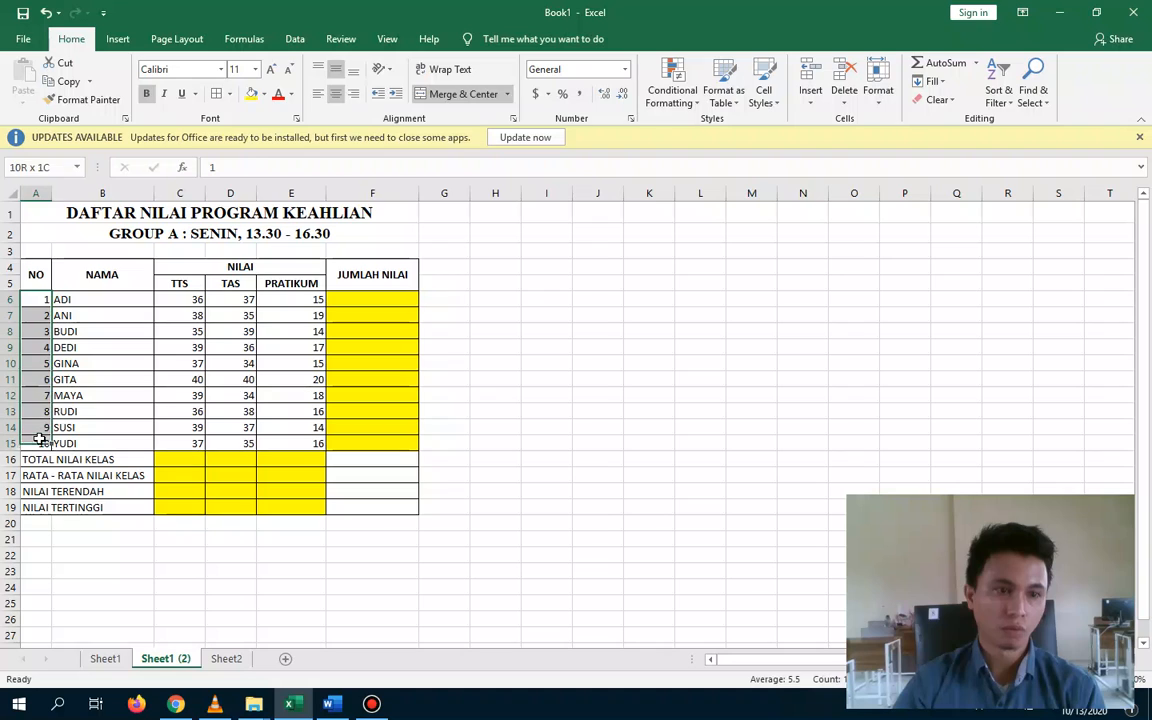
{"action": "left_click", "coordinate": [146, 94]}
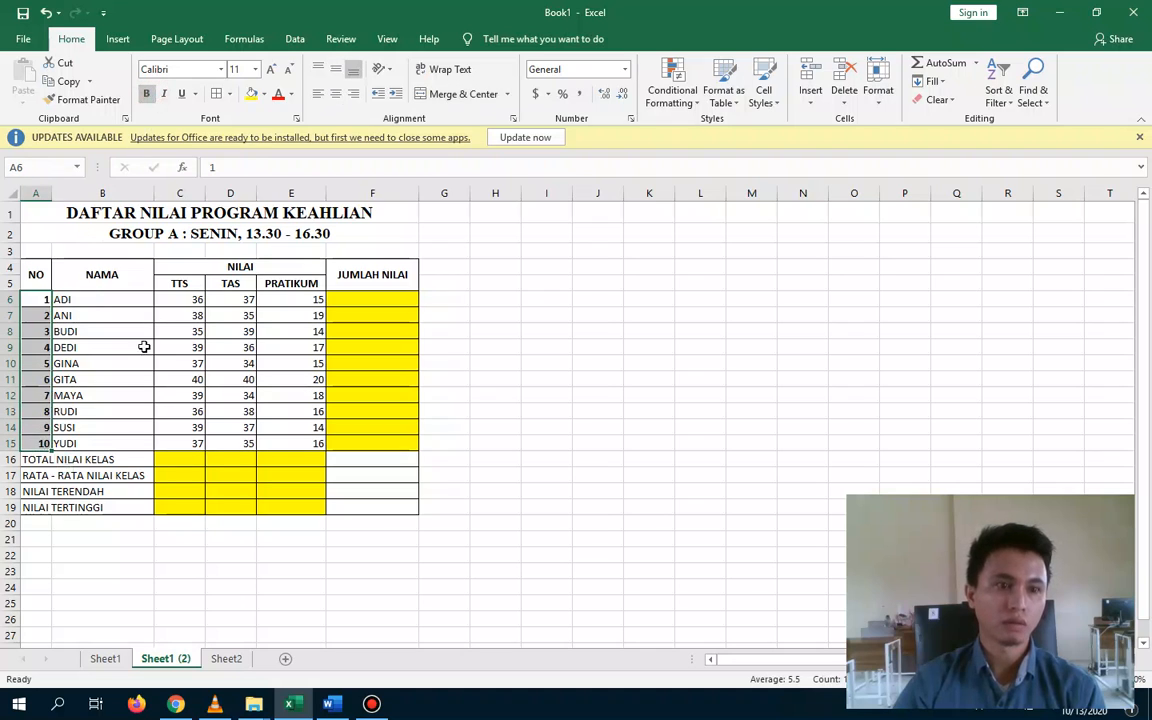
{"action": "left_click", "coordinate": [40, 459]}
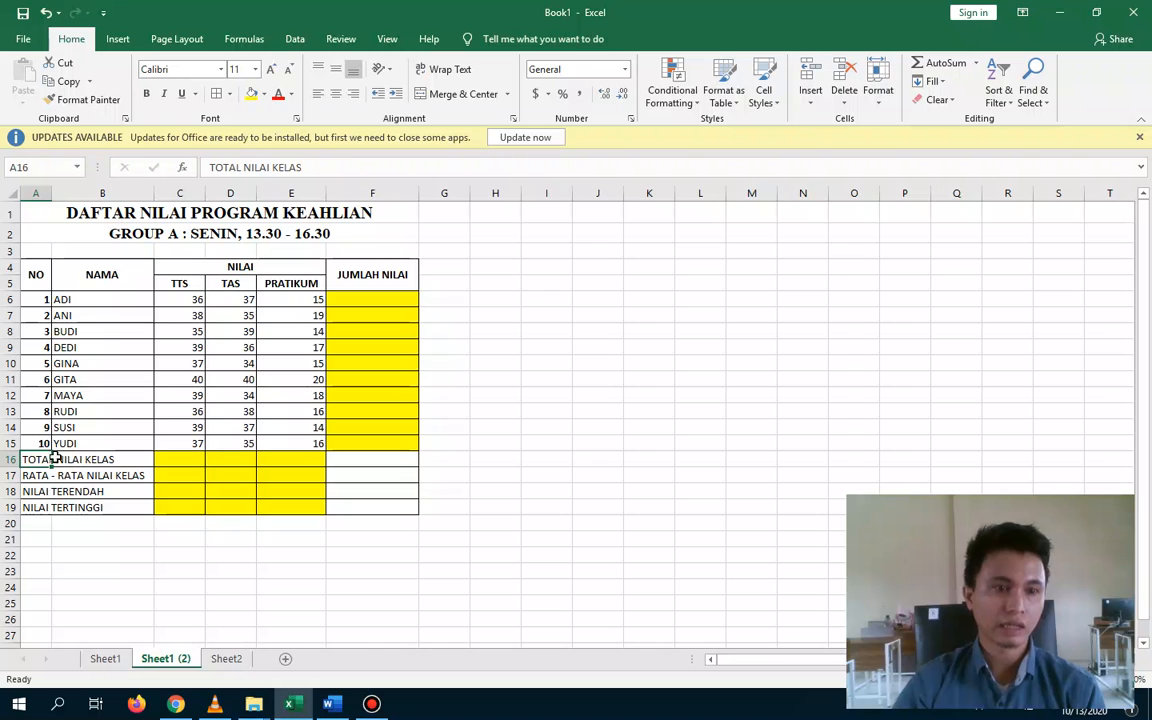
{"action": "left_click_drag", "start_coordinate": [35, 459], "coordinate": [82, 507]}
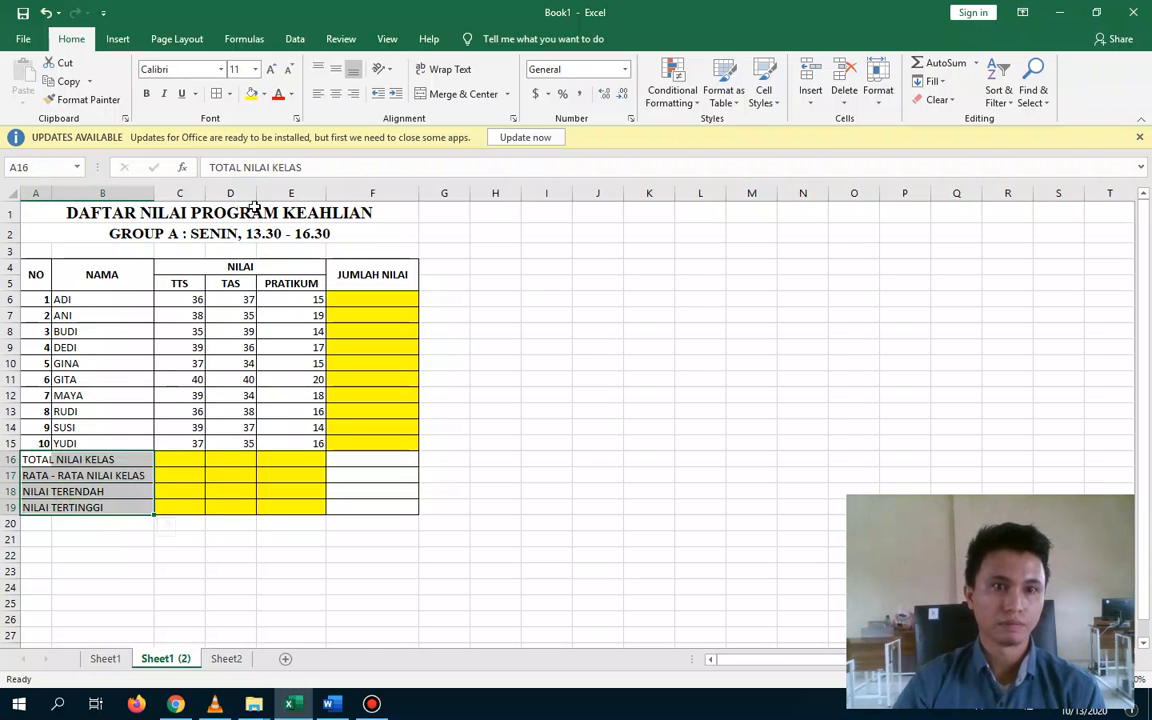
{"action": "left_click", "coordinate": [146, 93]}
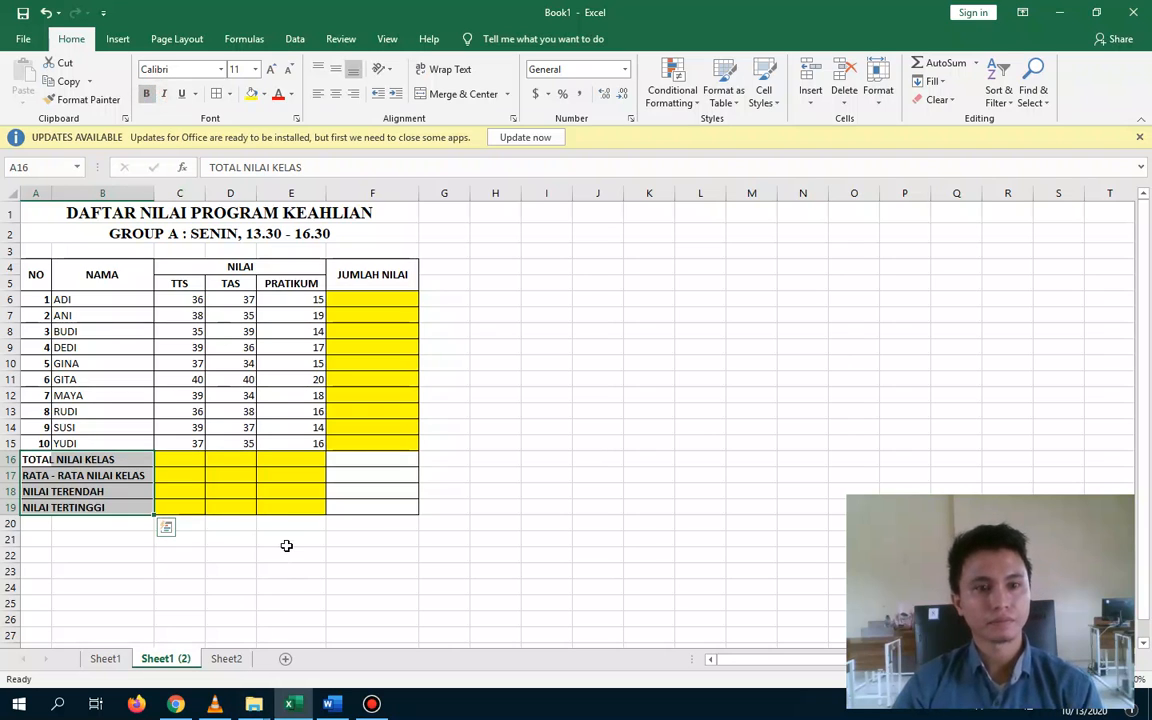
{"action": "left_click", "coordinate": [30, 268]}
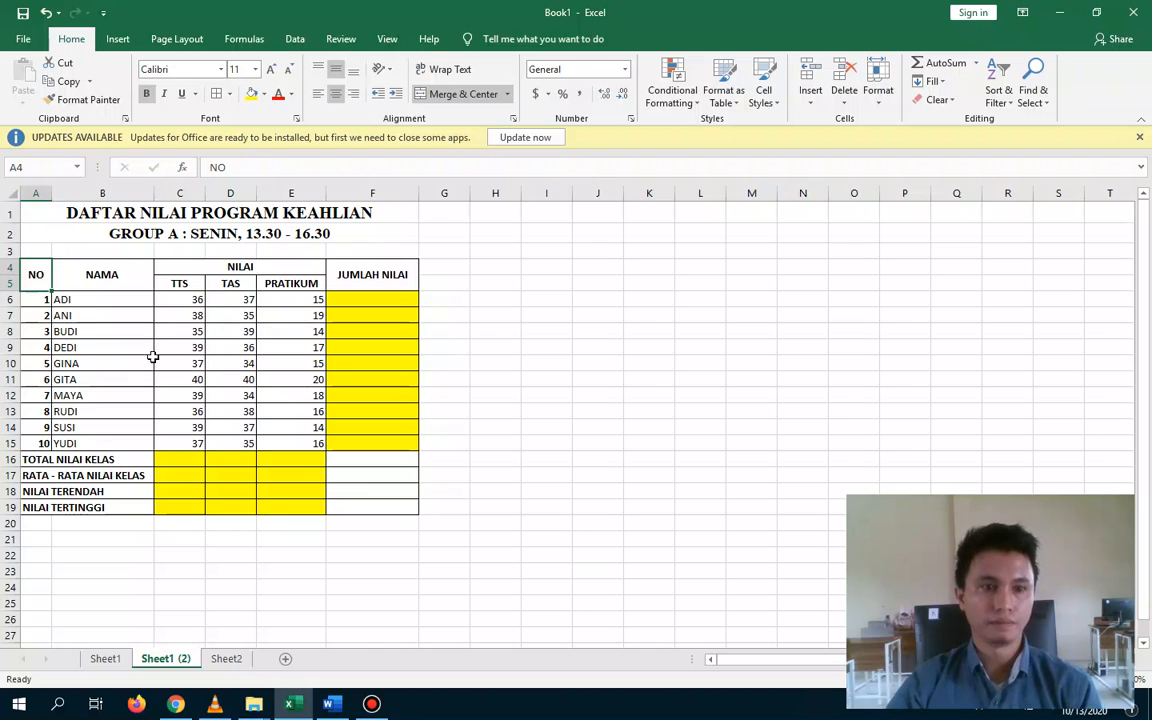
{"action": "left_click", "coordinate": [375, 296]}
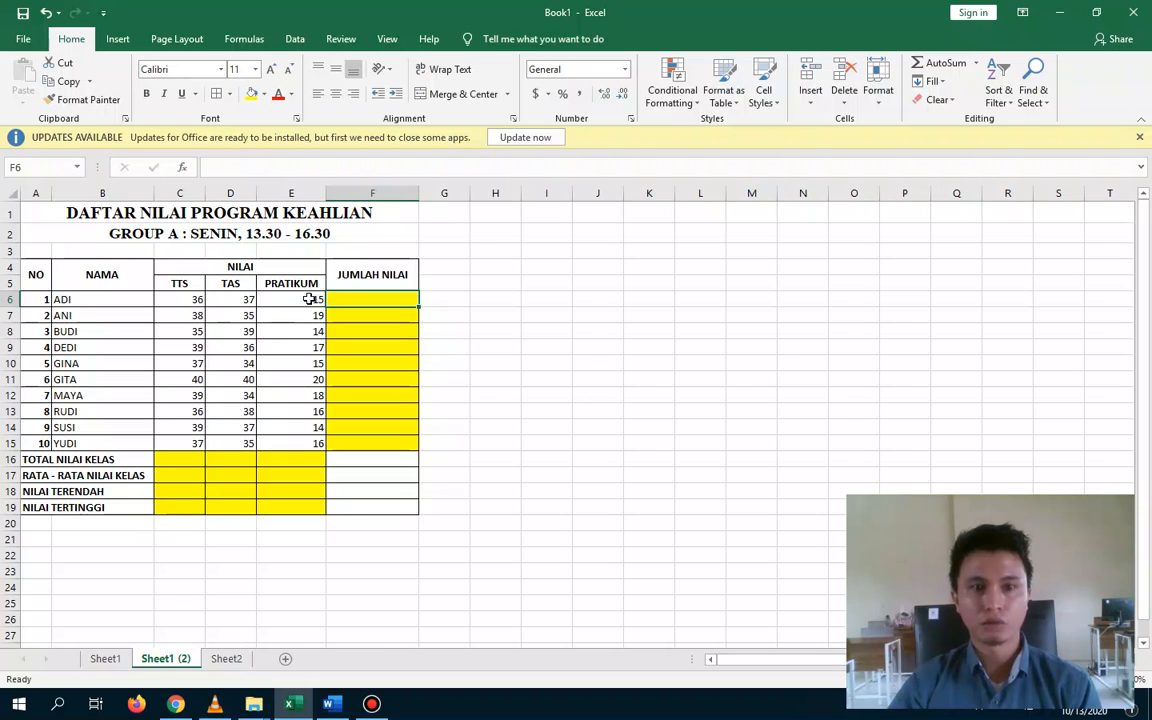
{"action": "left_click", "coordinate": [15, 710]}
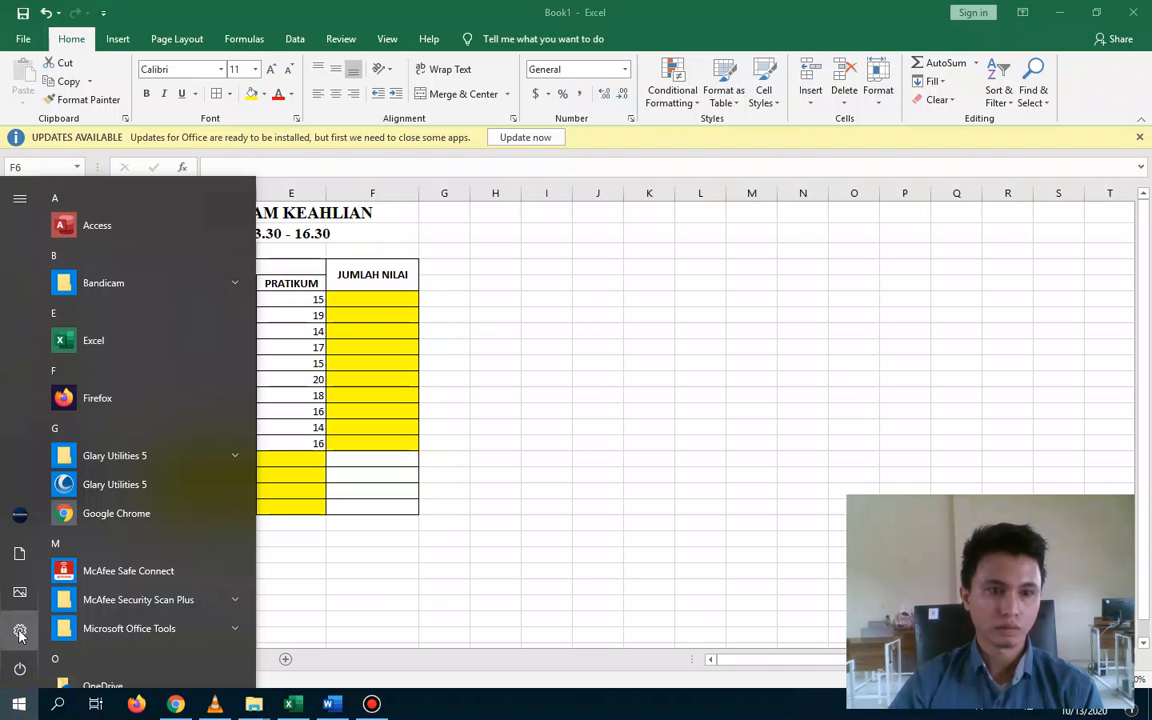
{"action": "left_click", "coordinate": [58, 704]}
{"action": "left_click", "coordinate": [58, 704]}
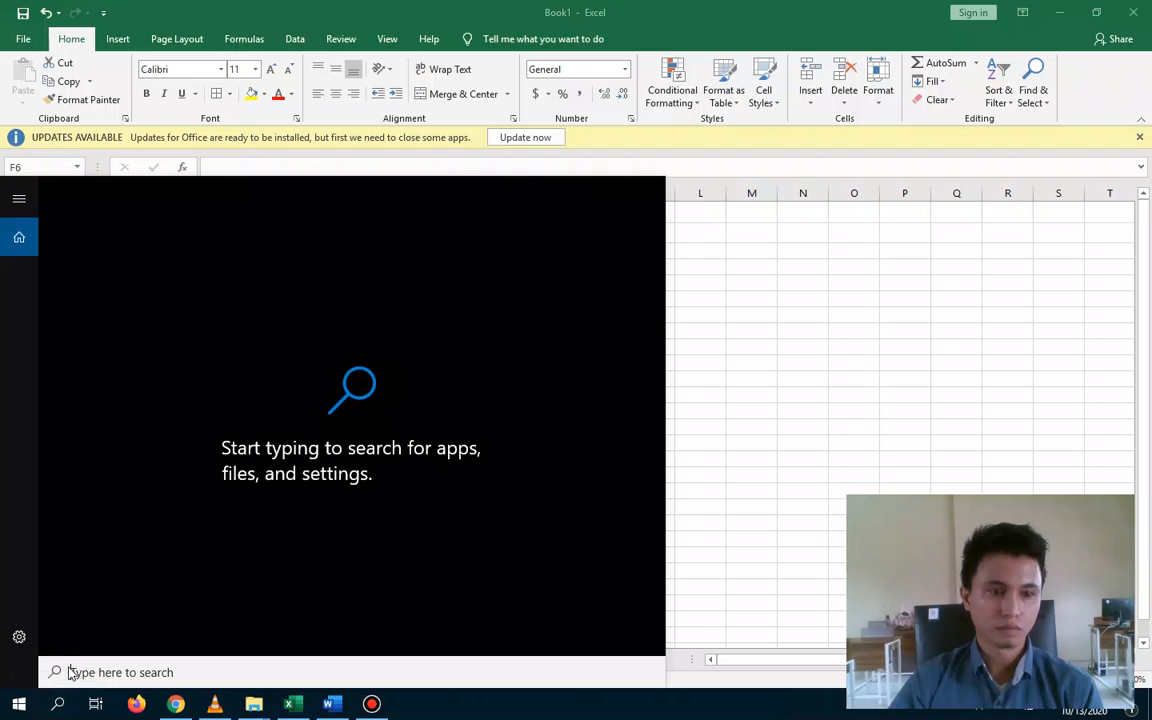
{"action": "type", "text": "kal"}
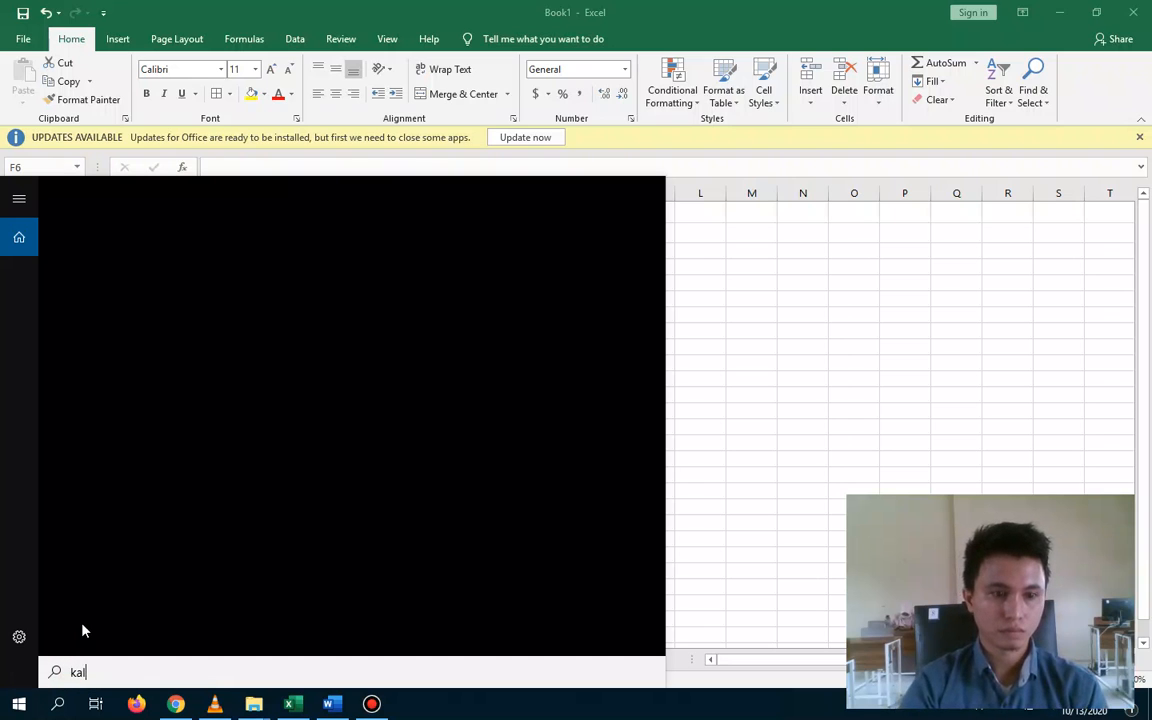
{"action": "key", "text": "BackSpace"}
{"action": "key", "text": "BackSpace"}
{"action": "key", "text": "BackSpace"}
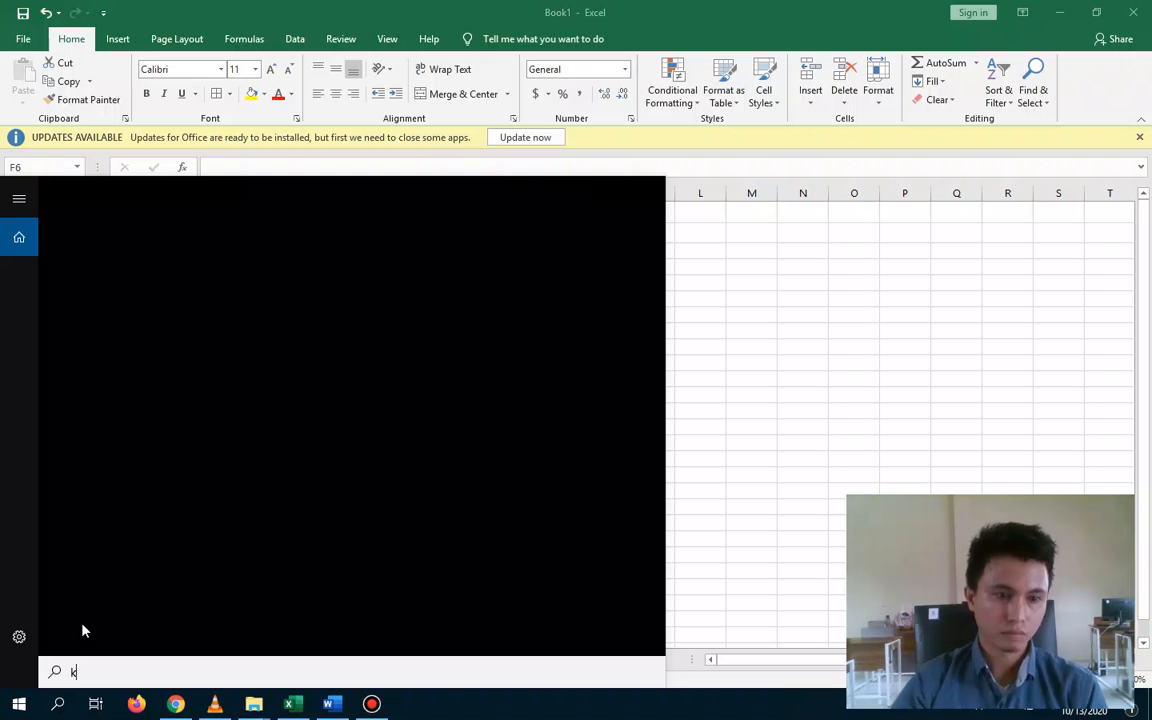
{"action": "type", "text": "ca"}
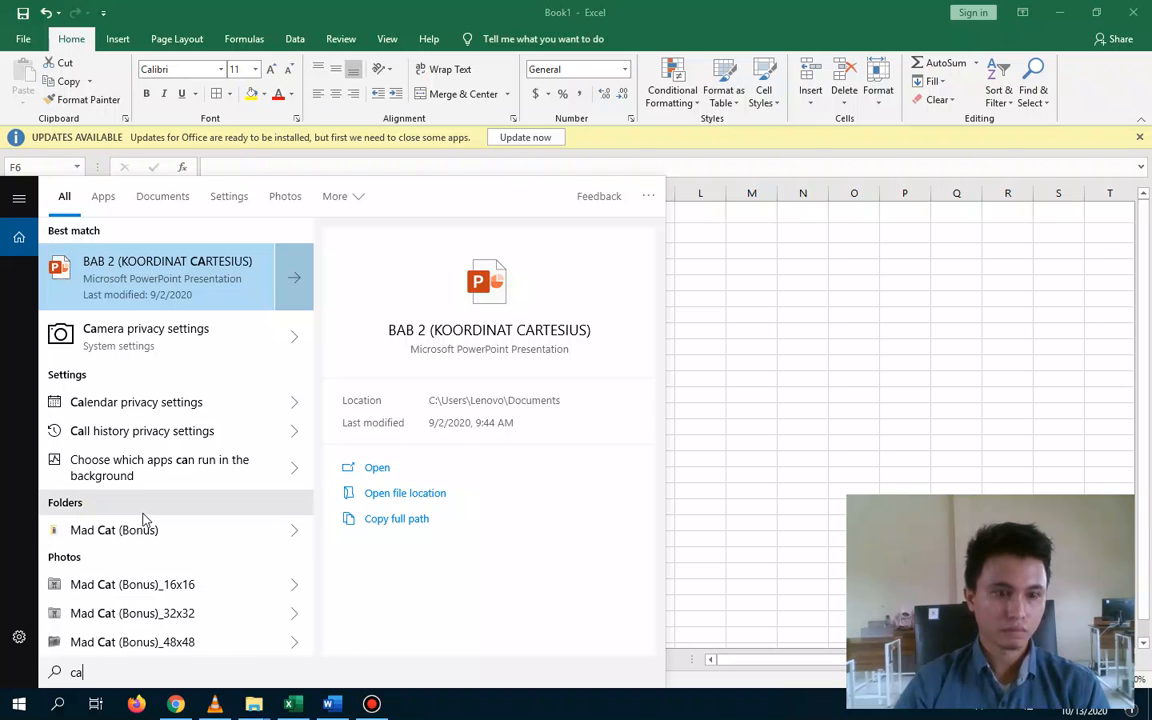
{"action": "key", "text": "BackSpace"}
{"action": "key", "text": "BackSpace"}
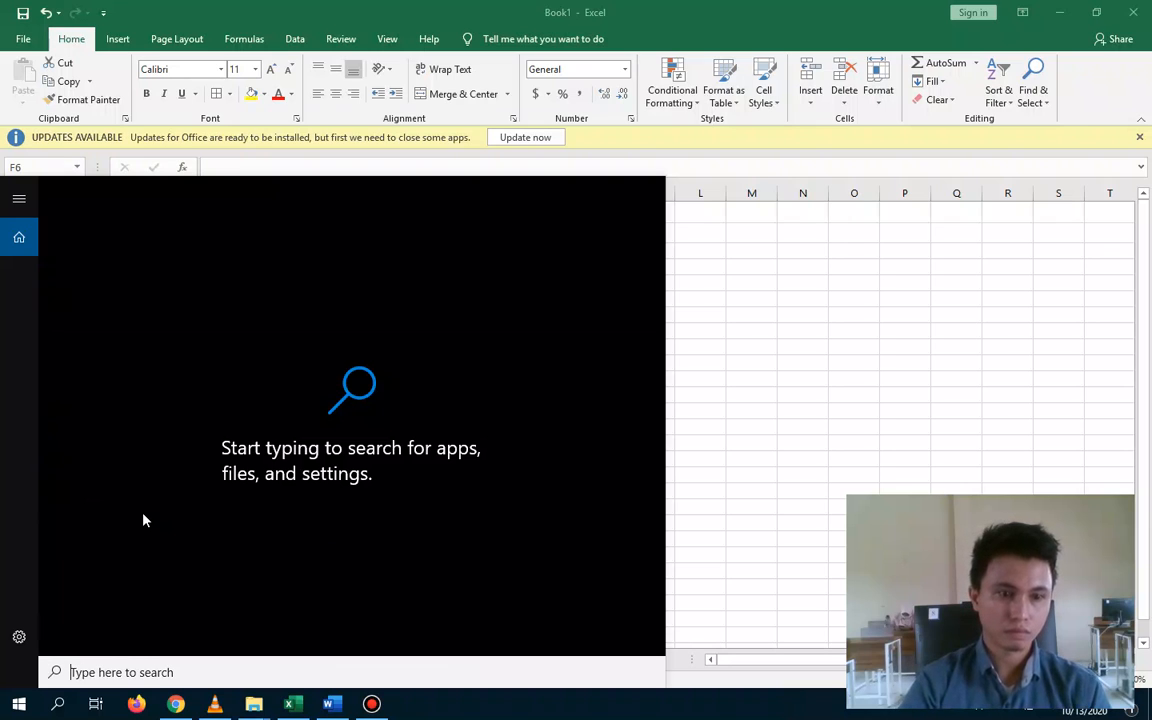
{"action": "type", "text": "ka"}
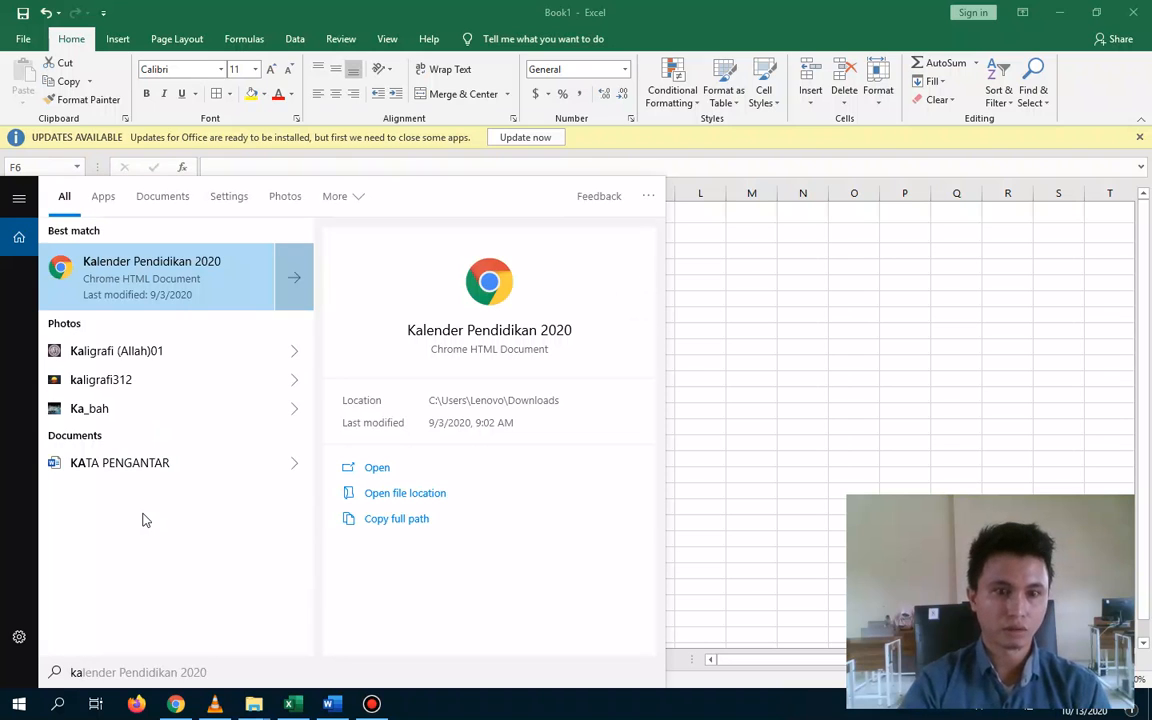
{"action": "key", "text": "BackSpace"}
{"action": "key", "text": "BackSpace"}
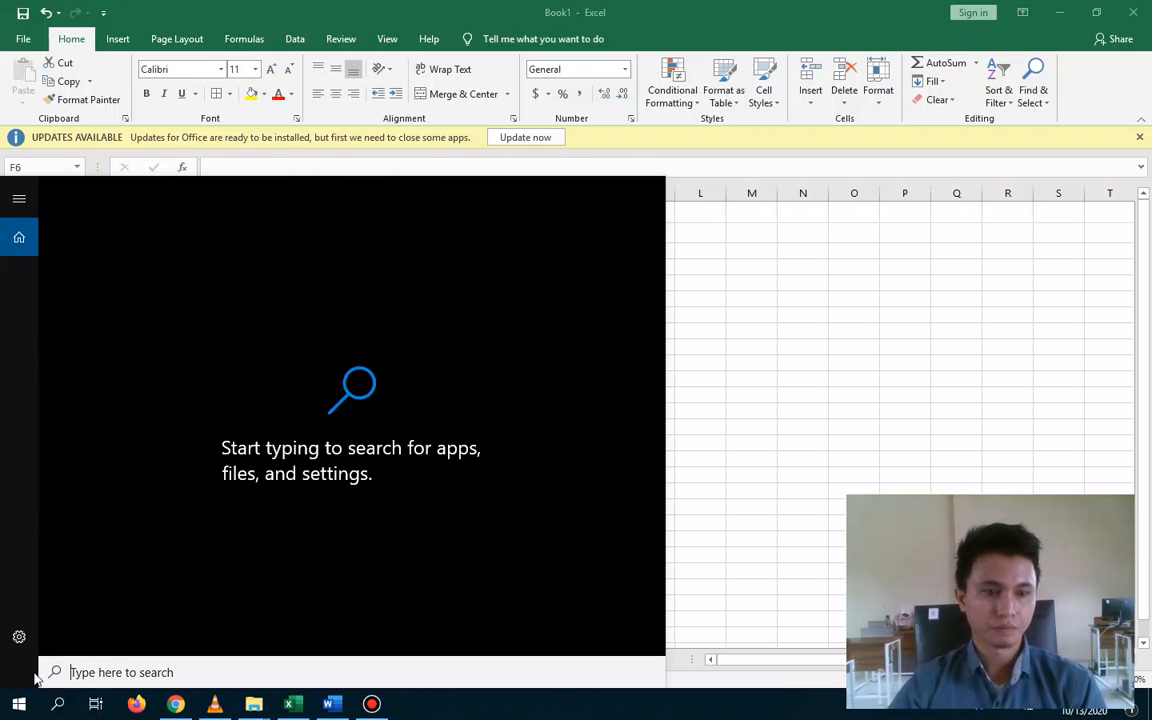
{"action": "left_click", "coordinate": [19, 704]}
{"action": "left_click", "coordinate": [663, 505]}
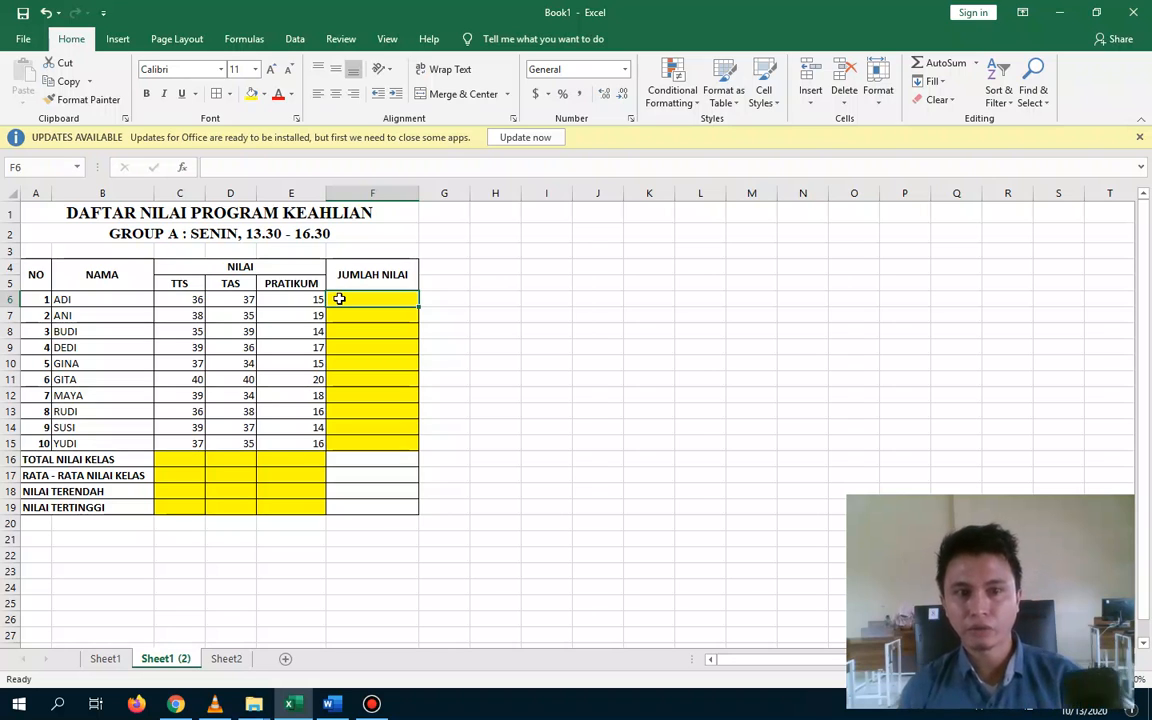
Check the JUMLAH NILAI formula for F6 in the Word exercise, and return to cell F6 of the Excel table
{"action": "left_click_drag", "start_coordinate": [172, 299], "coordinate": [307, 298]}
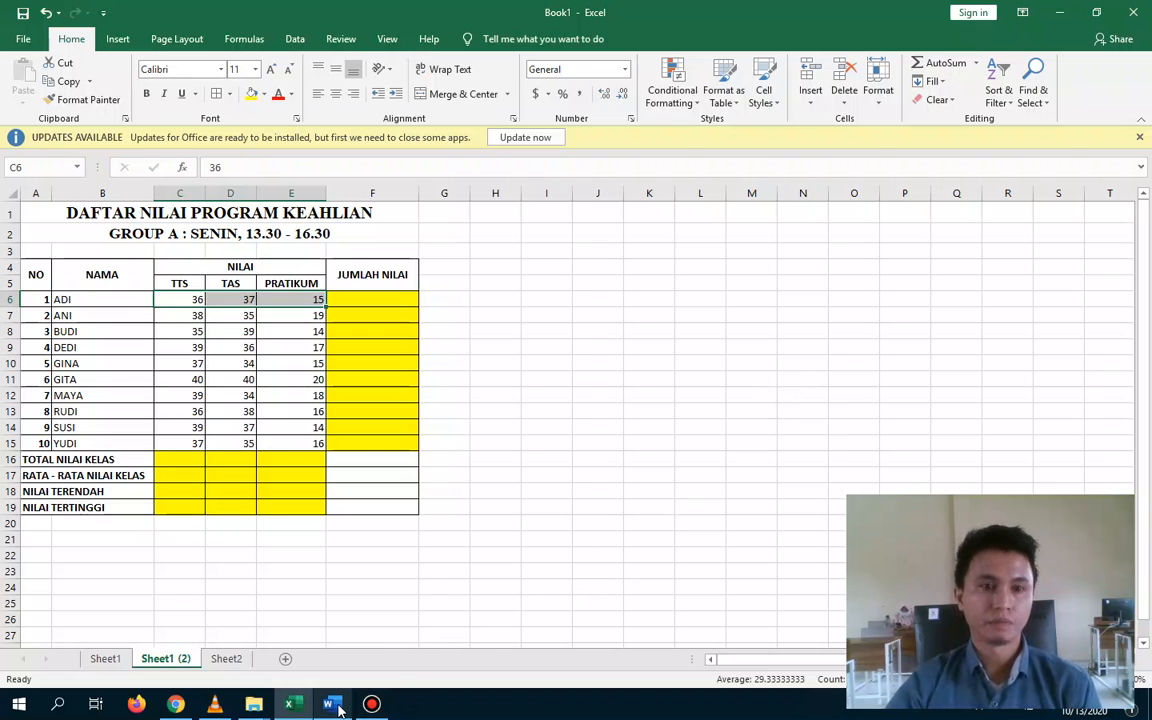
{"action": "mouse_move", "coordinate": [338, 708]}
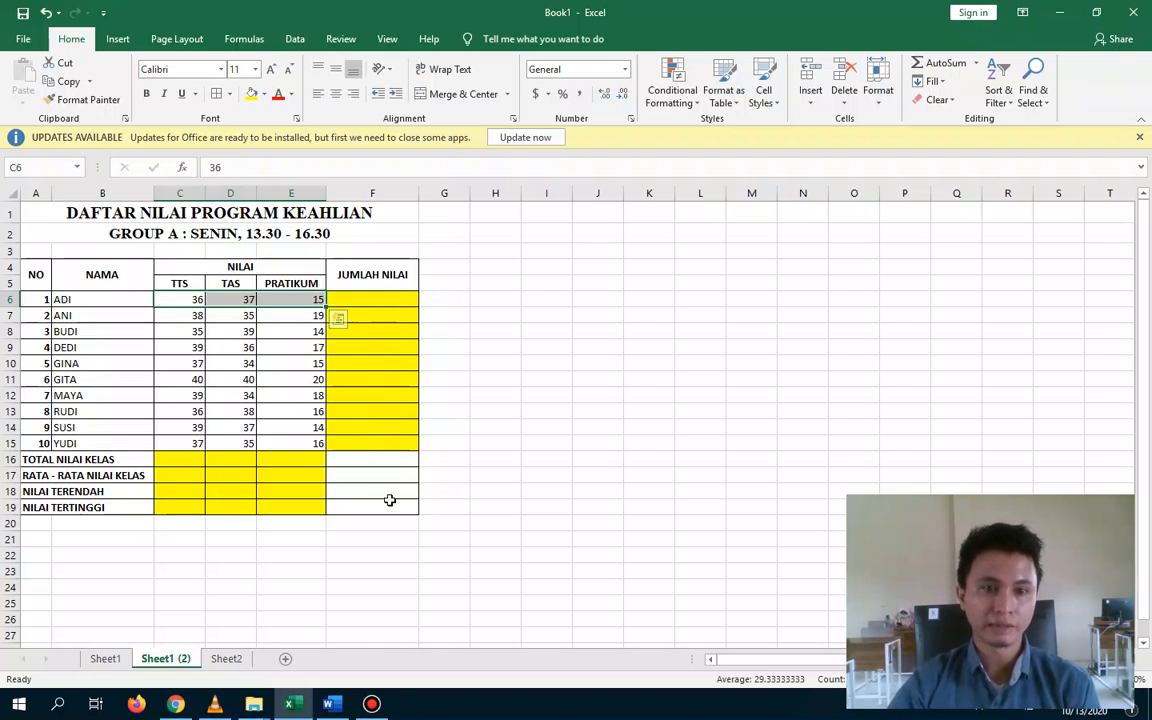
{"action": "left_click", "coordinate": [337, 704]}
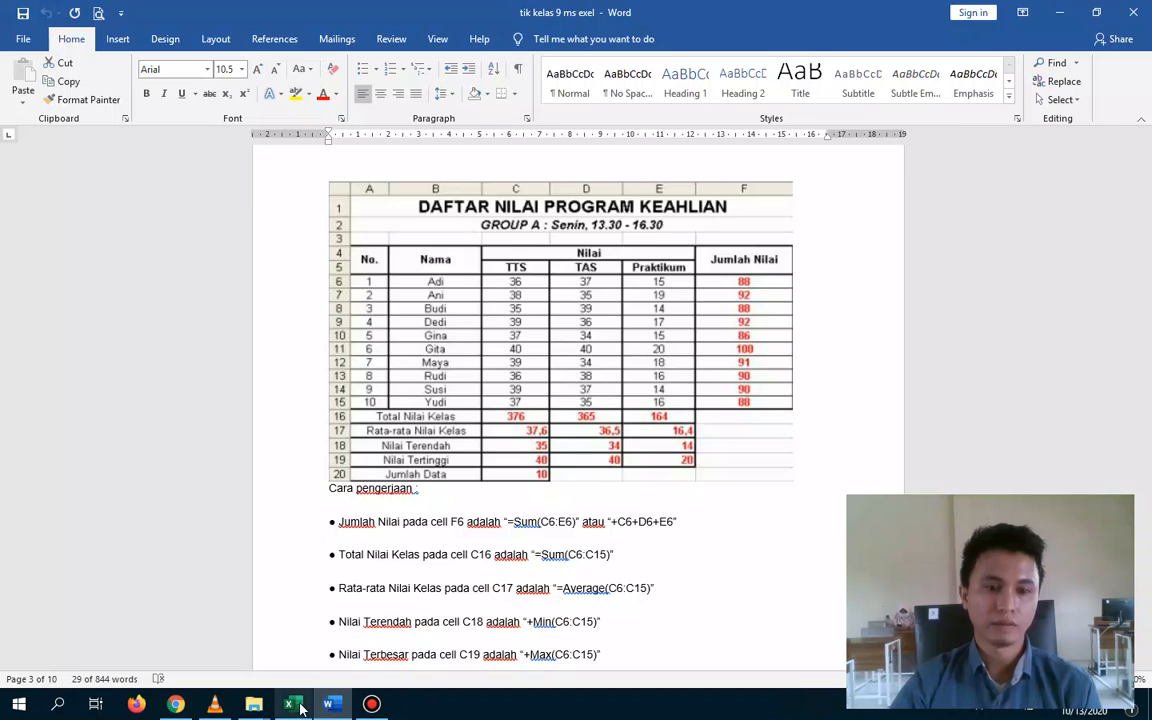
{"action": "key", "text": "alt+Tab"}
{"action": "left_click", "coordinate": [360, 299]}
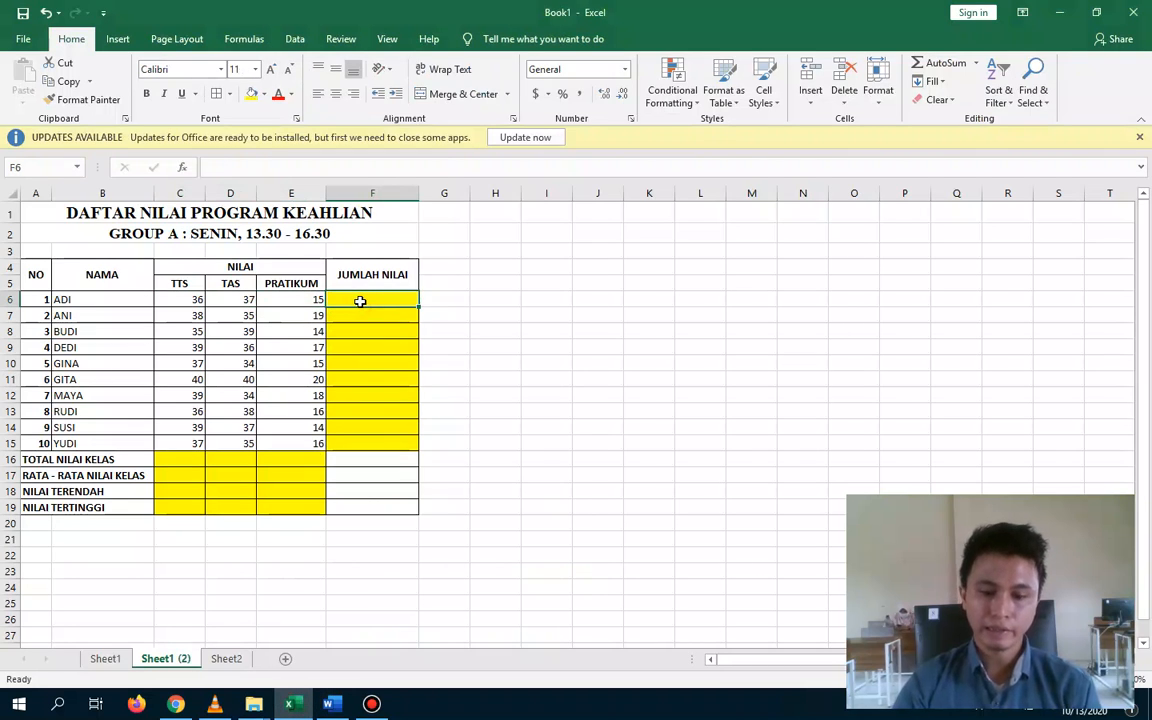
{"action": "type", "text": "="}
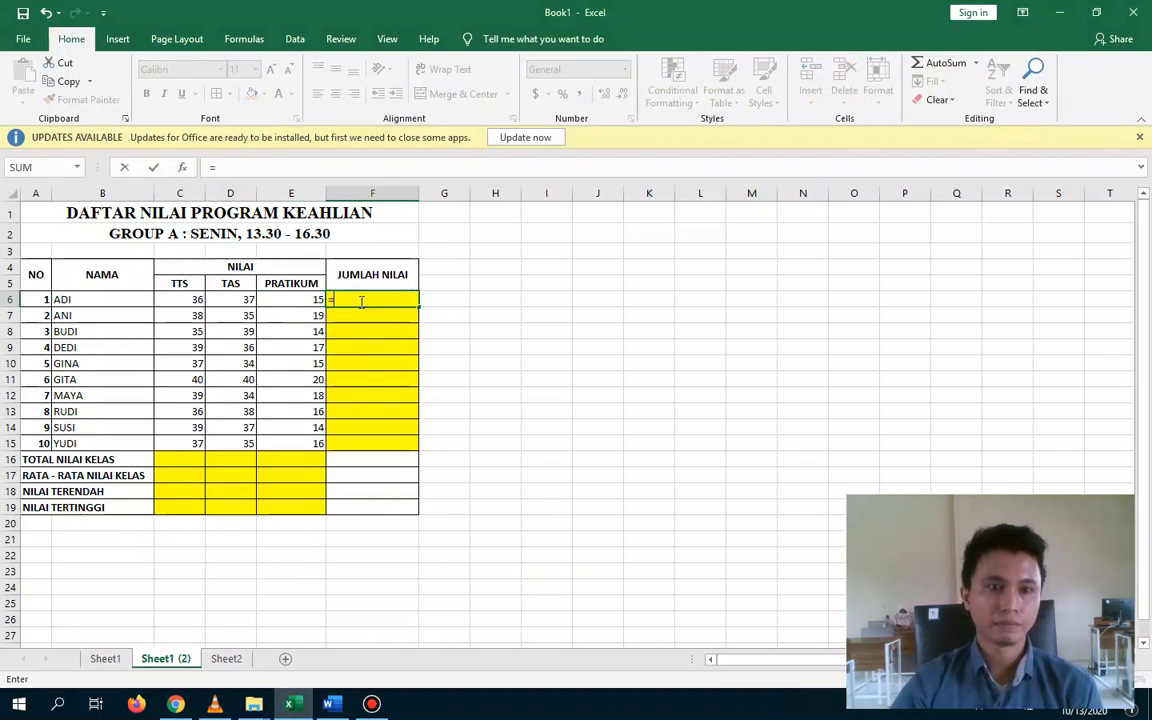
{"action": "key", "text": "Escape"}
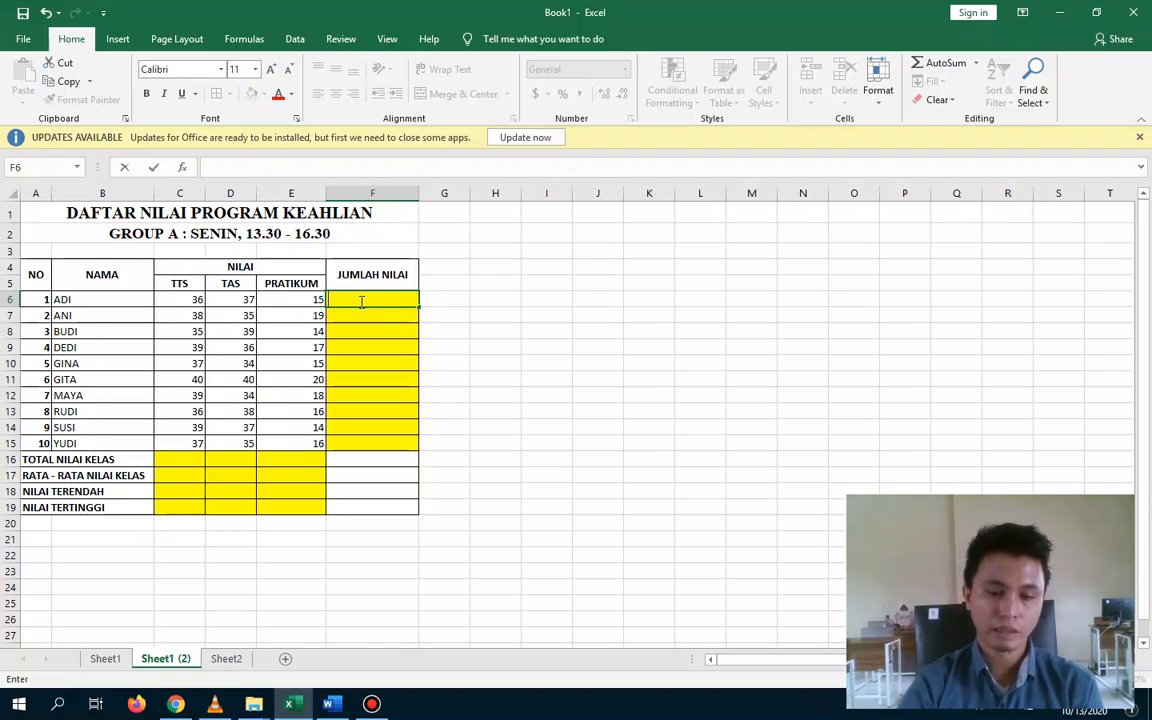
{"action": "type", "text": "="}
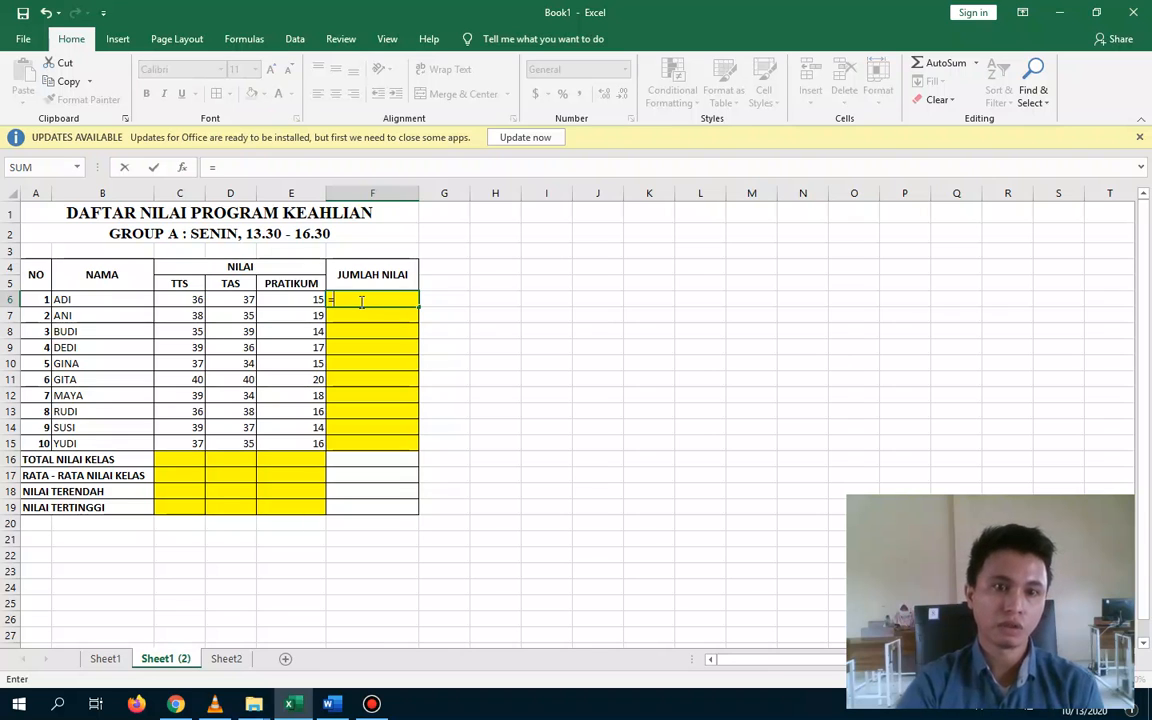
{"action": "key", "text": "BackSpace"}
{"action": "type", "text": "sum"}
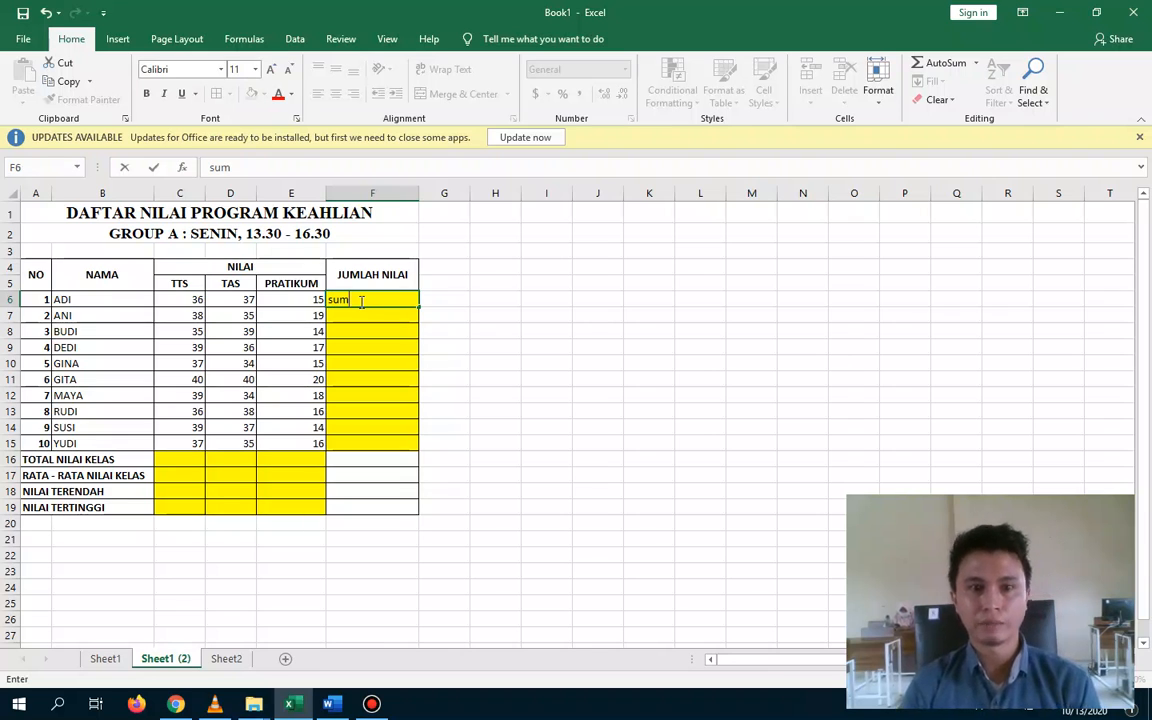
Enter the formula =SUM(C6:E6) in cell F6 to total the first student's scores
{"action": "type", "text": "="}
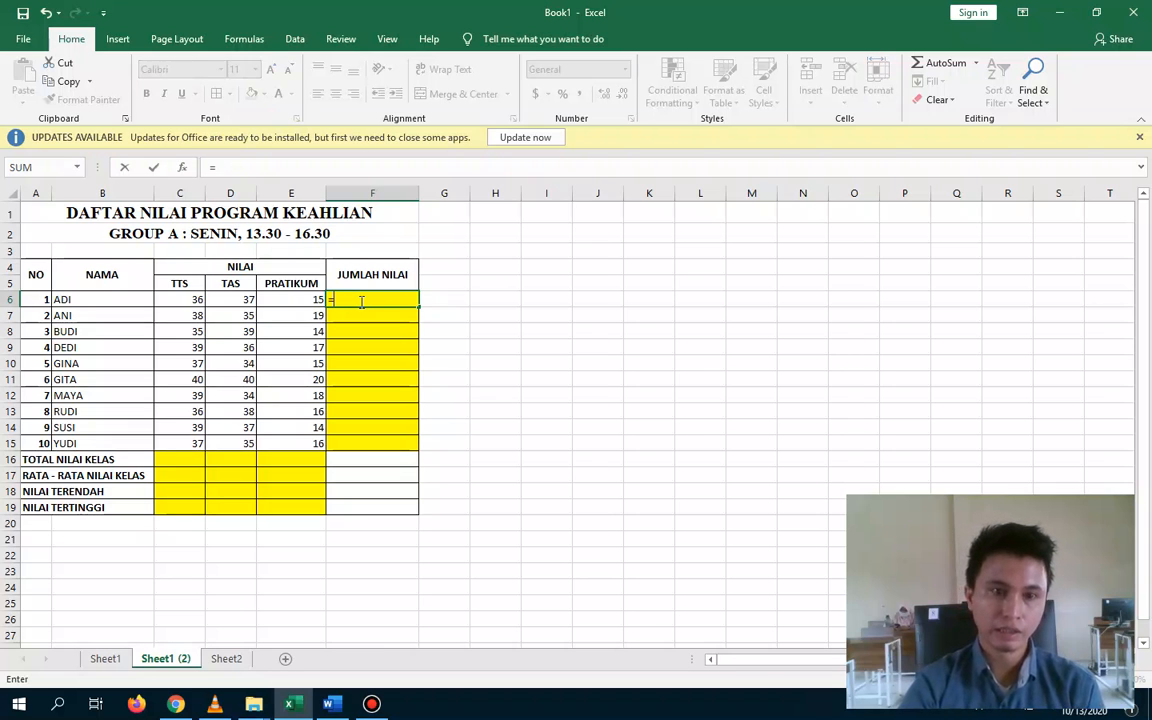
{"action": "type", "text": "sum"}
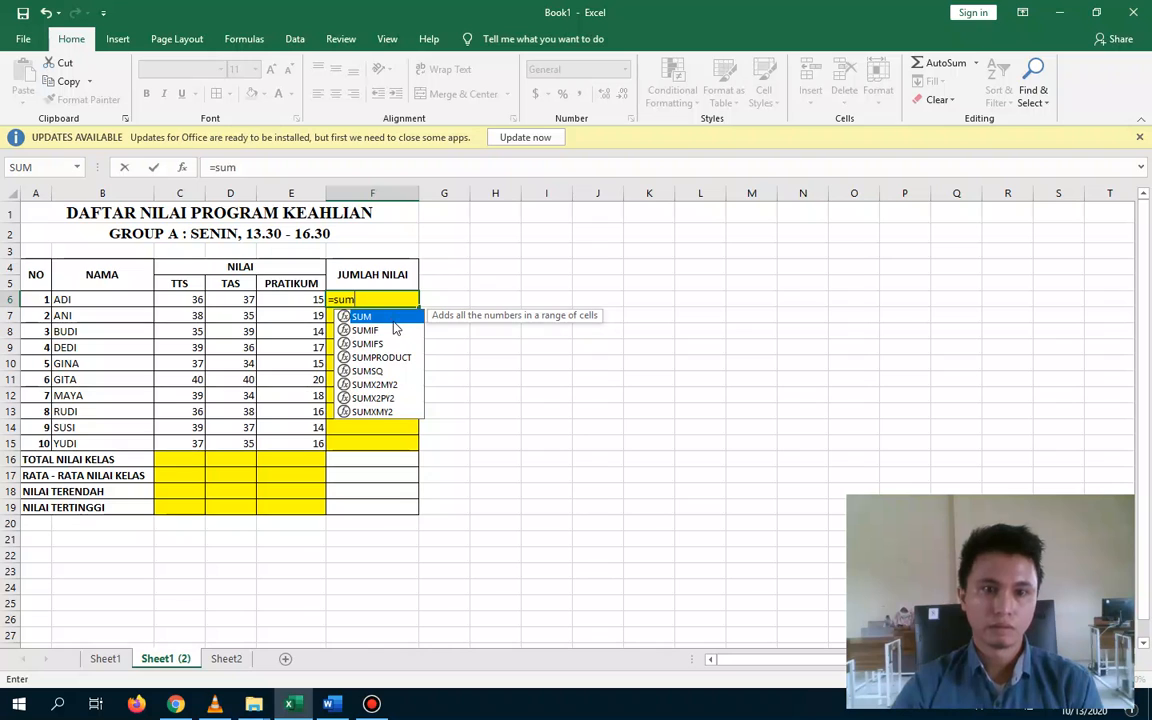
{"action": "double_click", "coordinate": [391, 316]}
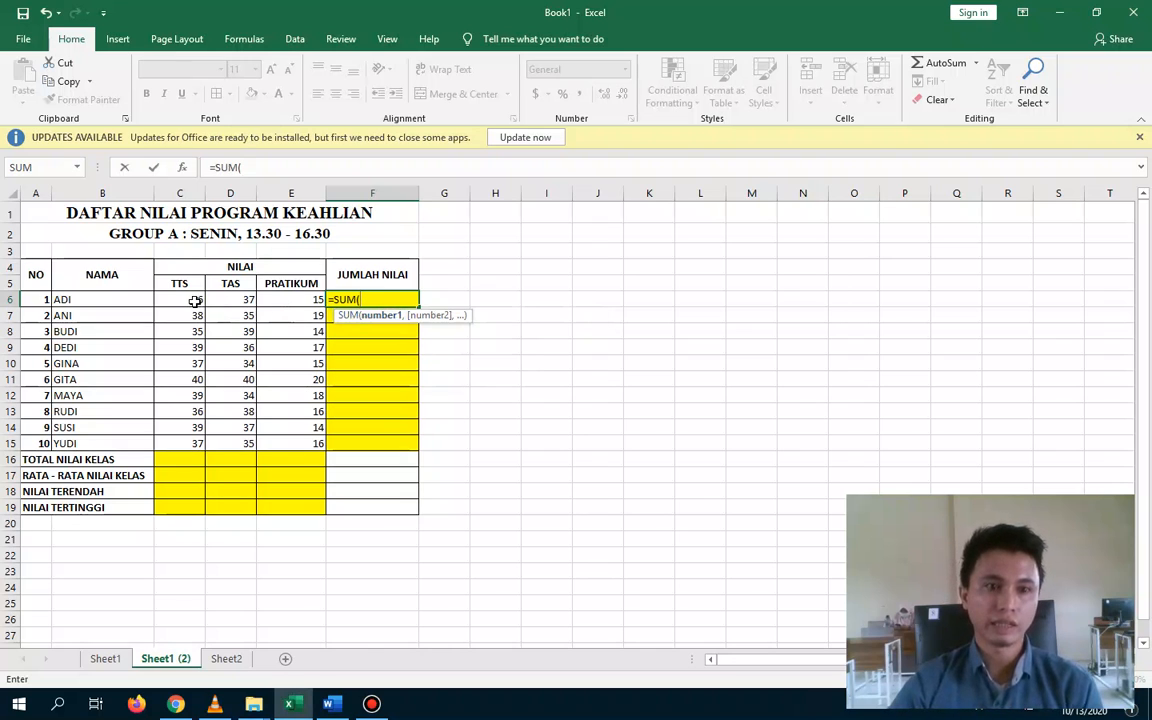
{"action": "left_click_drag", "start_coordinate": [190, 300], "coordinate": [290, 301]}
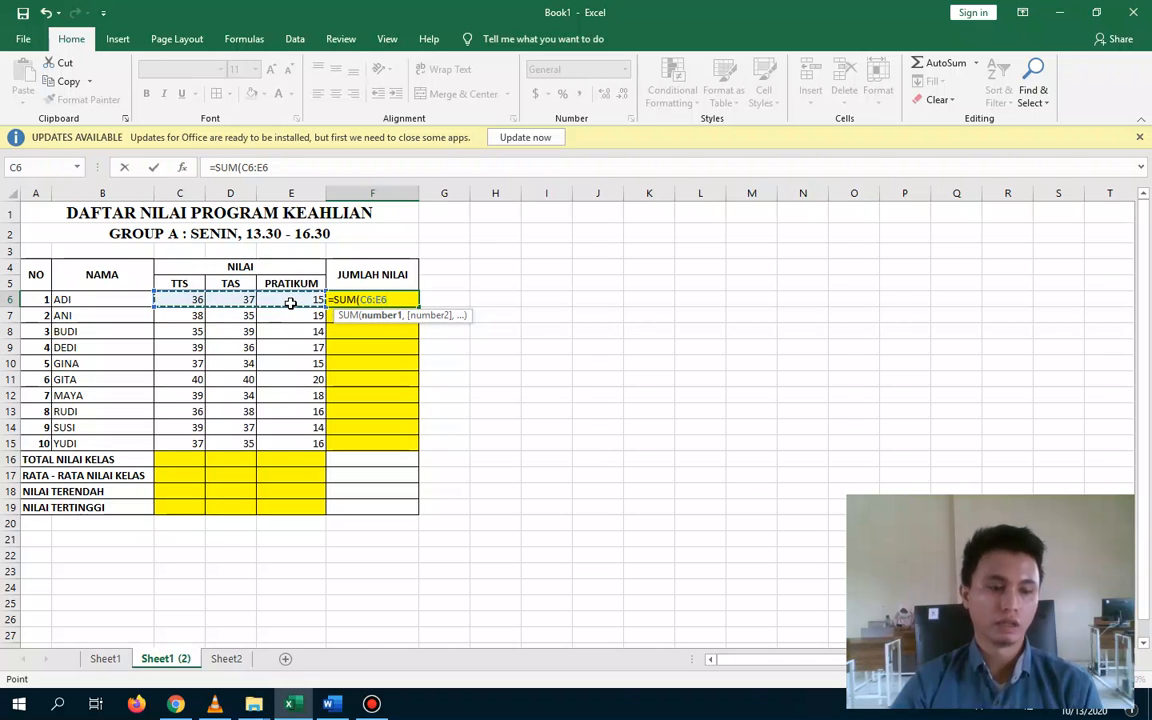
{"action": "type", "text": ")"}
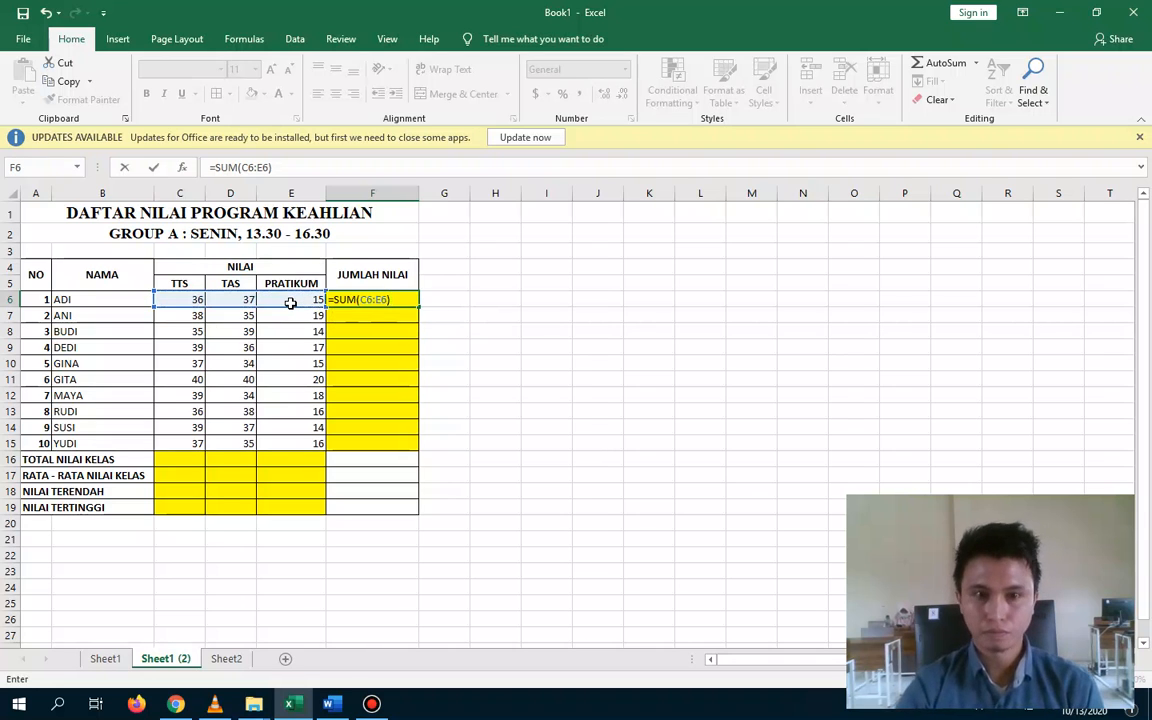
{"action": "key", "text": "Return"}
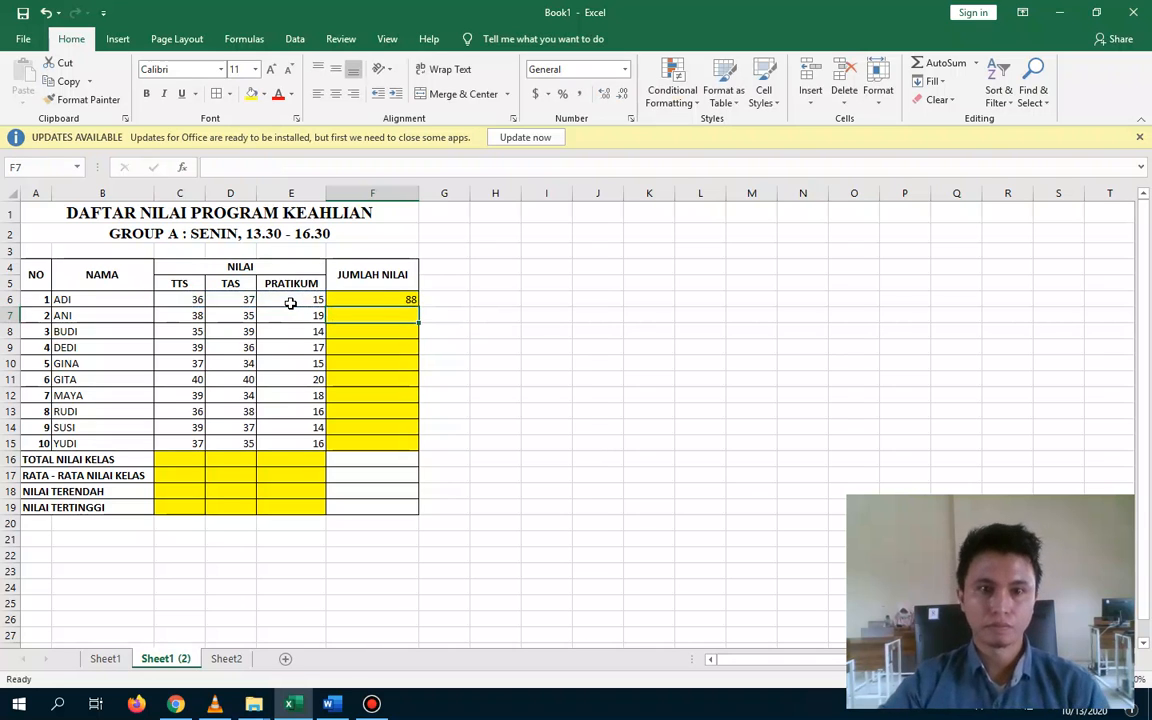
{"action": "left_click", "coordinate": [365, 299]}
{"action": "key", "text": "Down"}
{"action": "key", "text": "Down"}
{"action": "key", "text": "Down"}
{"action": "key", "text": "Down"}
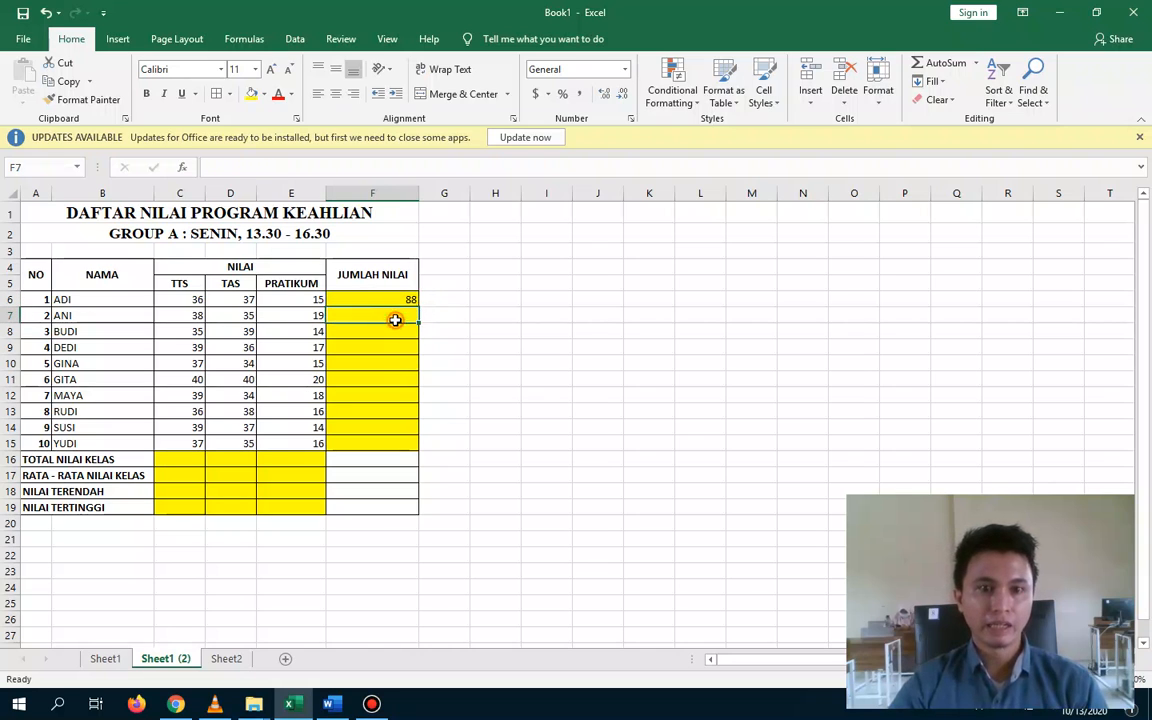
{"action": "left_click", "coordinate": [370, 317]}
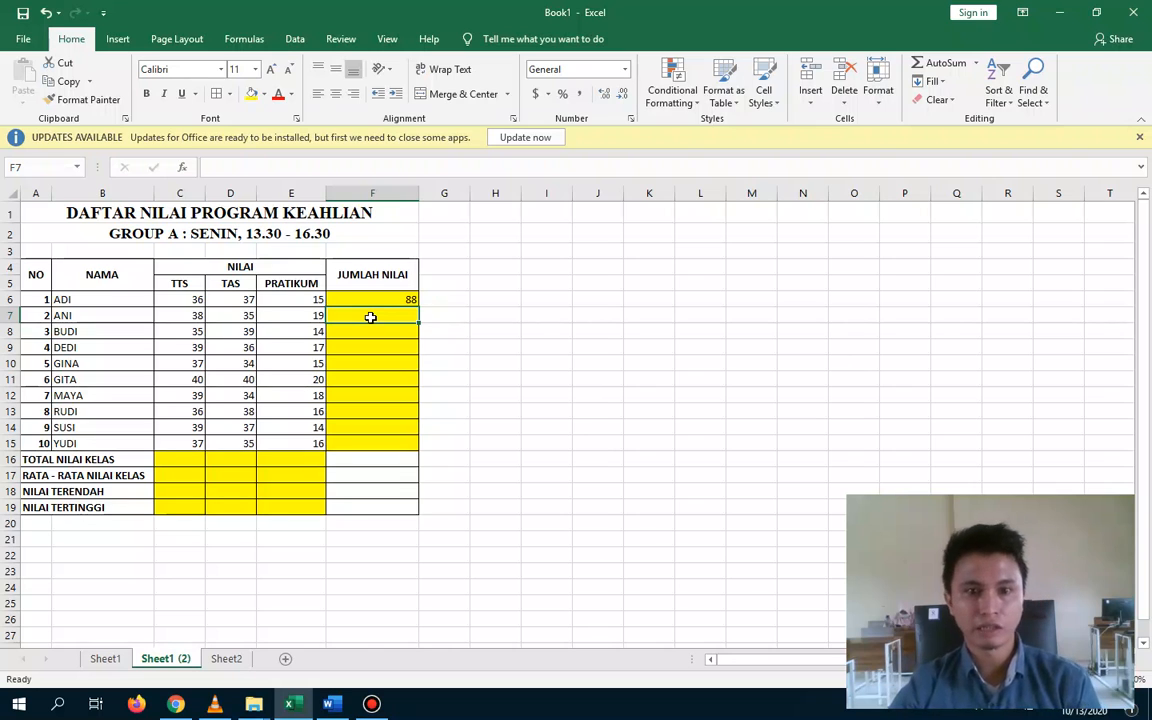
Fill the SUM formula from F6 down the JUMLAH NILAI column to F15
{"action": "left_click", "coordinate": [410, 299]}
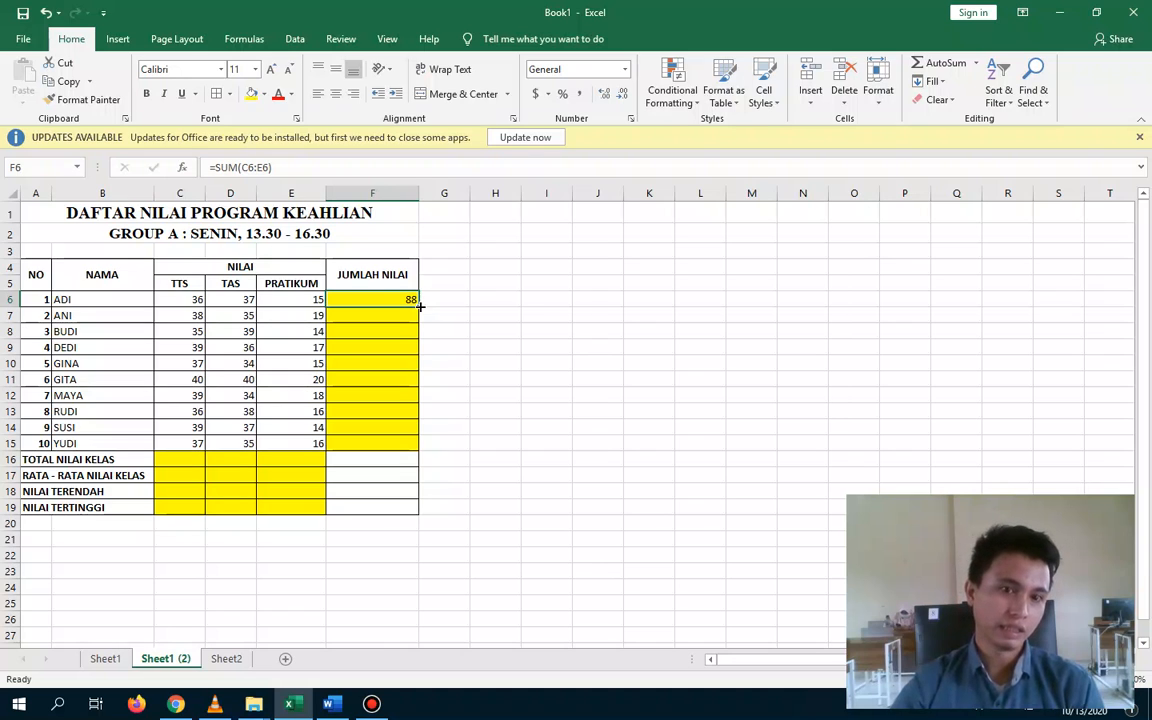
{"action": "left_click_drag", "start_coordinate": [420, 305], "coordinate": [414, 447]}
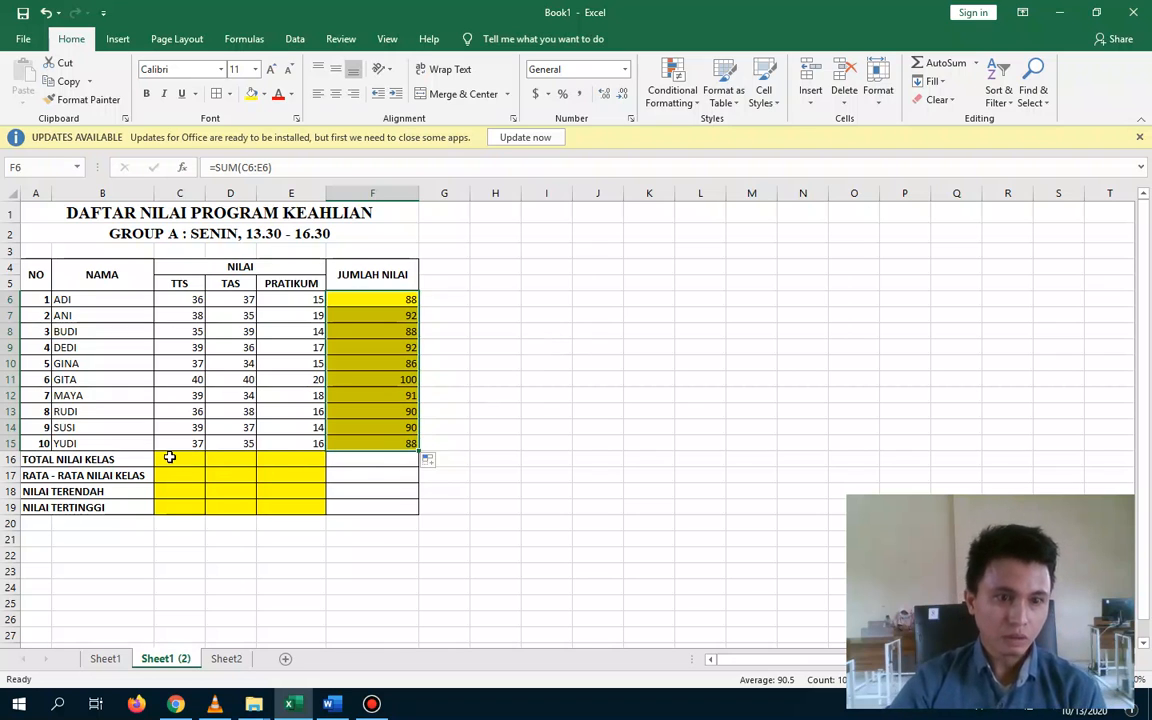
Check the TOTAL NILAI KELAS formula for C16 in the Word exercise, and return to cell C16 in Excel
{"action": "left_click", "coordinate": [182, 458]}
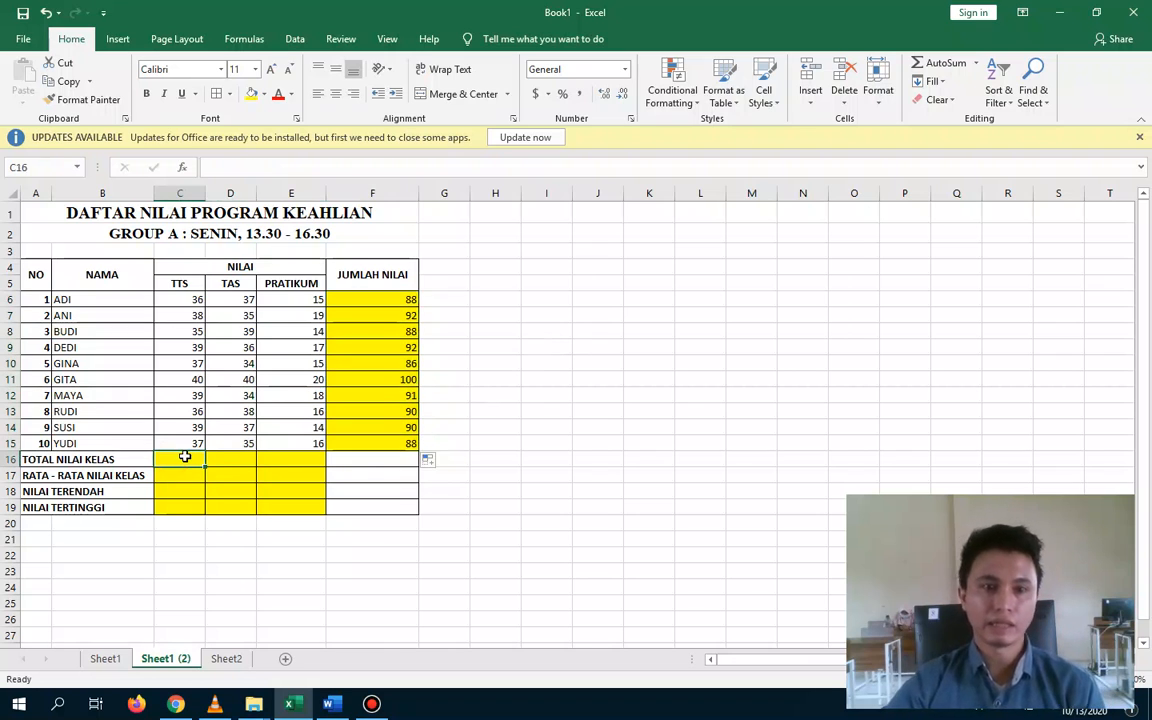
{"action": "mouse_move", "coordinate": [326, 708]}
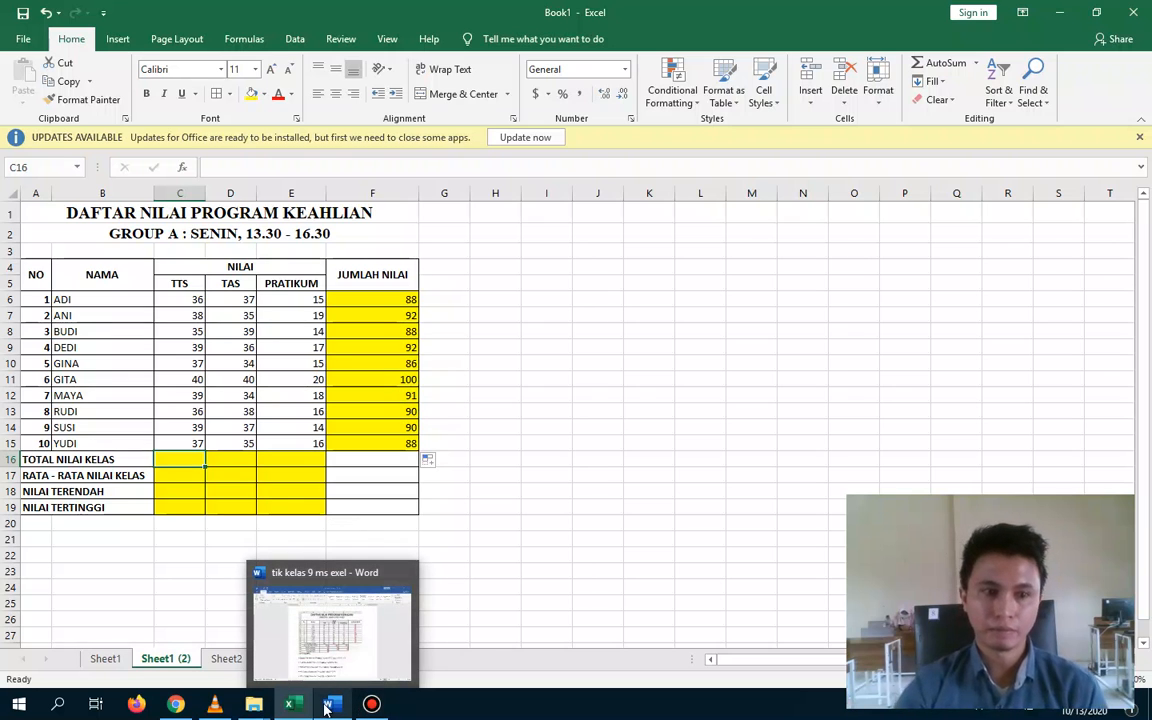
{"action": "left_click", "coordinate": [326, 708]}
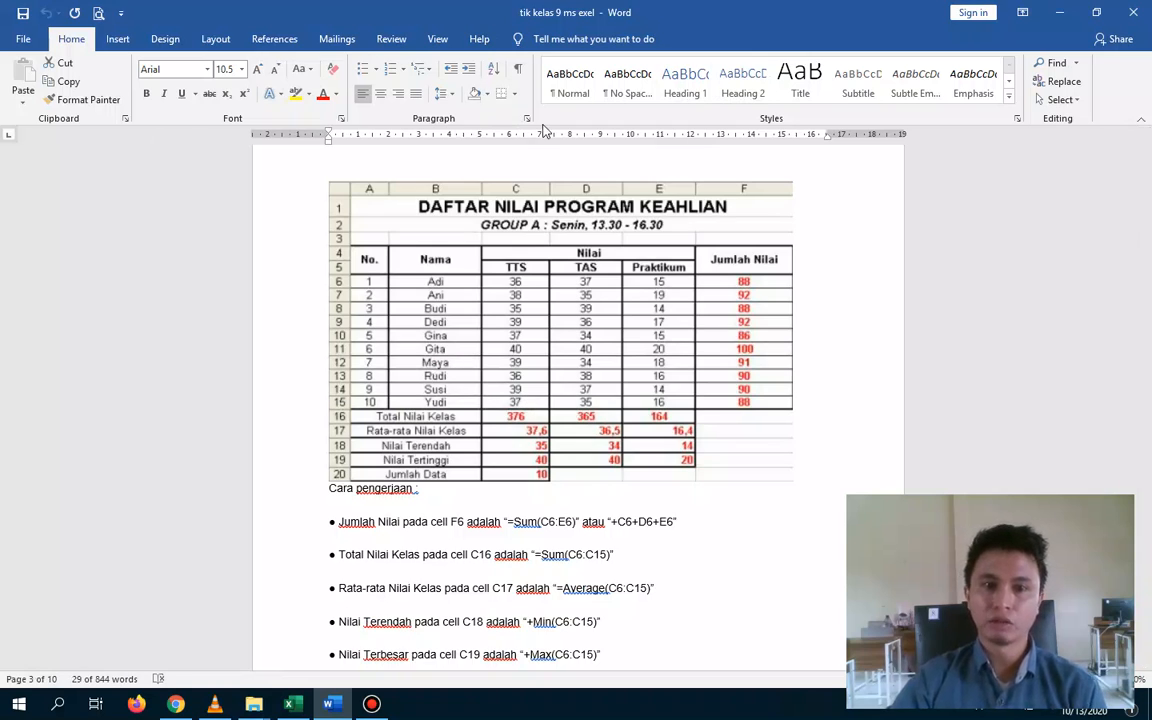
{"action": "left_click", "coordinate": [1059, 12]}
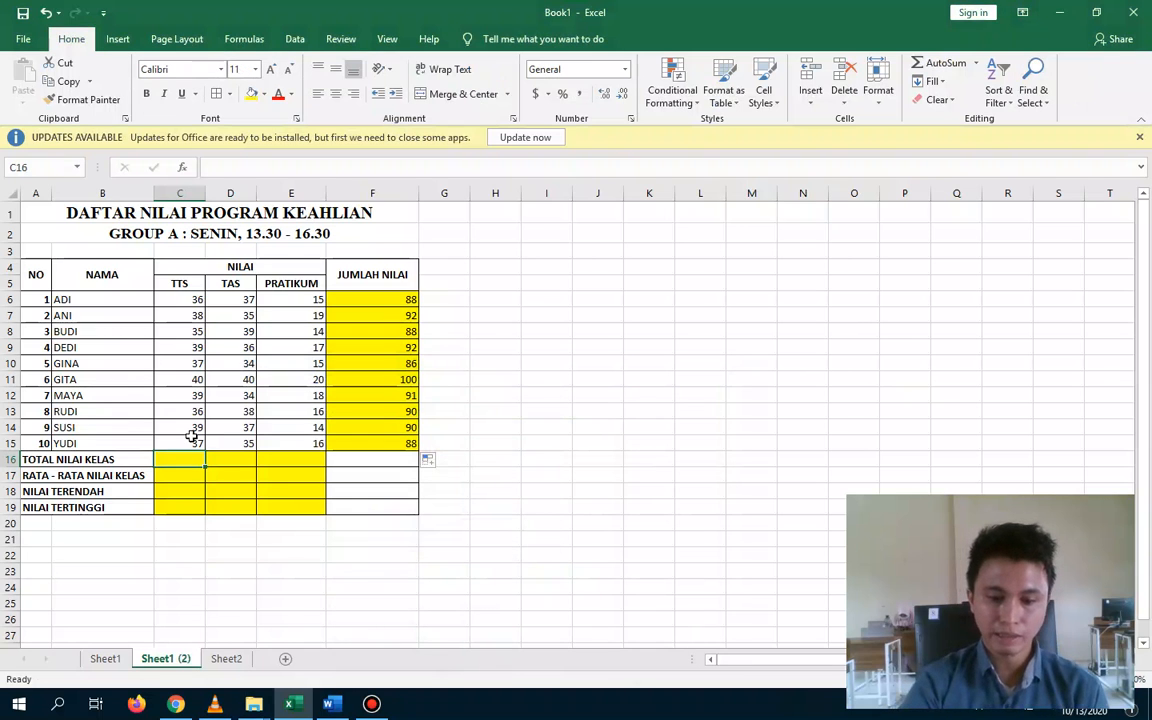
Enter the formula =SUM(C6:C15) in cell C16 to total the class's TTS scores
{"action": "type", "text": "=sum"}
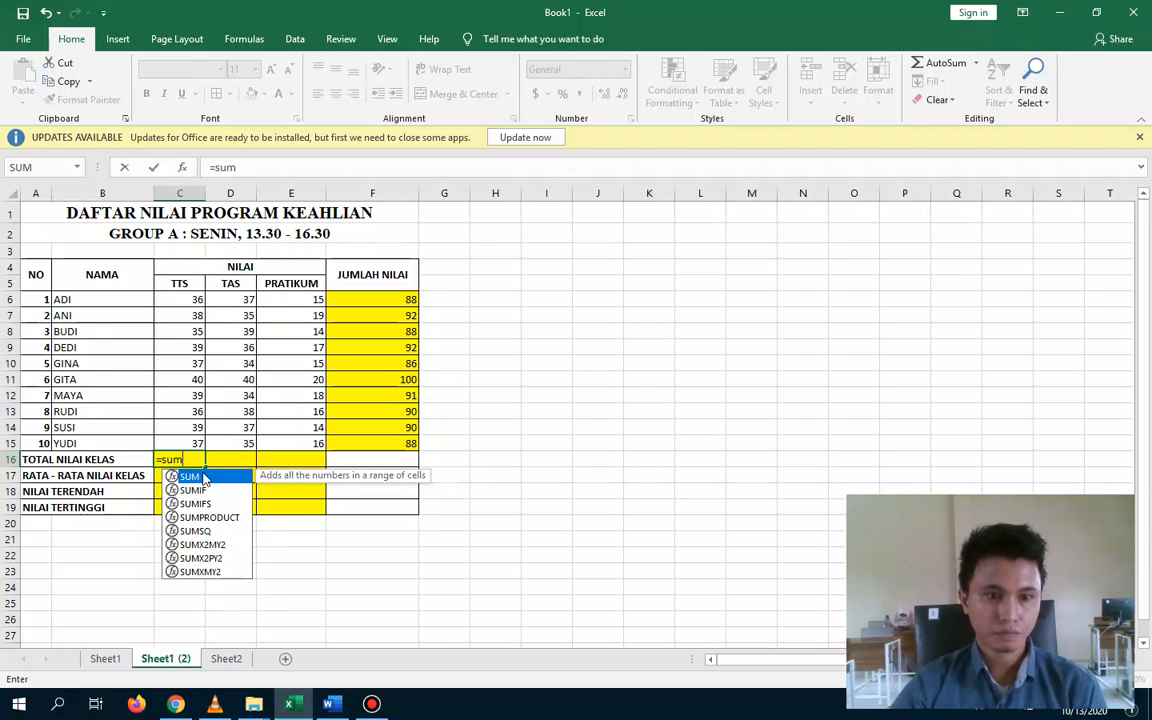
{"action": "key", "text": "Tab"}
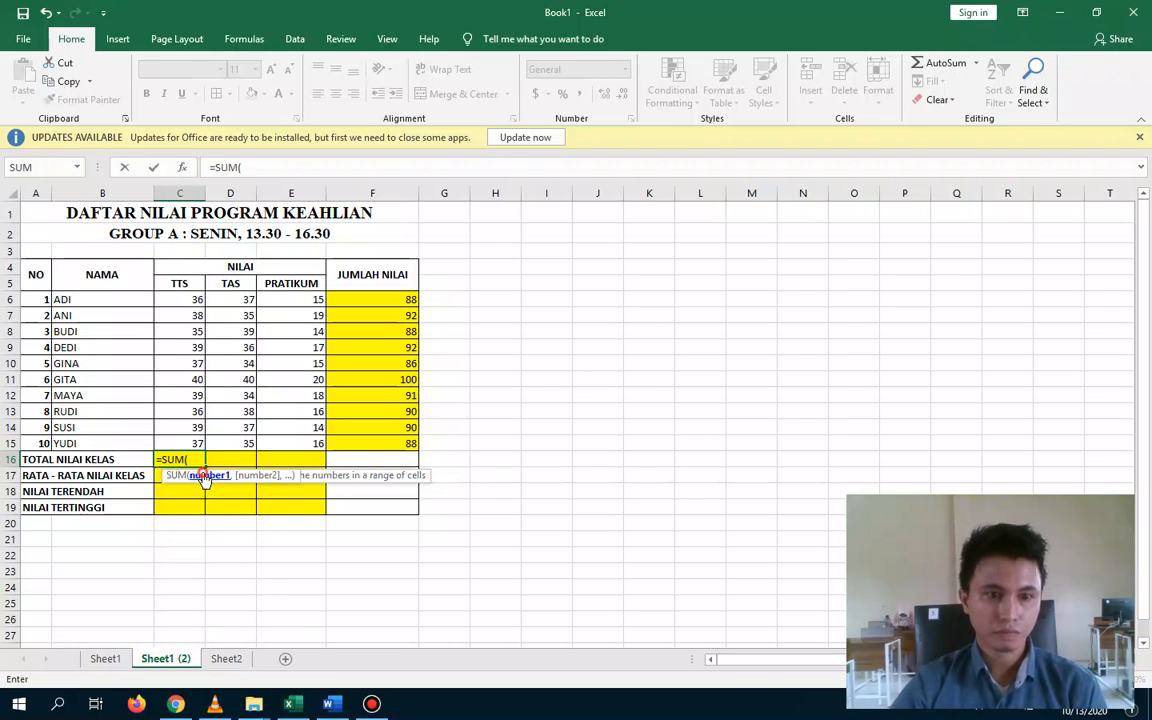
{"action": "left_click_drag", "start_coordinate": [188, 297], "coordinate": [188, 442]}
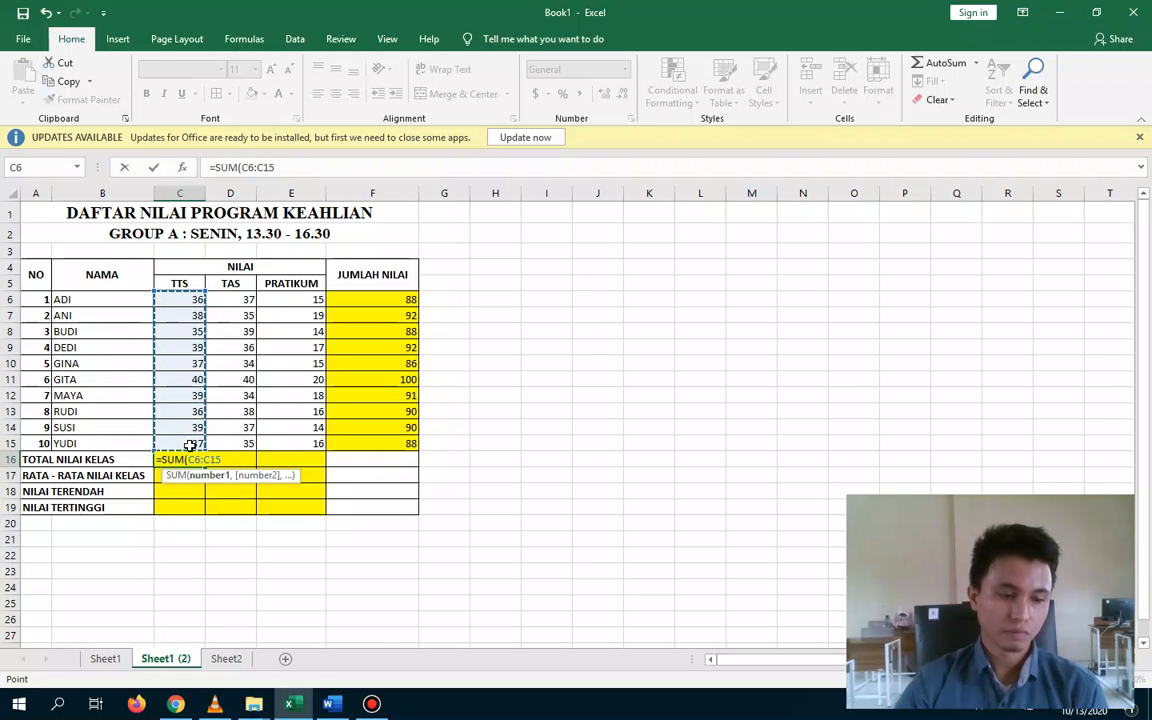
{"action": "type", "text": ")"}
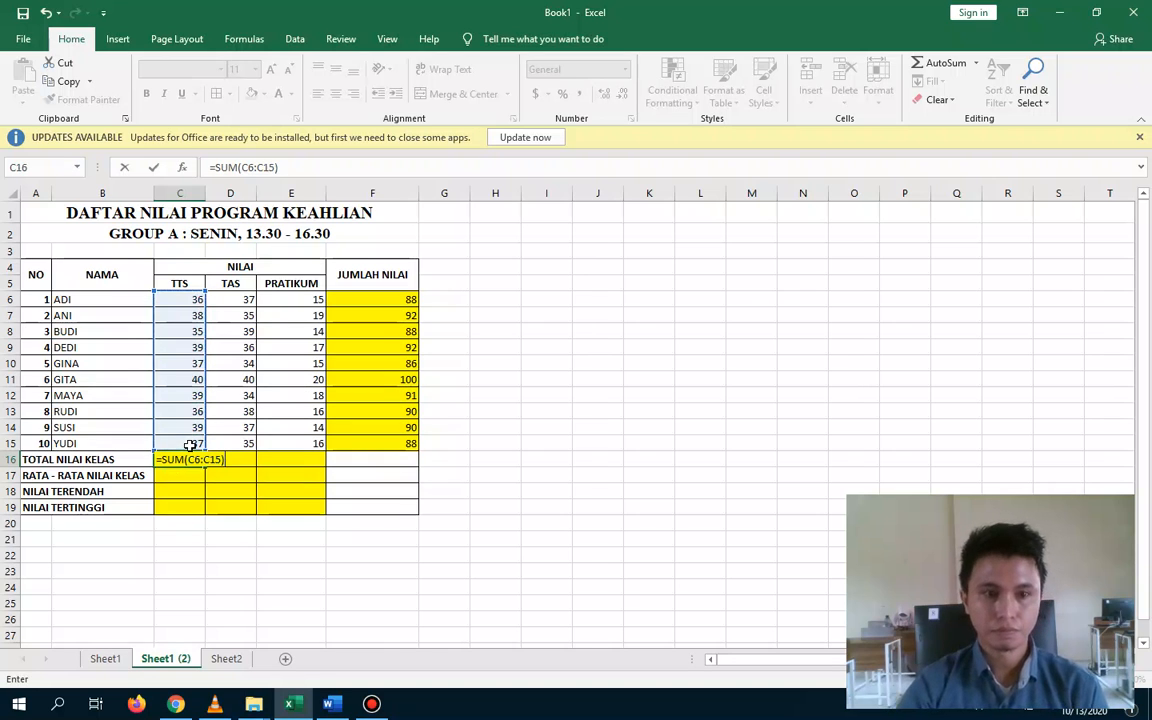
{"action": "key", "text": "Return"}
Fill the SUM formula from C16 across the TOTAL NILAI KELAS row to E16
{"action": "left_click", "coordinate": [181, 457]}
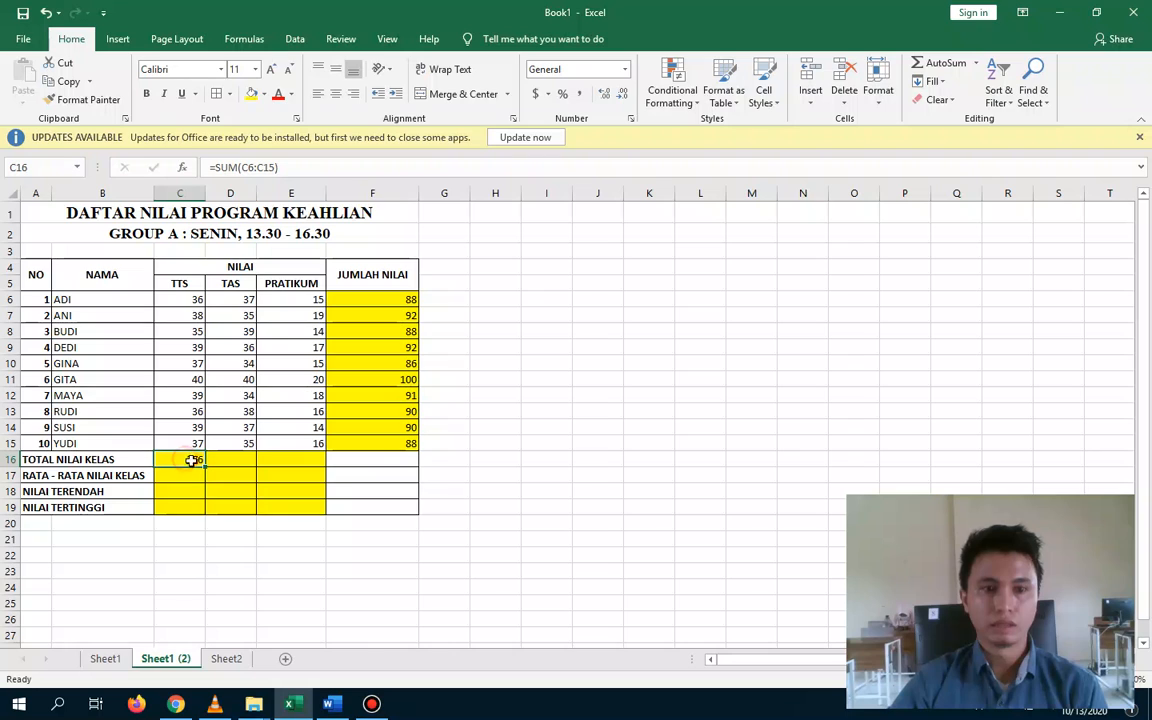
{"action": "left_click", "coordinate": [238, 461]}
{"action": "left_click", "coordinate": [296, 463]}
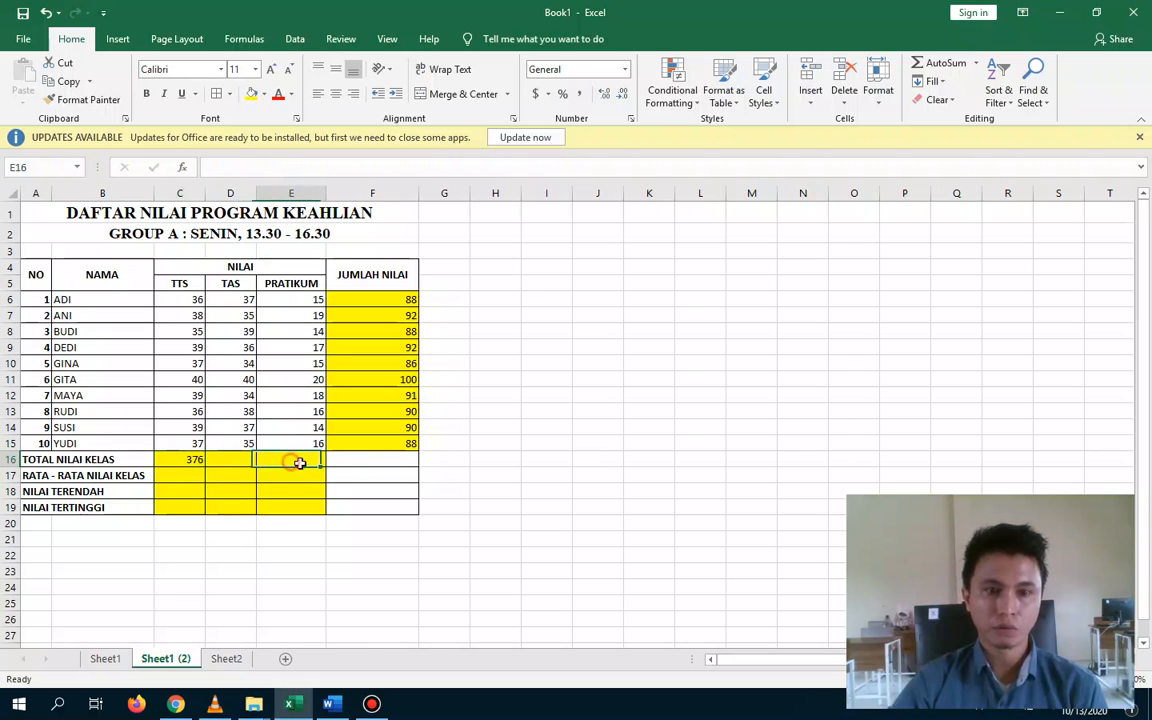
{"action": "left_click", "coordinate": [349, 464]}
{"action": "left_click", "coordinate": [166, 459]}
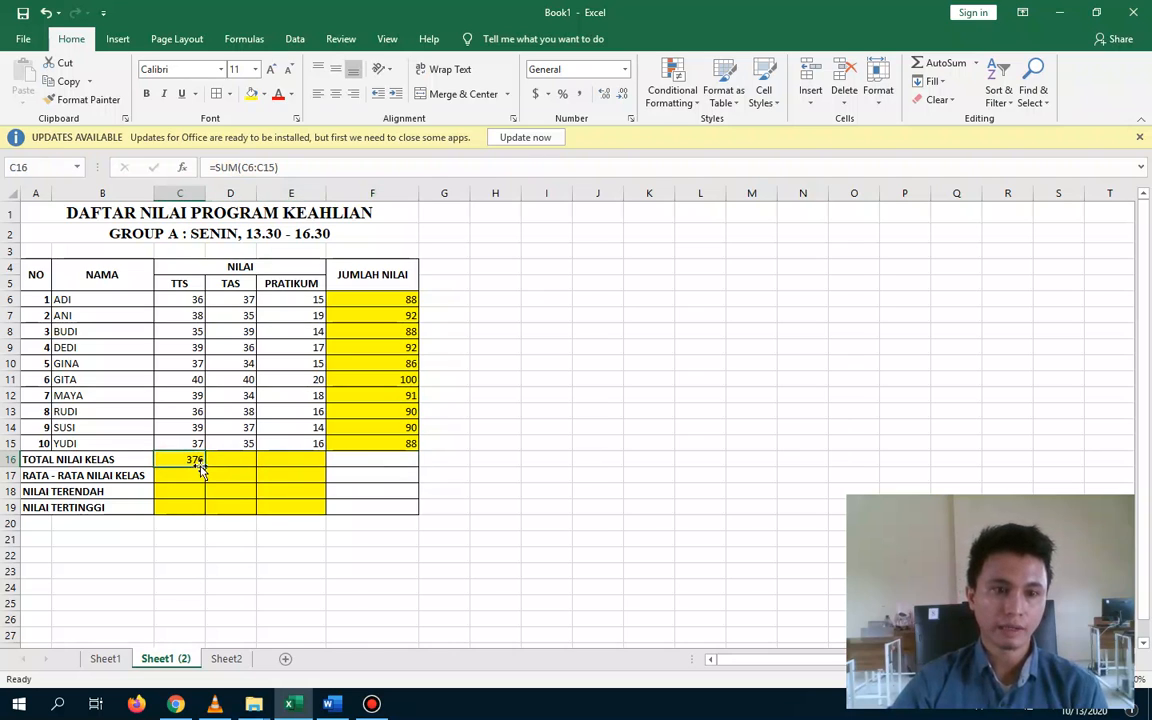
{"action": "left_click_drag", "start_coordinate": [205, 462], "coordinate": [318, 464]}
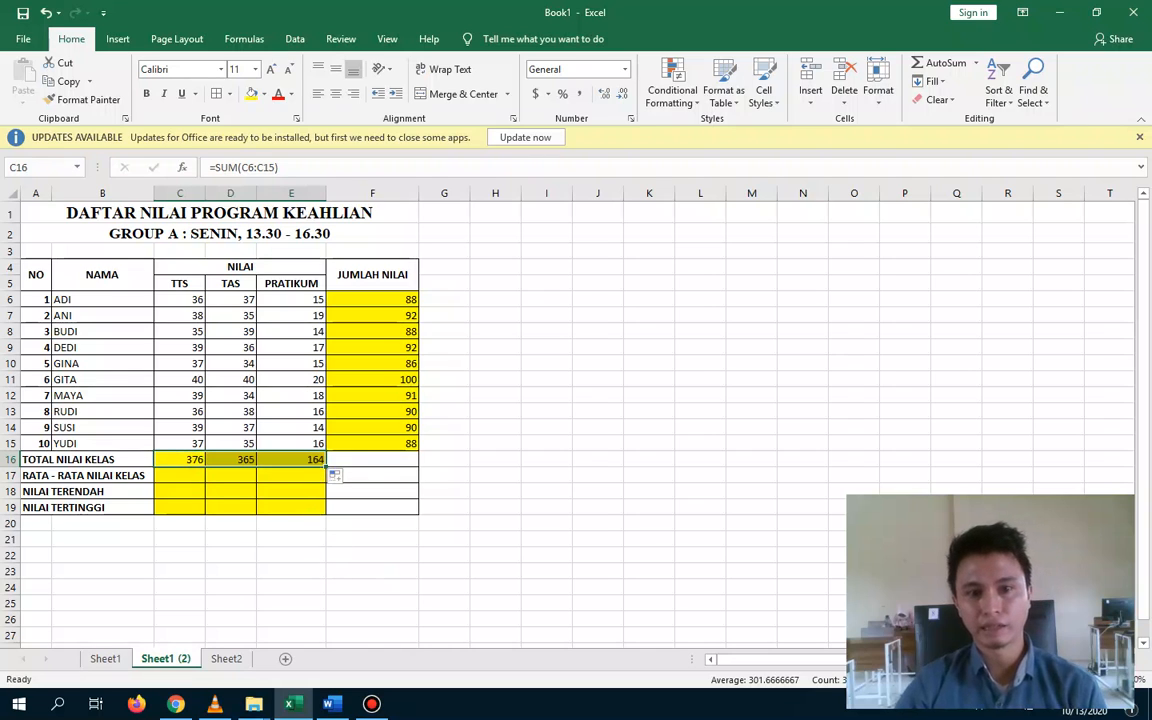
Select cell C17, check its RATA-RATA NILAI KELAS formula in the Word exercise, and return to the Excel table
{"action": "left_click", "coordinate": [168, 477]}
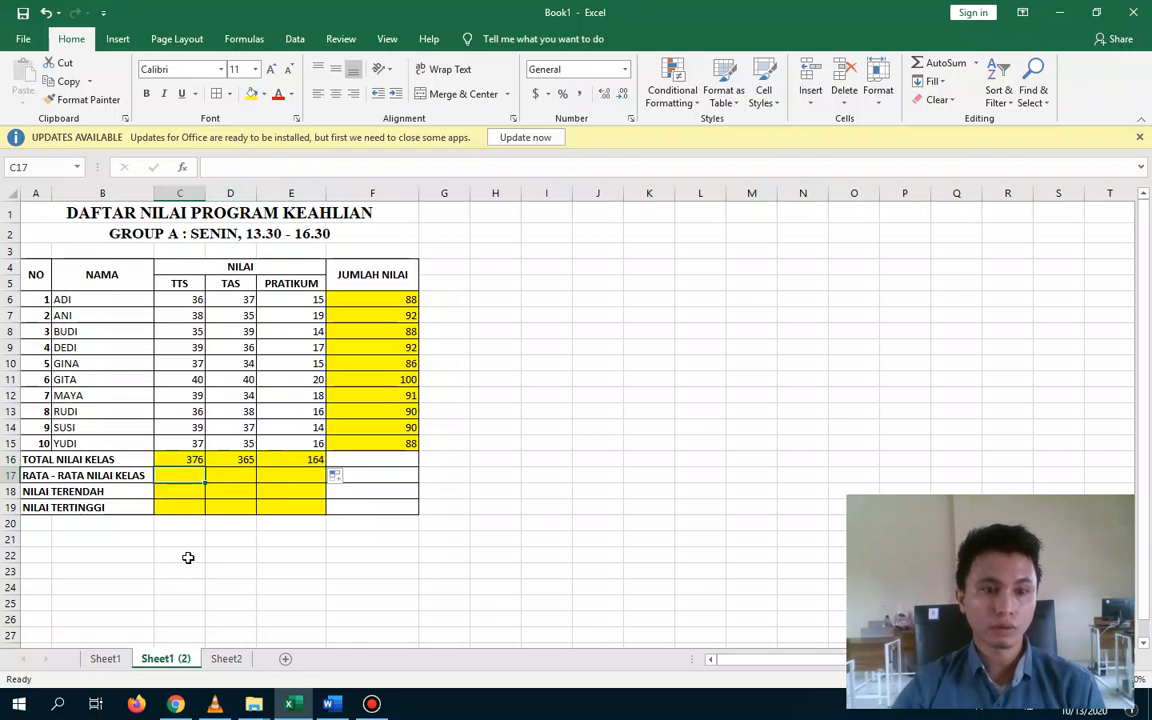
{"action": "left_click", "coordinate": [330, 706]}
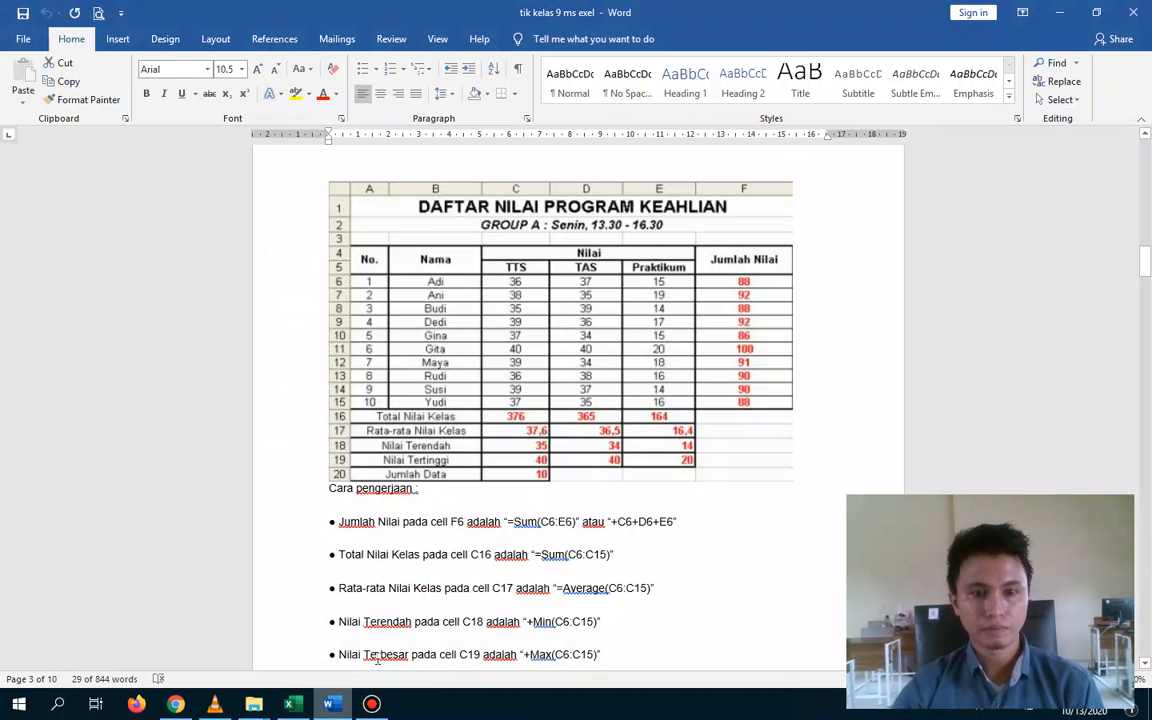
{"action": "scroll", "coordinate": [460, 470], "scroll_direction": "down", "scroll_amount": 1}
{"action": "scroll", "coordinate": [440, 572], "scroll_direction": "down", "scroll_amount": 1}
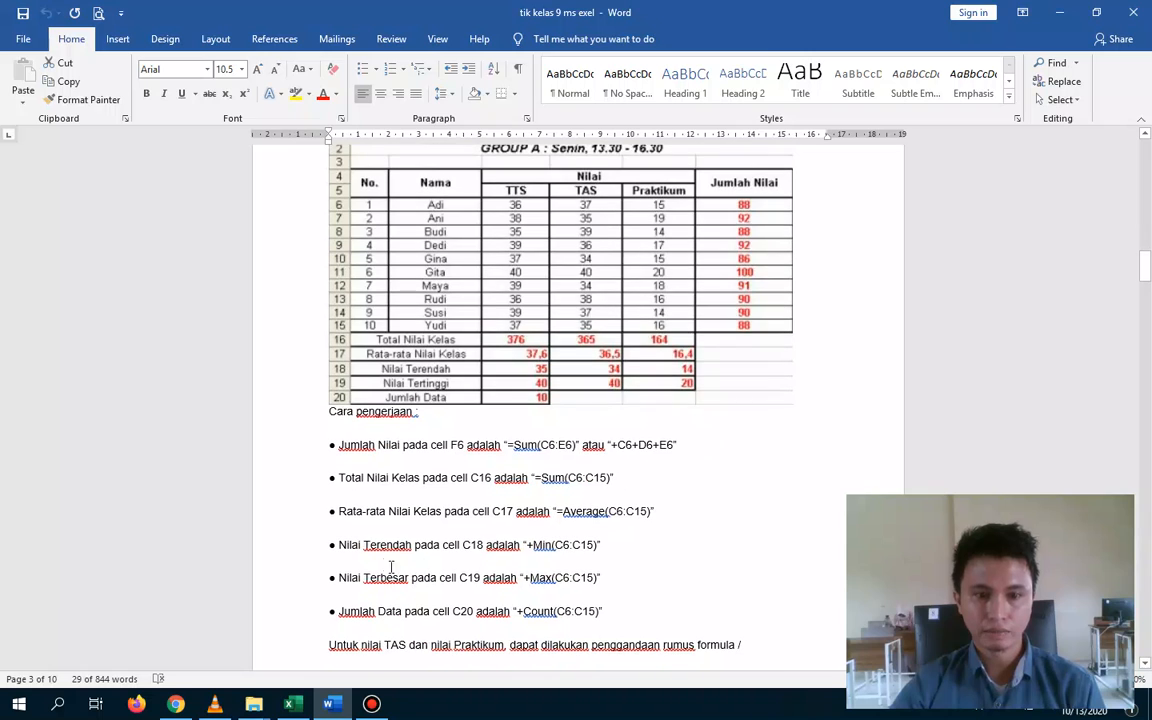
{"action": "left_click_drag", "start_coordinate": [338, 512], "coordinate": [673, 522]}
{"action": "left_click", "coordinate": [562, 512]}
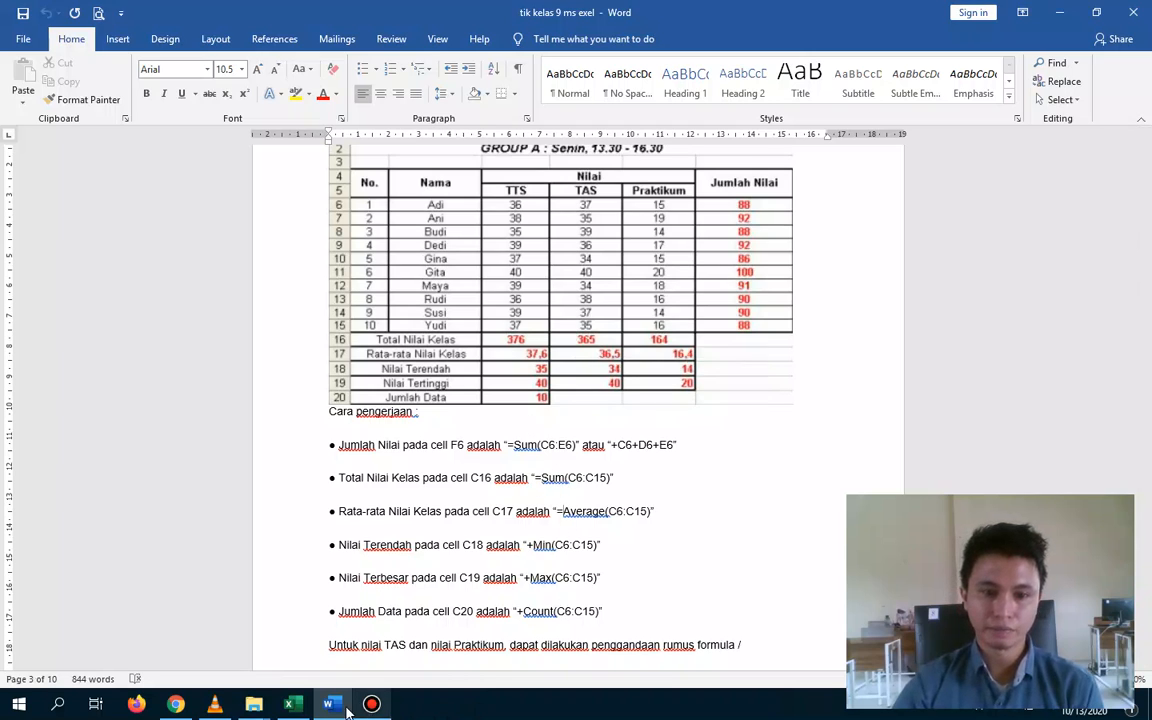
{"action": "key", "text": "alt+Tab"}
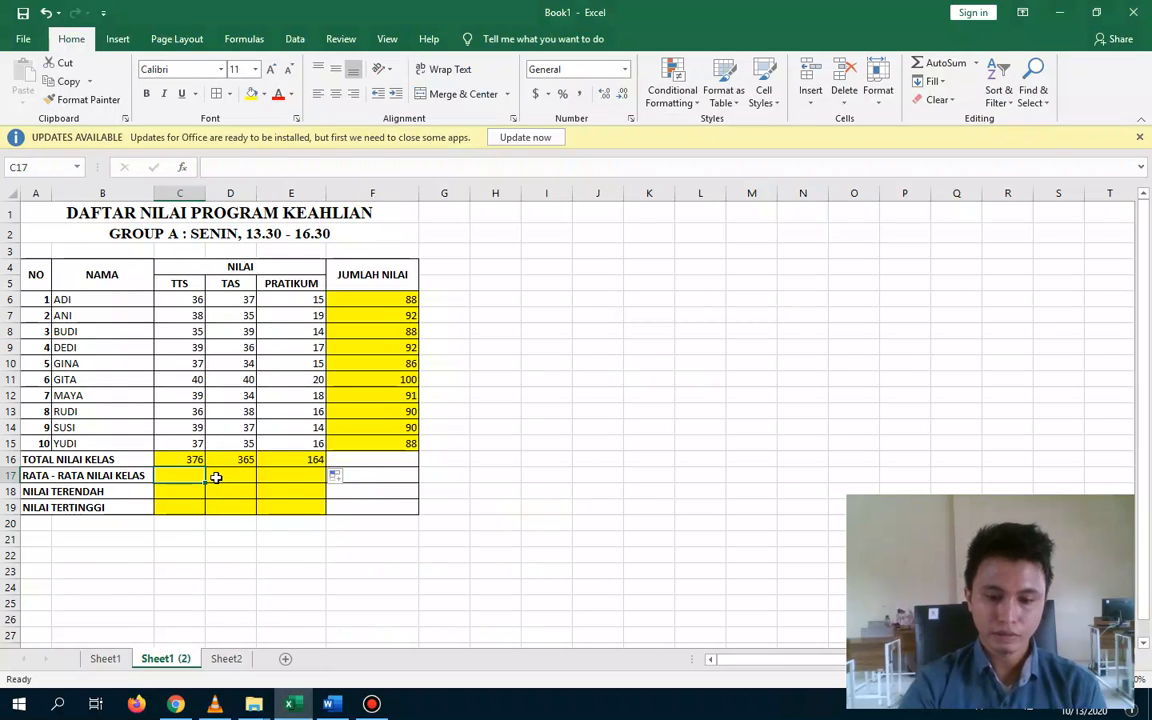
Enter =AVERAGE(C6:C15) in cell C17 and fill it across the RATA - RATA NILAI KELAS row to E17
{"action": "type", "text": "=avera"}
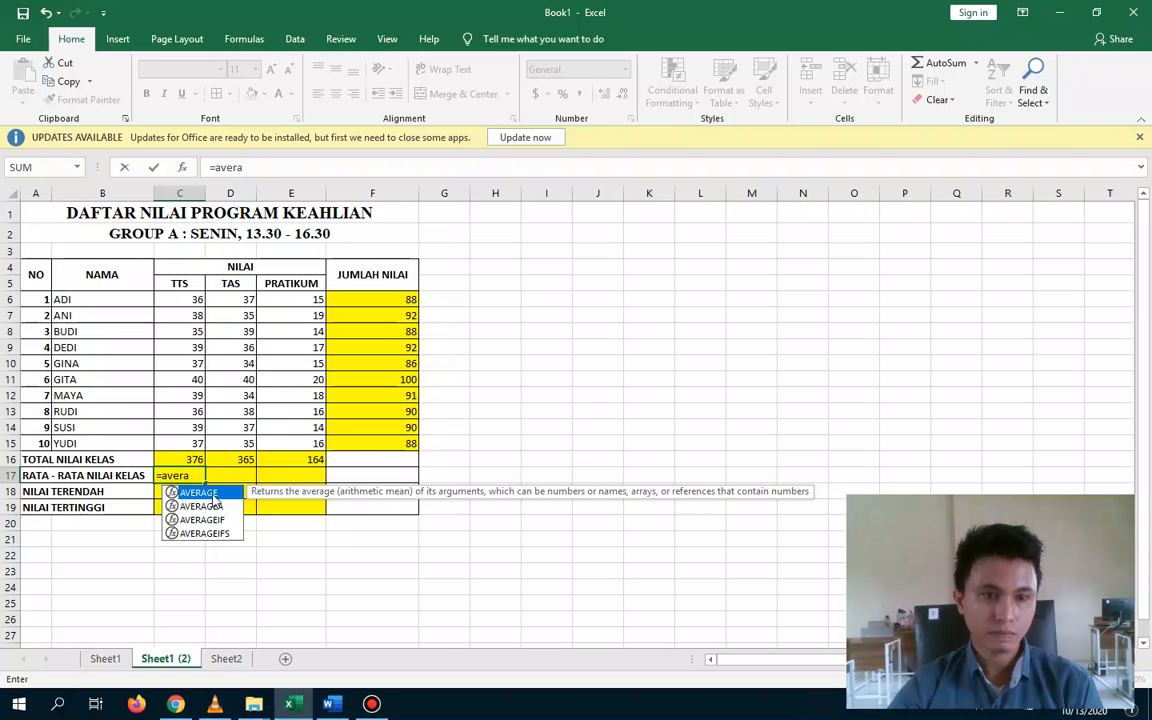
{"action": "key", "text": "Tab"}
{"action": "left_click_drag", "start_coordinate": [184, 306], "coordinate": [188, 442]}
{"action": "key", "text": "Return"}
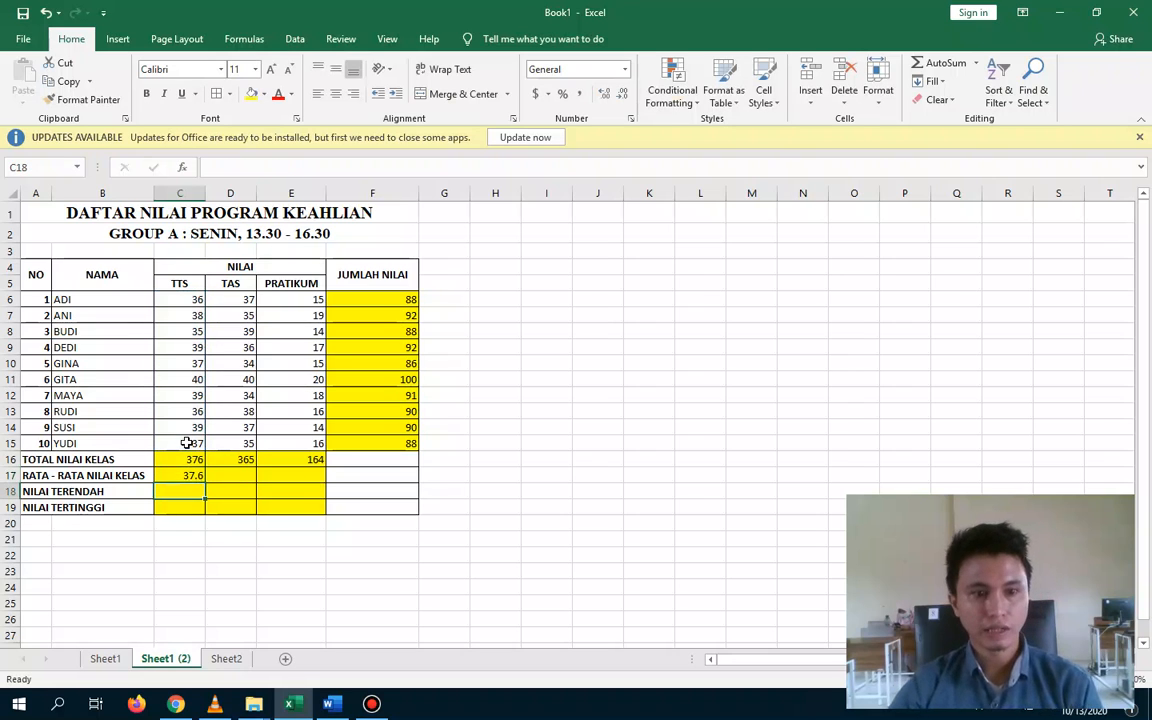
{"action": "left_click", "coordinate": [195, 477]}
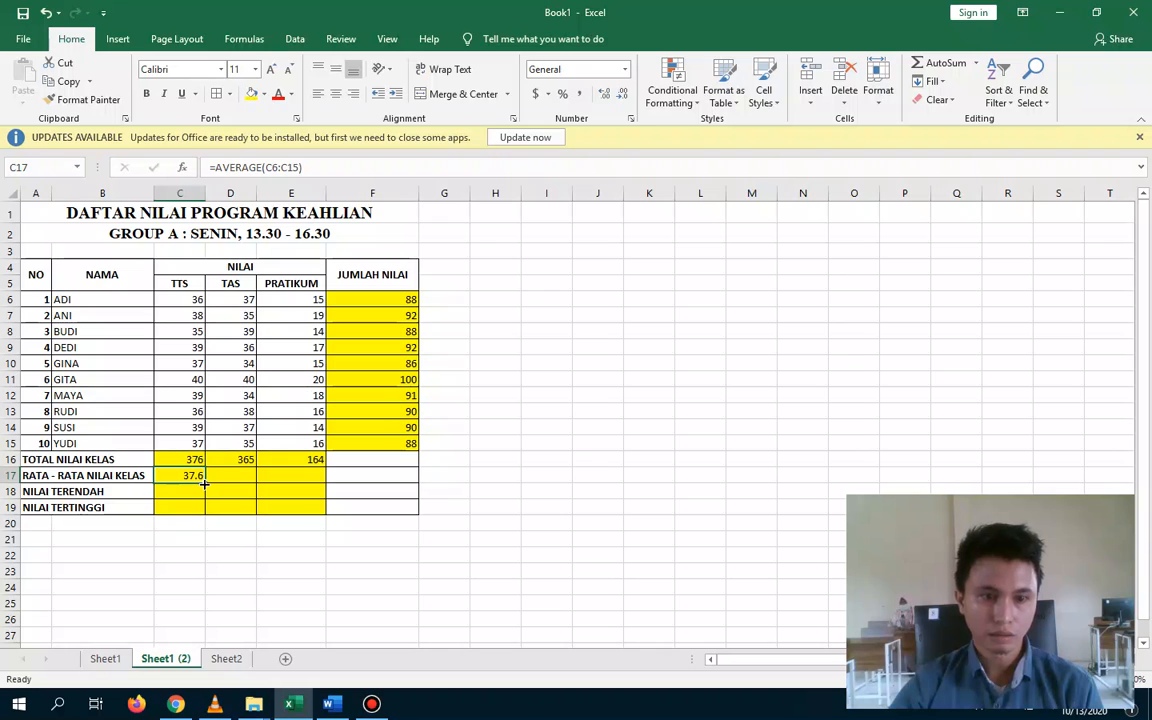
{"action": "left_click_drag", "start_coordinate": [205, 482], "coordinate": [320, 479]}
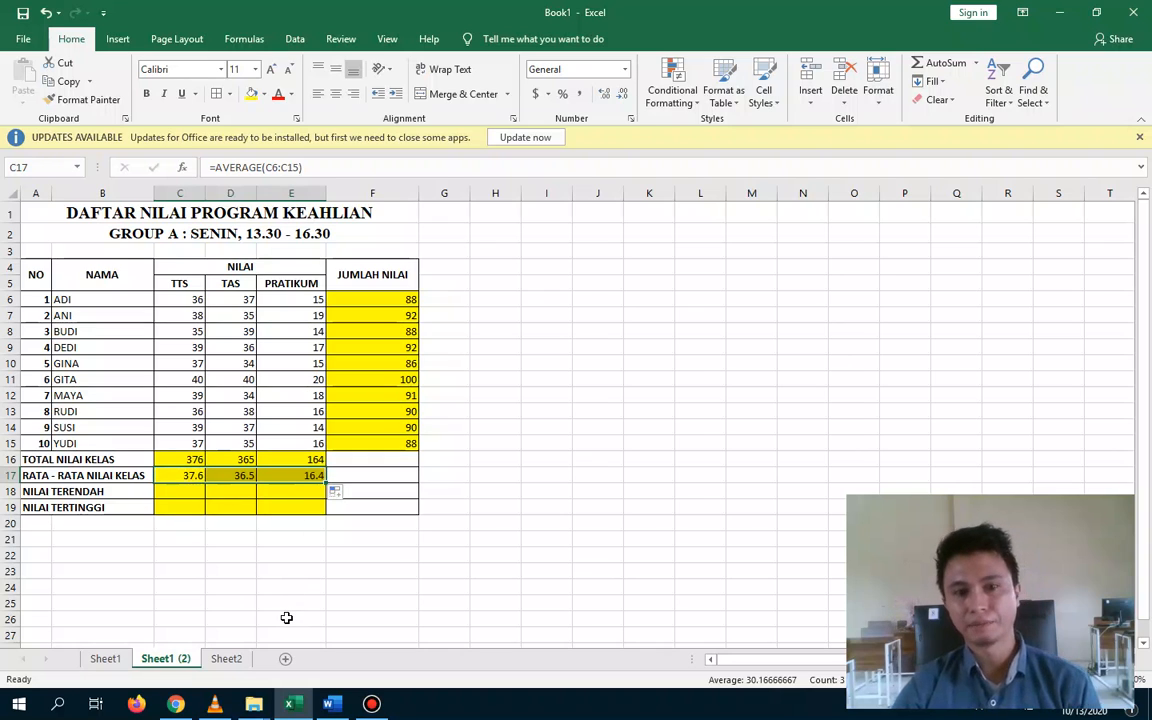
Select cell C18, check its NILAI TERENDAH formula in the Word exercise, and return to the Excel table
{"action": "left_click", "coordinate": [179, 488]}
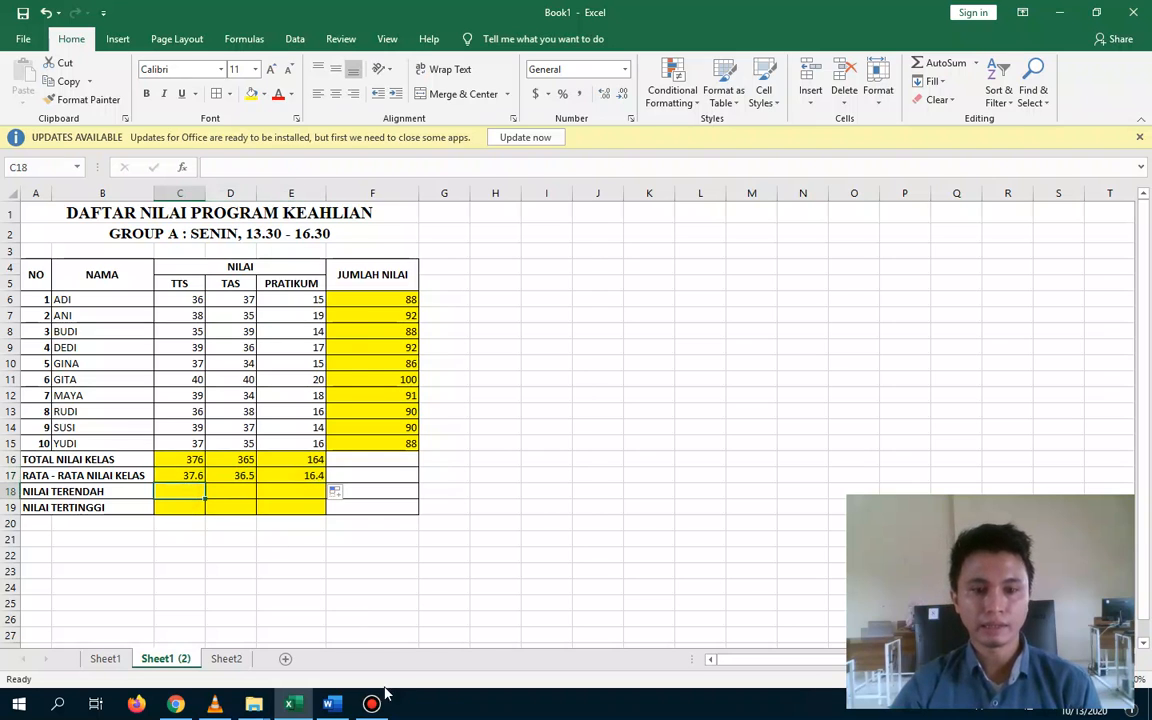
{"action": "left_click", "coordinate": [333, 704]}
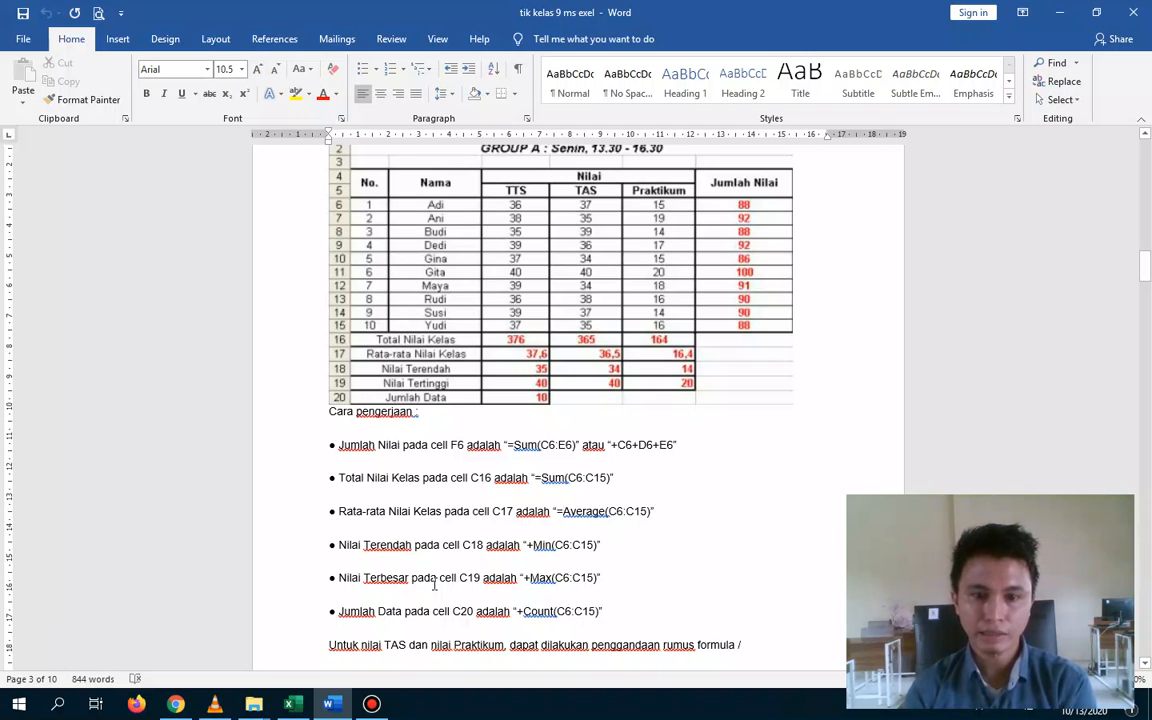
{"action": "scroll", "coordinate": [537, 454], "scroll_direction": "down", "scroll_amount": 2}
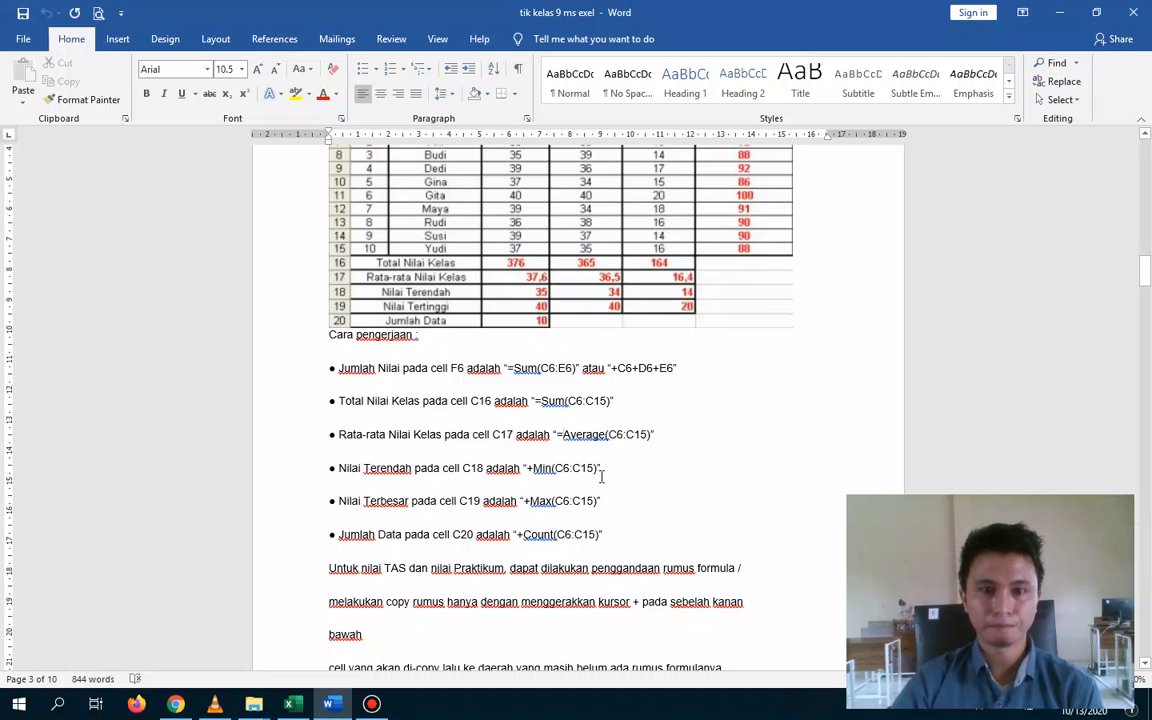
{"action": "left_click", "coordinate": [373, 704]}
{"action": "left_click", "coordinate": [376, 704]}
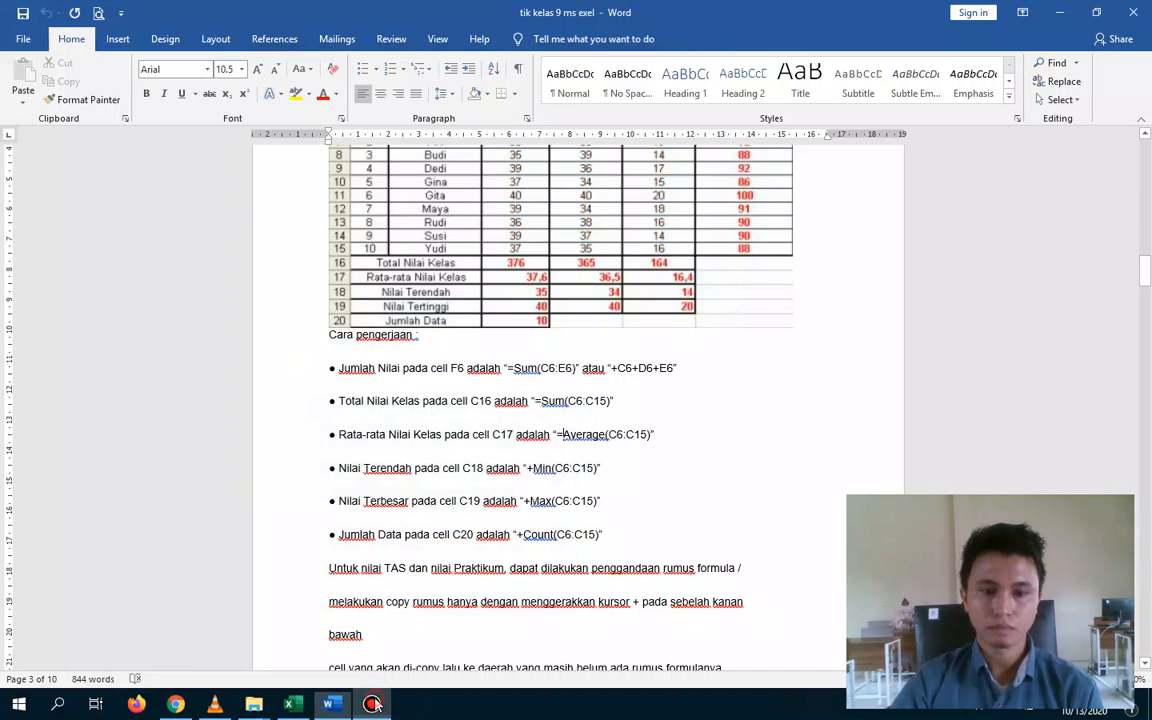
{"action": "left_click", "coordinate": [376, 704]}
{"action": "left_click", "coordinate": [376, 704]}
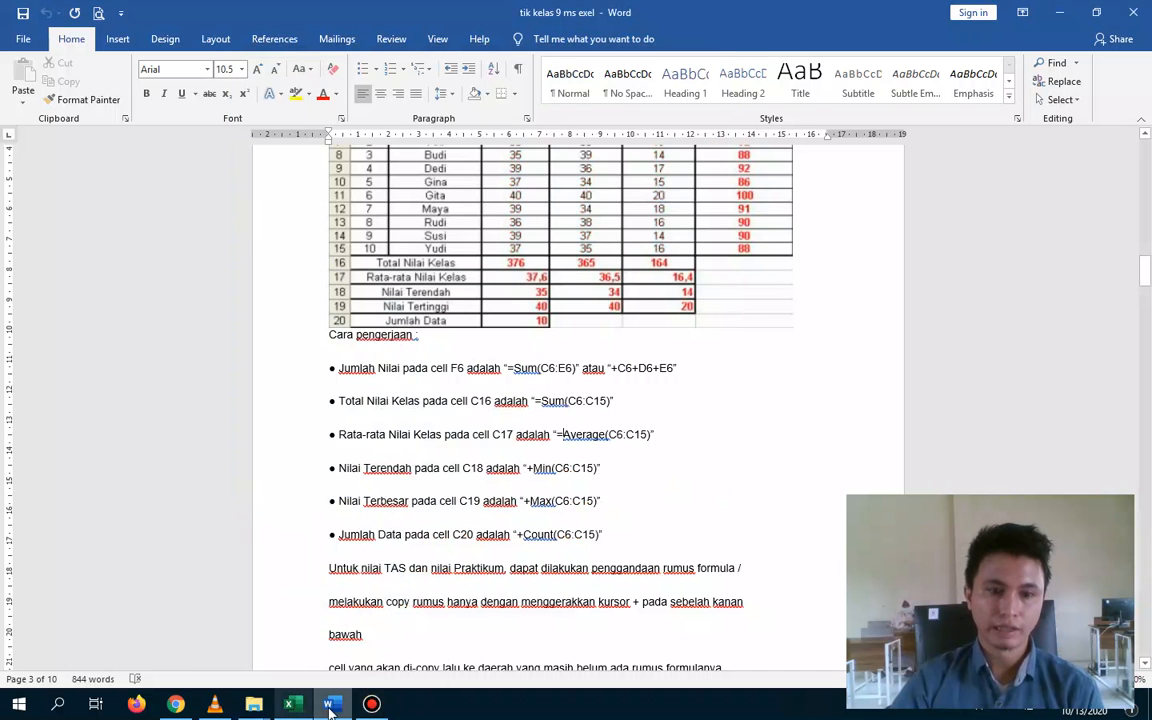
{"action": "left_click", "coordinate": [291, 704]}
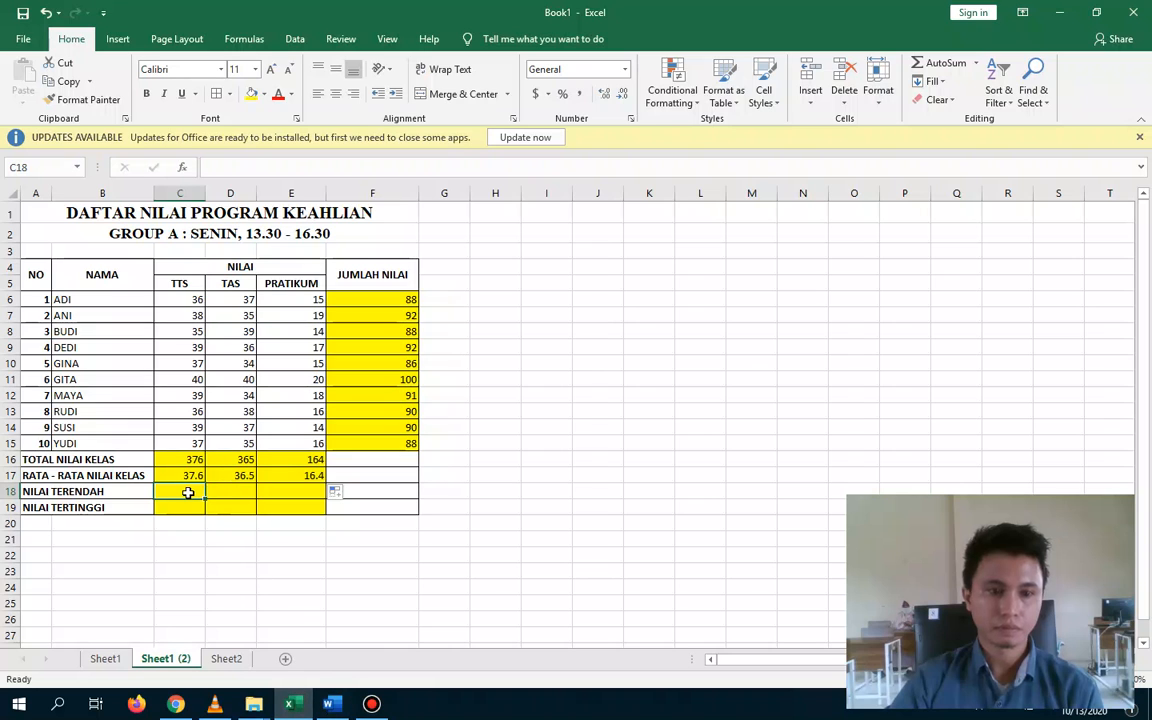
Enter =MIN(C6:C15) in cell C18 and fill it across the NILAI TERENDAH row to E18
{"action": "type", "text": "="}
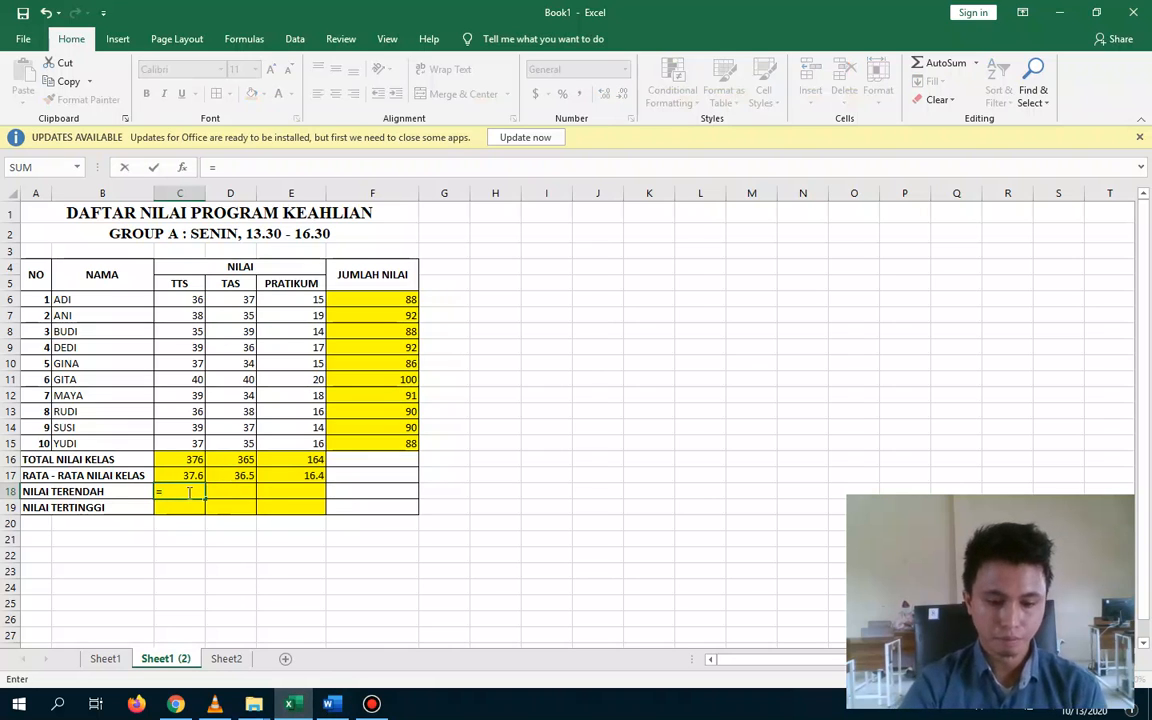
{"action": "type", "text": "min"}
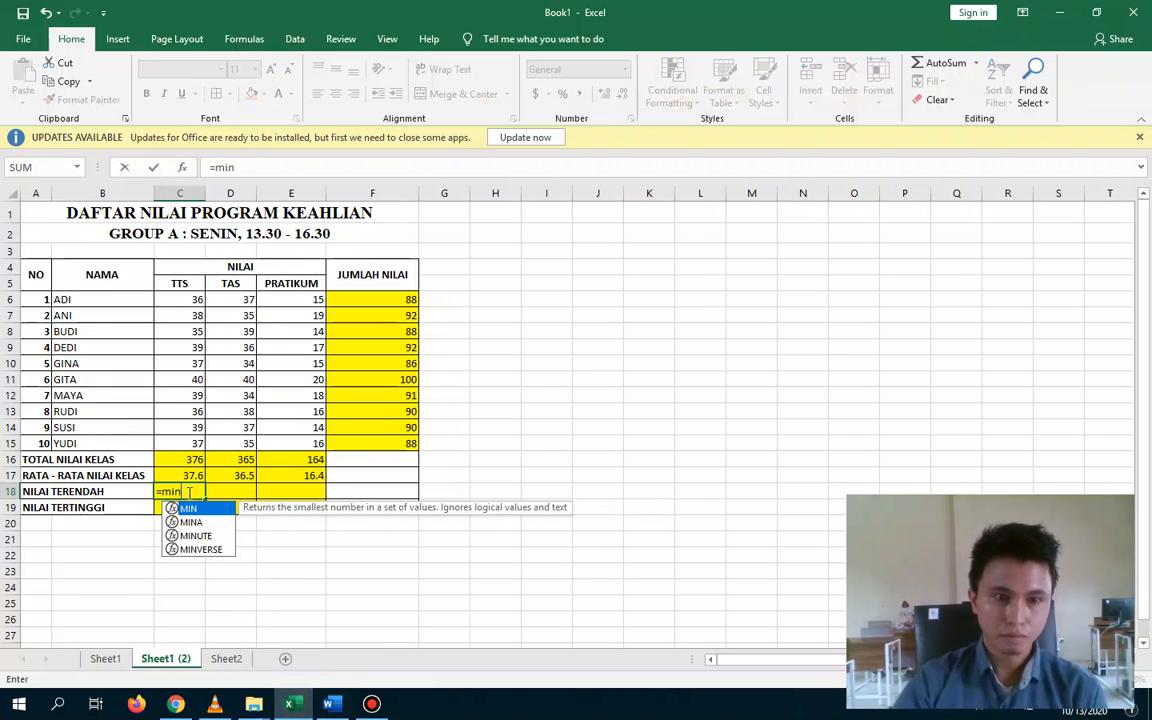
{"action": "double_click", "coordinate": [205, 509]}
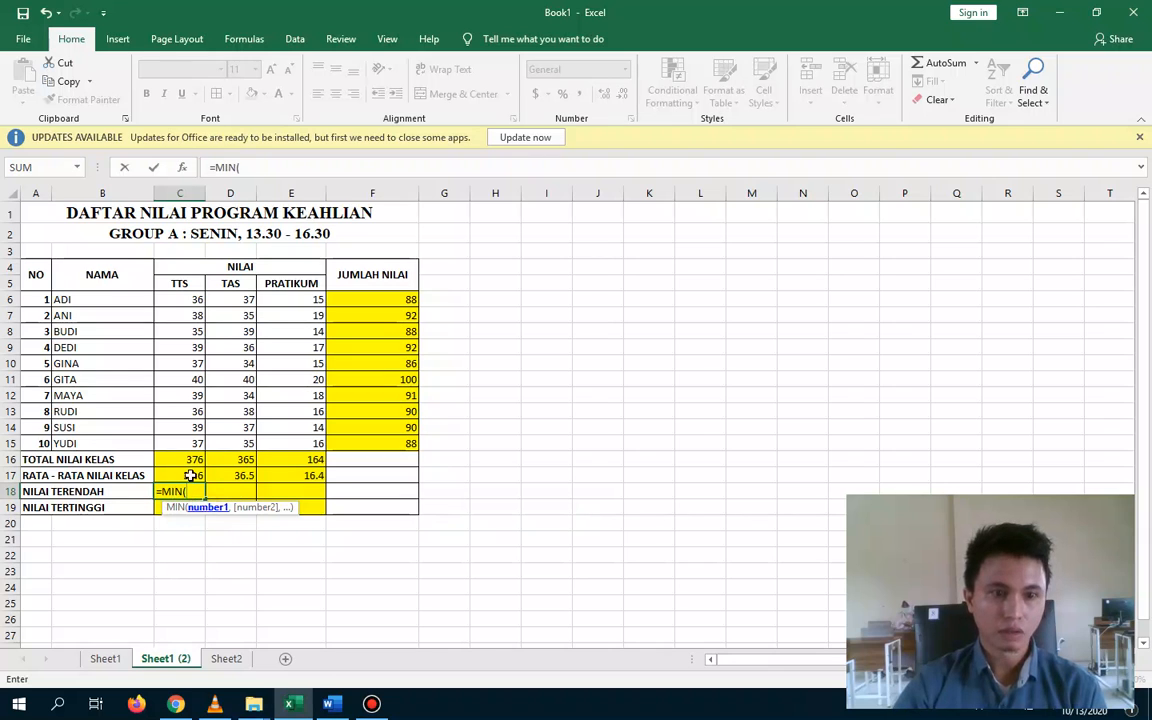
{"action": "left_click_drag", "start_coordinate": [186, 299], "coordinate": [197, 445]}
{"action": "type", "text": ")"}
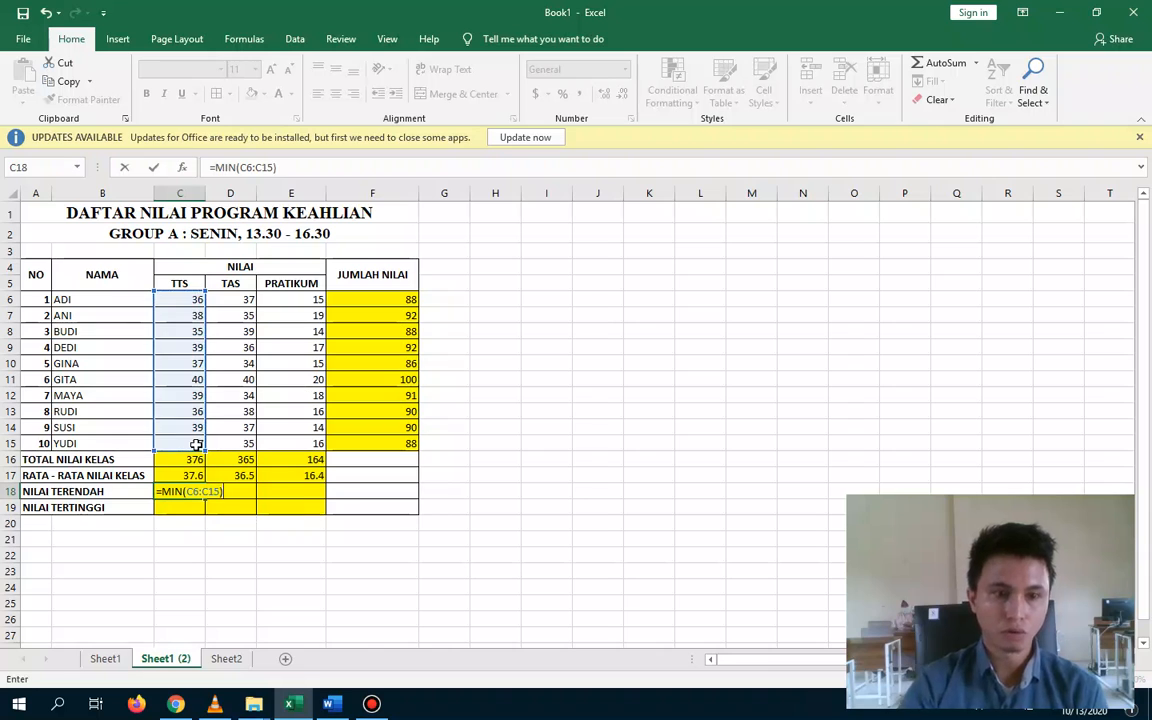
{"action": "key", "text": "Return"}
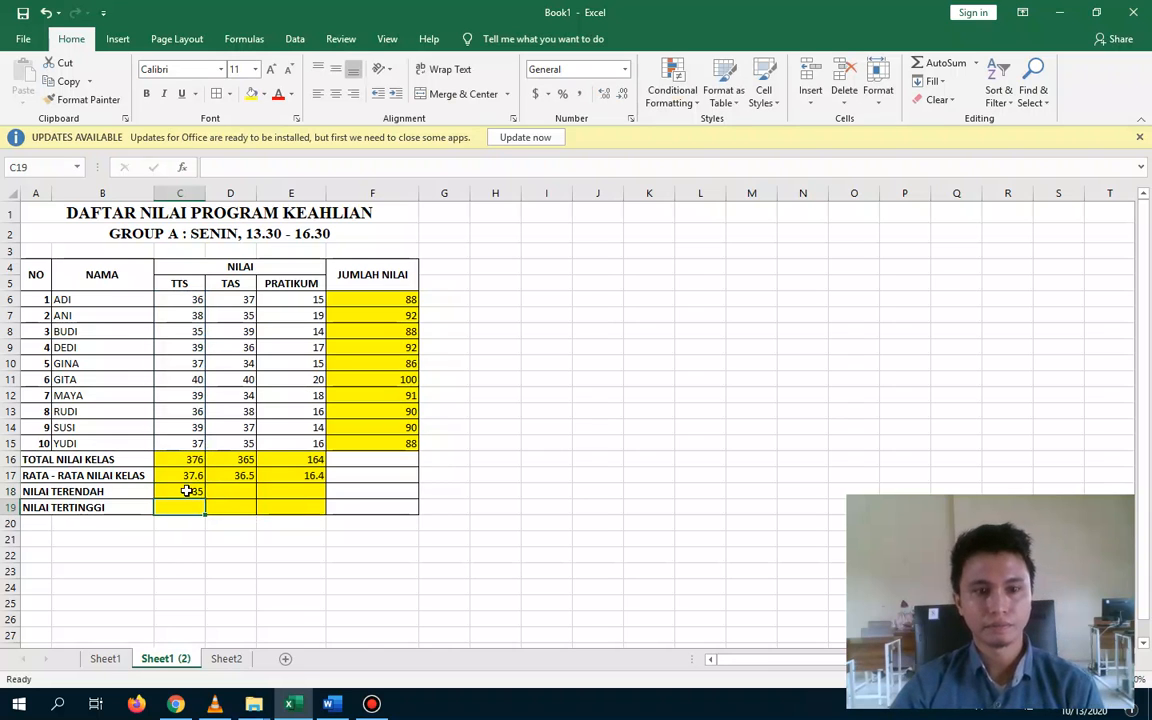
{"action": "left_click", "coordinate": [200, 491]}
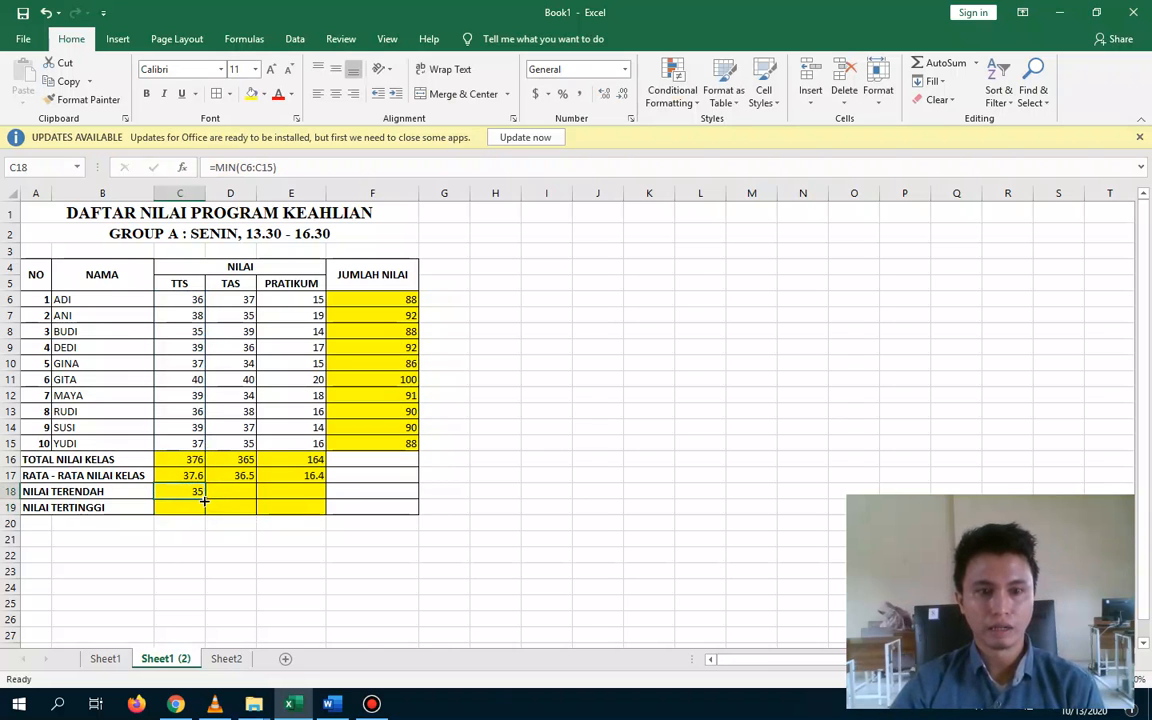
{"action": "left_click_drag", "start_coordinate": [207, 497], "coordinate": [308, 493]}
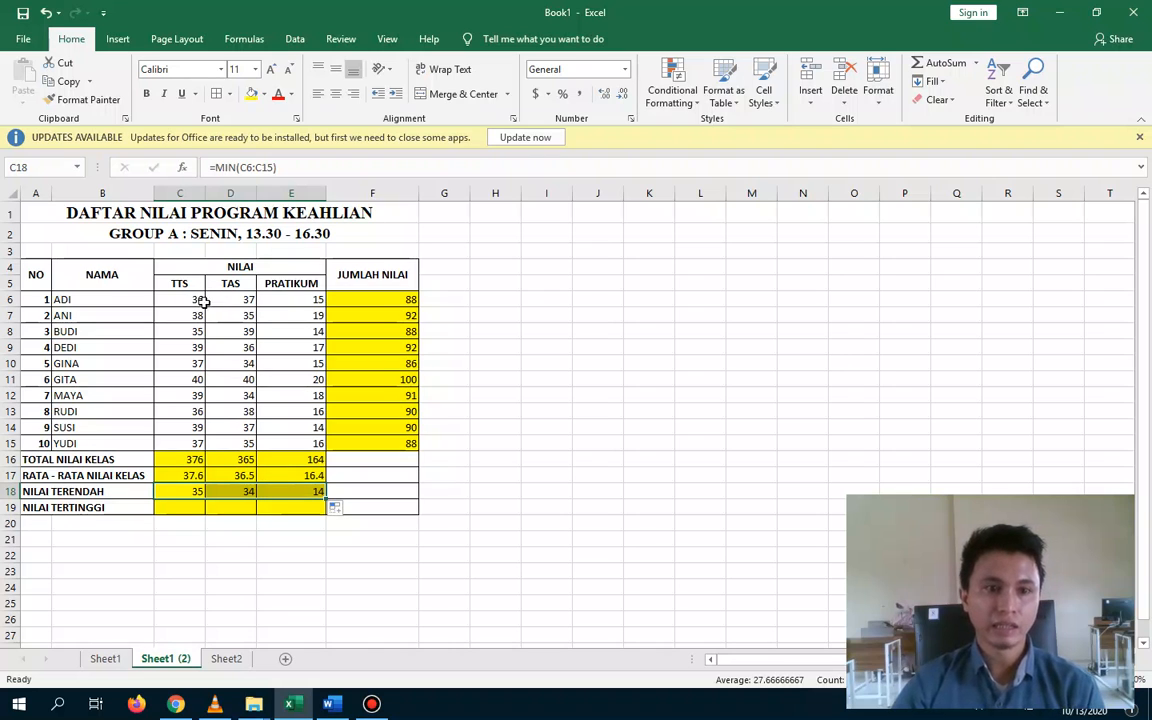
Compare the NILAI TERENDAH results in C18:E18 with the TTS, TAS and PRATIKUM scores above them
{"action": "left_click_drag", "start_coordinate": [188, 300], "coordinate": [195, 442]}
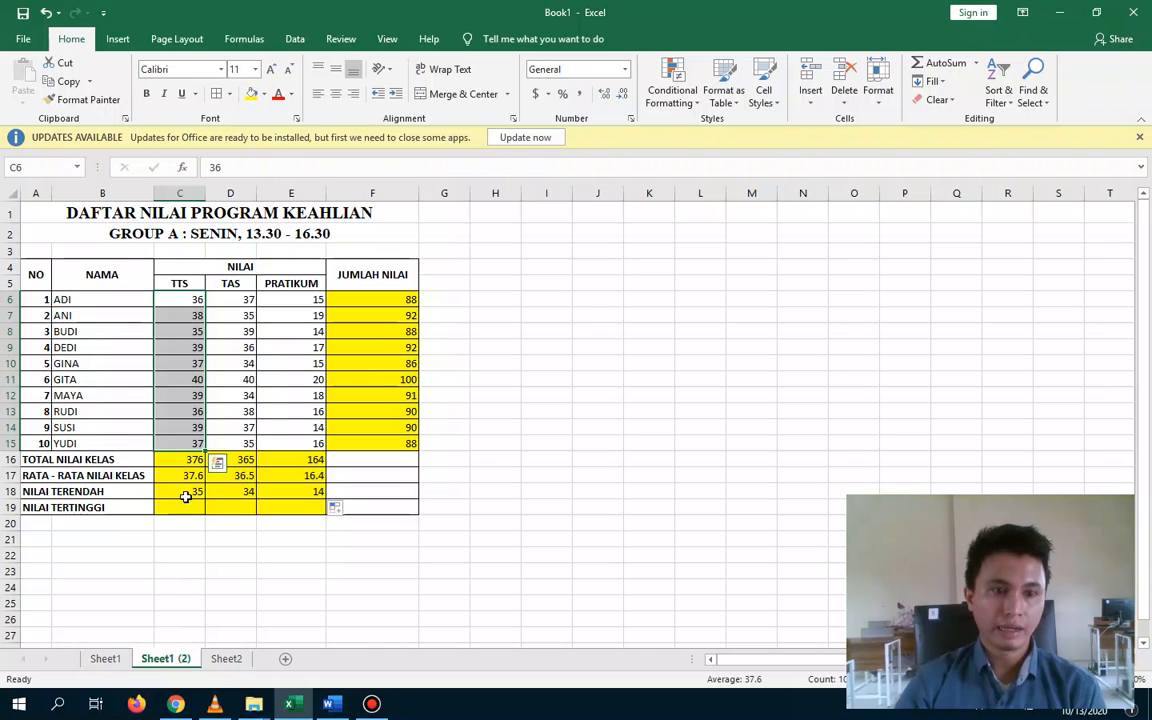
{"action": "left_click", "coordinate": [187, 492]}
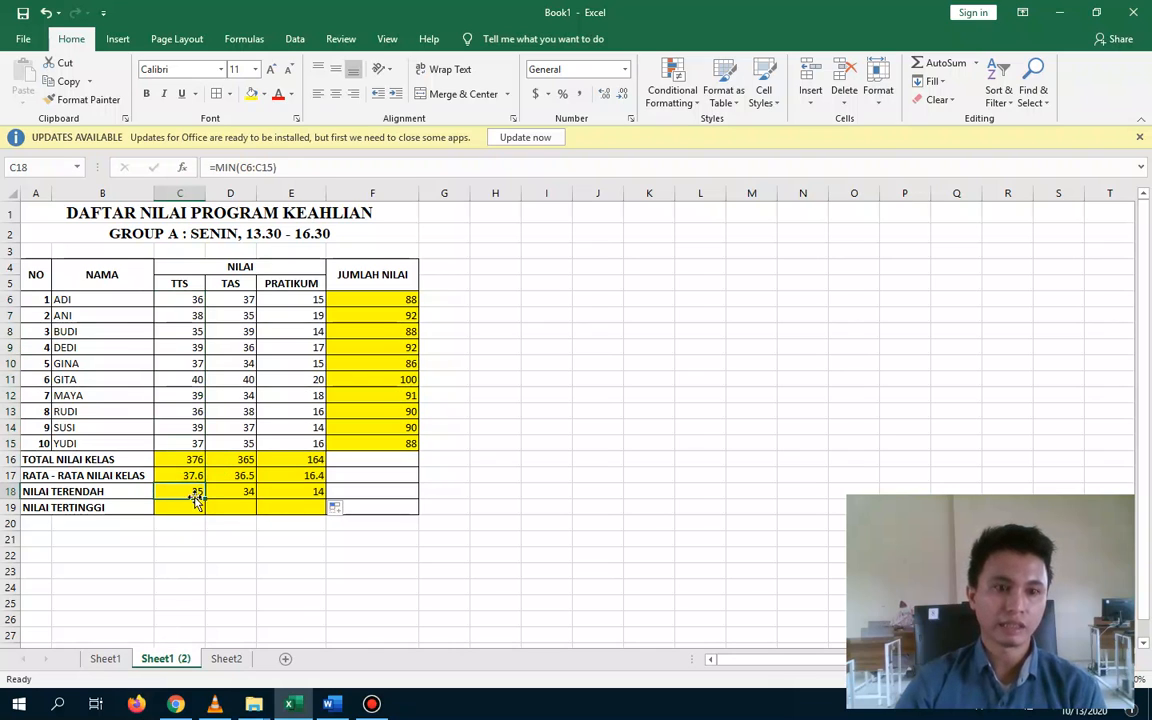
{"action": "left_click", "coordinate": [196, 331]}
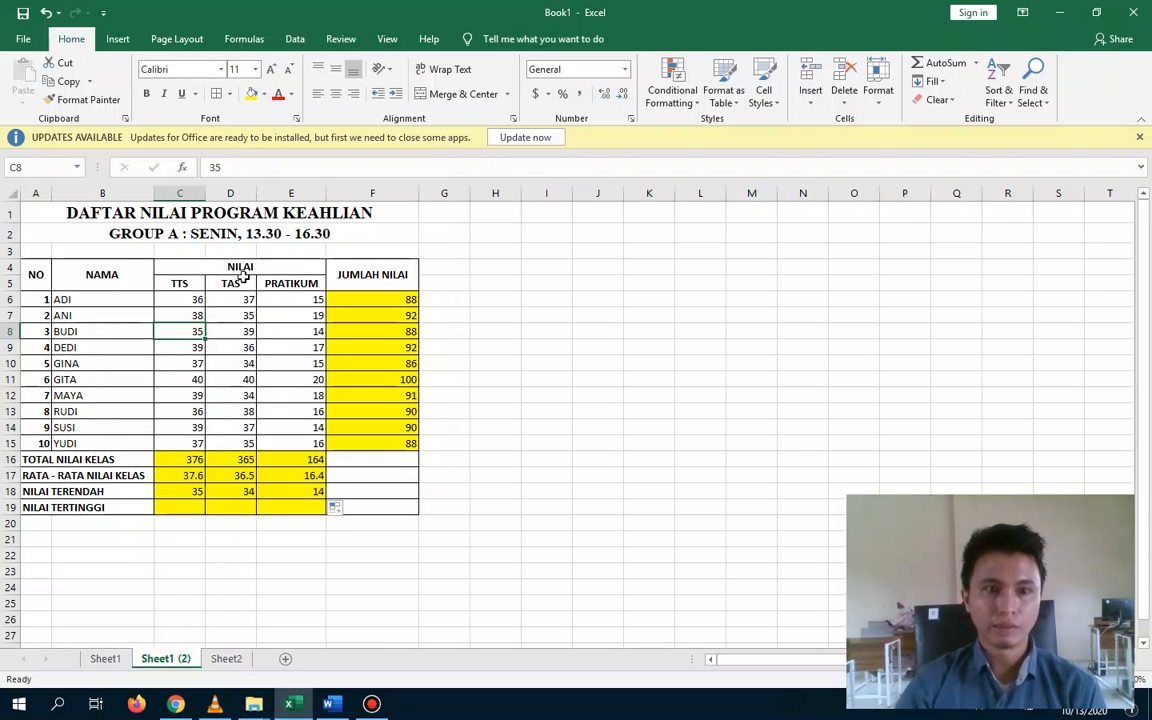
{"action": "left_click", "coordinate": [249, 492]}
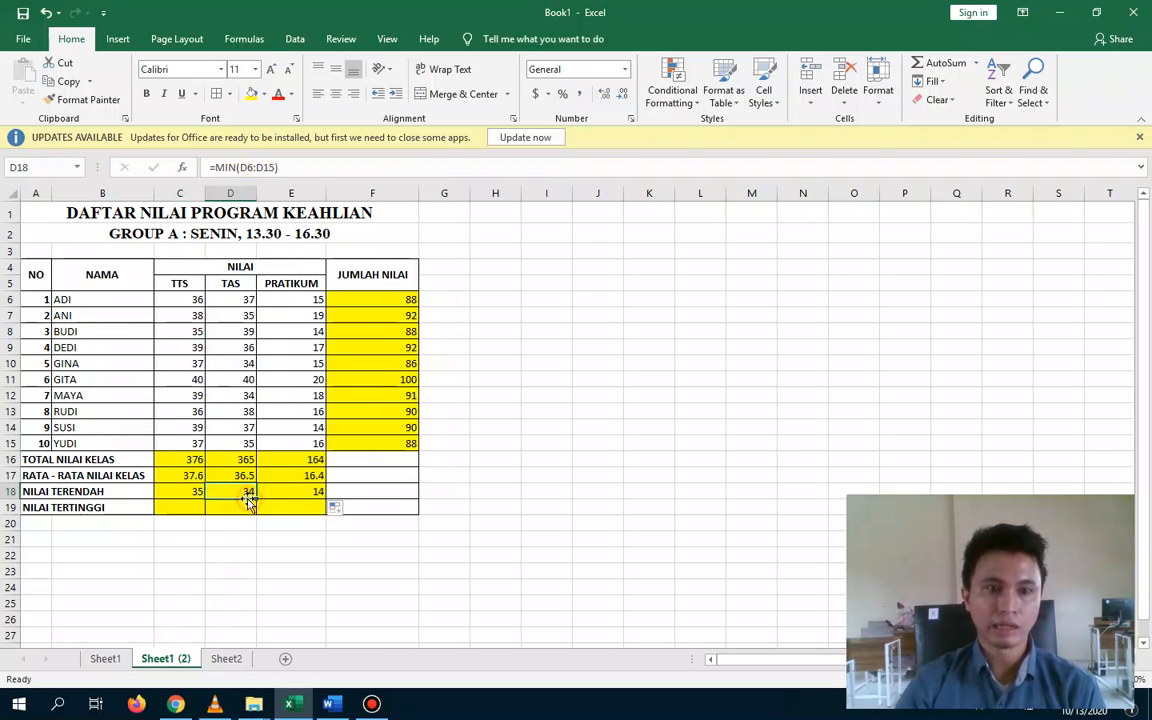
{"action": "left_click", "coordinate": [250, 364]}
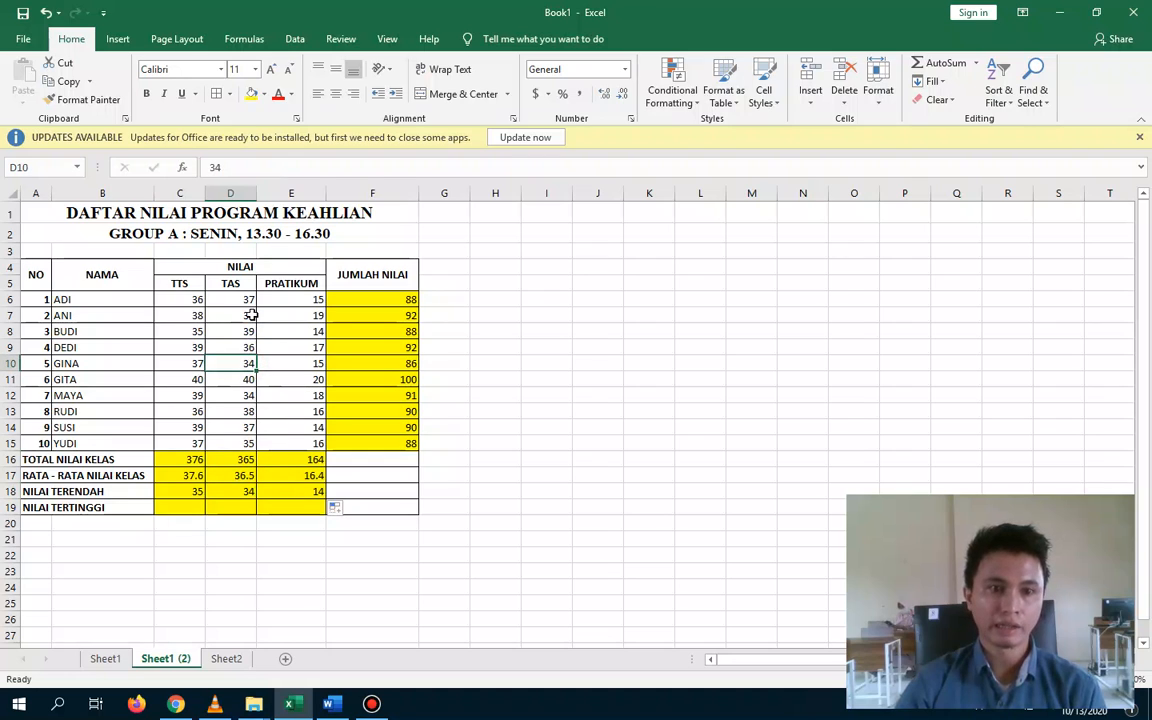
{"action": "left_click", "coordinate": [313, 493]}
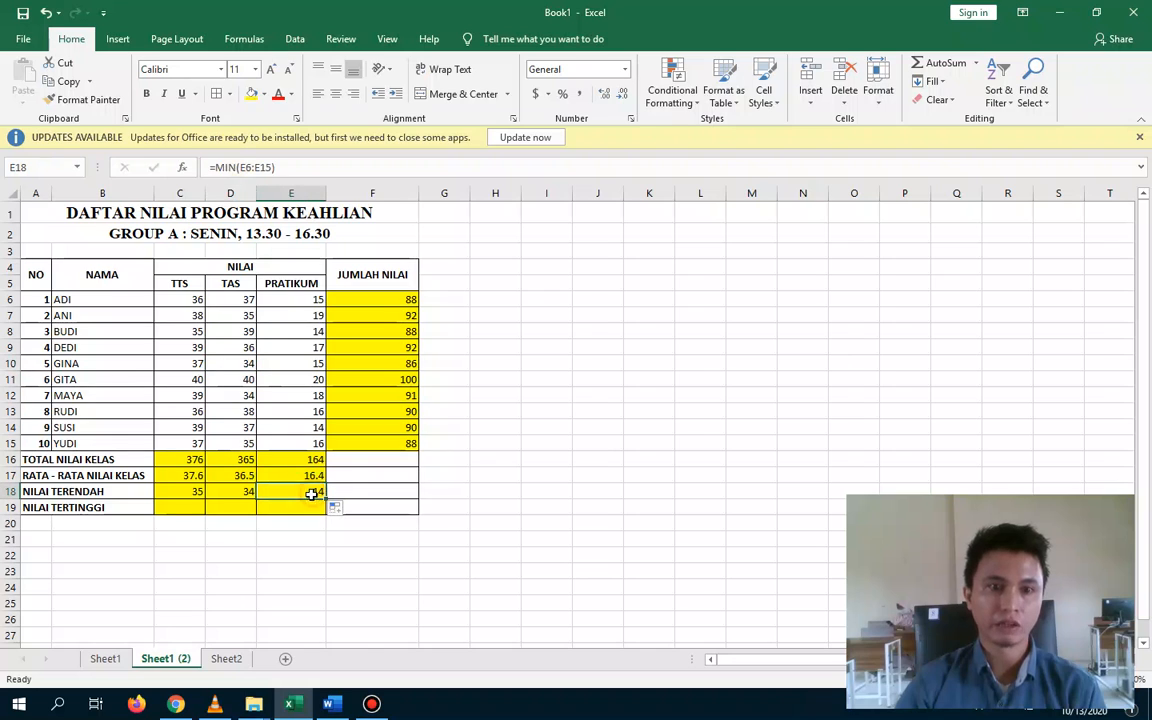
{"action": "left_click", "coordinate": [311, 331]}
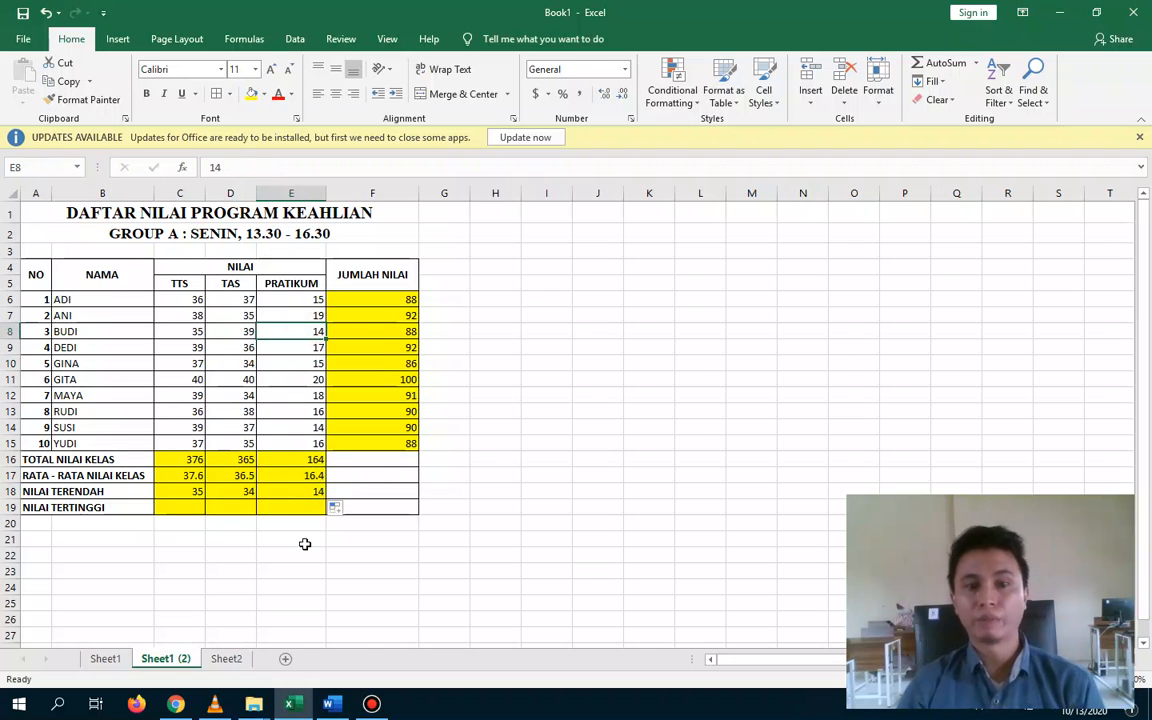
Select cell C19, check its highest-score formula in the Word exercise, and return to the Excel table
{"action": "left_click", "coordinate": [185, 508]}
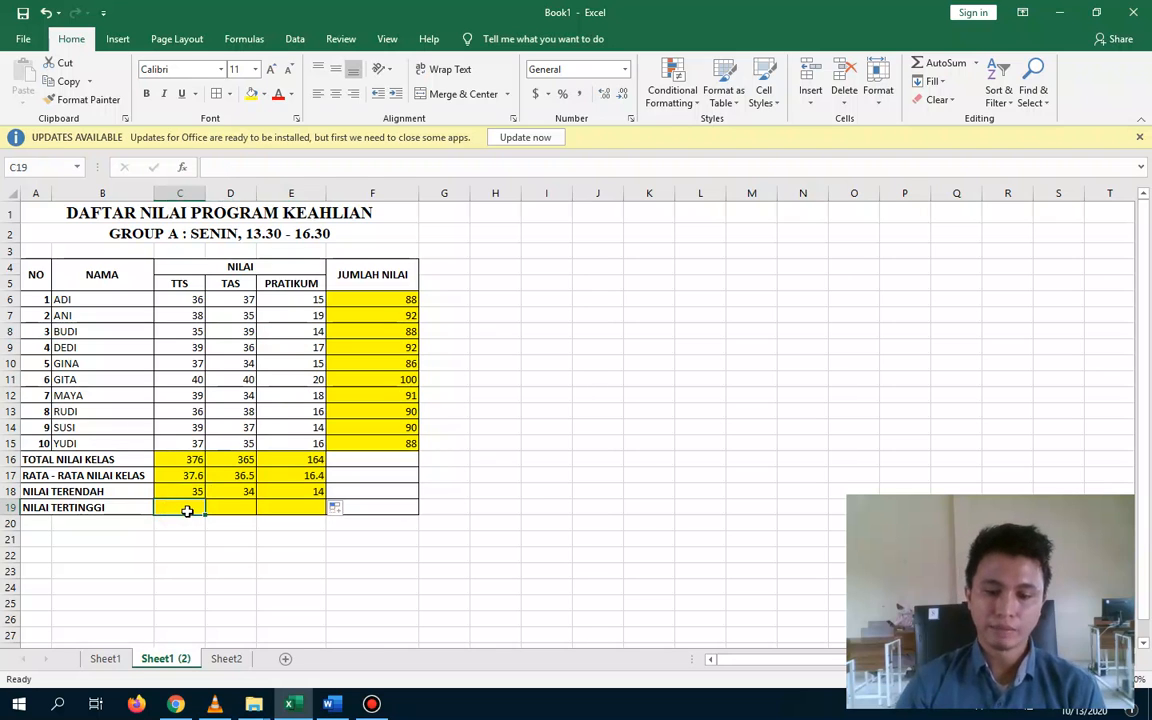
{"action": "left_click", "coordinate": [330, 706]}
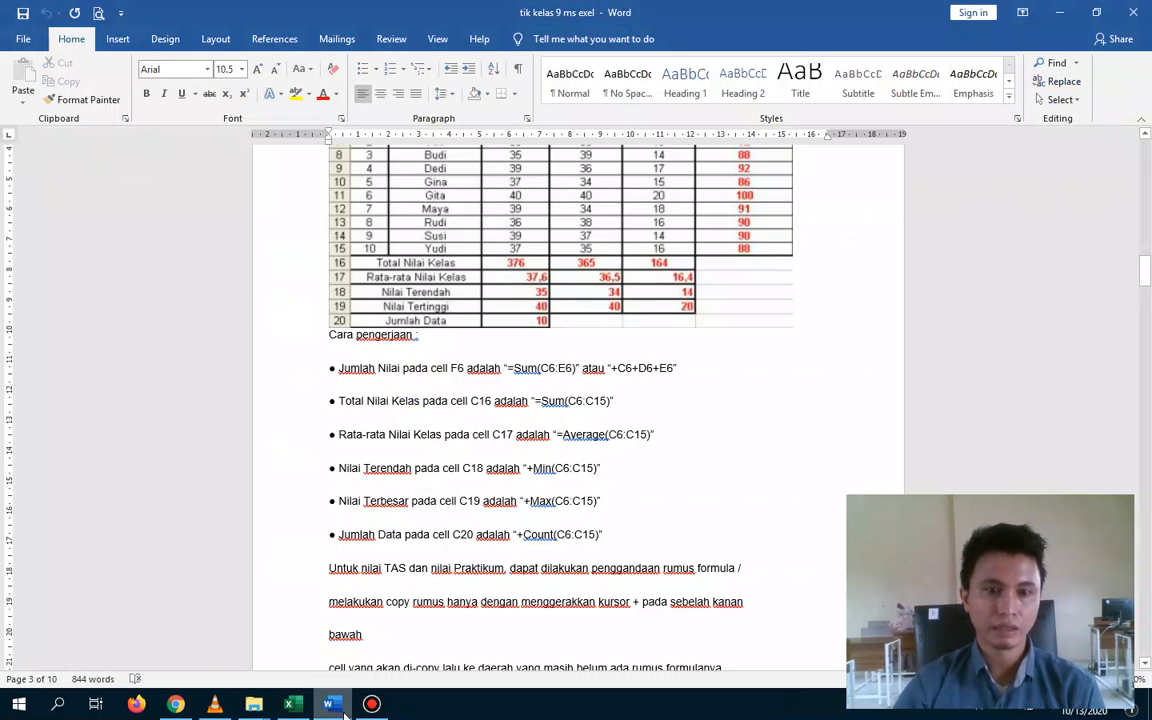
{"action": "left_click", "coordinate": [290, 706]}
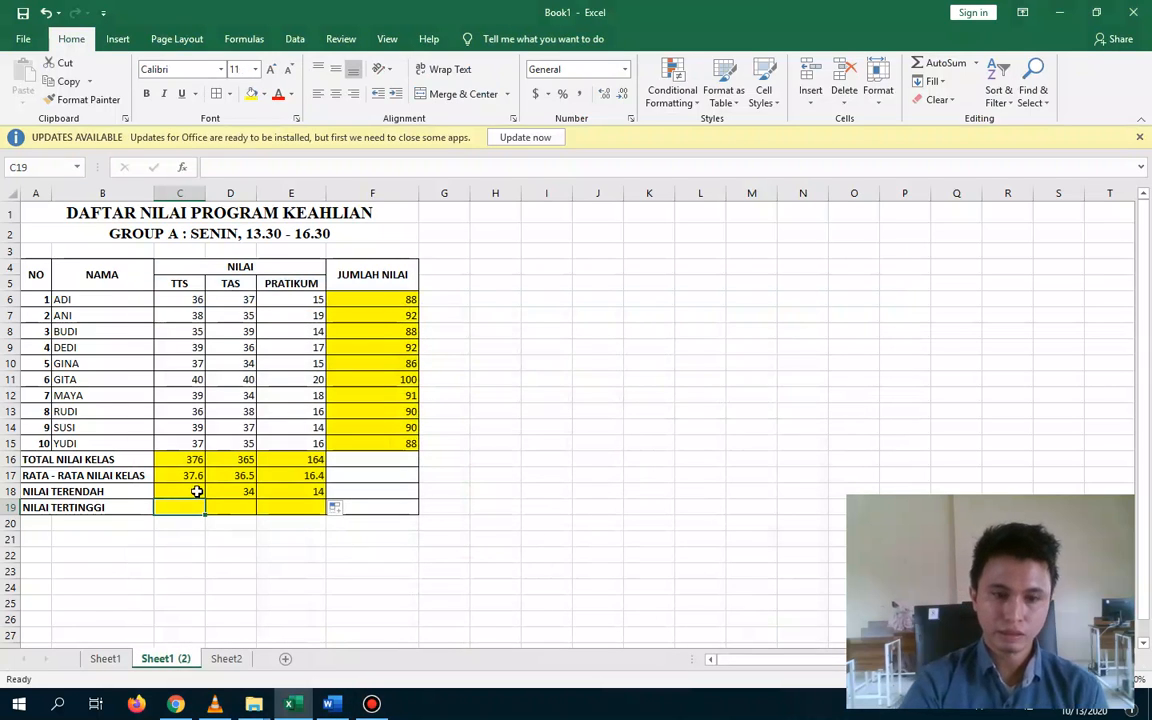
Enter =MAX(C6:C15) in cell C19 and fill it across the NILAI TERTINGGI row to E19
{"action": "type", "text": "=max"}
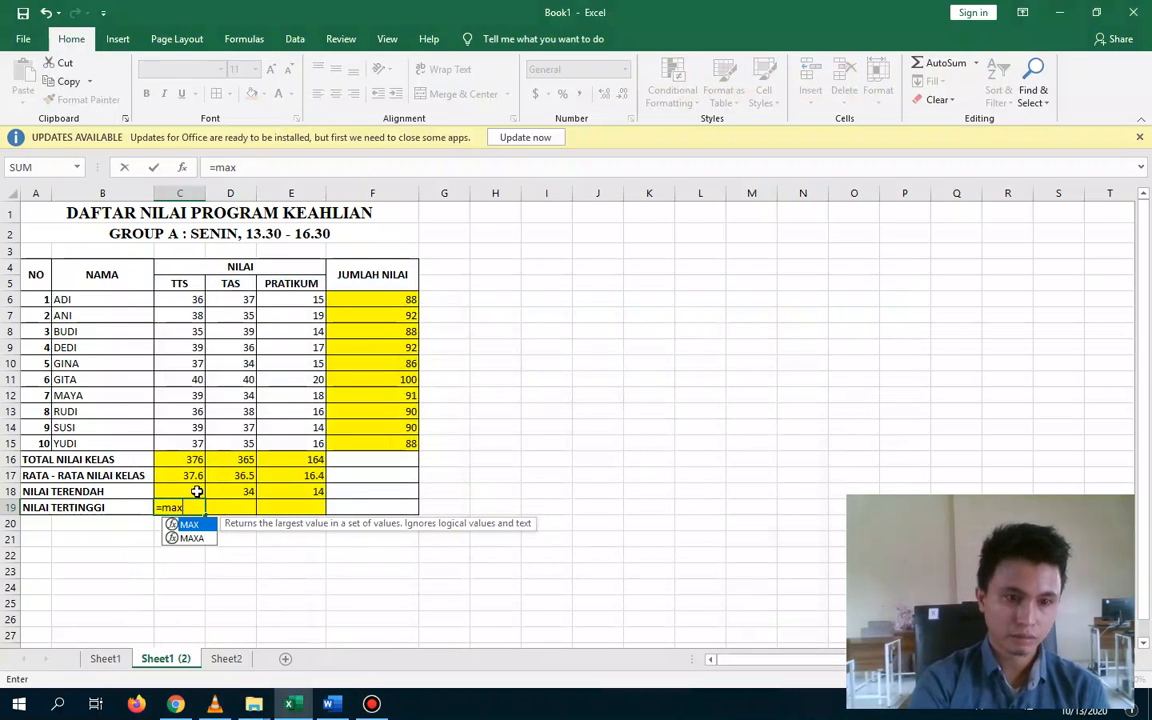
{"action": "double_click", "coordinate": [200, 525]}
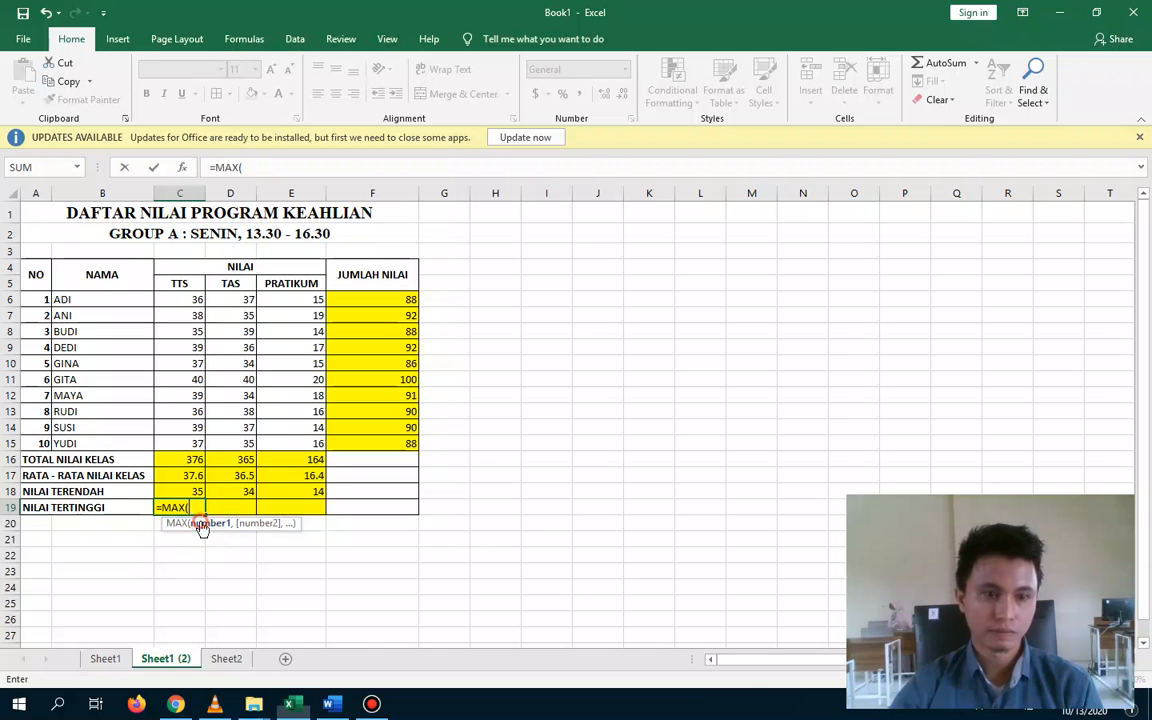
{"action": "left_click_drag", "start_coordinate": [191, 300], "coordinate": [191, 445]}
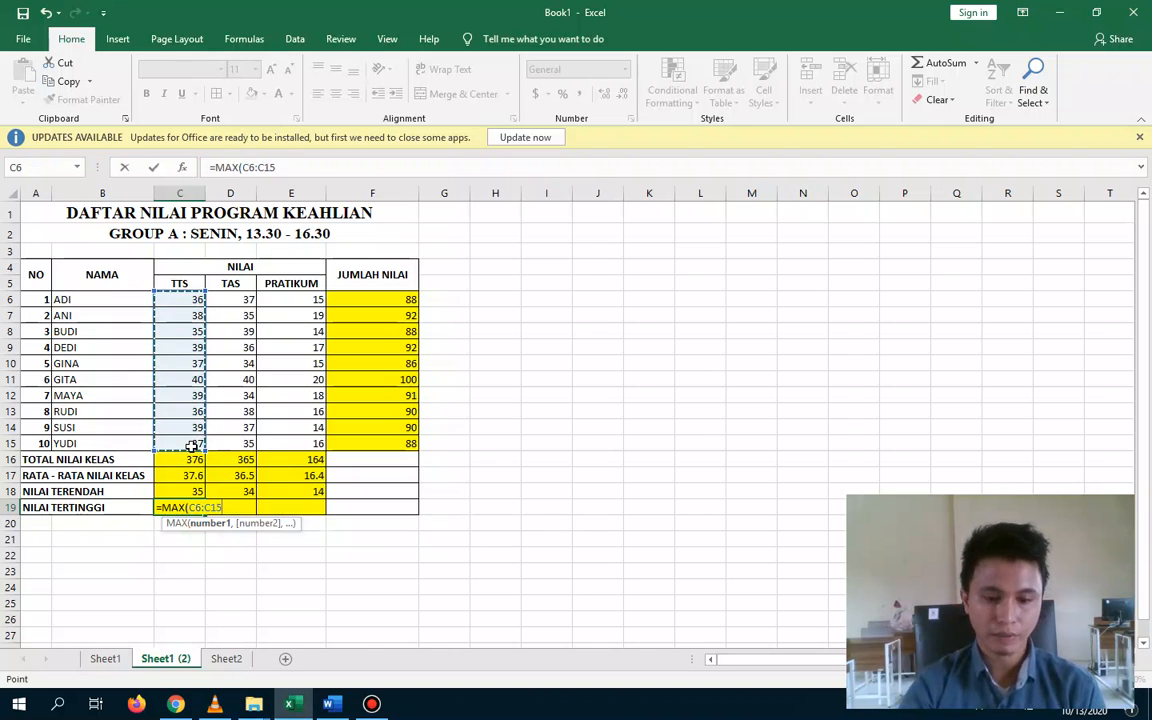
{"action": "type", "text": ")"}
{"action": "key", "text": "Return"}
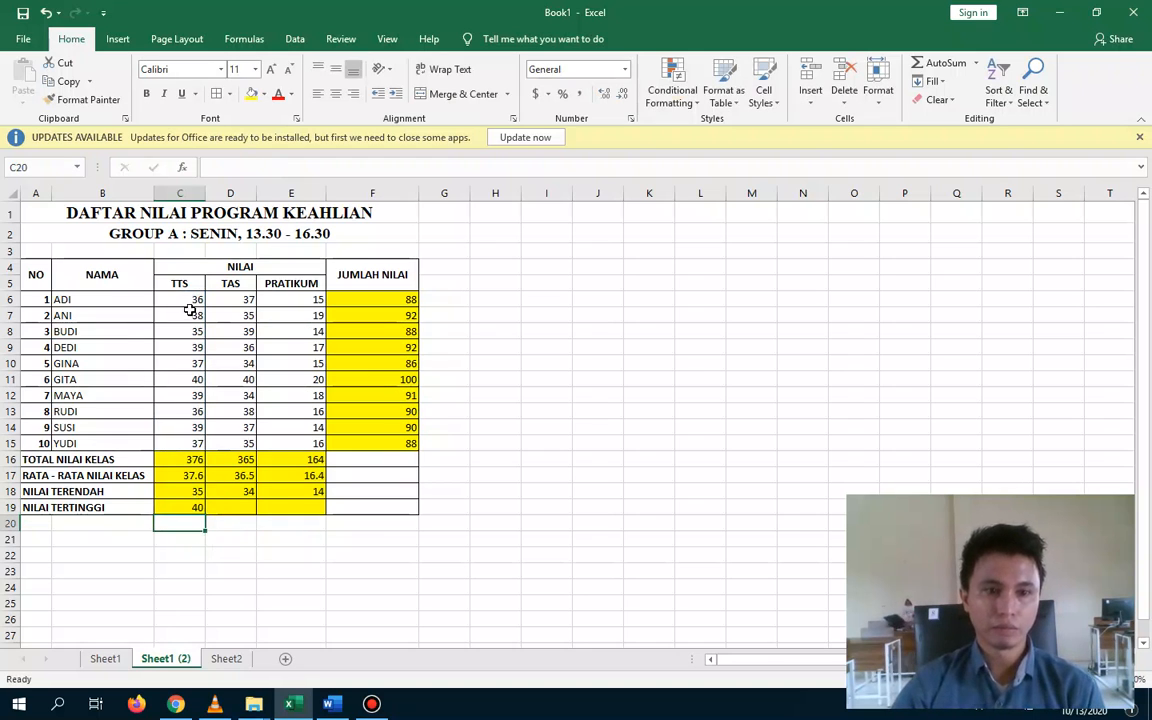
{"action": "left_click", "coordinate": [196, 382]}
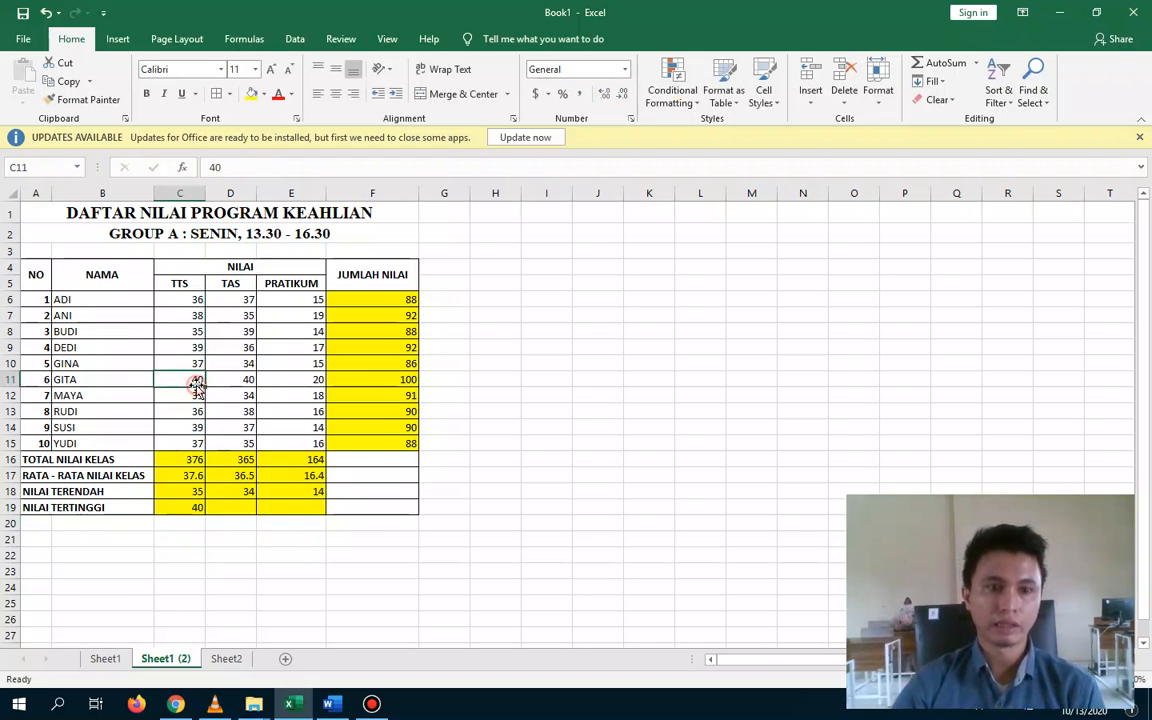
{"action": "left_click", "coordinate": [199, 505]}
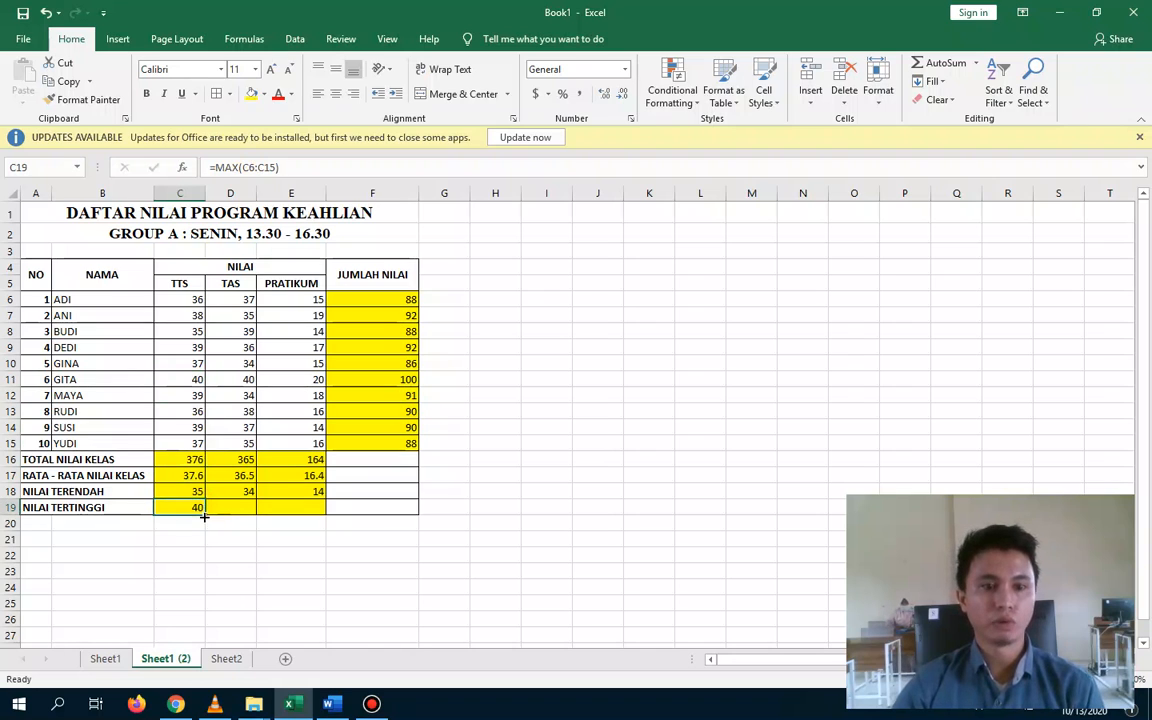
{"action": "left_click_drag", "start_coordinate": [204, 516], "coordinate": [305, 510]}
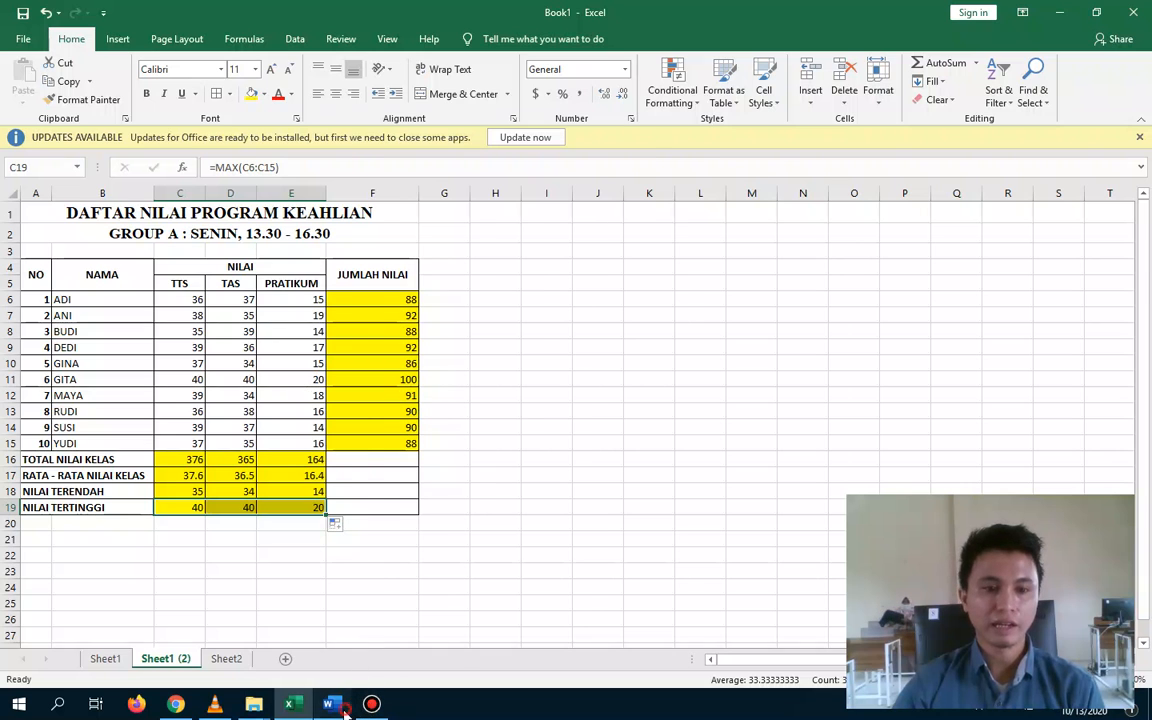
Check the Word exercise for the row below Nilai Tertinggi and enter the label JUMLAH DATA in cell A20 of the Excel table
{"action": "left_click", "coordinate": [329, 704]}
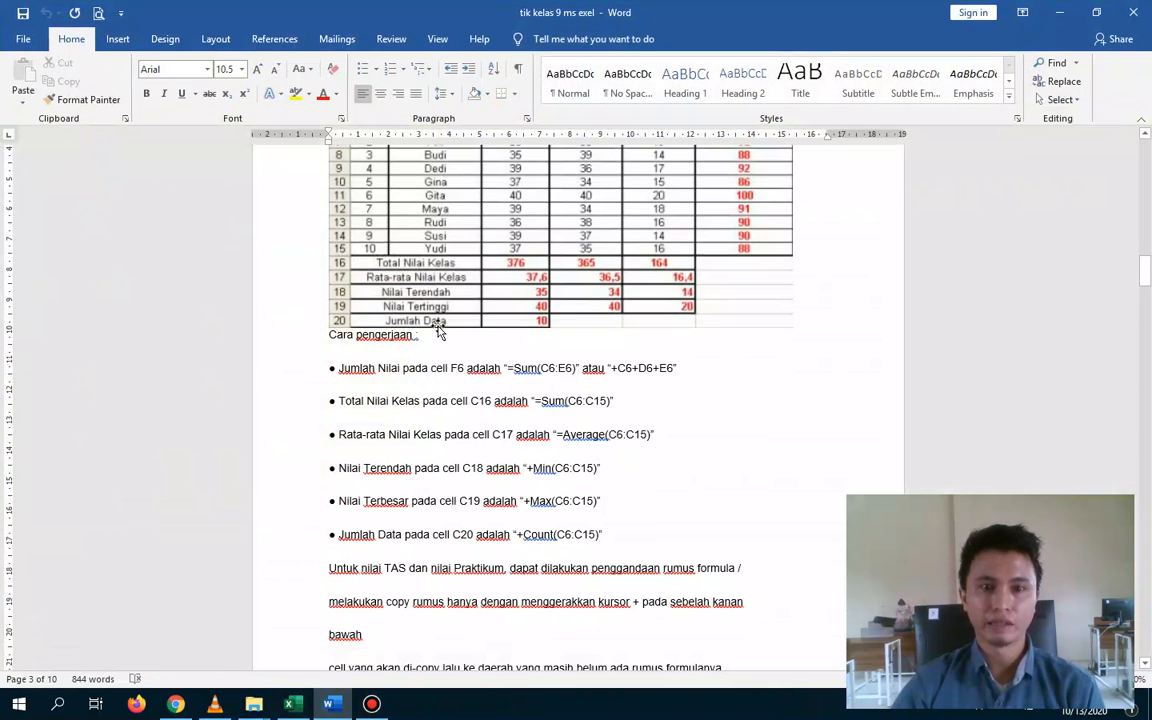
{"action": "left_click", "coordinate": [290, 704]}
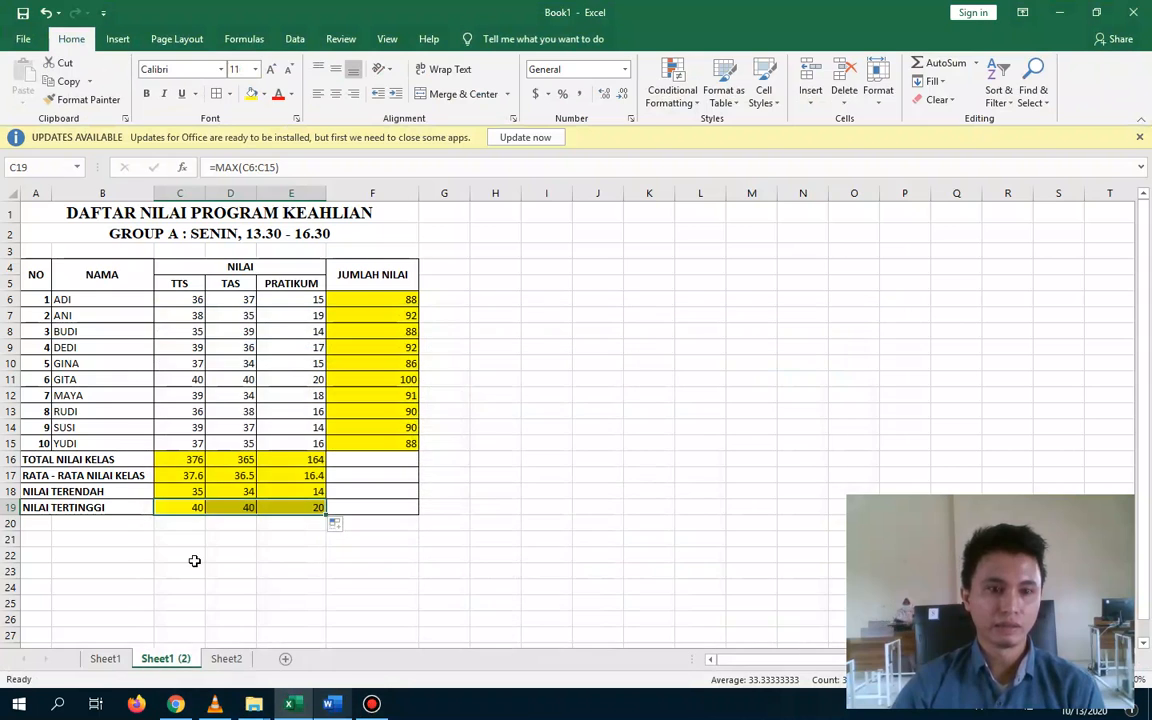
{"action": "left_click", "coordinate": [37, 524]}
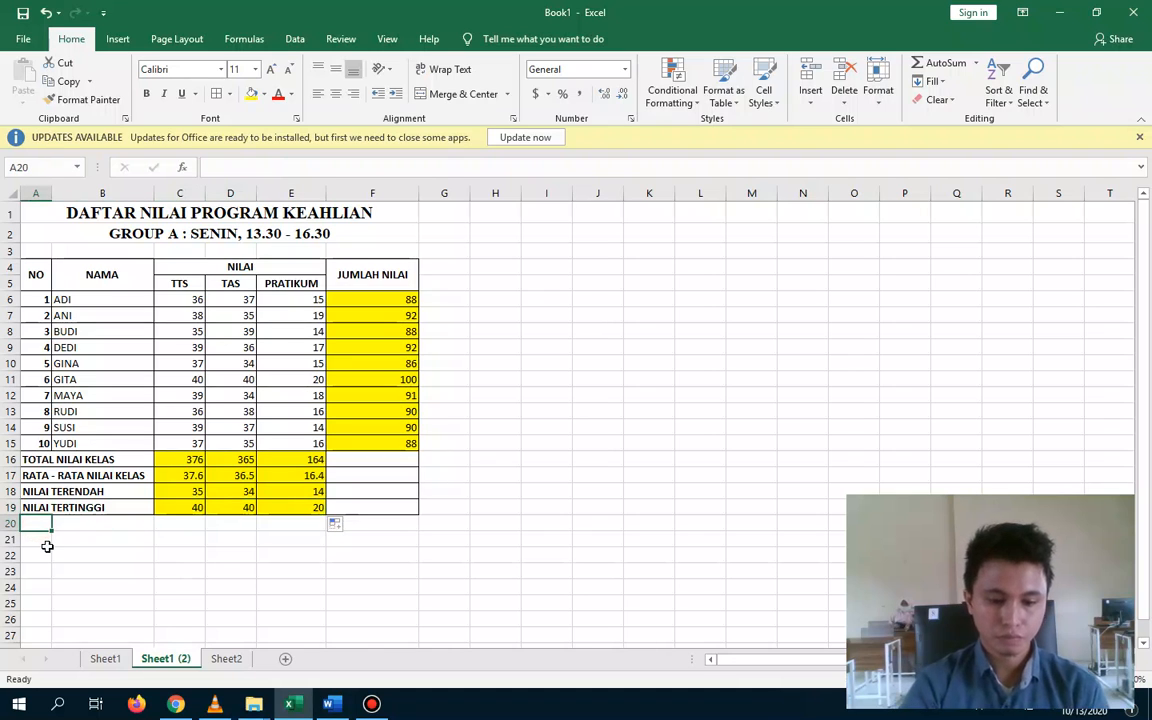
{"action": "type", "text": "ju"}
{"action": "key", "text": "BackSpace"}
{"action": "key", "text": "BackSpace"}
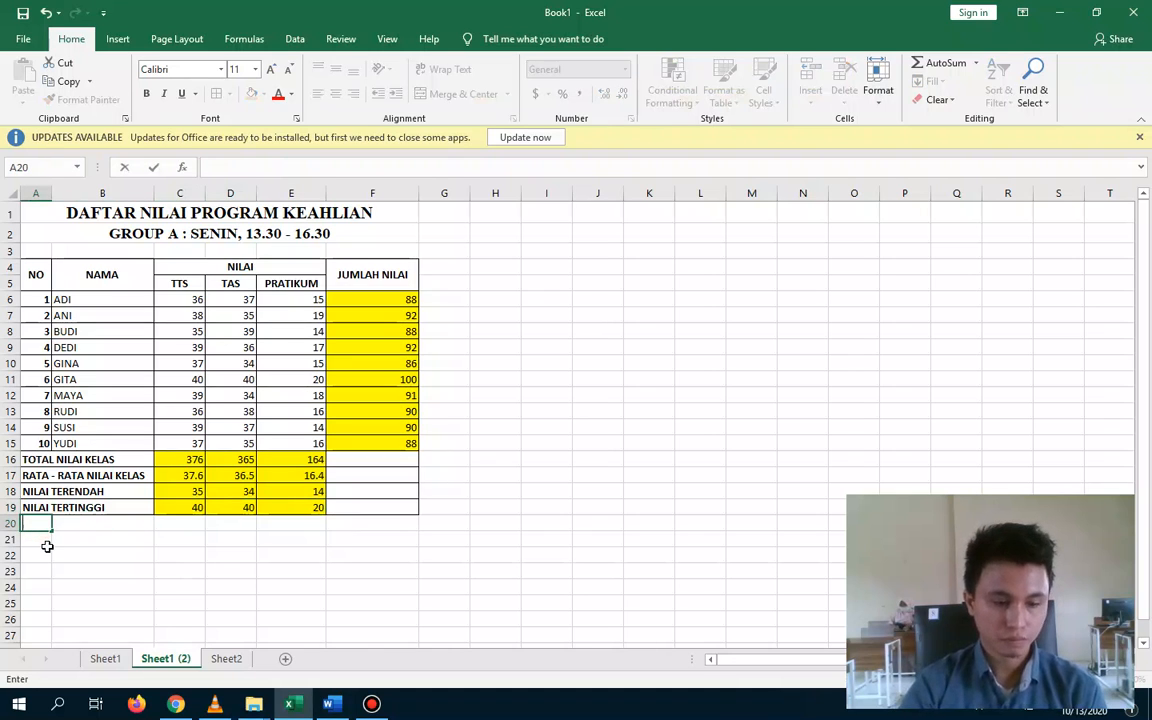
{"action": "type", "text": "JUMLAH"}
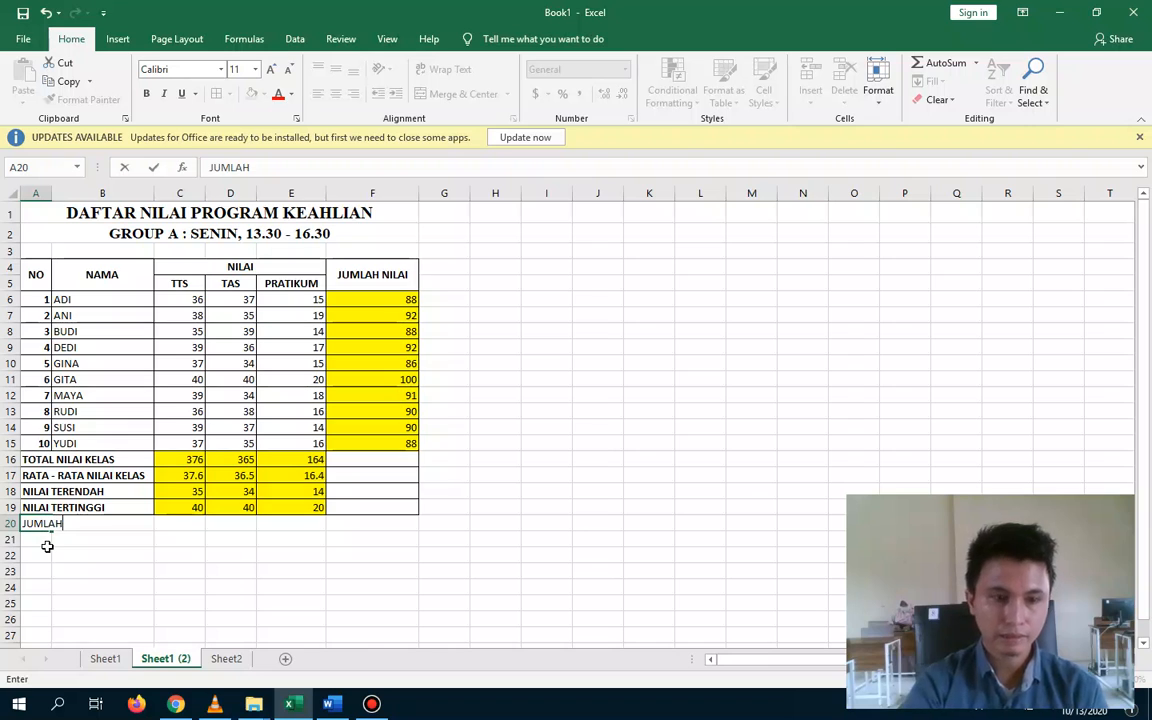
{"action": "type", "text": " DATA"}
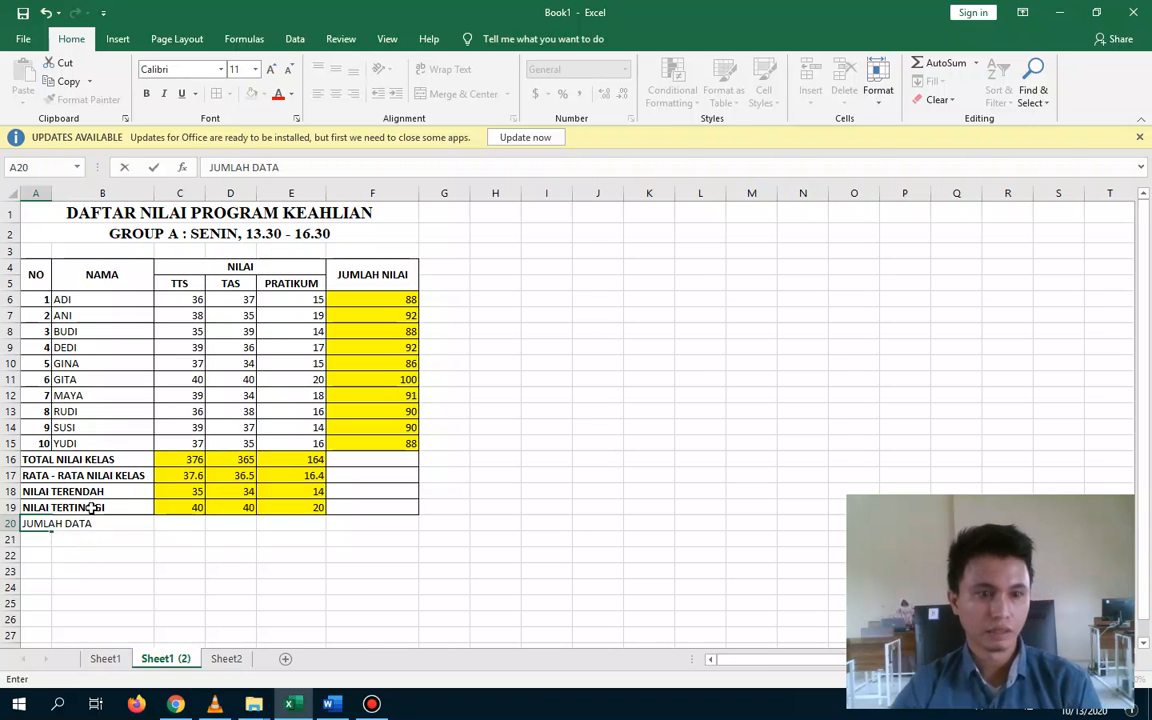
{"action": "left_click", "coordinate": [167, 533]}
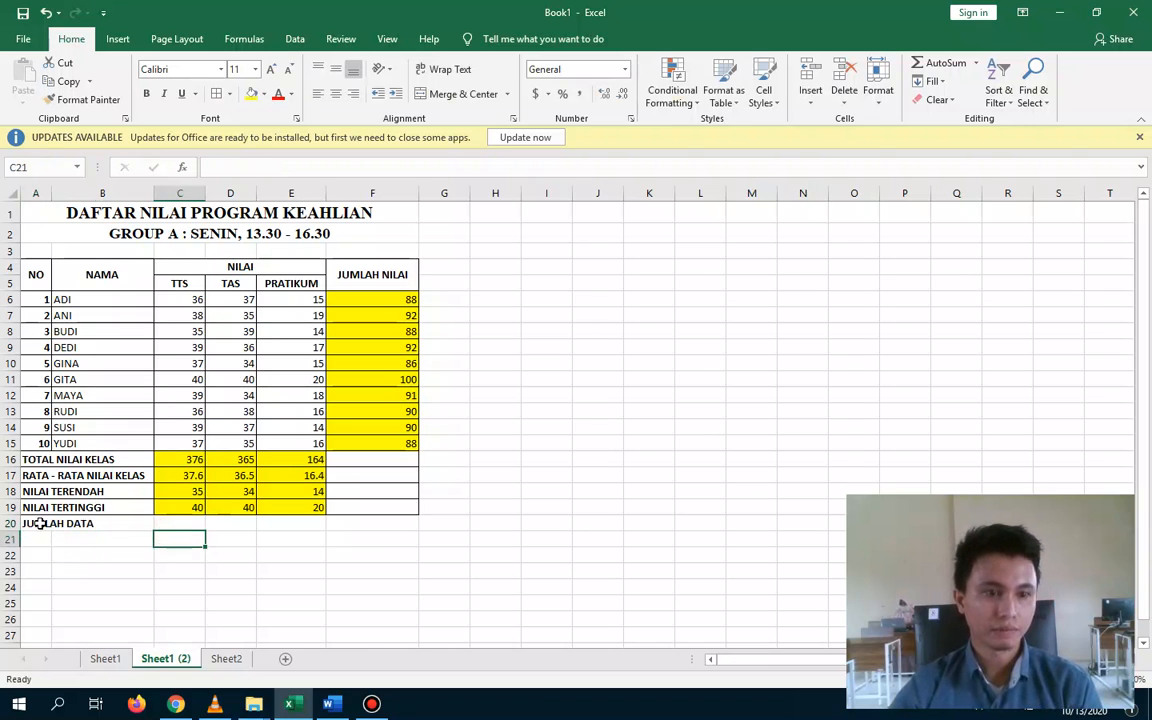
Apply all borders to the JUMLAH DATA row from A20 to C20
{"action": "left_click_drag", "start_coordinate": [22, 523], "coordinate": [180, 530]}
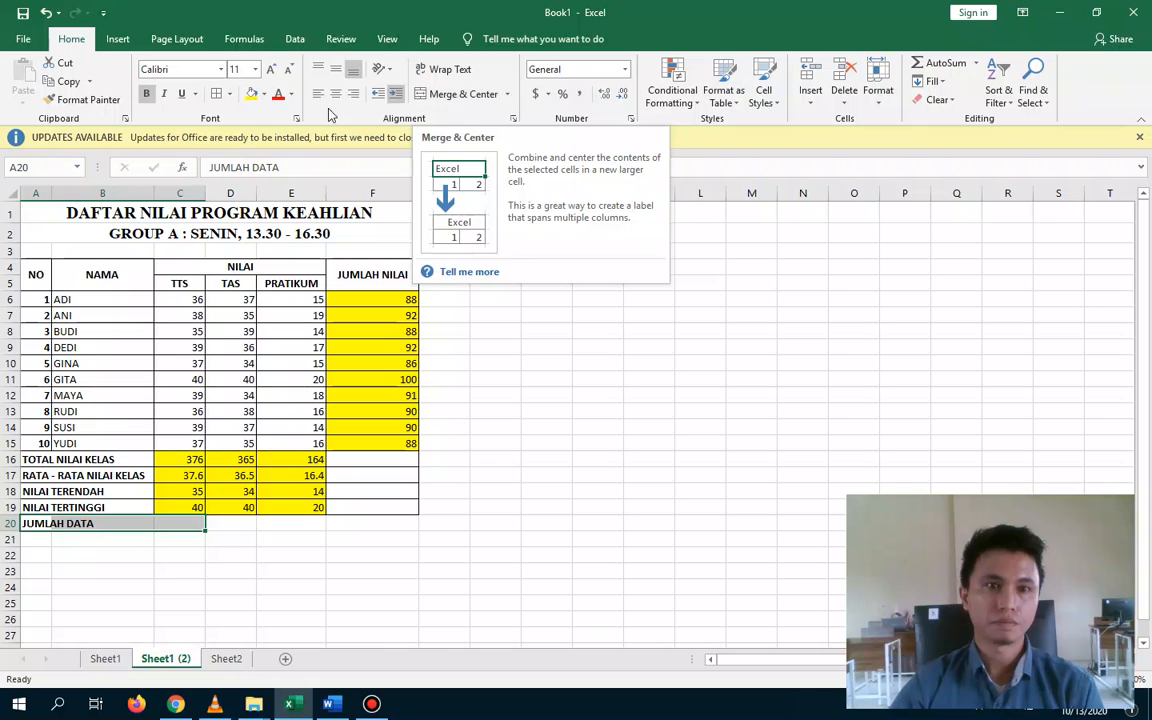
{"action": "left_click", "coordinate": [230, 94]}
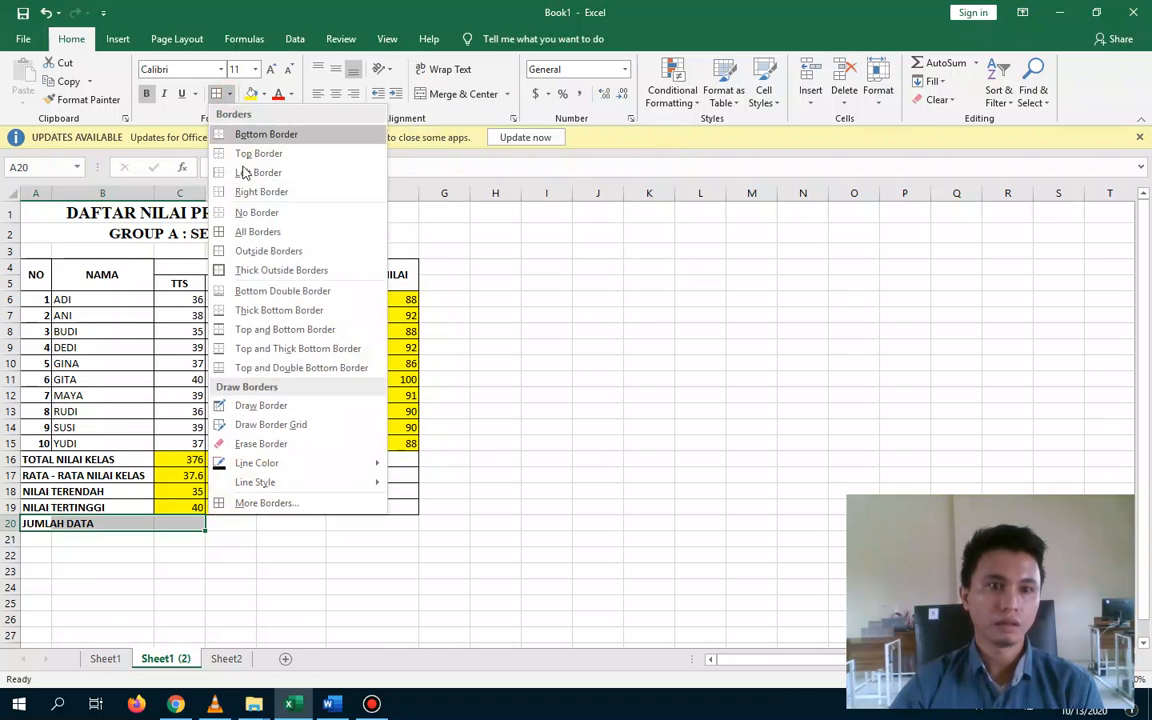
{"action": "left_click", "coordinate": [257, 231]}
{"action": "left_click", "coordinate": [231, 536]}
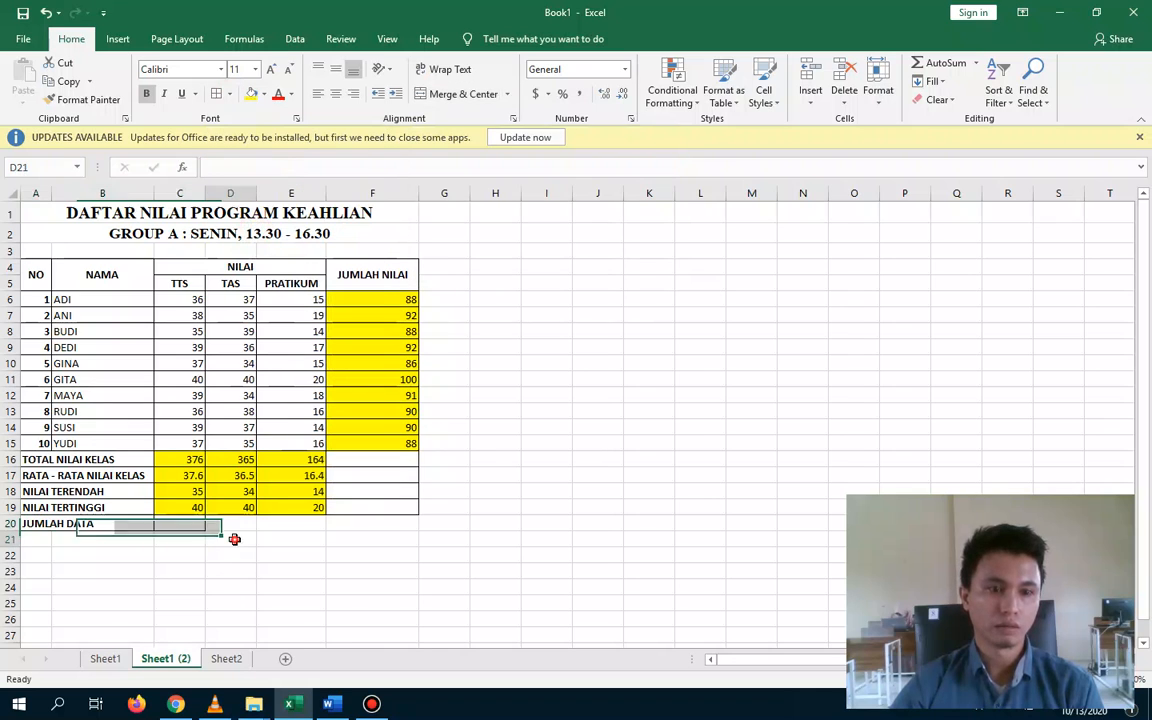
{"action": "left_click", "coordinate": [140, 566]}
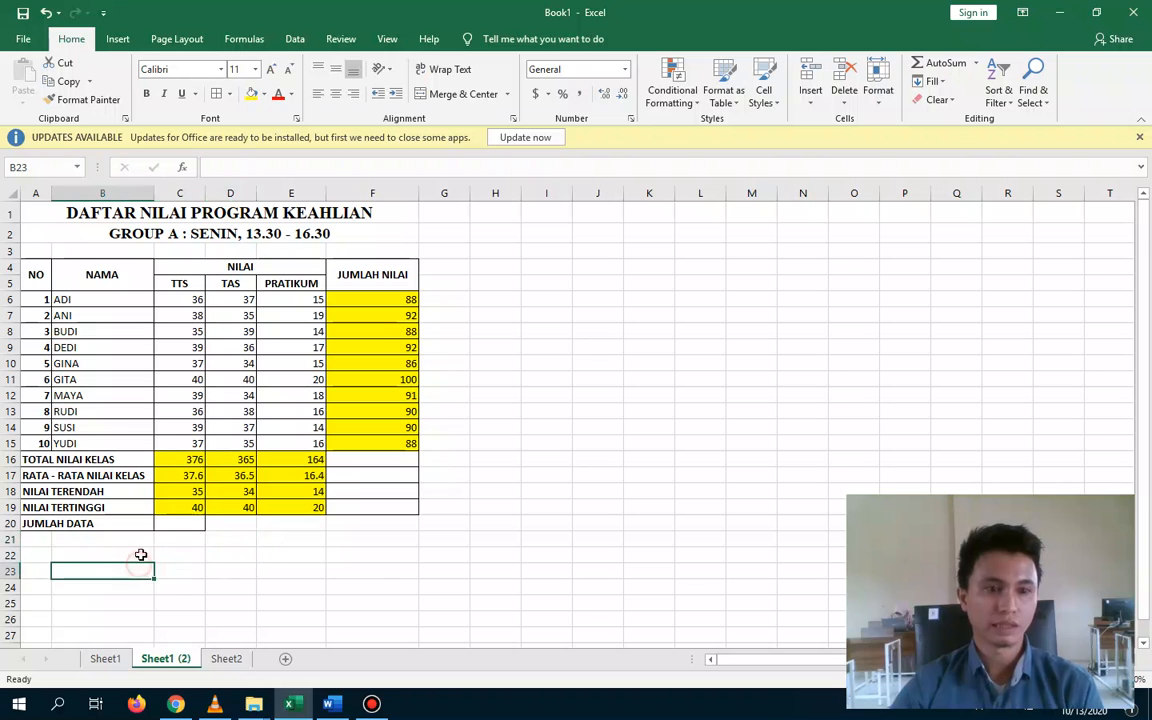
Select cell C20, check its Jumlah Data formula in the Word exercise, and return to the Excel table
{"action": "left_click", "coordinate": [180, 521]}
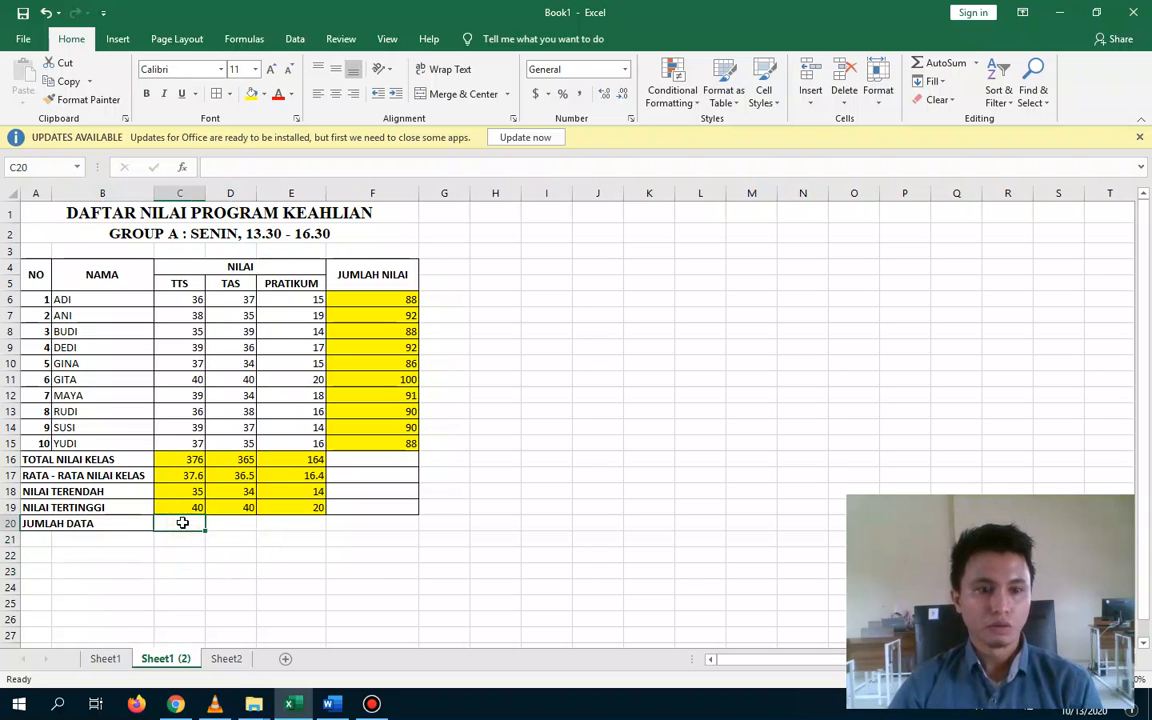
{"action": "key", "text": "alt+Tab"}
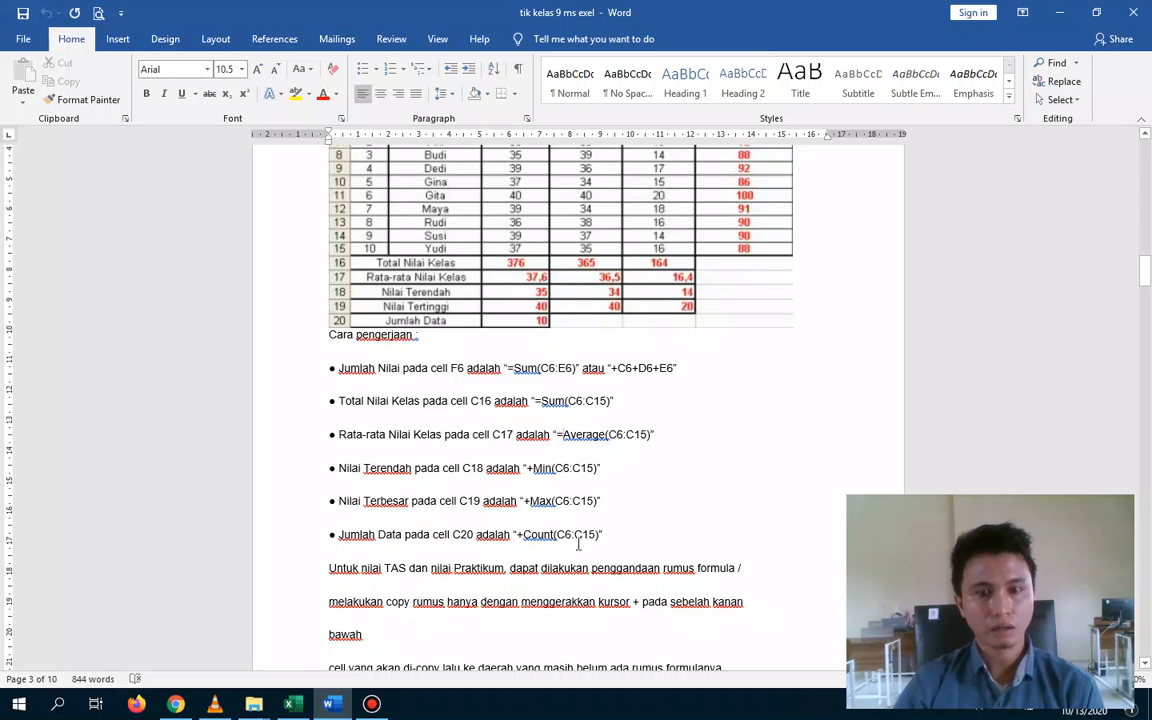
{"action": "left_click", "coordinate": [340, 710]}
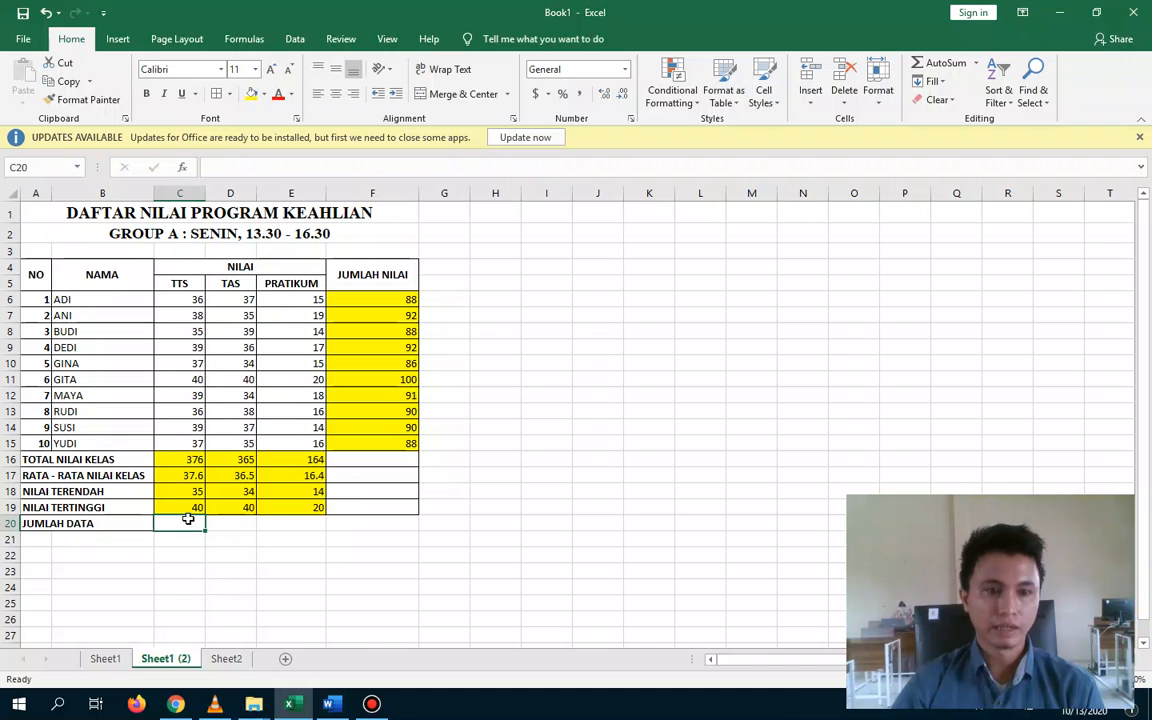
Enter =COUNT(C6:C15) in cell C20 of the JUMLAH DATA row, checking the formula against the Word exercise
{"action": "type", "text": "="}
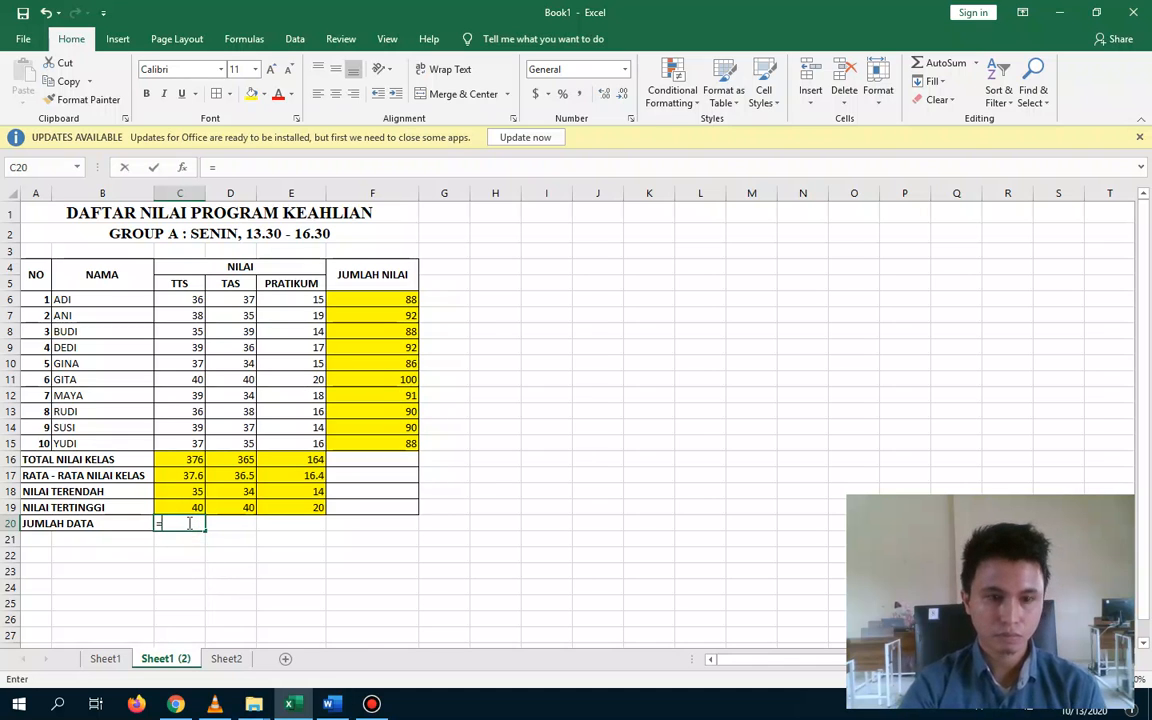
{"action": "type", "text": "COUNT"}
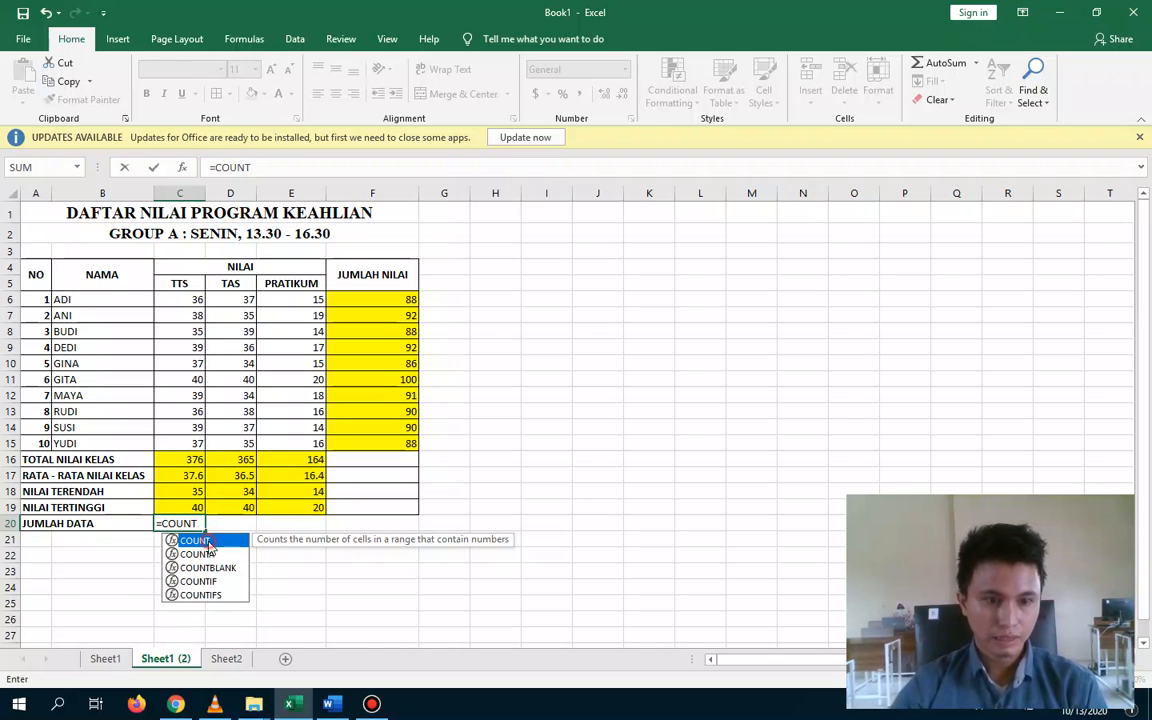
{"action": "double_click", "coordinate": [207, 541]}
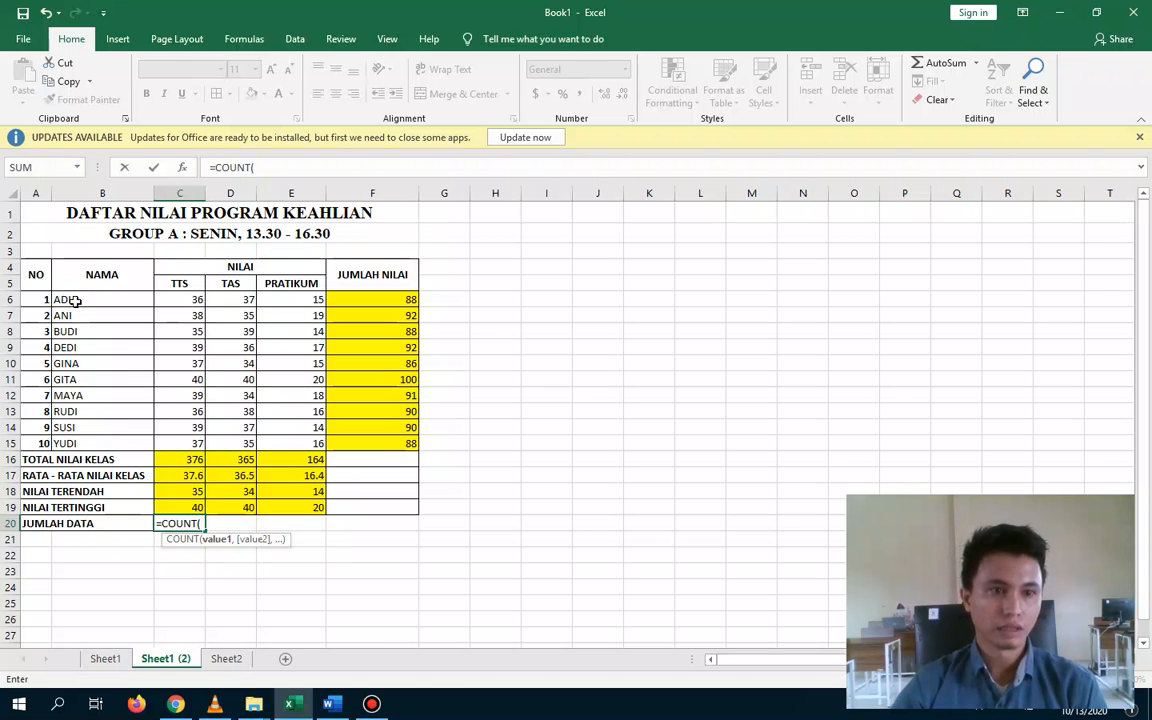
{"action": "left_click", "coordinate": [333, 705]}
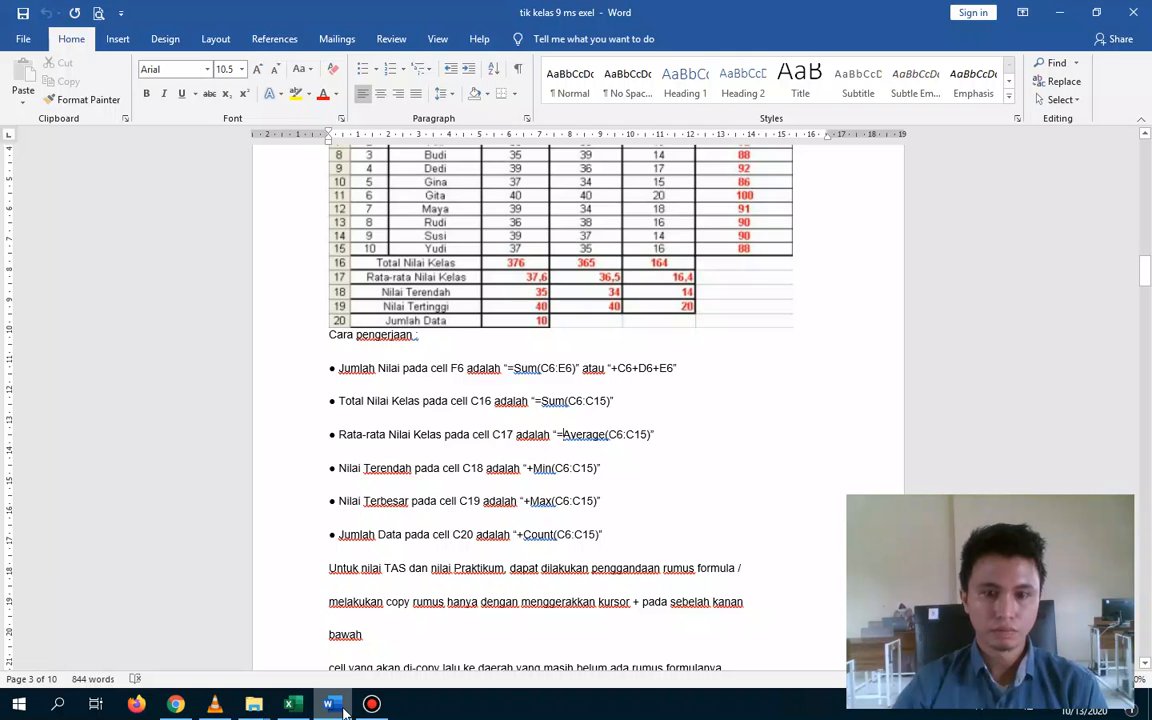
{"action": "left_click", "coordinate": [290, 705]}
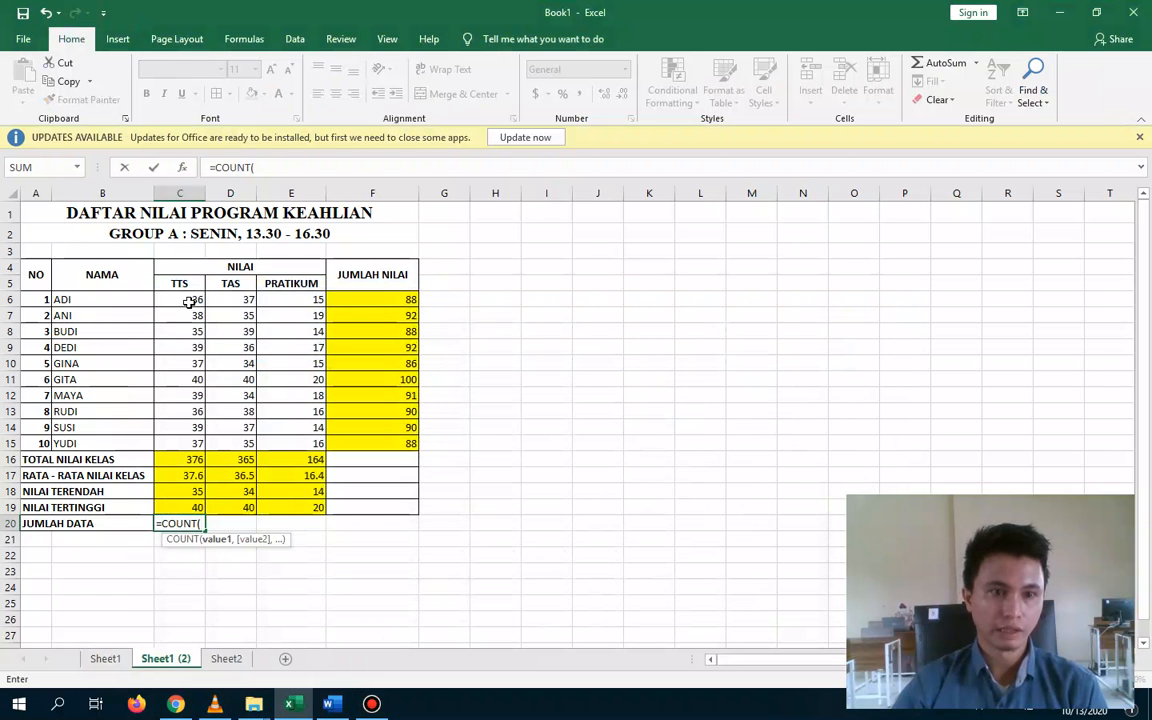
{"action": "left_click_drag", "start_coordinate": [190, 301], "coordinate": [192, 444]}
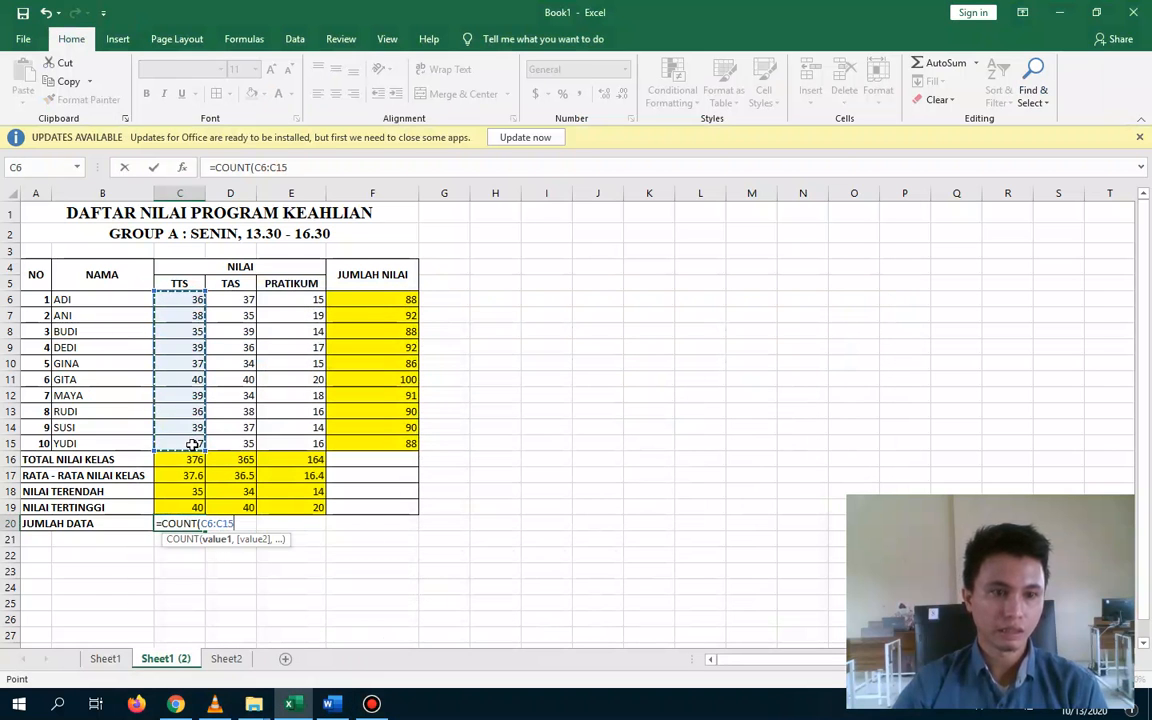
{"action": "type", "text": ")"}
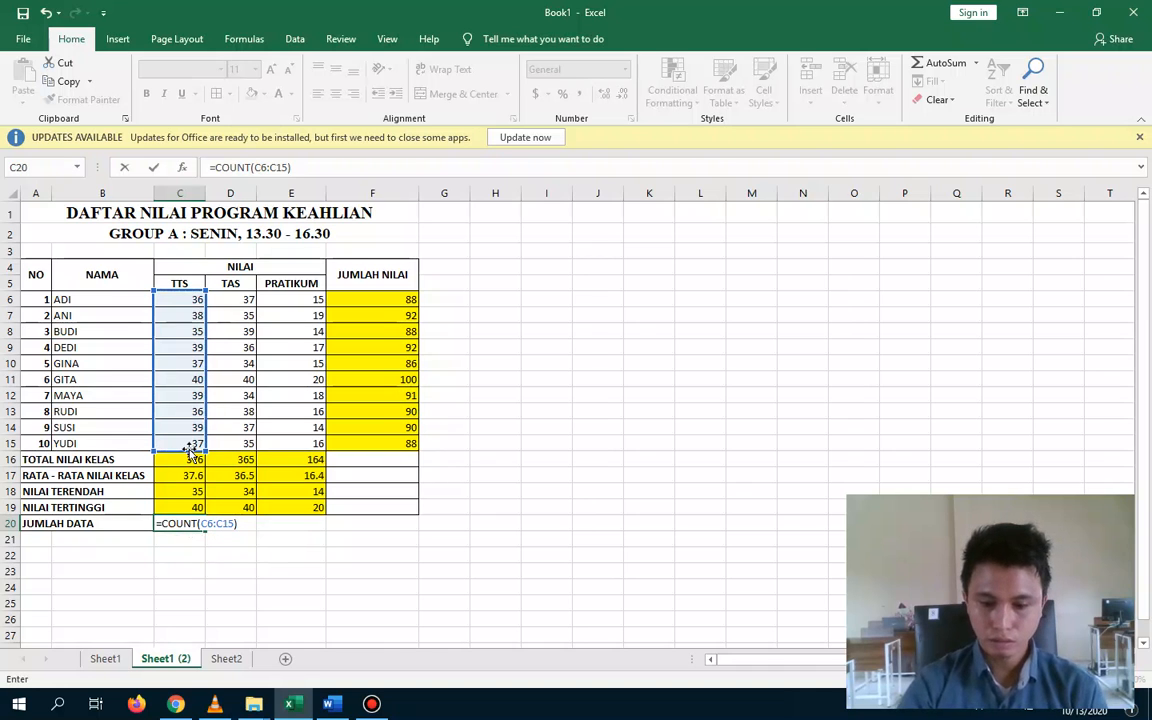
{"action": "key", "text": "Return"}
Fill the JUMLAH DATA result cell C20 with yellow
{"action": "left_click", "coordinate": [235, 521]}
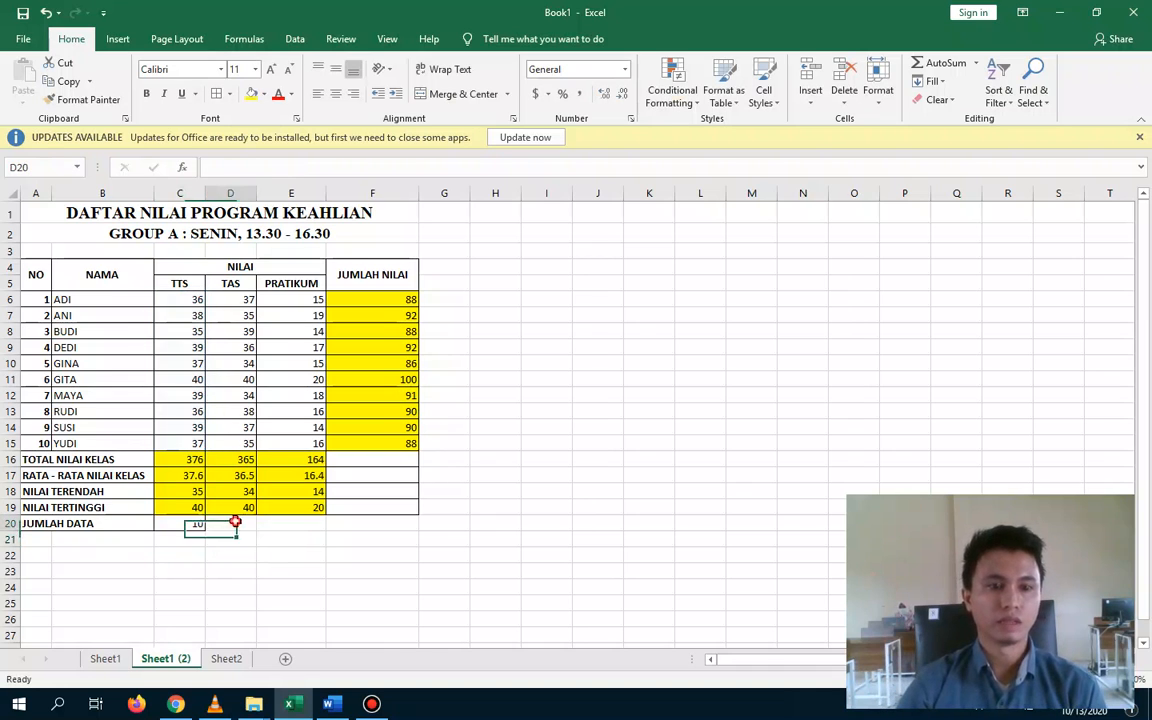
{"action": "left_click", "coordinate": [305, 540]}
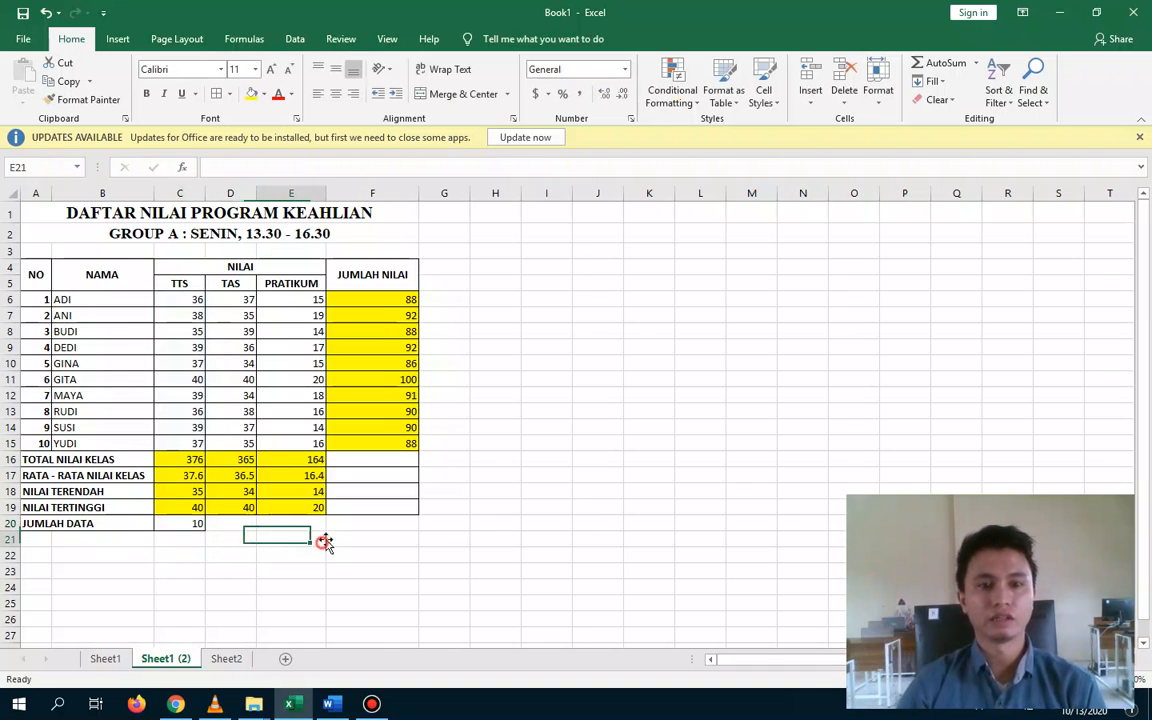
{"action": "left_click", "coordinate": [165, 525]}
{"action": "left_click", "coordinate": [252, 93]}
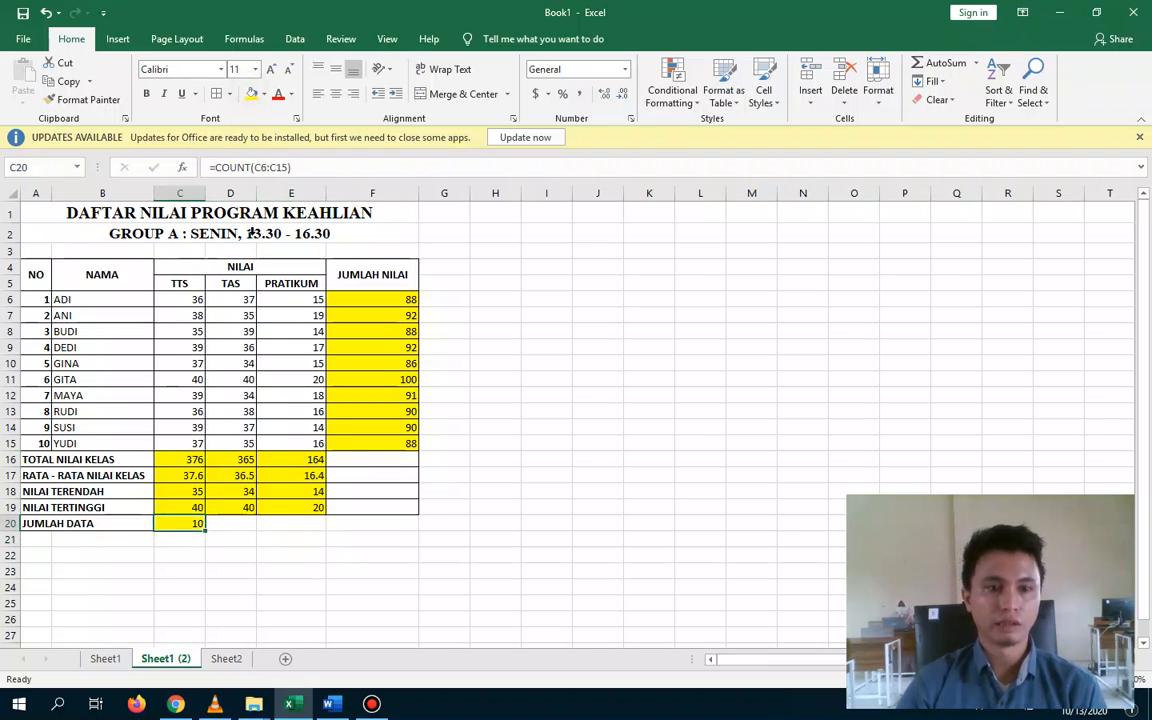
Erase the borders around the empty cells F16:F19 beneath the JUMLAH NILAI column
{"action": "left_click", "coordinate": [374, 465]}
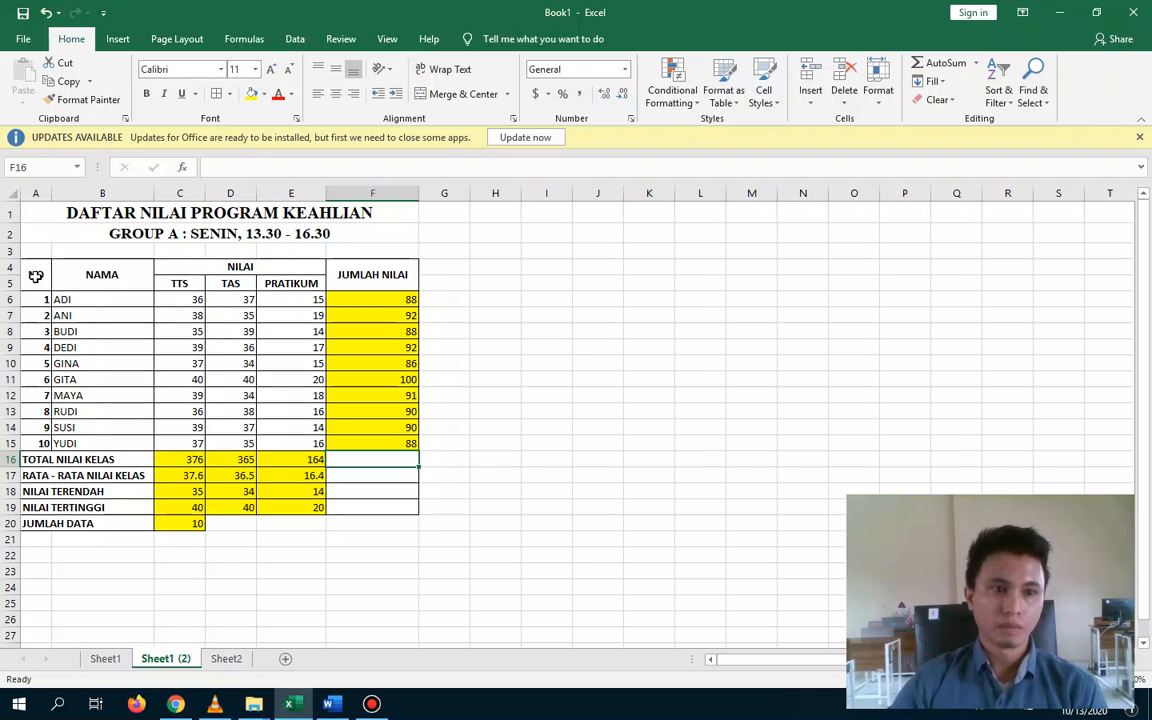
{"action": "left_click_drag", "start_coordinate": [35, 276], "coordinate": [387, 287]}
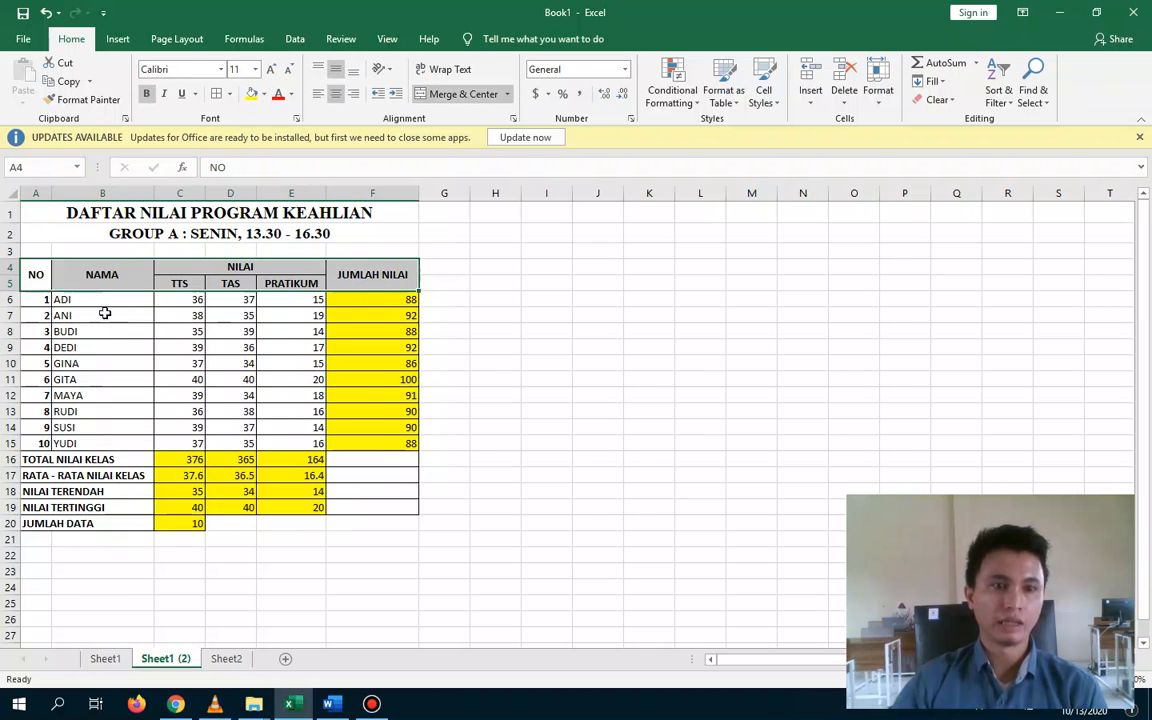
{"action": "left_click_drag", "start_coordinate": [370, 464], "coordinate": [375, 507]}
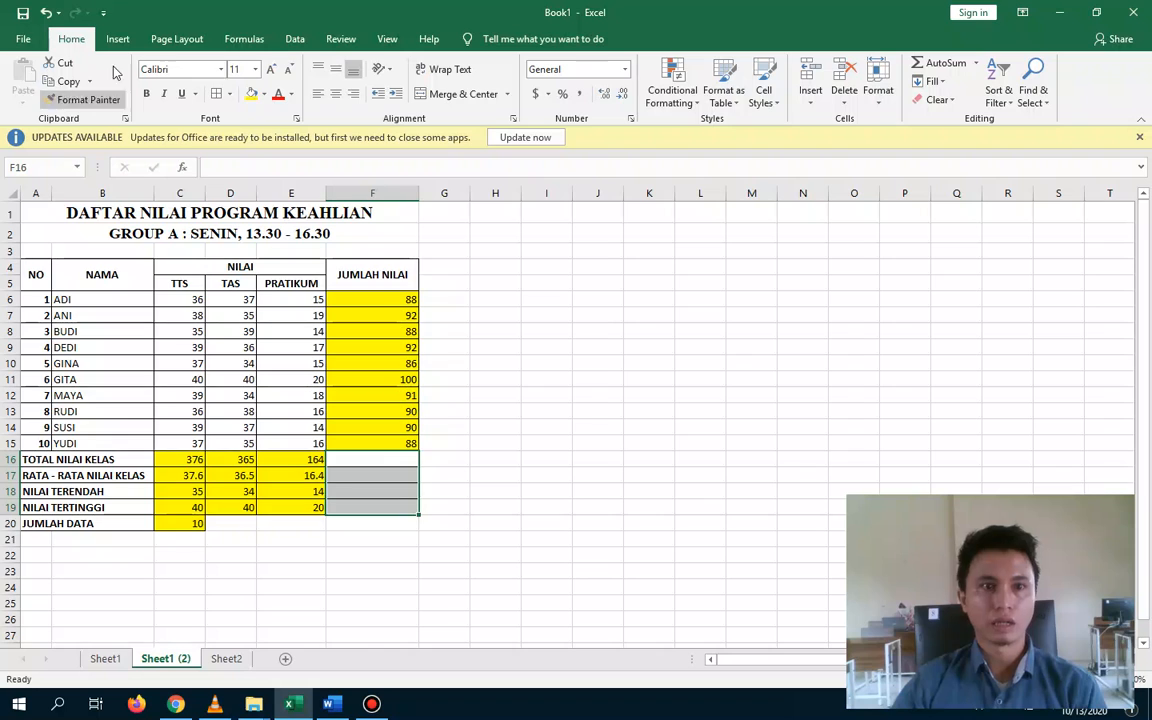
{"action": "left_click", "coordinate": [229, 94]}
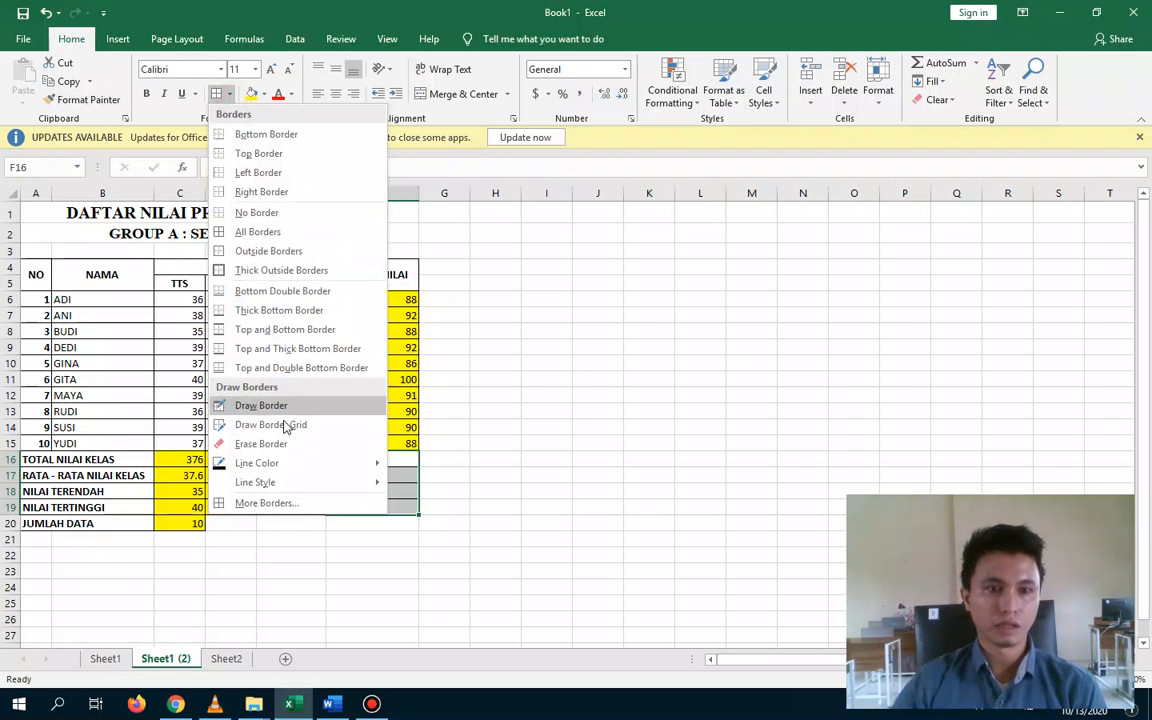
{"action": "left_click", "coordinate": [284, 446]}
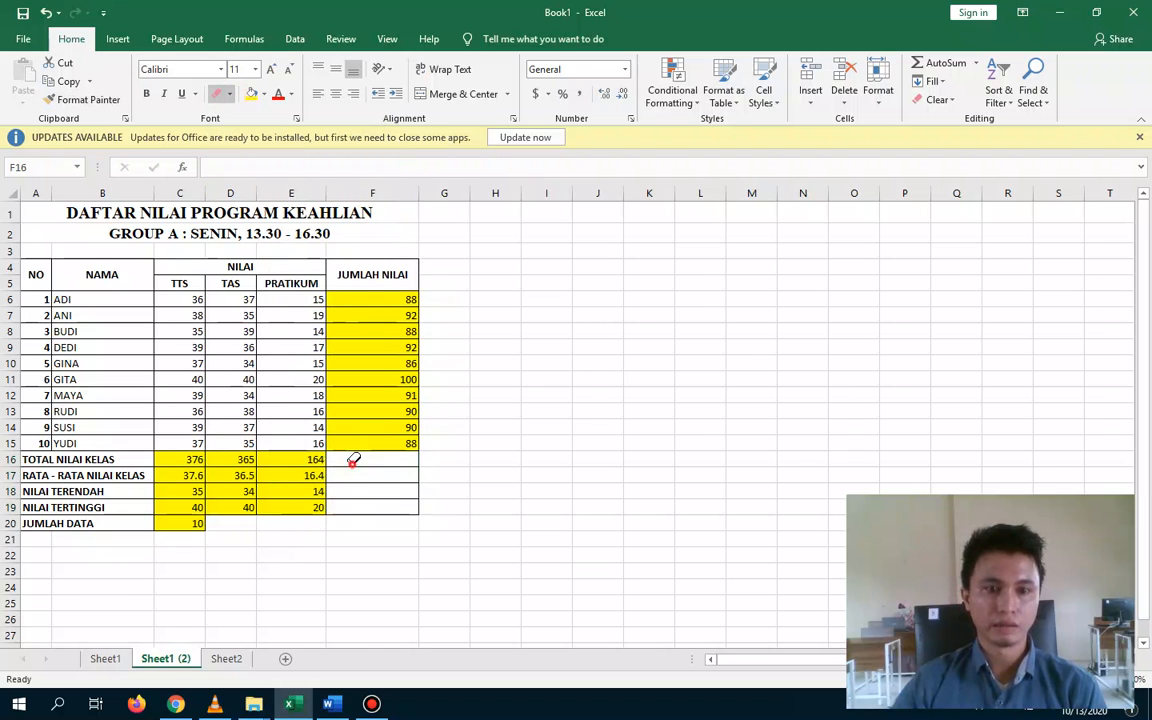
{"action": "left_click", "coordinate": [351, 465]}
{"action": "left_click", "coordinate": [359, 483]}
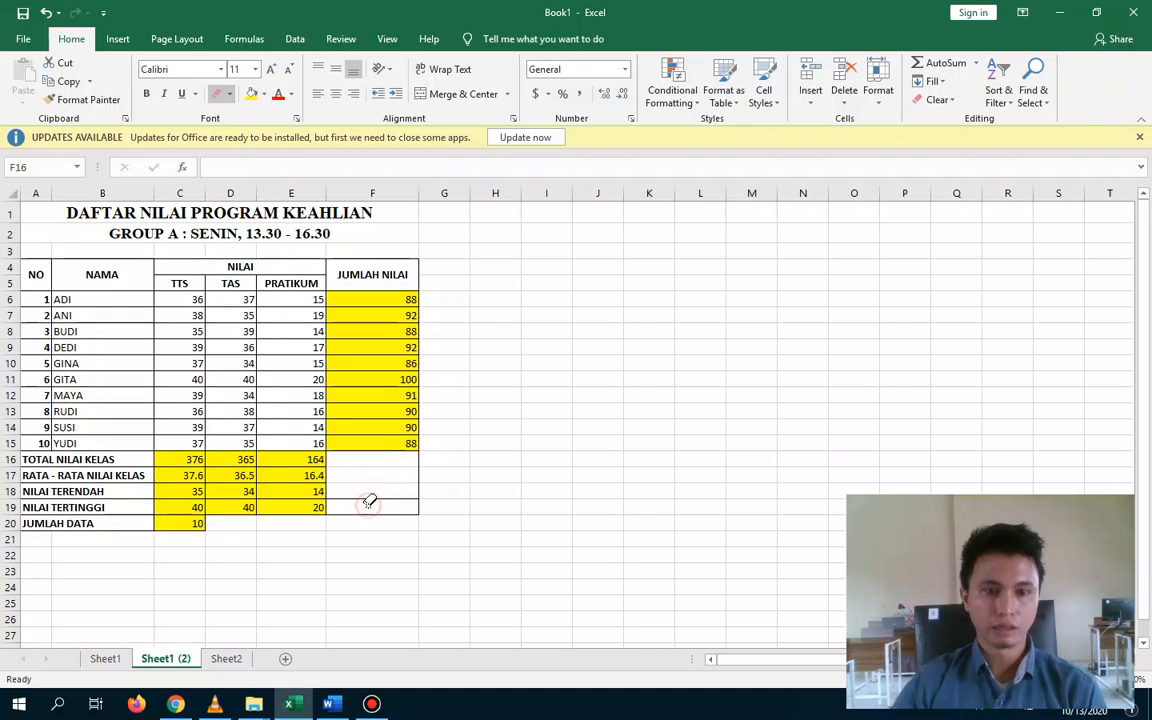
{"action": "left_click", "coordinate": [372, 500]}
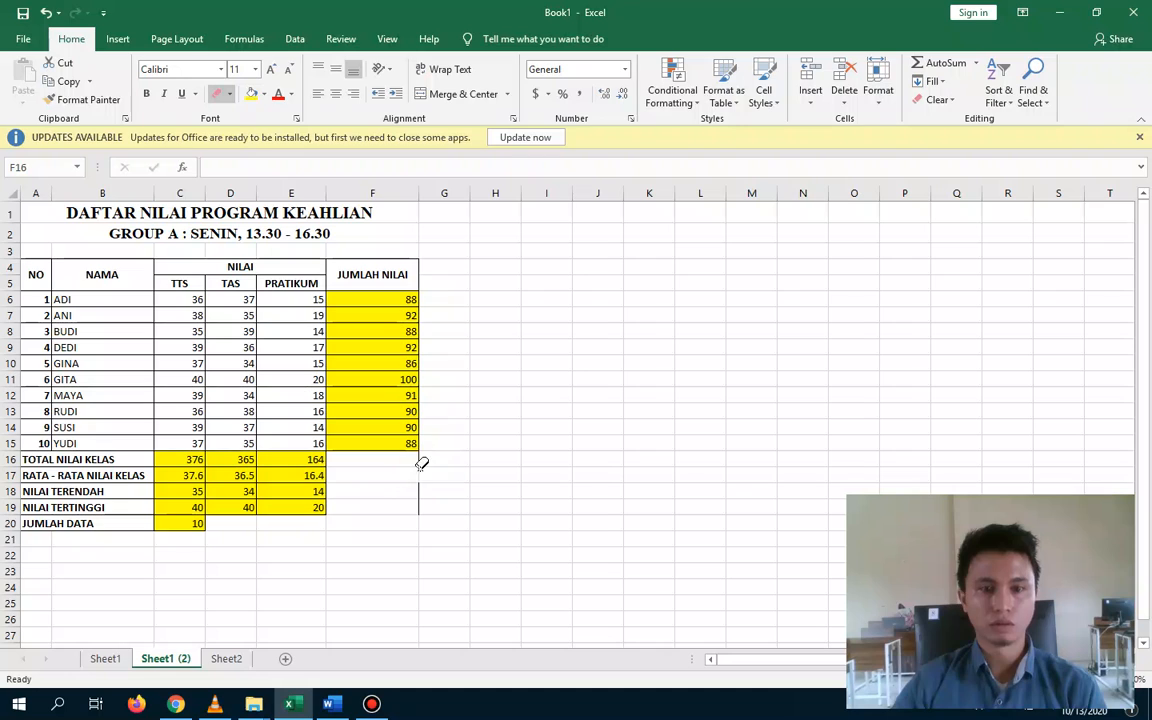
{"action": "left_click_drag", "start_coordinate": [424, 459], "coordinate": [424, 490]}
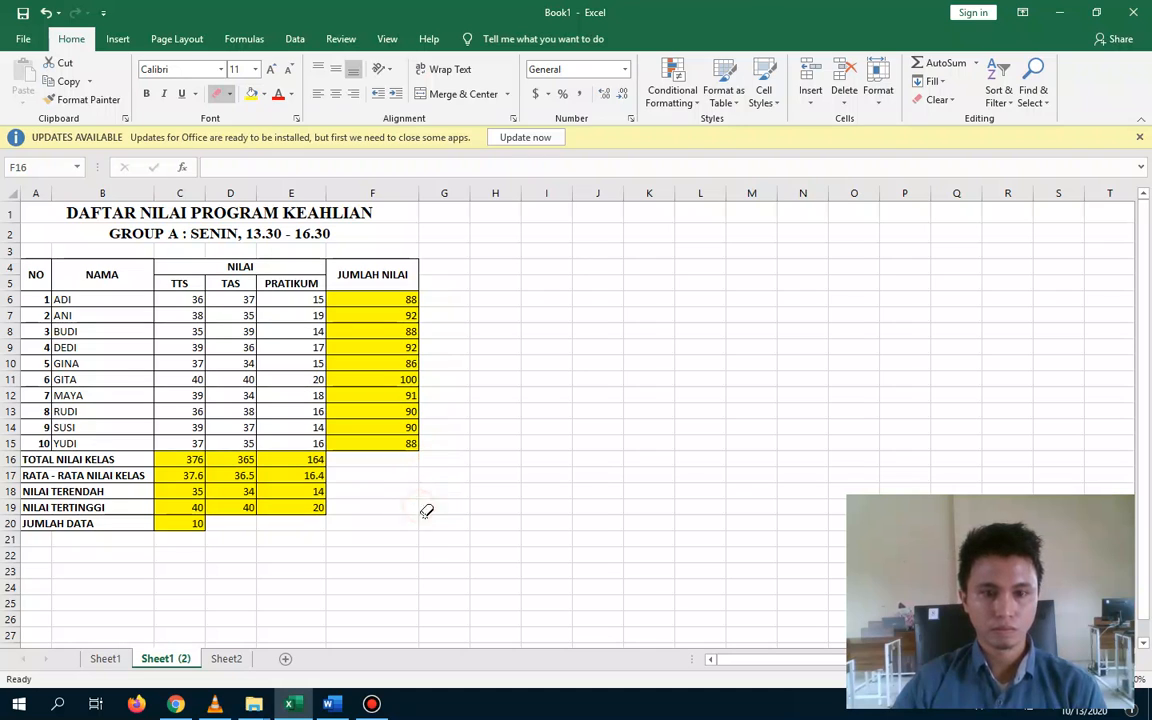
{"action": "key", "text": "Escape"}
{"action": "left_click", "coordinate": [500, 459]}
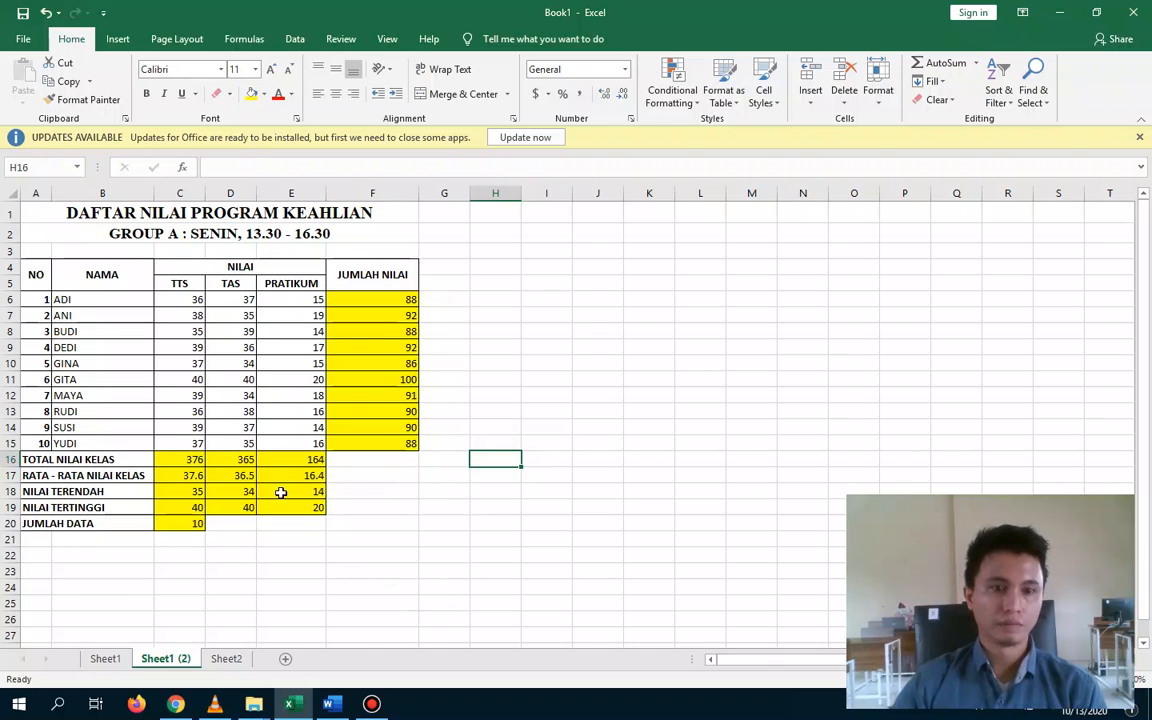
Apply thick outside borders around the main score table A4:F15
{"action": "left_click_drag", "start_coordinate": [33, 274], "coordinate": [389, 447]}
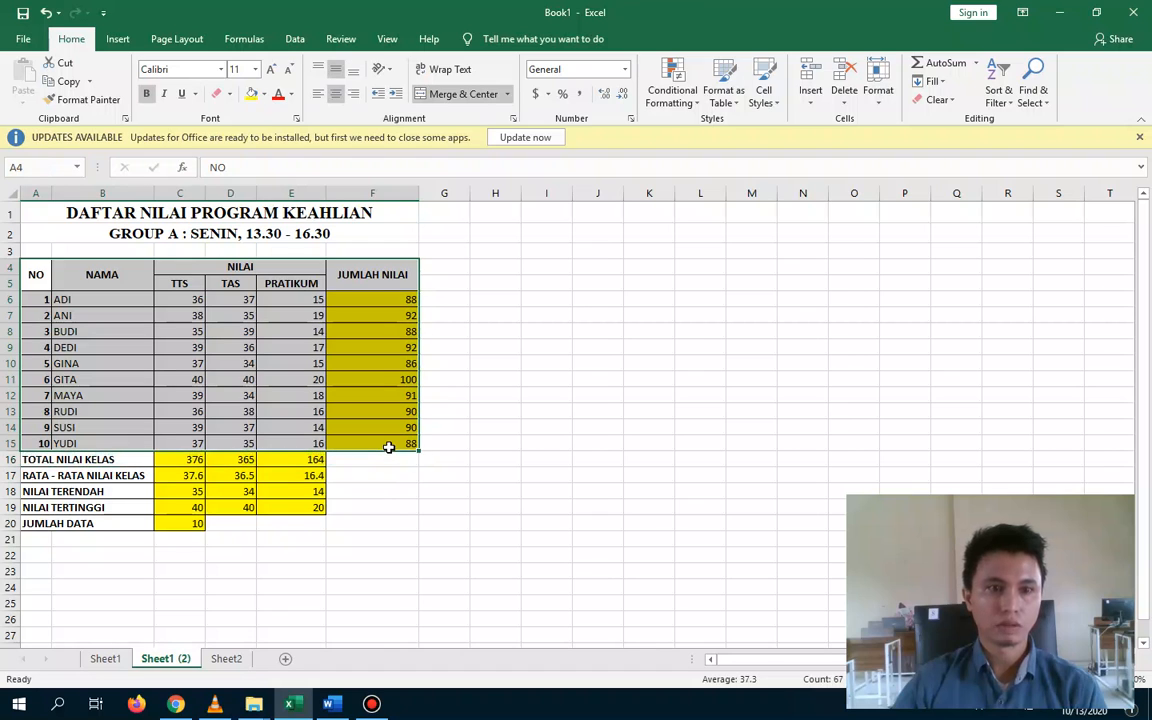
{"action": "left_click", "coordinate": [229, 93]}
{"action": "left_click", "coordinate": [251, 271]}
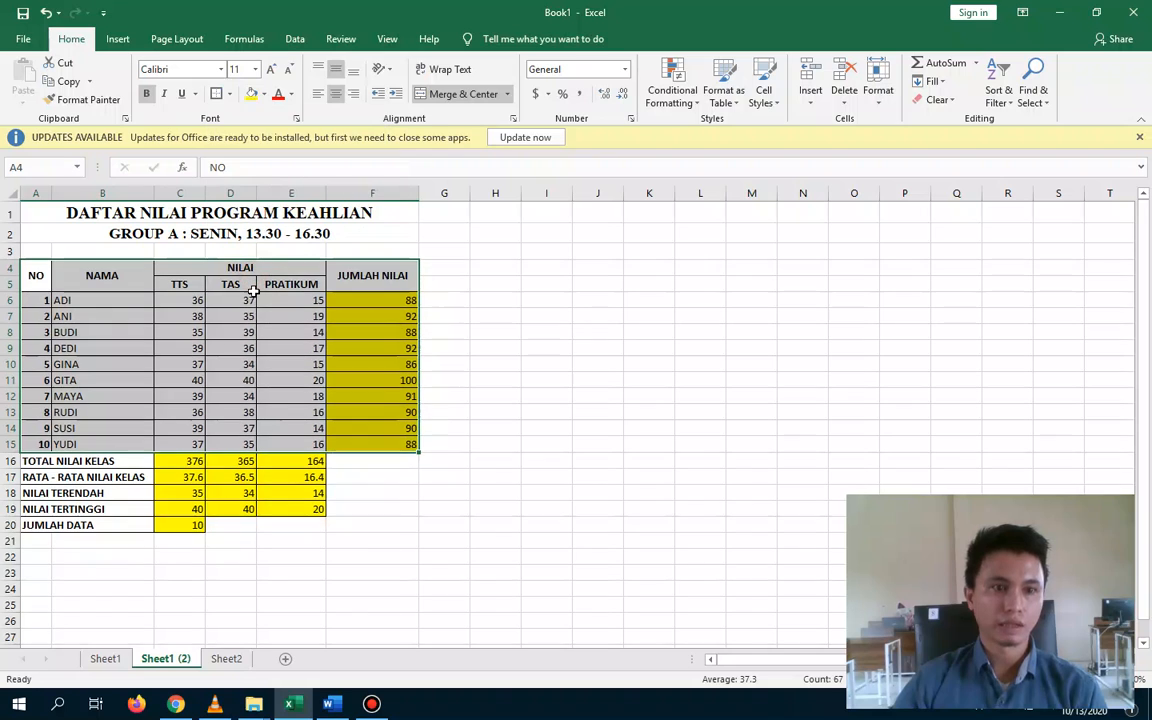
Apply thick outside borders to the header block A4:F5 and individually to the NAMA, TTS, TAS and PRATIKUM header cells
{"action": "left_click_drag", "start_coordinate": [34, 277], "coordinate": [341, 284]}
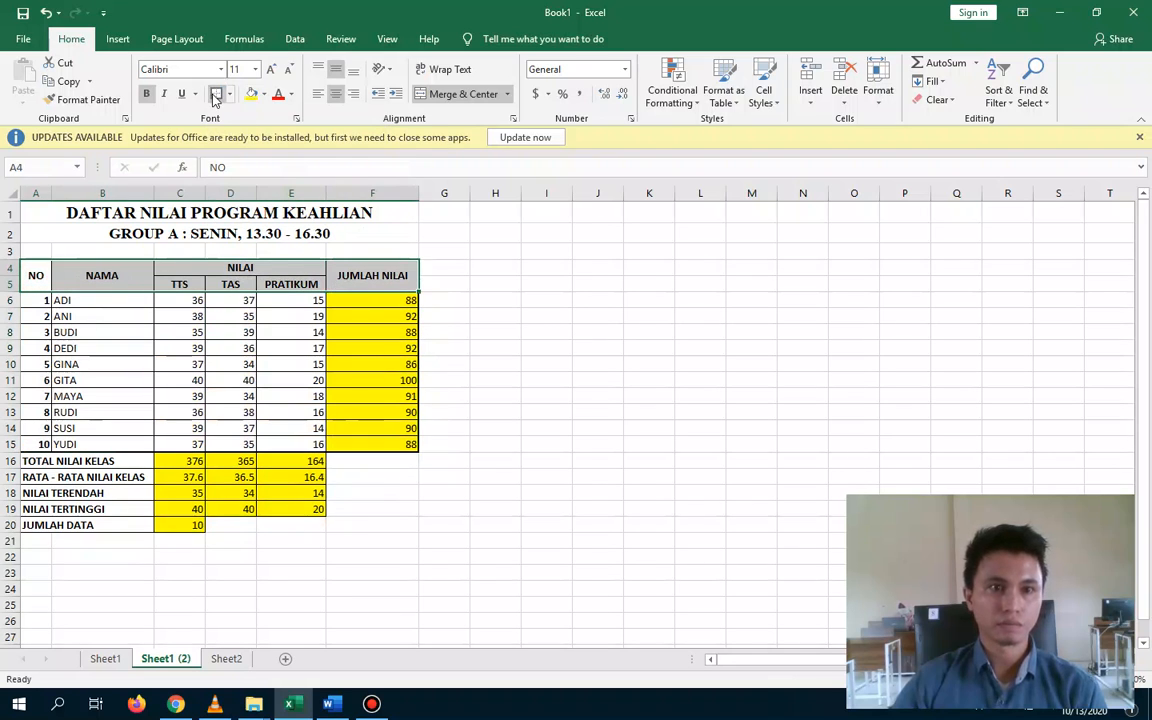
{"action": "left_click", "coordinate": [139, 285]}
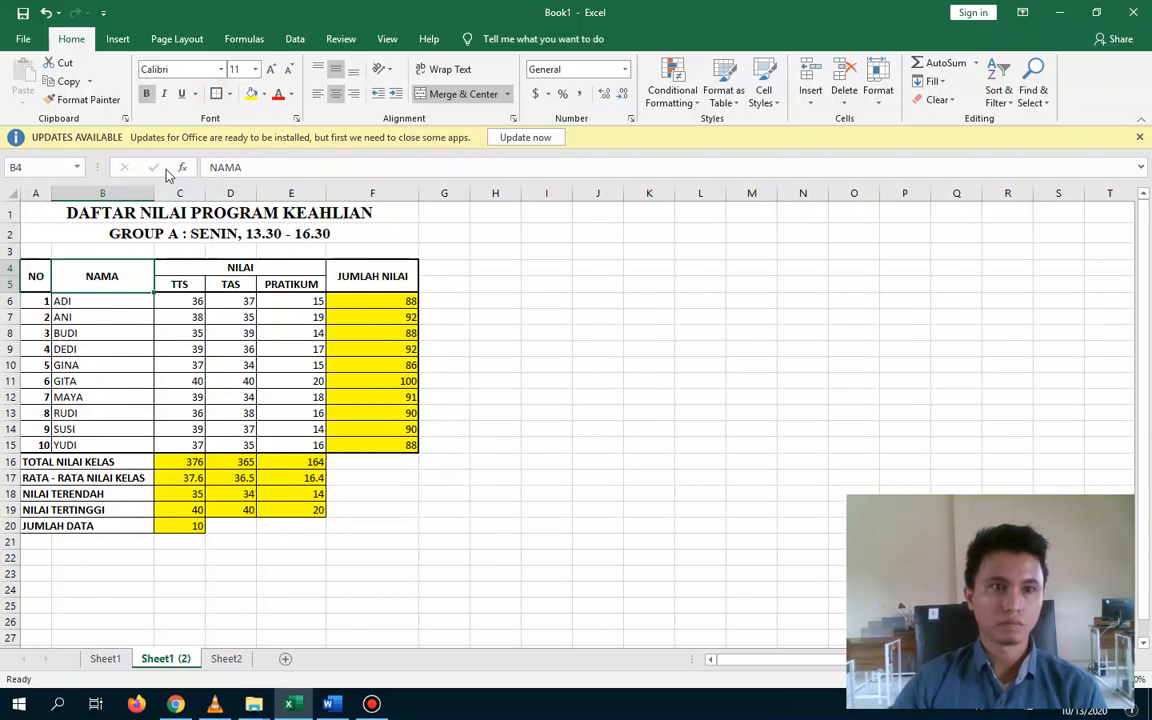
{"action": "left_click", "coordinate": [177, 284]}
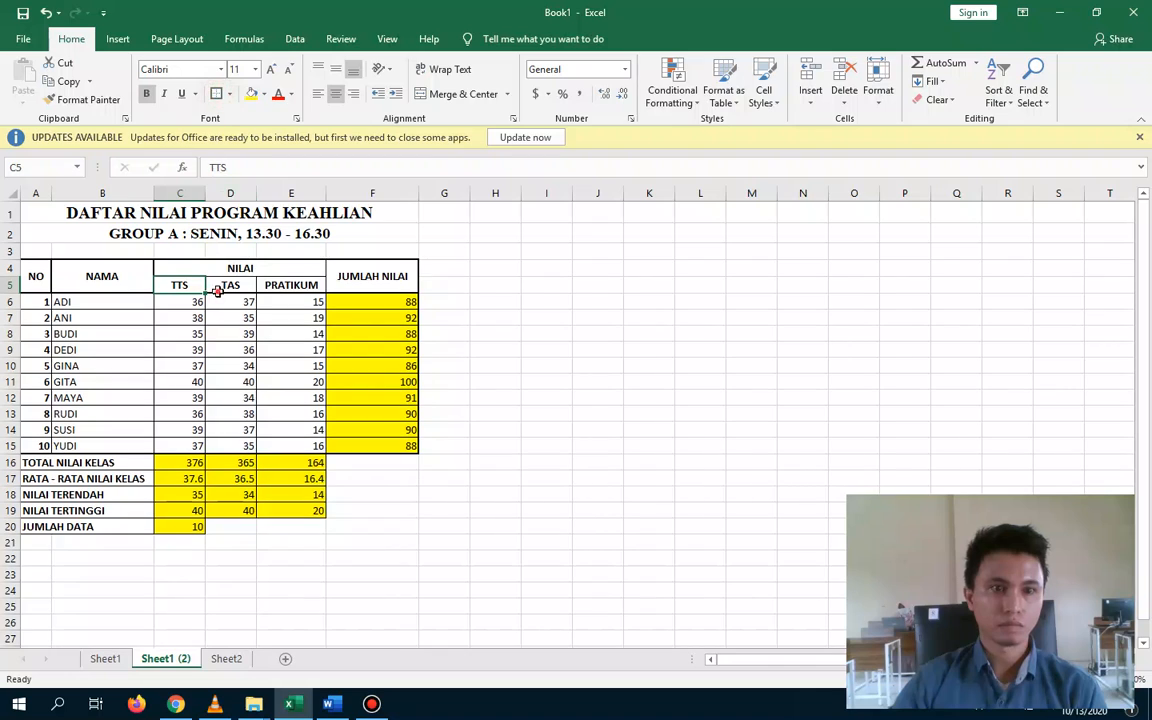
{"action": "left_click", "coordinate": [217, 290]}
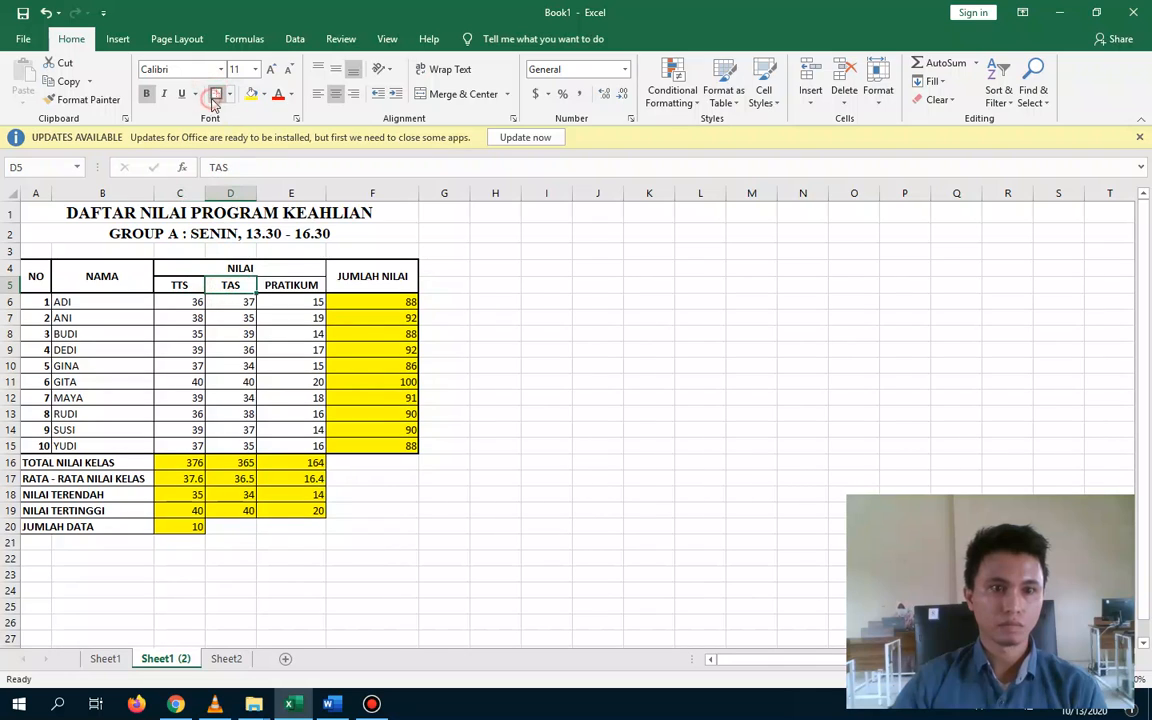
{"action": "left_click", "coordinate": [280, 287]}
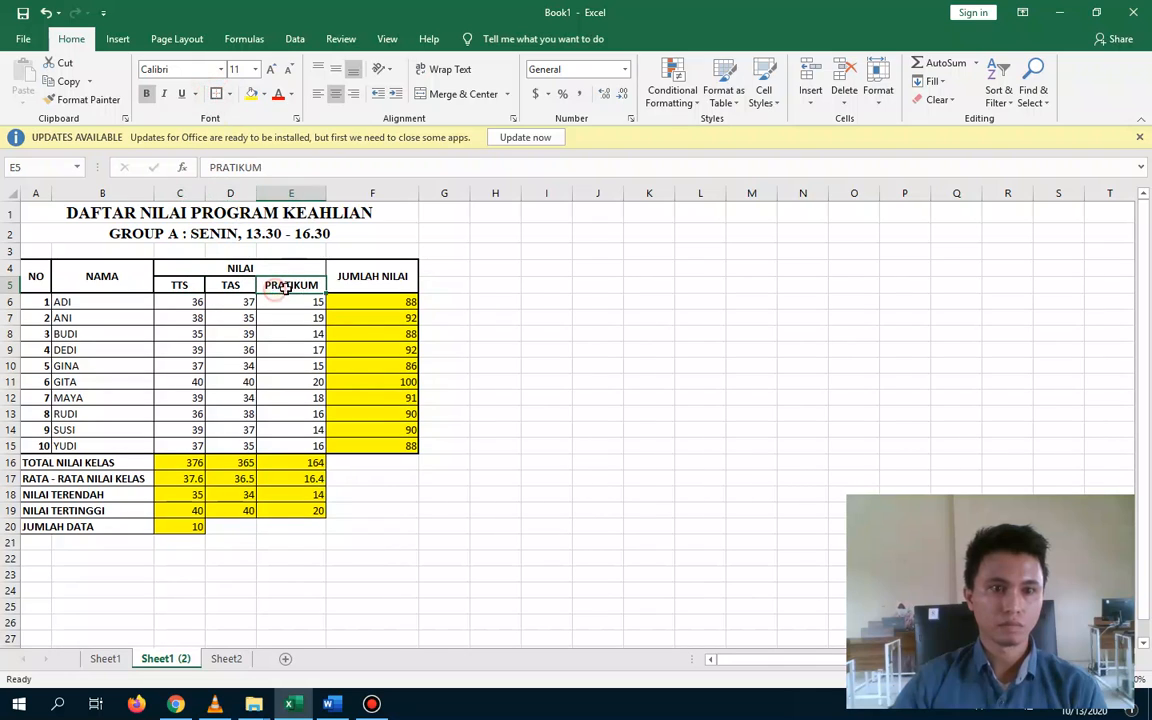
{"action": "left_click", "coordinate": [229, 94]}
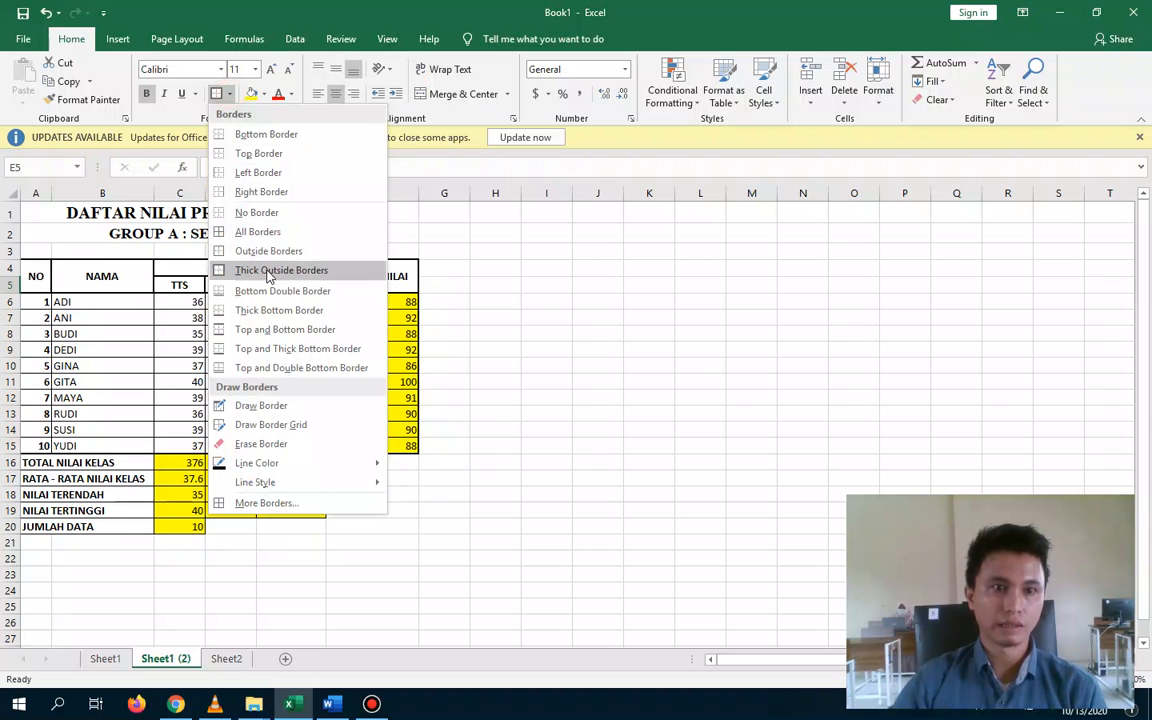
{"action": "left_click", "coordinate": [268, 273]}
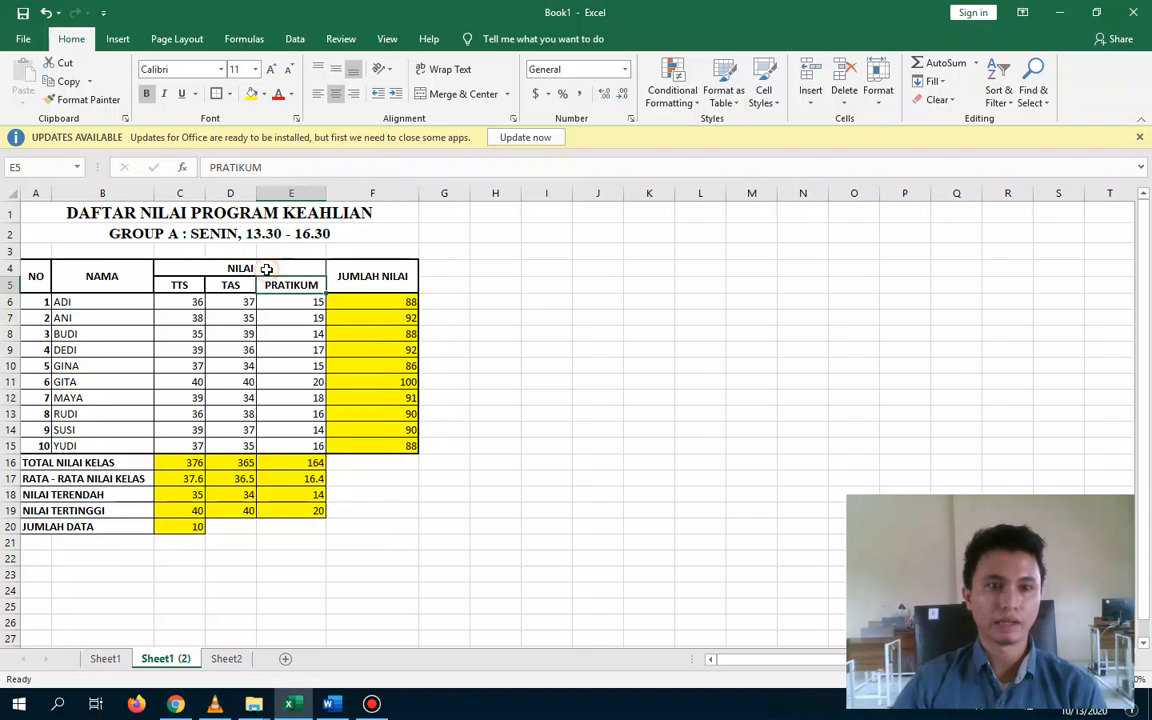
{"action": "left_click", "coordinate": [482, 289]}
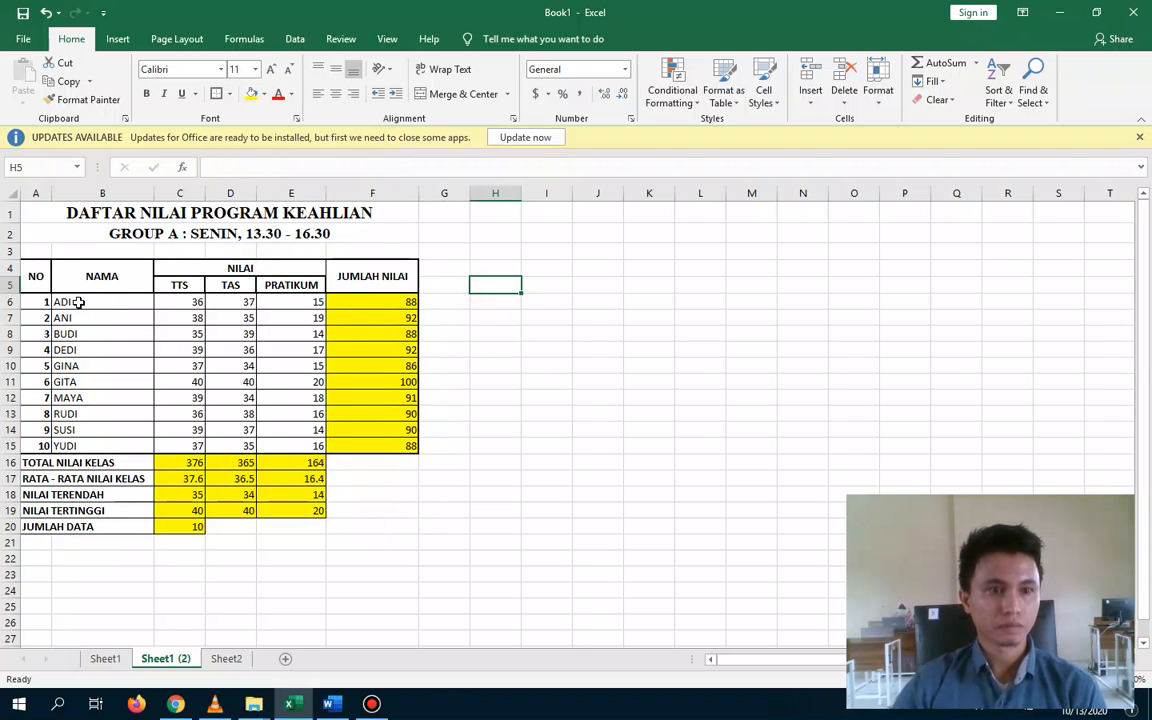
Apply thick outside borders separately to the student-name, TTS, TAS and PRATIKUM data columns in rows 6 to 15
{"action": "left_click_drag", "start_coordinate": [77, 302], "coordinate": [87, 447]}
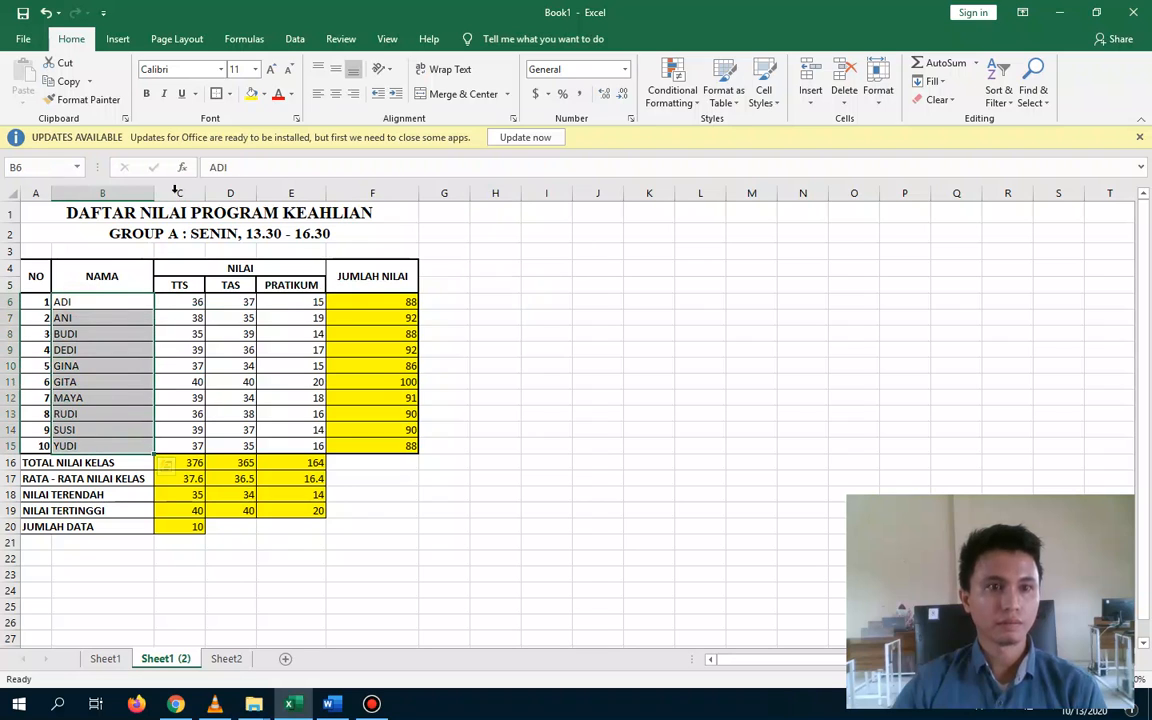
{"action": "left_click_drag", "start_coordinate": [175, 301], "coordinate": [180, 445]}
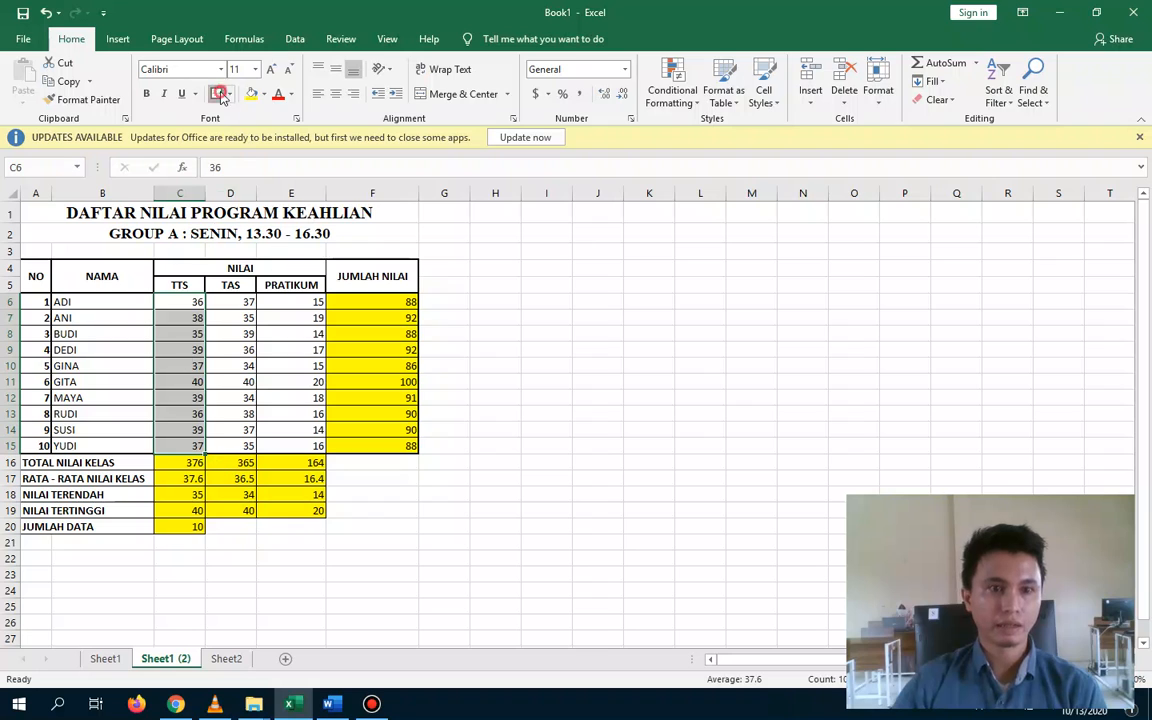
{"action": "left_click_drag", "start_coordinate": [231, 301], "coordinate": [238, 447]}
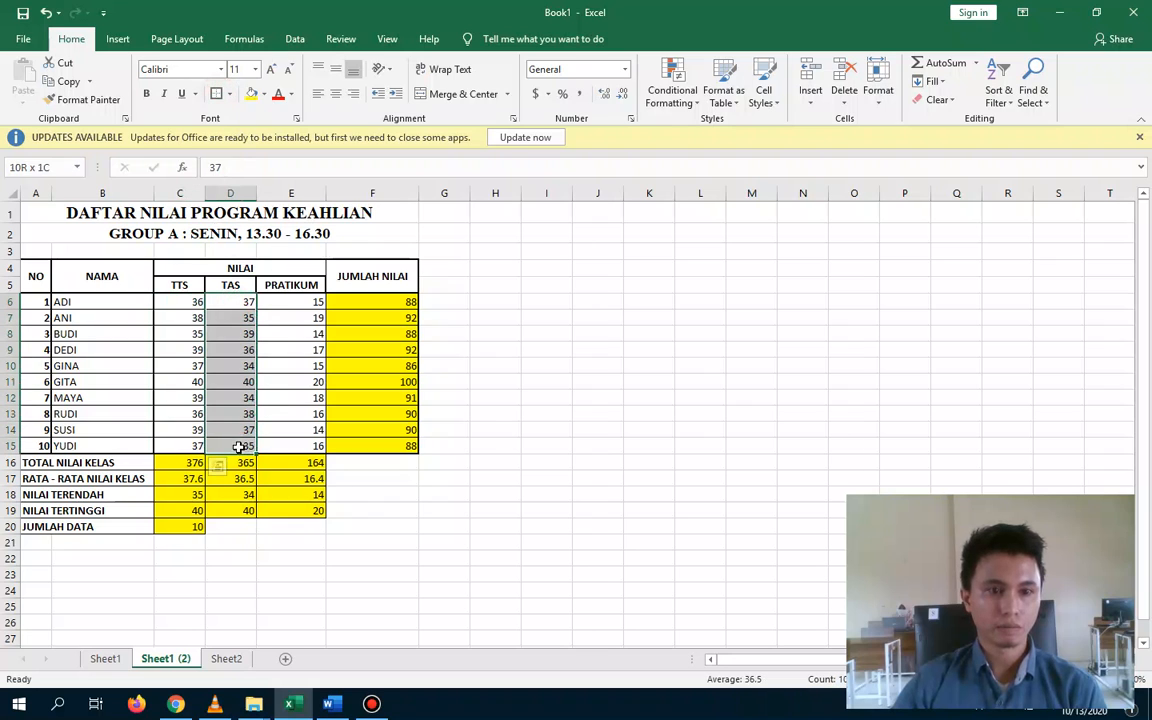
{"action": "left_click_drag", "start_coordinate": [290, 302], "coordinate": [300, 445]}
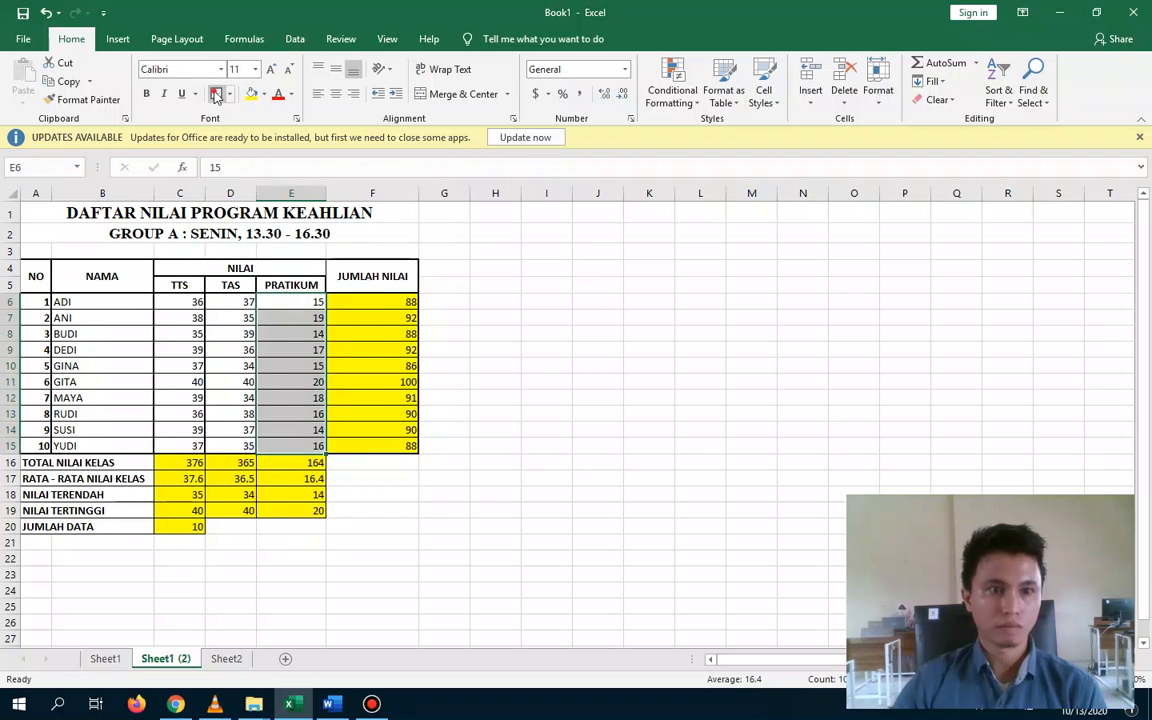
{"action": "left_click", "coordinate": [630, 378]}
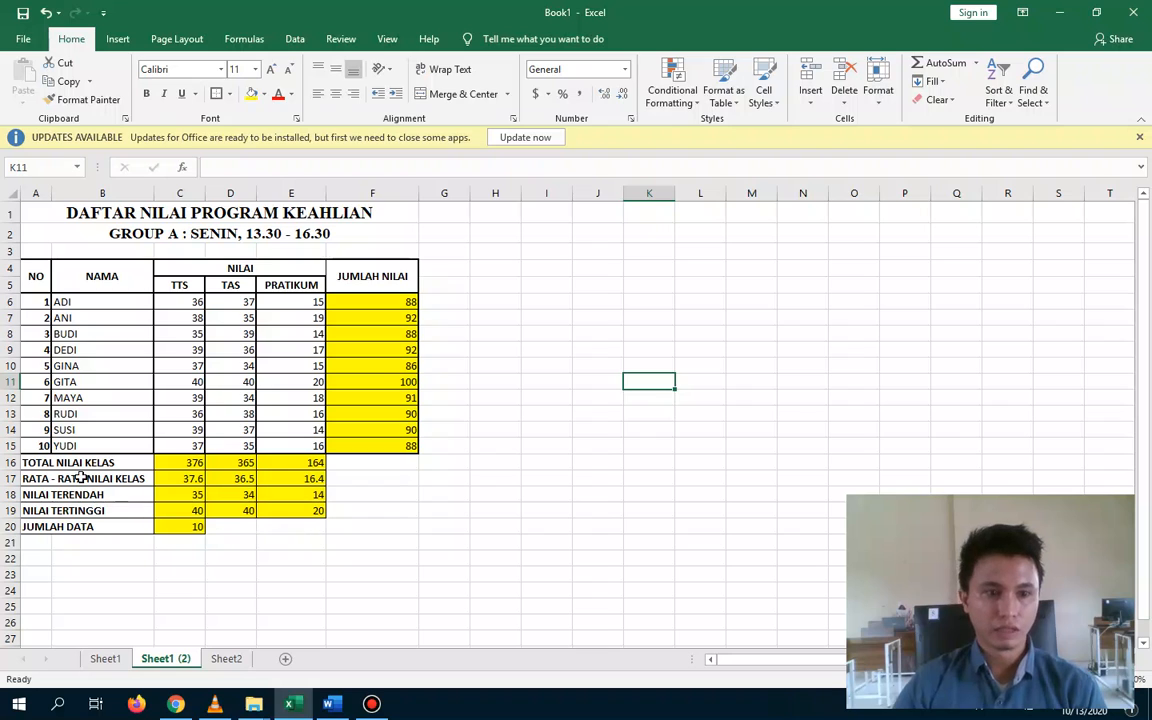
Draw thick solid borders along the outer edges and column dividers of the summary values in C16:E19
{"action": "left_click_drag", "start_coordinate": [45, 460], "coordinate": [105, 526]}
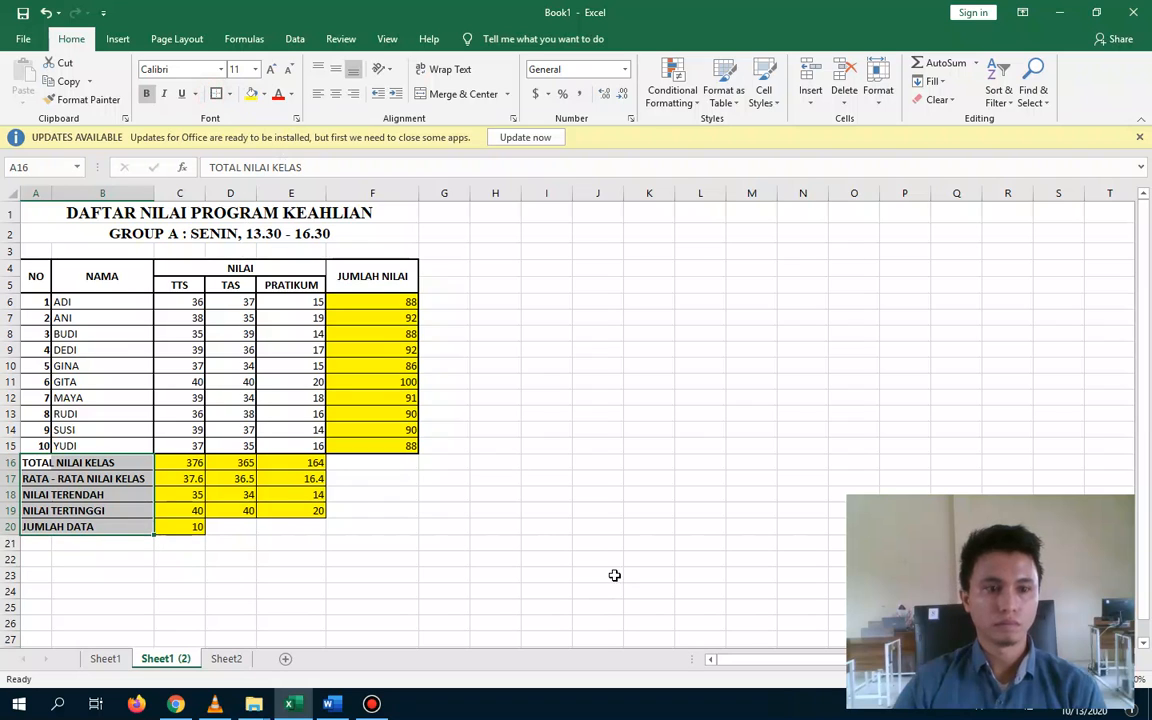
{"action": "left_click", "coordinate": [597, 541]}
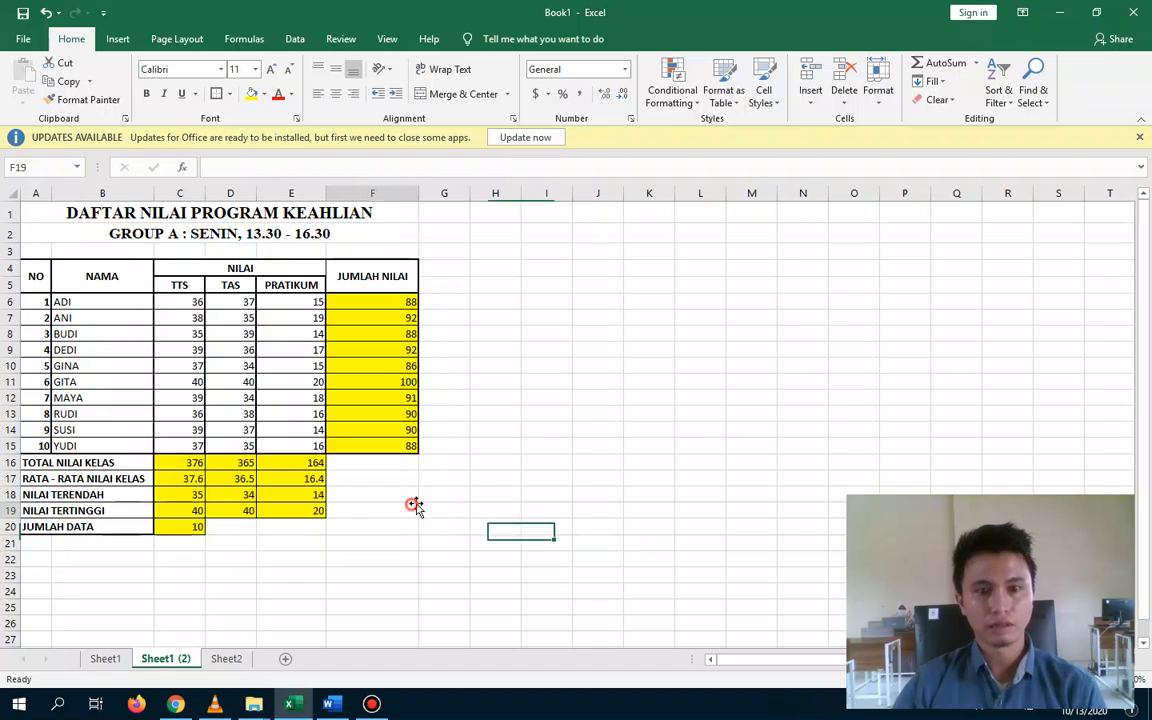
{"action": "left_click", "coordinate": [551, 508]}
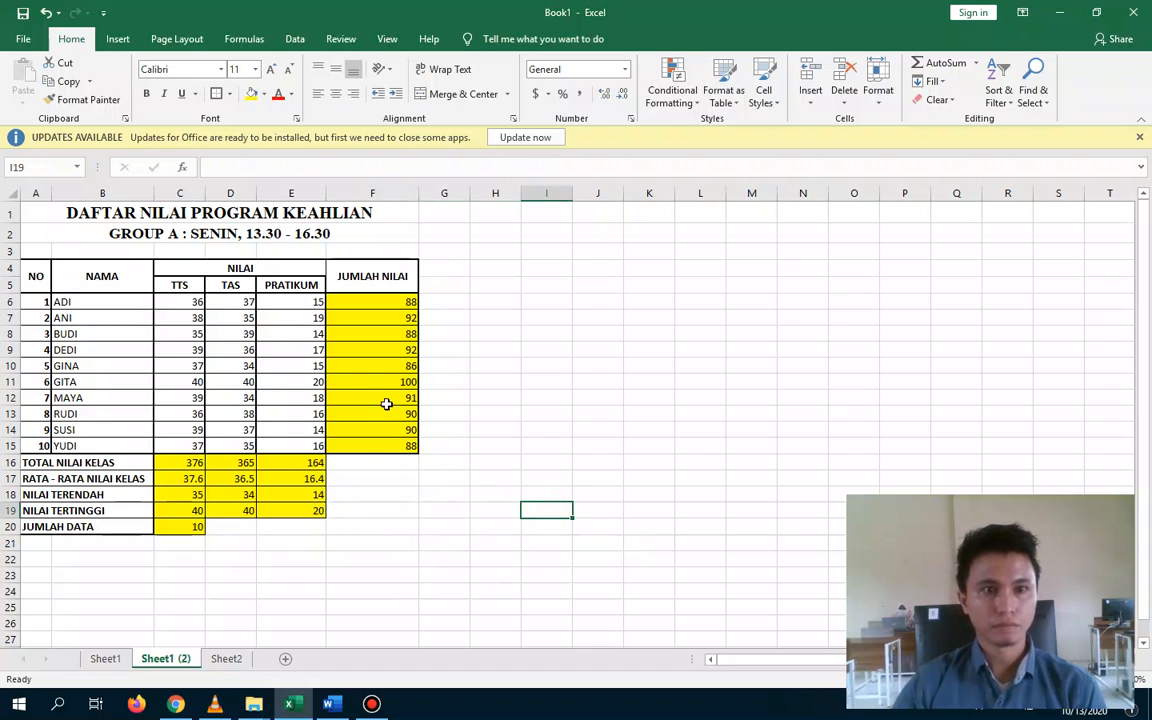
{"action": "left_click", "coordinate": [230, 94]}
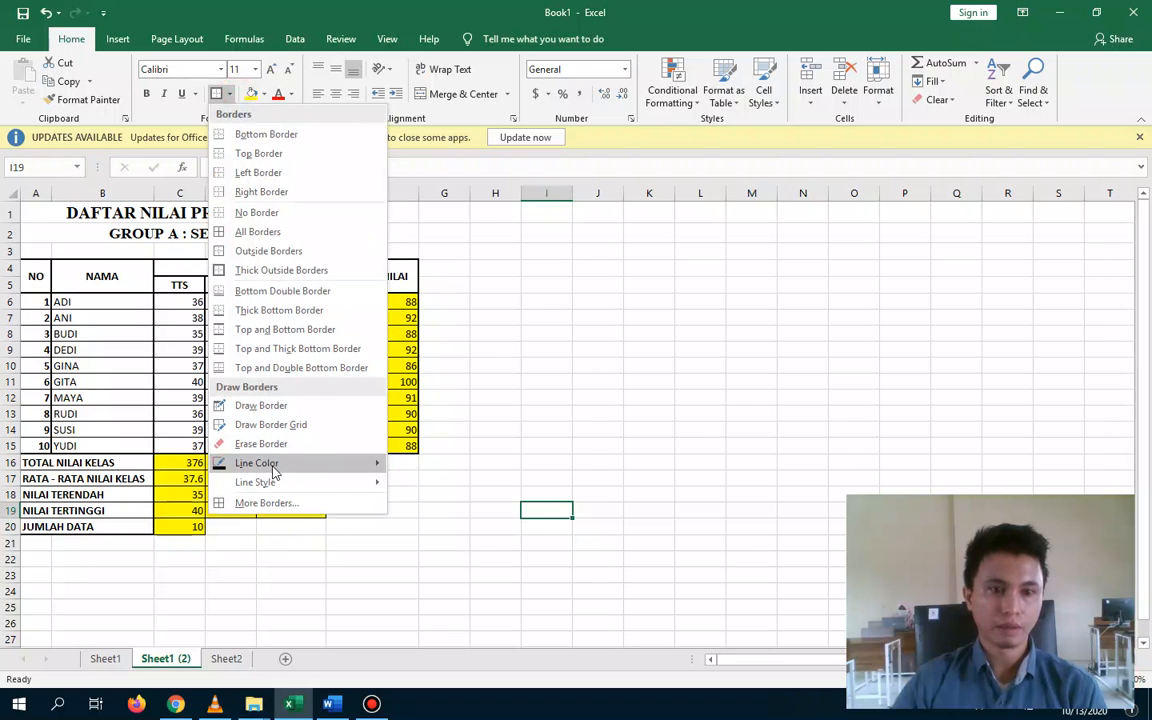
{"action": "mouse_move", "coordinate": [279, 470]}
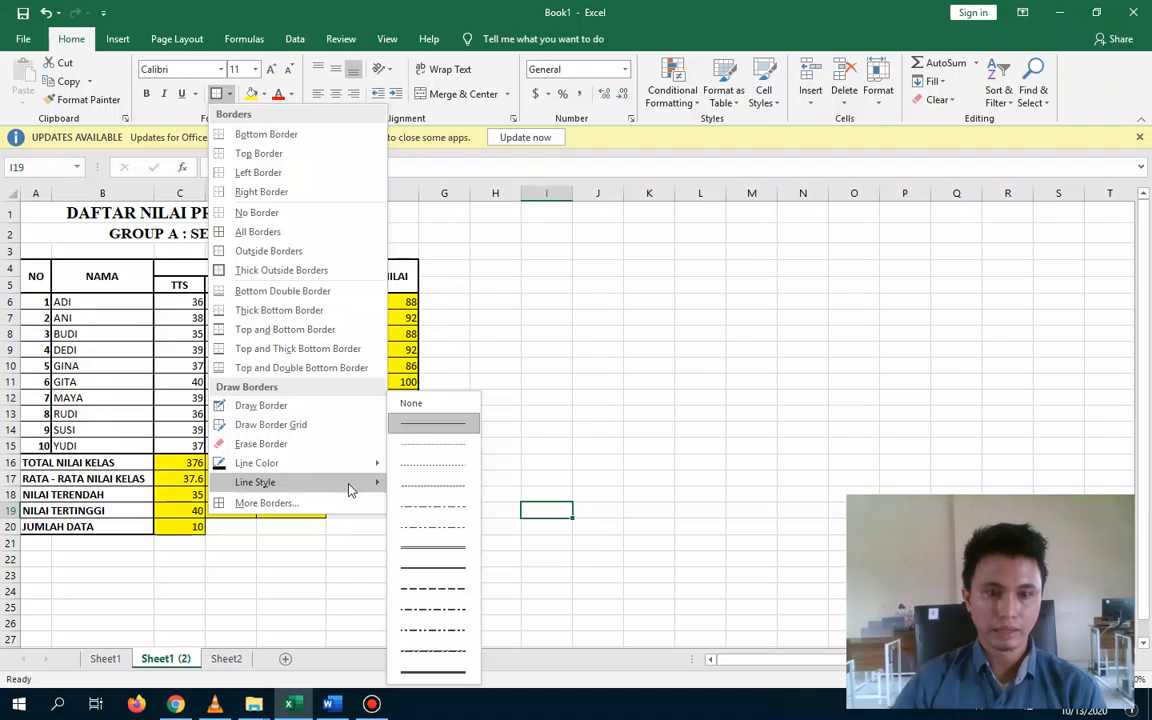
{"action": "left_click", "coordinate": [430, 566]}
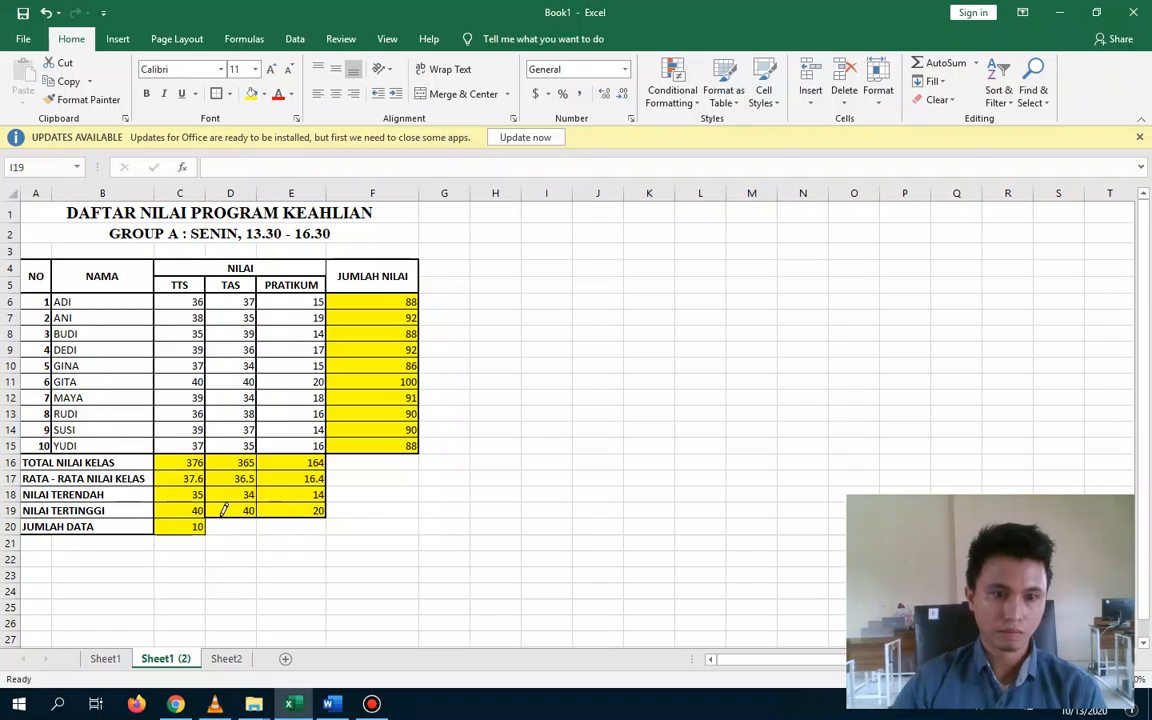
{"action": "mouse_move", "coordinate": [208, 516]}
{"action": "left_mouse_down"}
{"action": "mouse_move", "coordinate": [200, 531]}
{"action": "mouse_move", "coordinate": [207, 512]}
{"action": "left_mouse_up"}
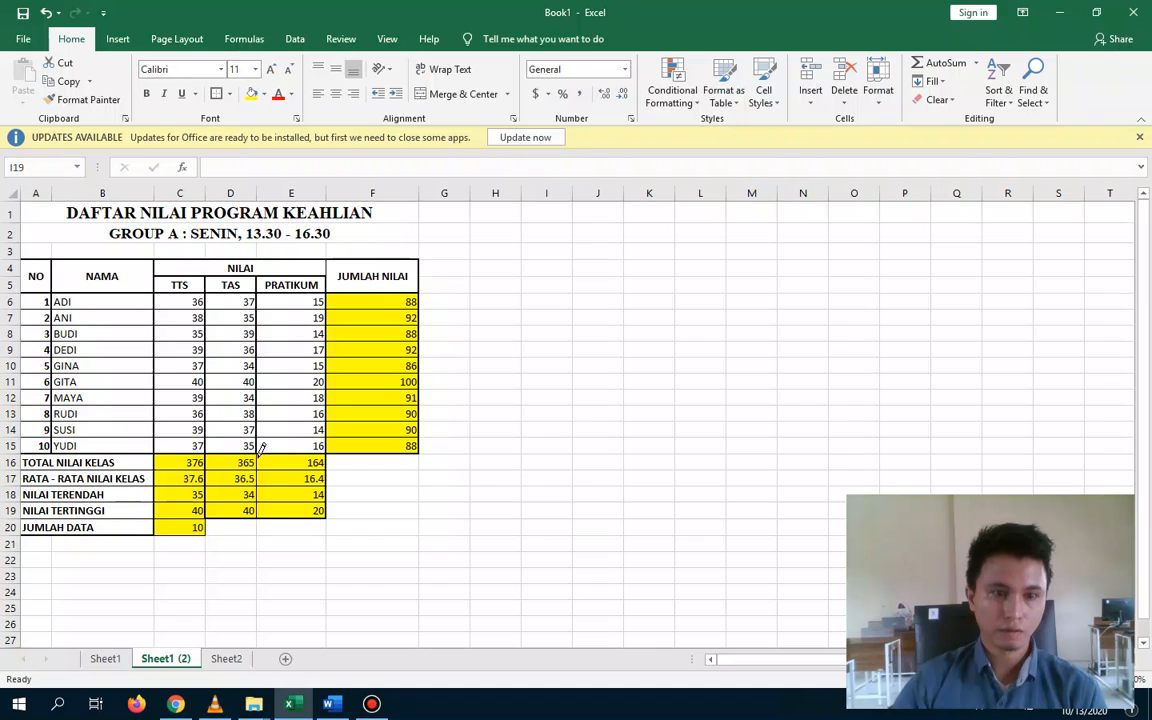
{"action": "key", "text": "Escape"}
Draw thick solid borders along the edges of the JUMLAH DATA value cell C20
{"action": "left_click", "coordinate": [195, 528]}
{"action": "left_click", "coordinate": [230, 530]}
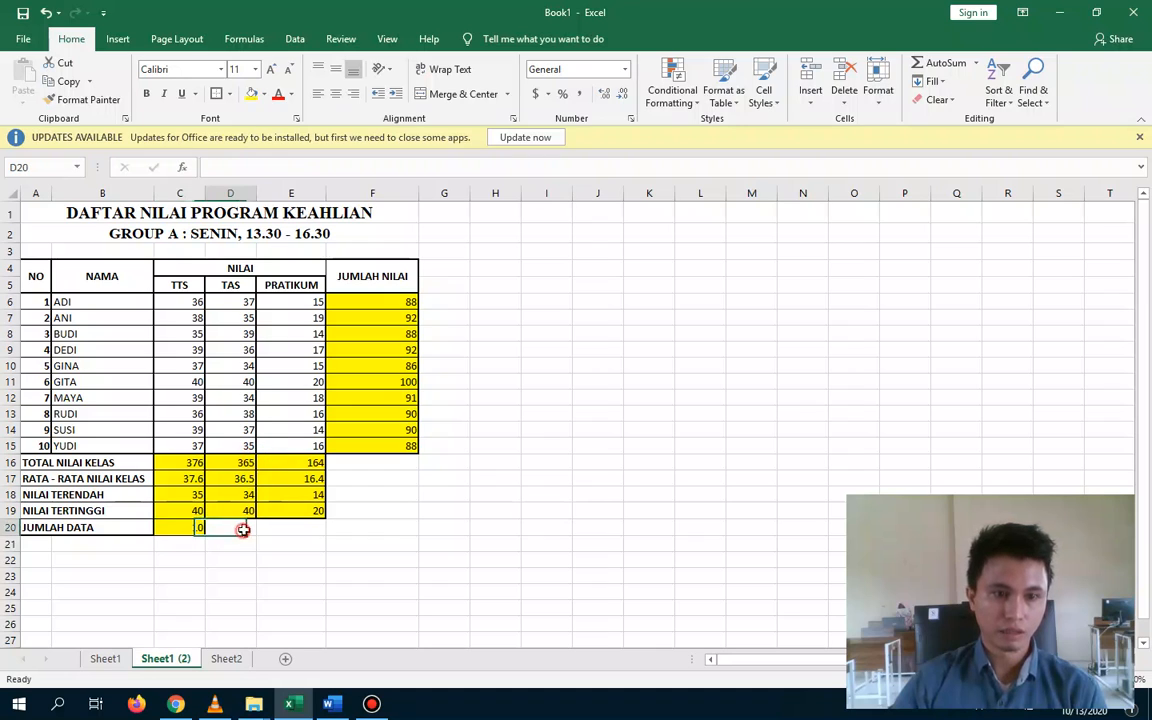
{"action": "left_click_drag", "start_coordinate": [172, 544], "coordinate": [178, 556]}
{"action": "left_click", "coordinate": [272, 562]}
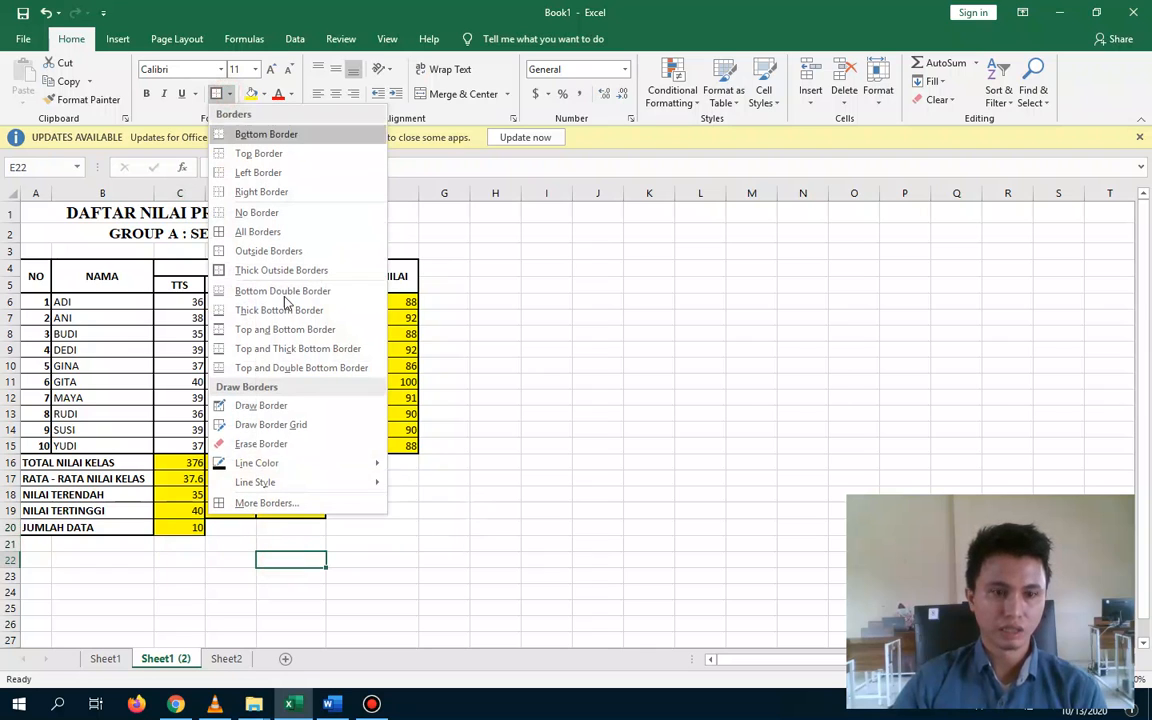
{"action": "left_click", "coordinate": [228, 93]}
{"action": "mouse_move", "coordinate": [297, 484]}
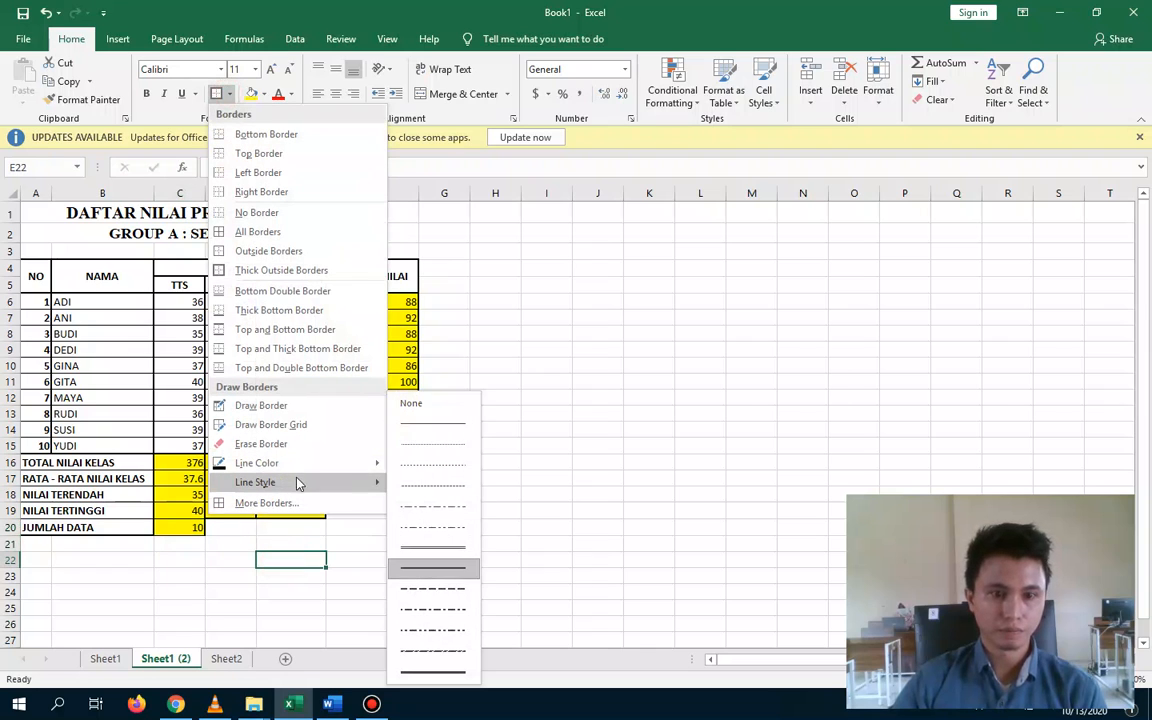
{"action": "left_click", "coordinate": [433, 570]}
{"action": "left_click_drag", "start_coordinate": [155, 535], "coordinate": [192, 536]}
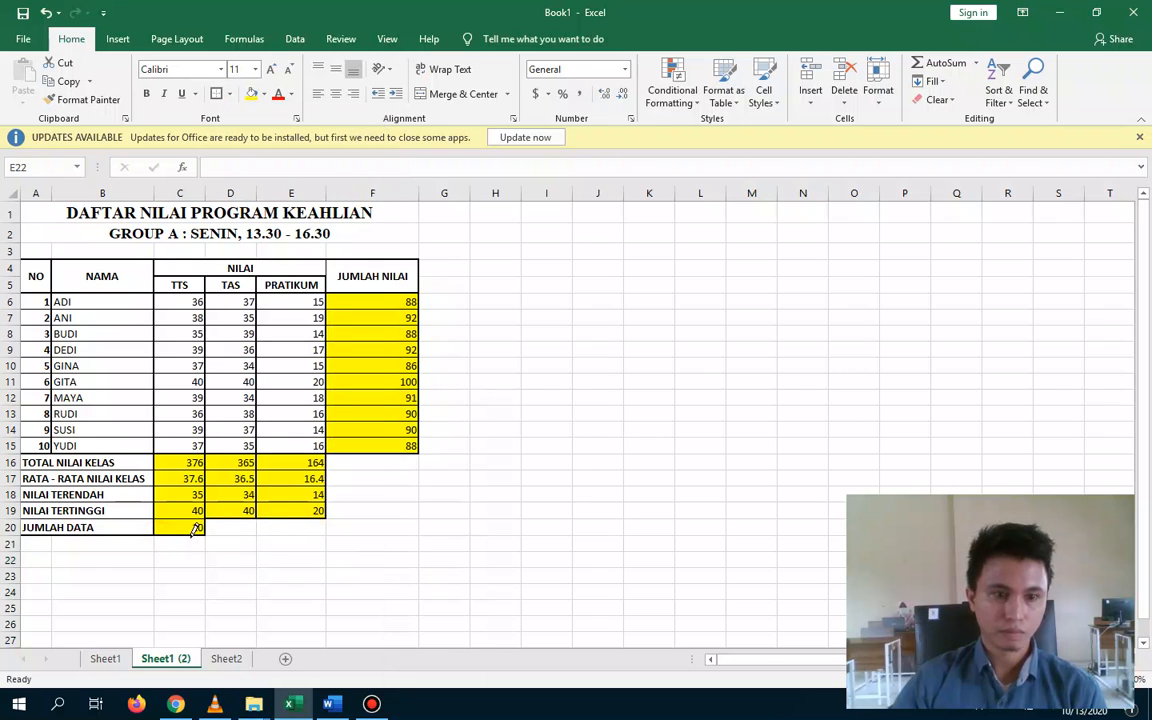
Draw sample thick border lines above K6 and beside K11 on the empty grid, and undo them
{"action": "left_click", "coordinate": [229, 94]}
{"action": "mouse_move", "coordinate": [283, 483]}
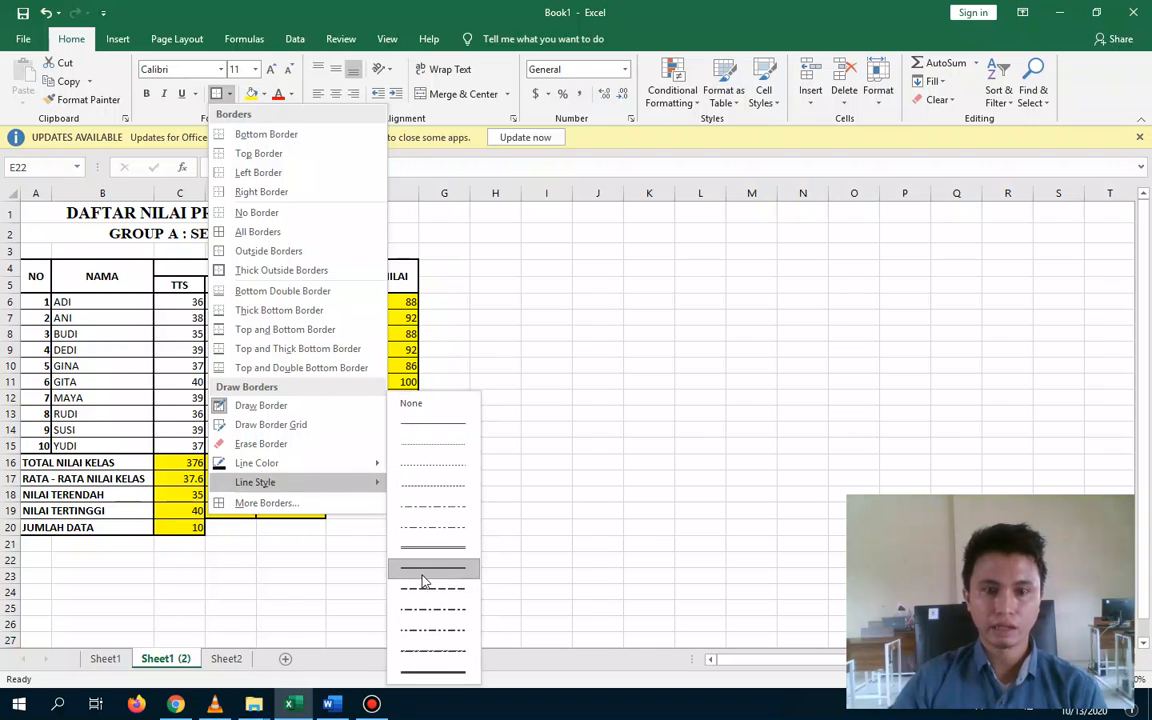
{"action": "left_click", "coordinate": [712, 497]}
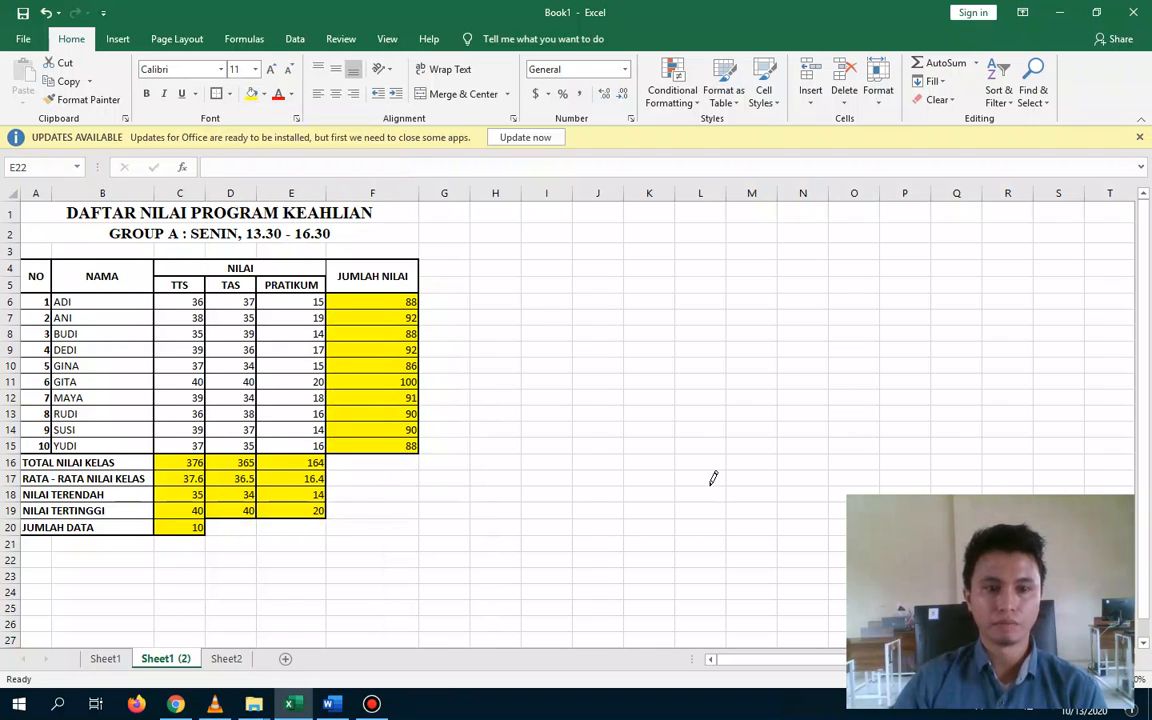
{"action": "left_click", "coordinate": [660, 292]}
{"action": "left_click", "coordinate": [674, 380]}
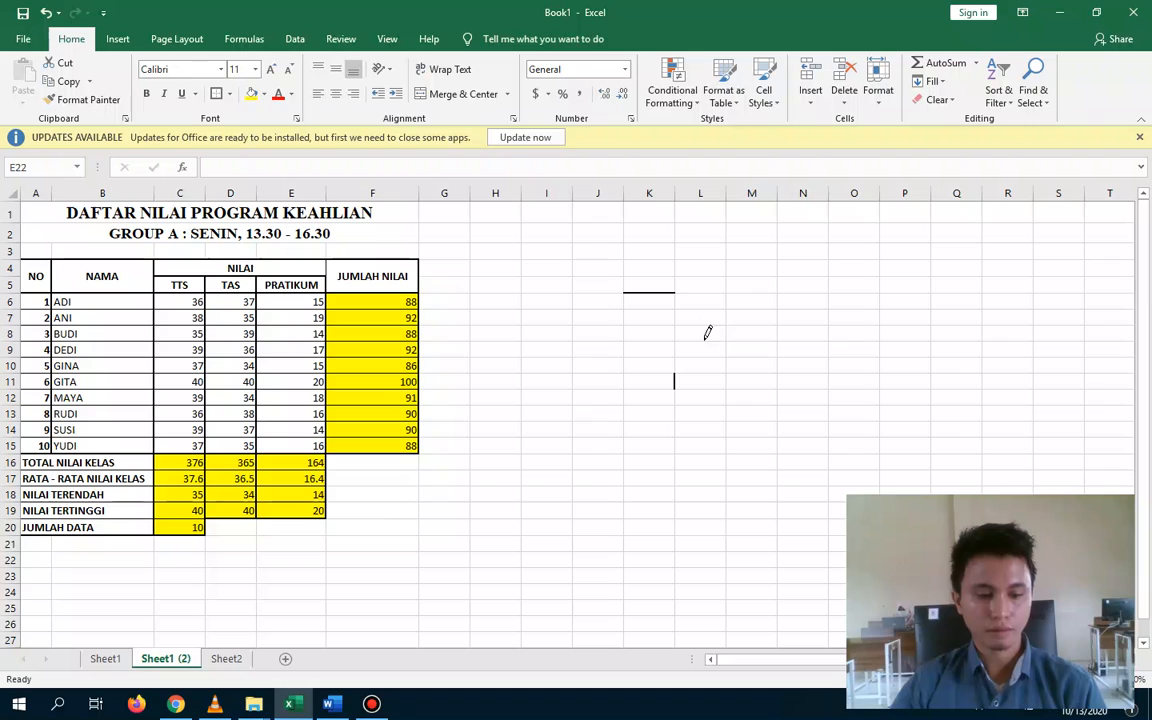
{"action": "key", "text": "Escape"}
{"action": "left_click", "coordinate": [718, 314]}
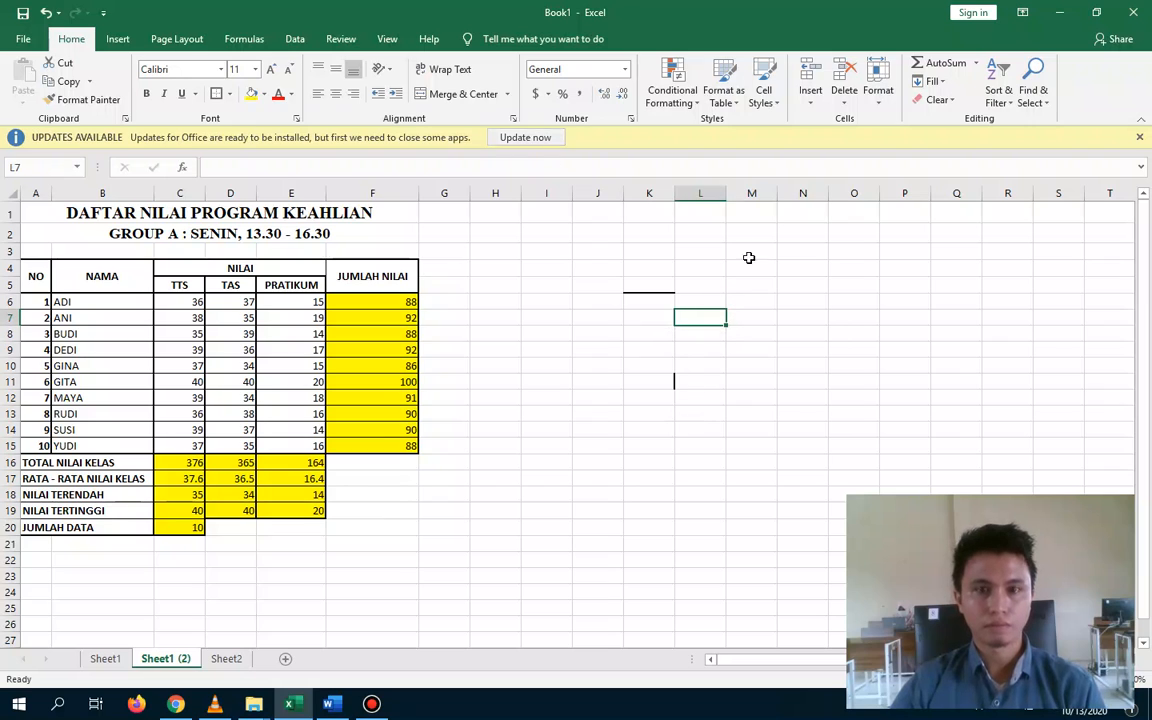
{"action": "left_click", "coordinate": [684, 362]}
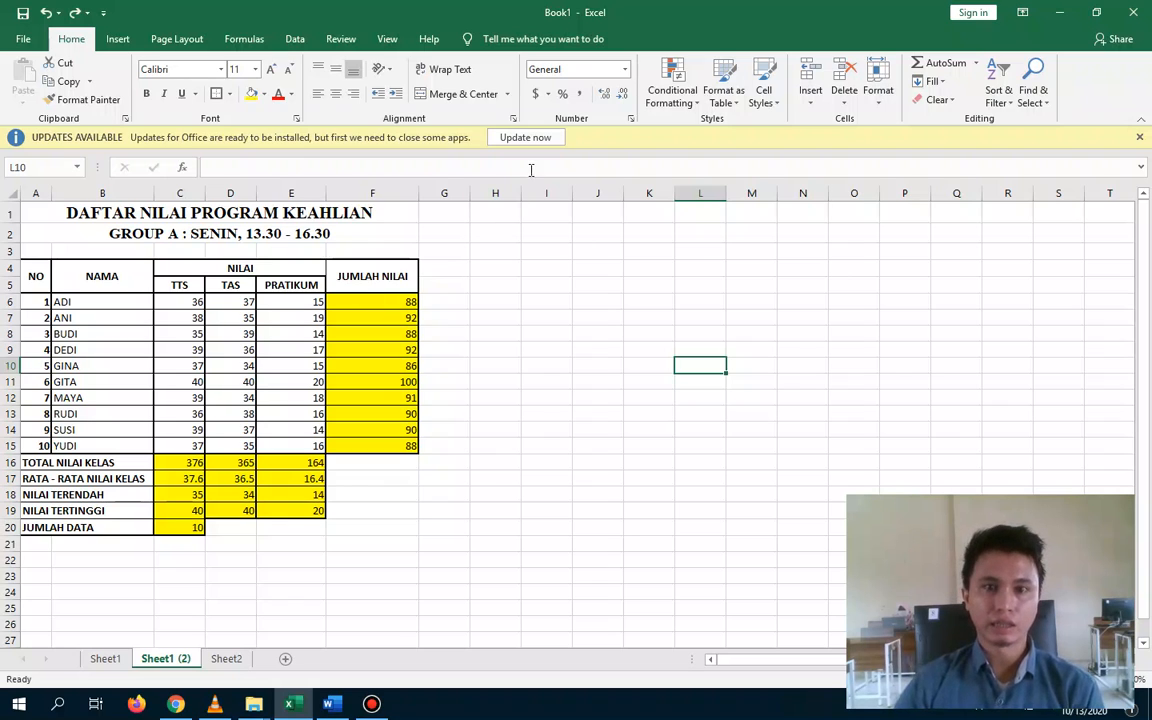
Examine the SUM formula behind the first JUMLAH NILAI score in F6
{"action": "left_click", "coordinate": [404, 304]}
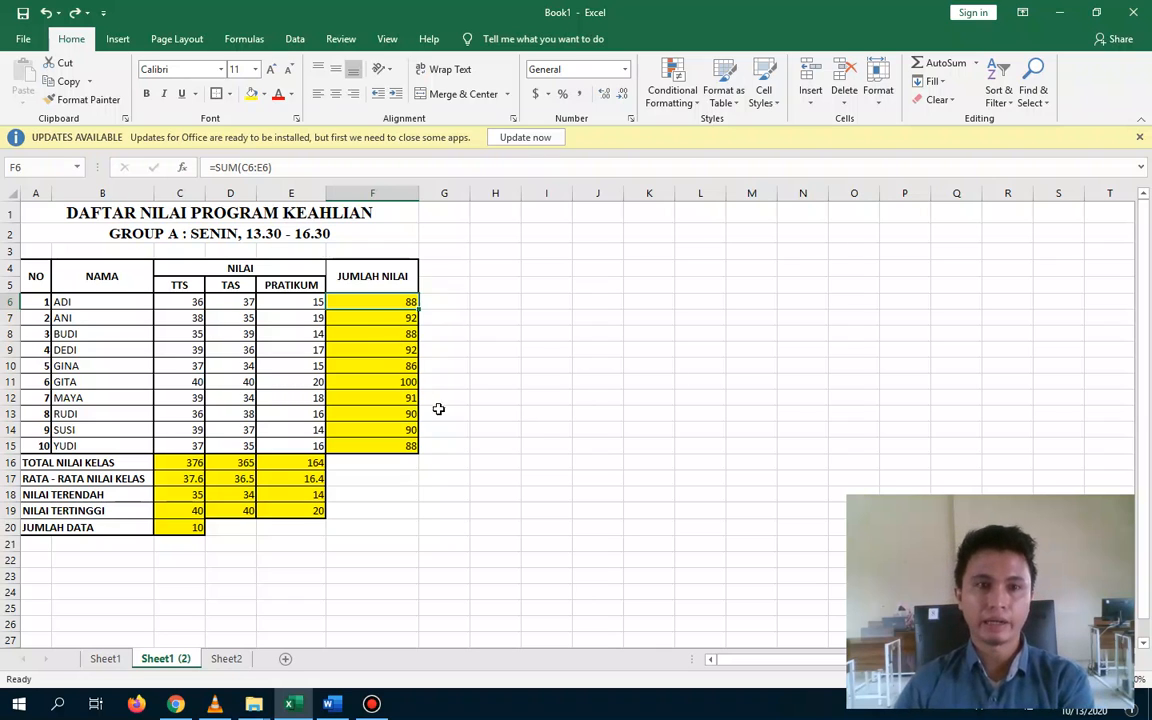
{"action": "left_click", "coordinate": [706, 348]}
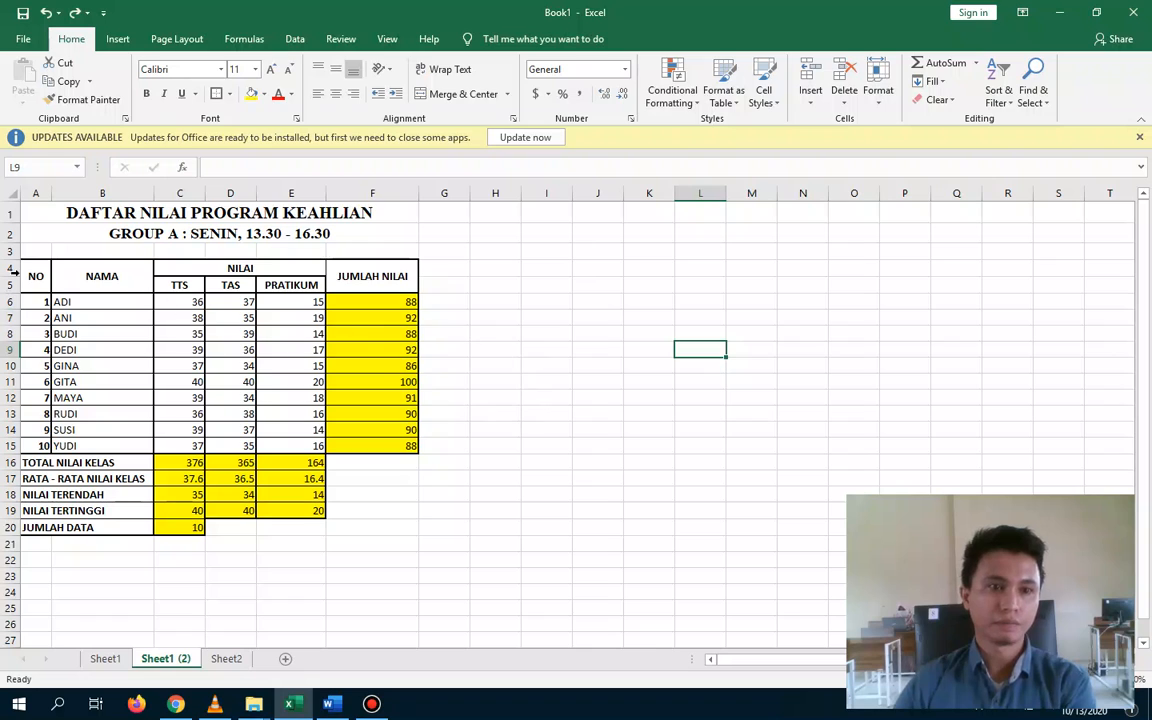
{"action": "left_click", "coordinate": [373, 302]}
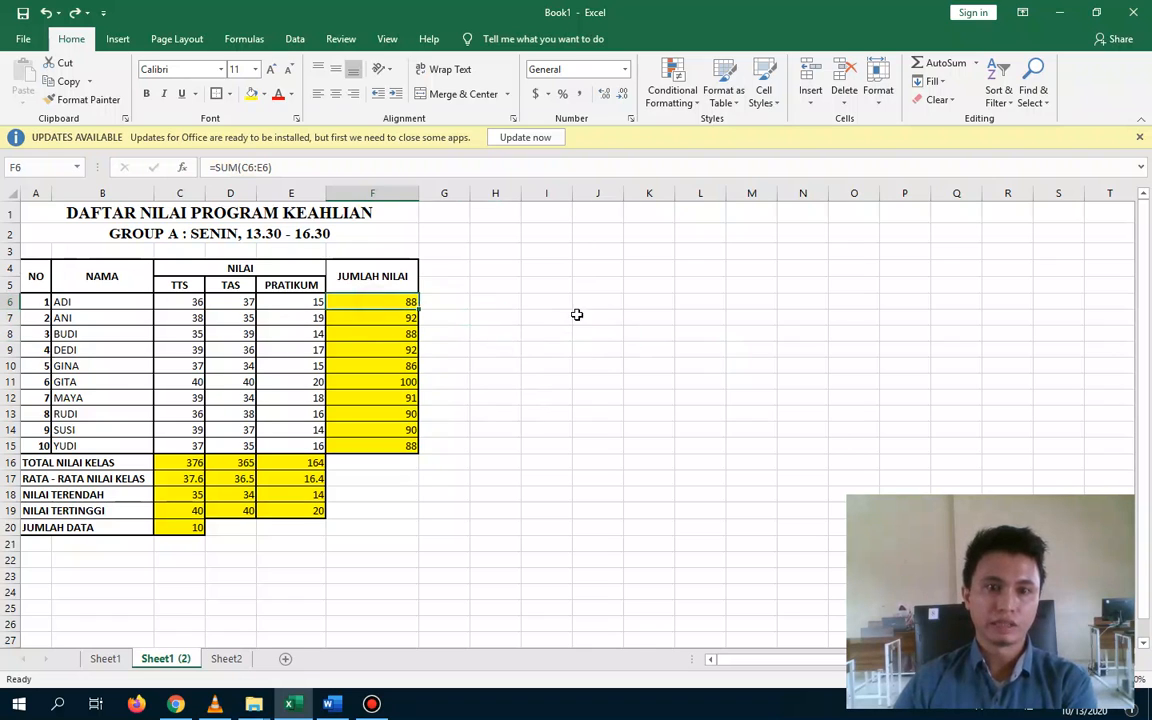
{"action": "left_click", "coordinate": [853, 462]}
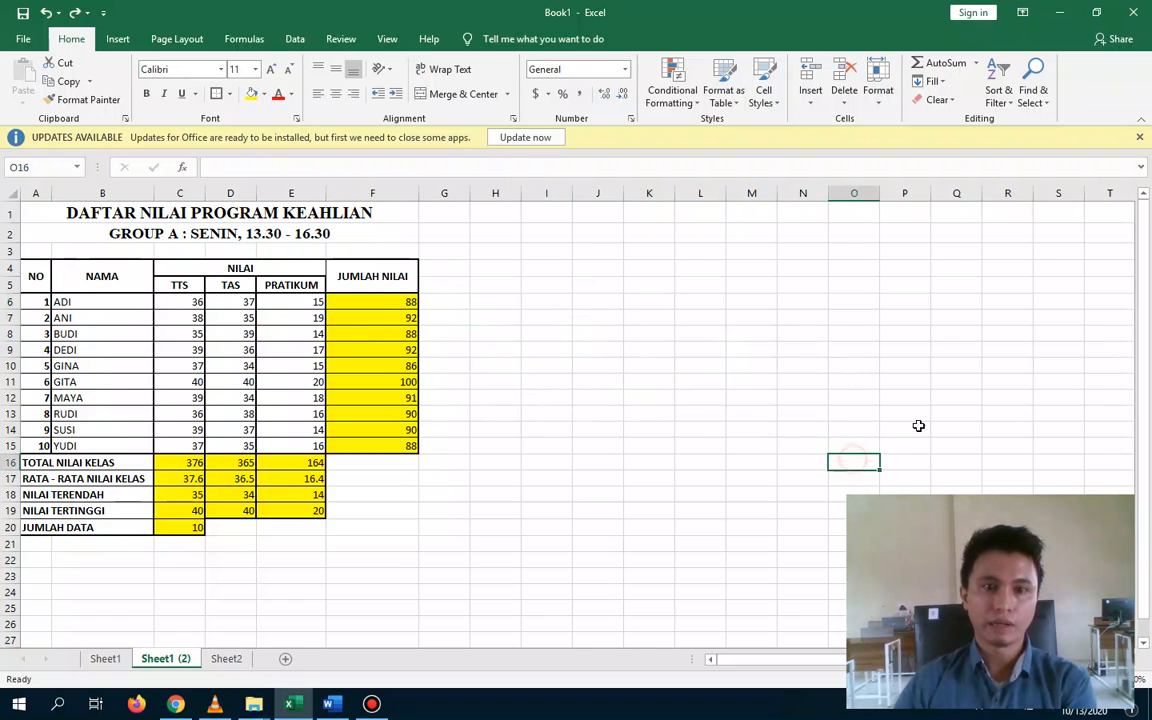
{"action": "left_click", "coordinate": [381, 301]}
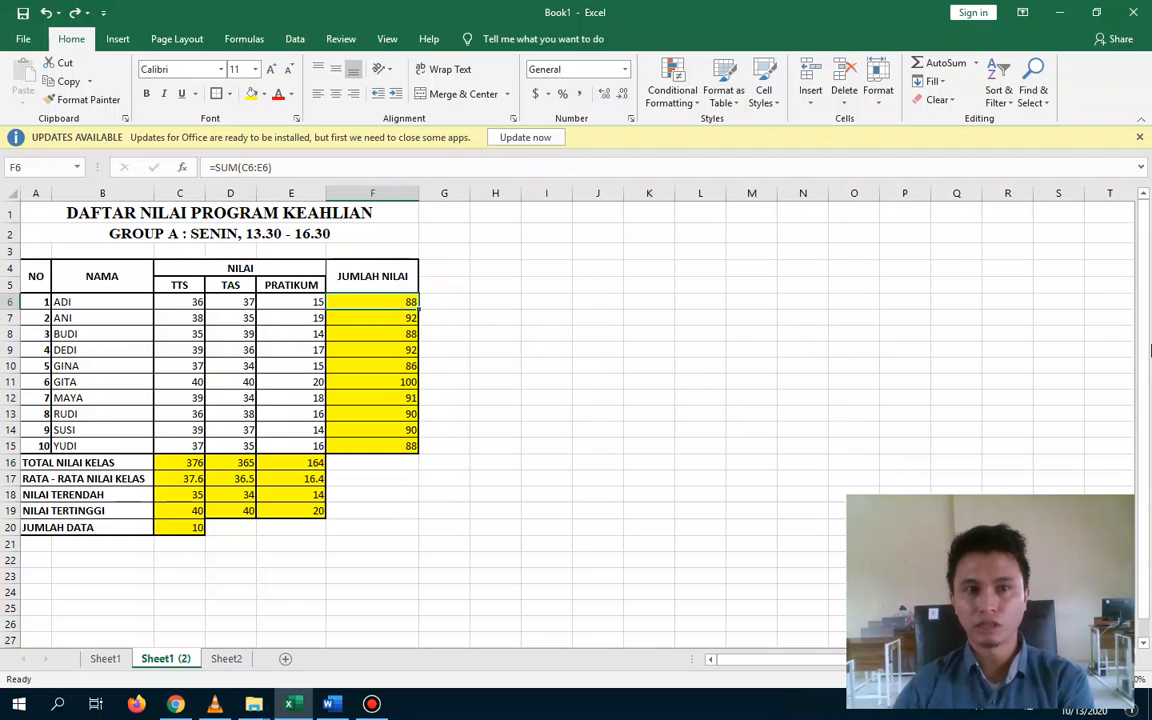
{"action": "left_click", "coordinate": [275, 167]}
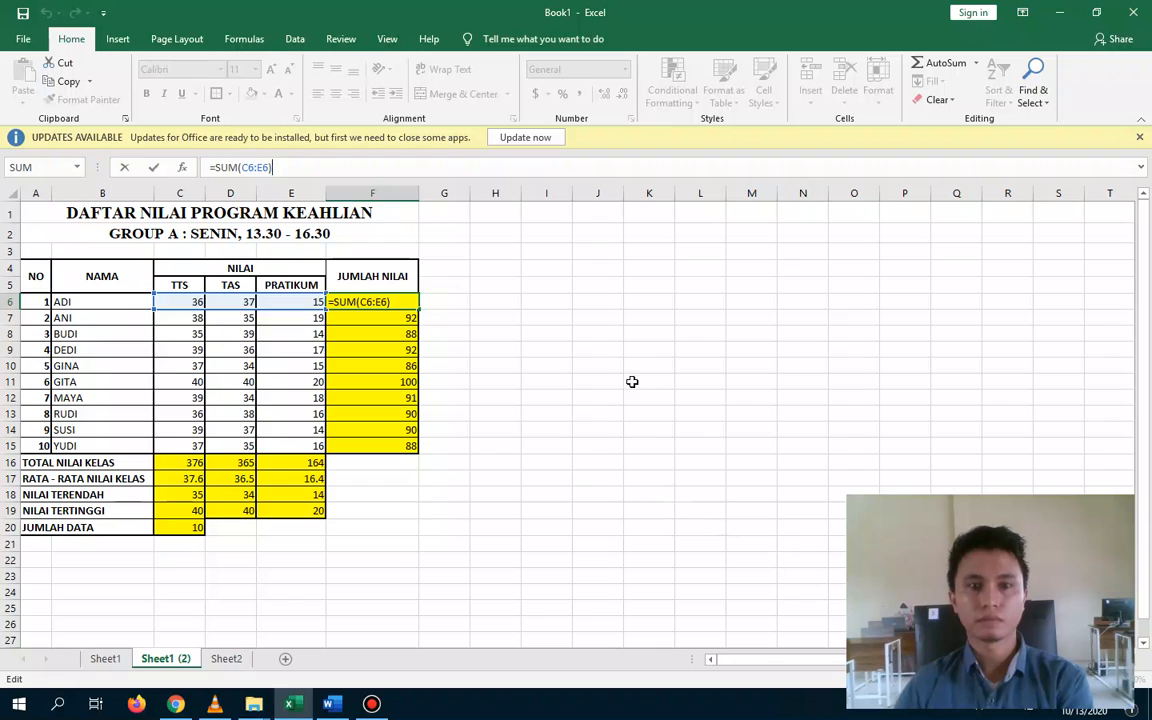
{"action": "key", "text": "Return"}
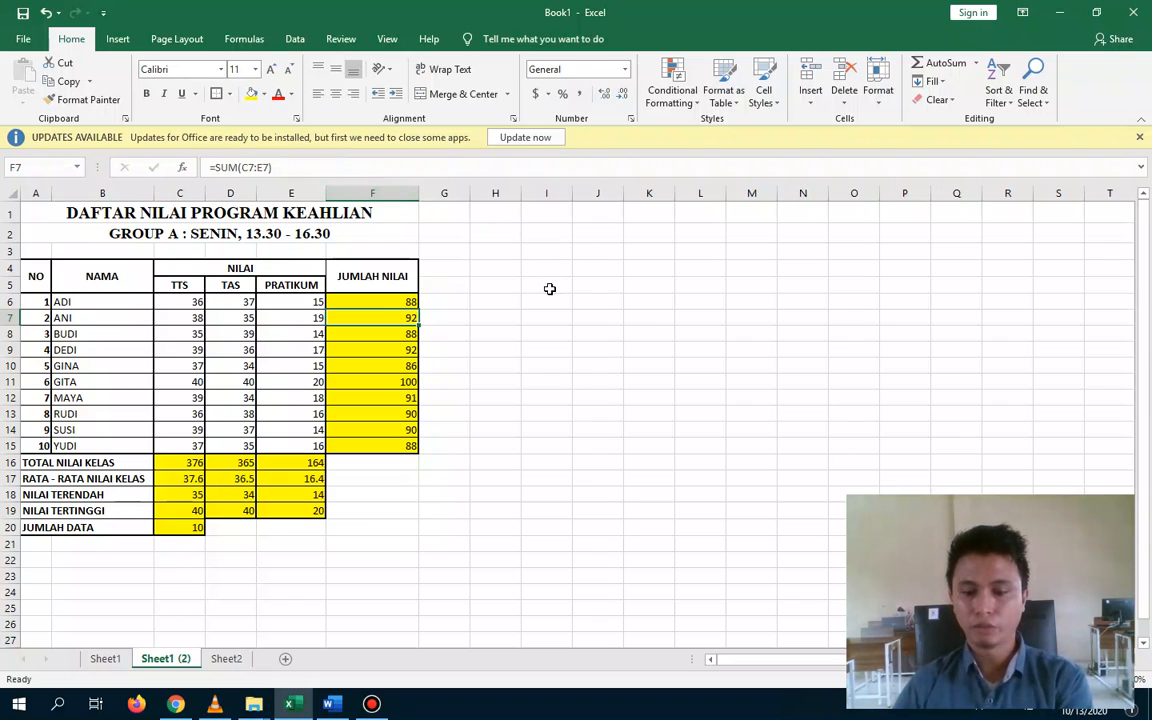
{"action": "key", "text": "Up"}
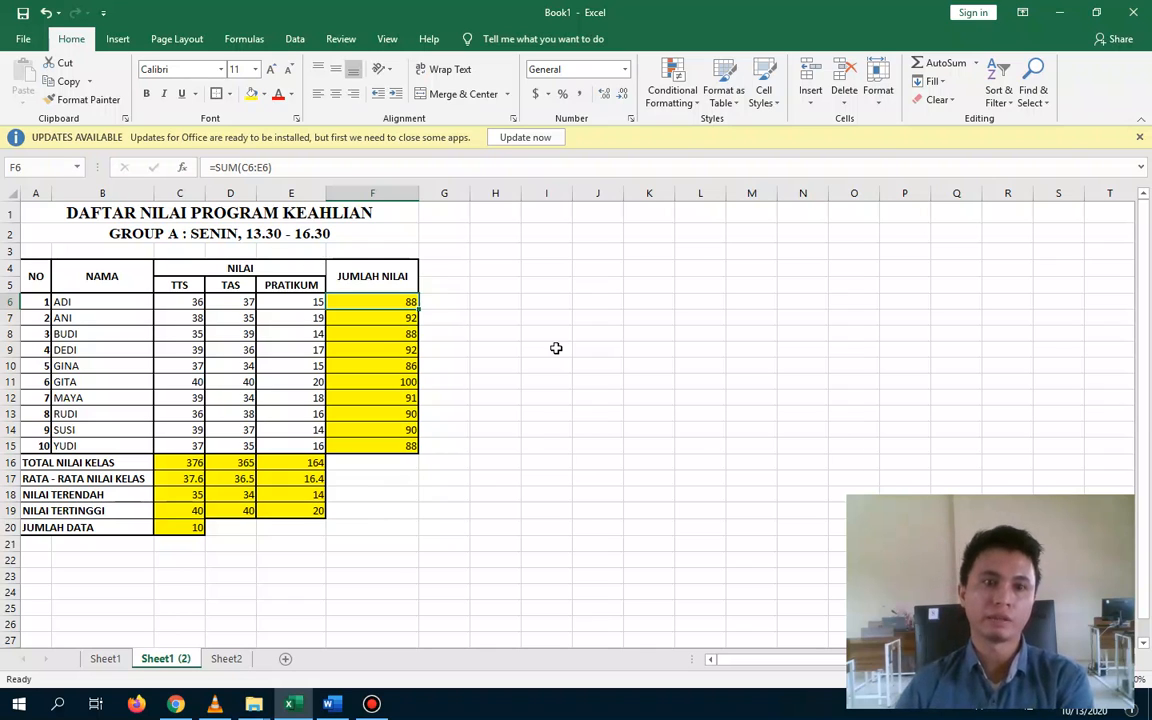
Examine the JUMLAH NILAI formulas of the remaining students, cell by cell from F7 to F15
{"action": "key", "text": "Down"}
{"action": "key", "text": "Down"}
{"action": "key", "text": "Down"}
{"action": "key", "text": "Down"}
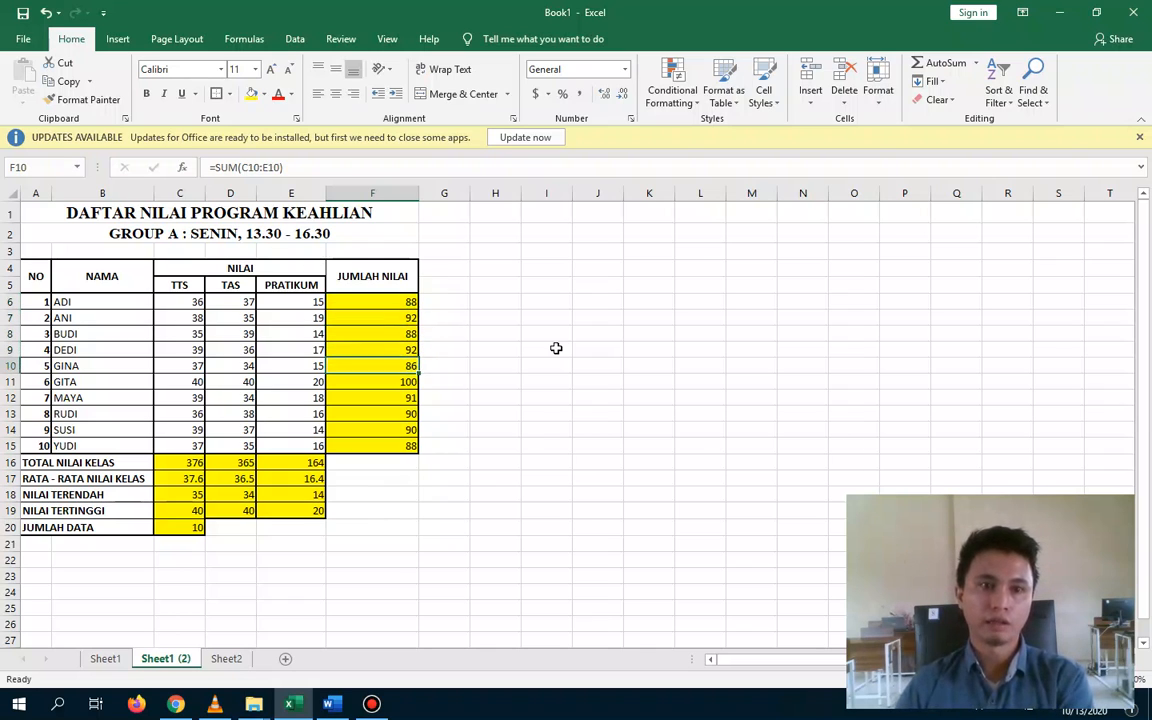
{"action": "key", "text": "Down"}
{"action": "key", "text": "Down"}
{"action": "key", "text": "Down"}
{"action": "key", "text": "Down"}
{"action": "key", "text": "Down"}
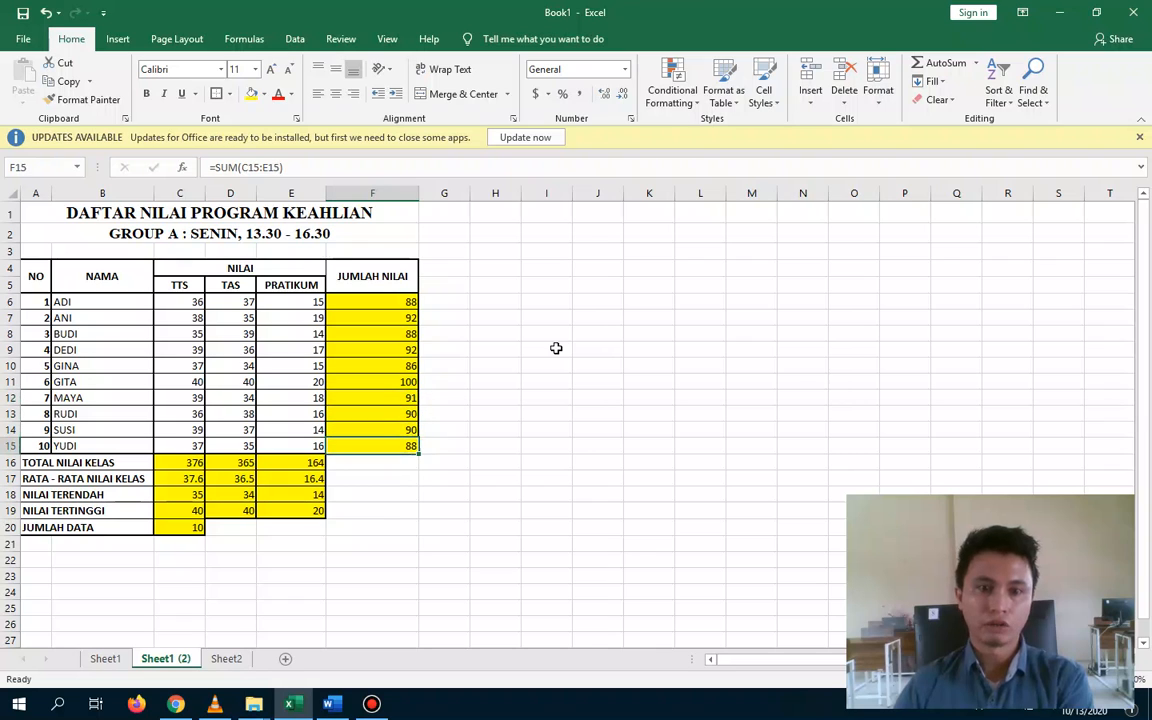
Enter the plain number 88 in F16, compare it with the formula in F15, and clear F16 again
{"action": "key", "text": "Down"}
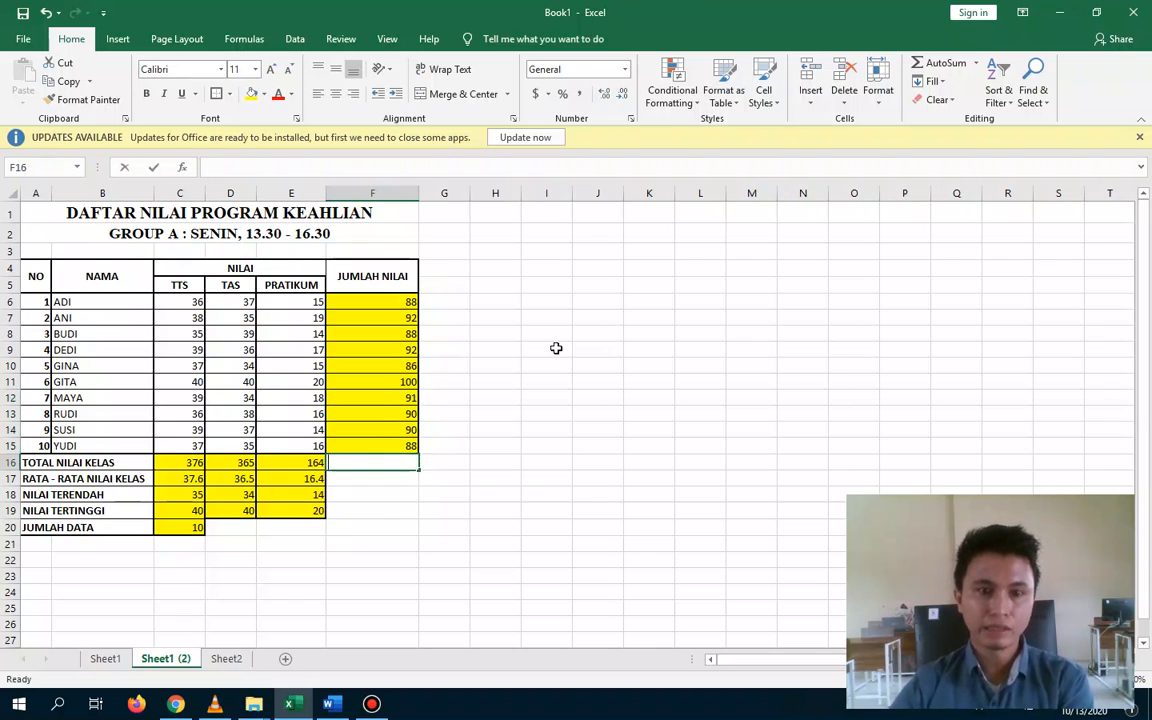
{"action": "type", "text": "88"}
{"action": "key", "text": "Return"}
{"action": "key", "text": "Up"}
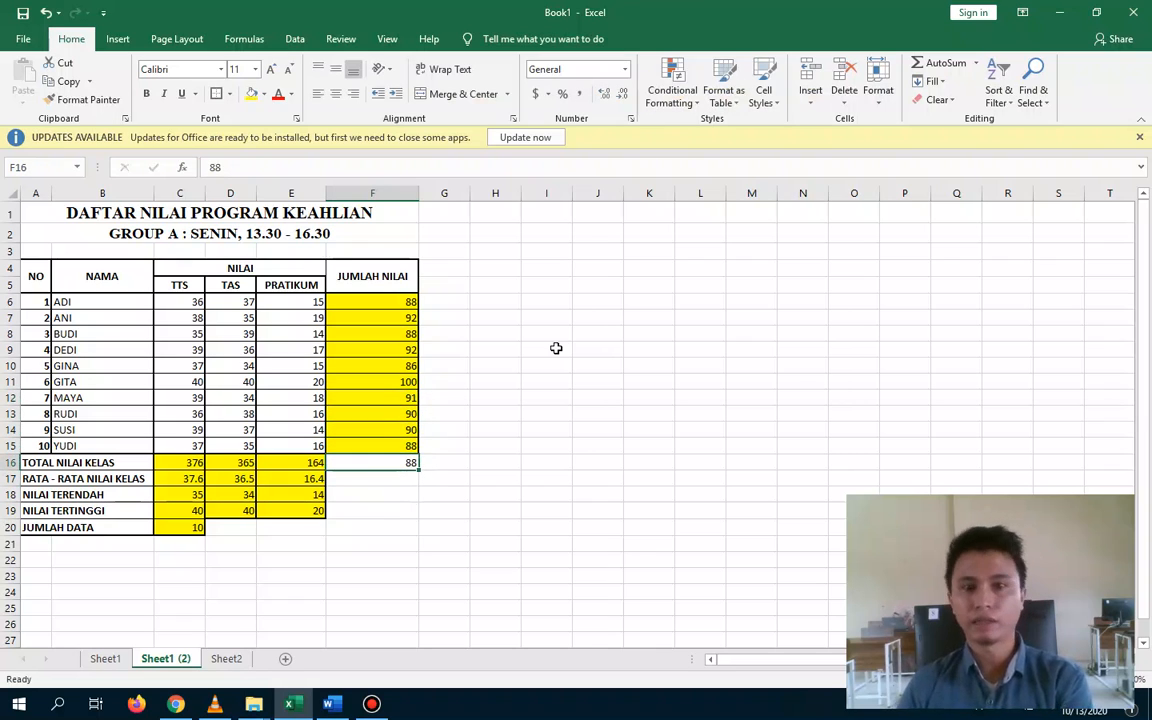
{"action": "key", "text": "Up"}
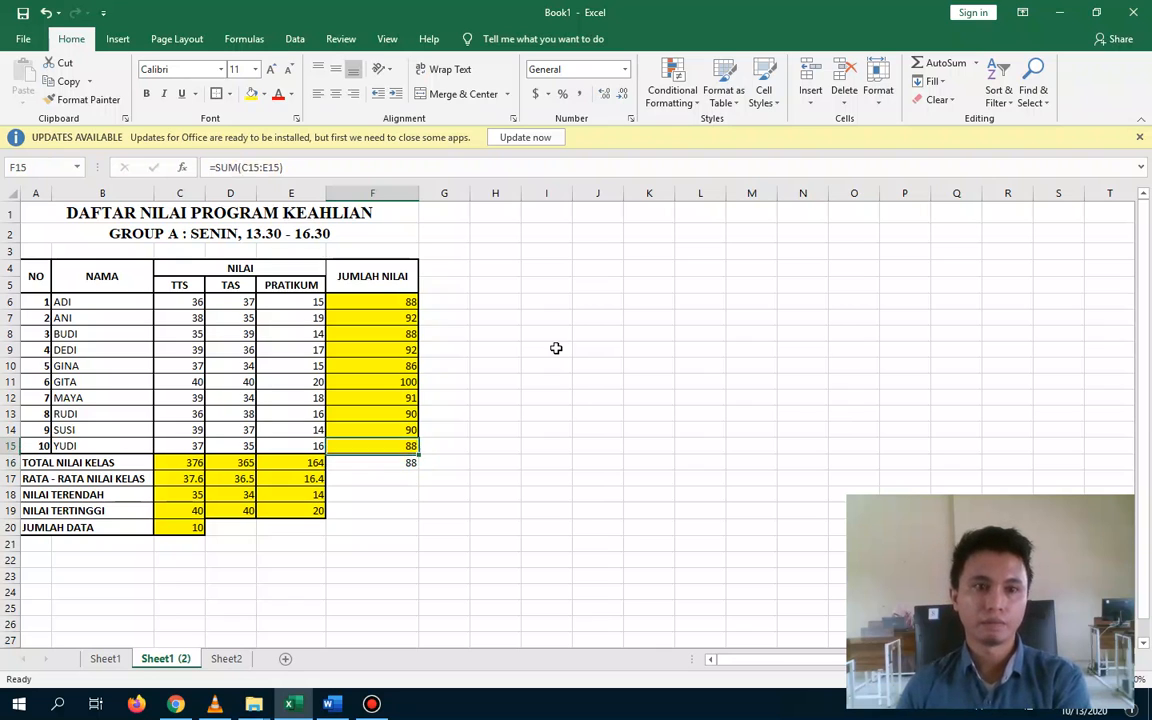
{"action": "key", "text": "Down"}
{"action": "key", "text": "Up"}
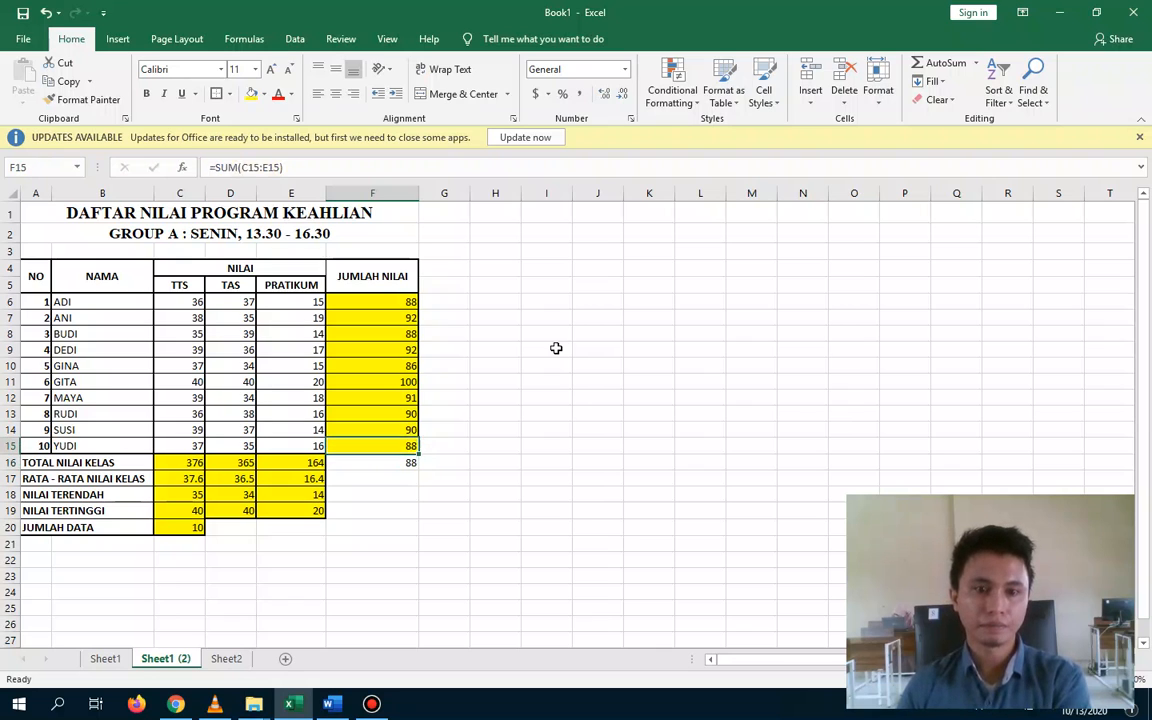
{"action": "key", "text": "Down"}
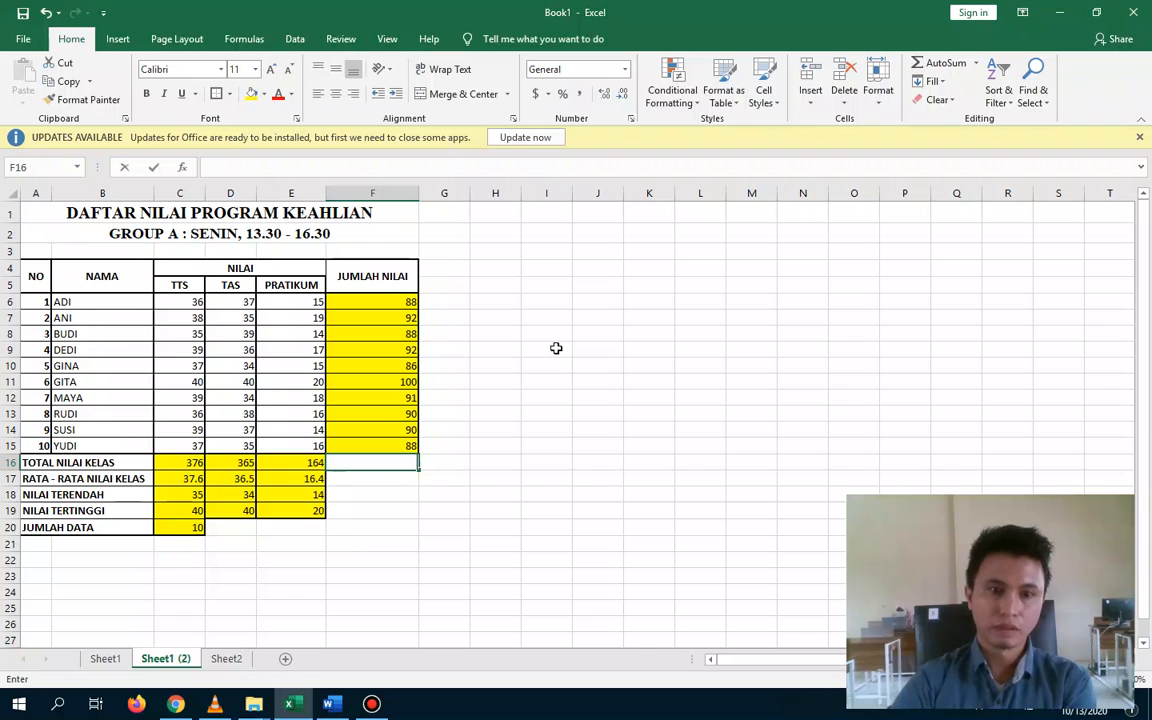
Examine the total, average, lowest and highest score formulas in summary rows 16 to 19 of columns C to E
{"action": "key", "text": "Left"}
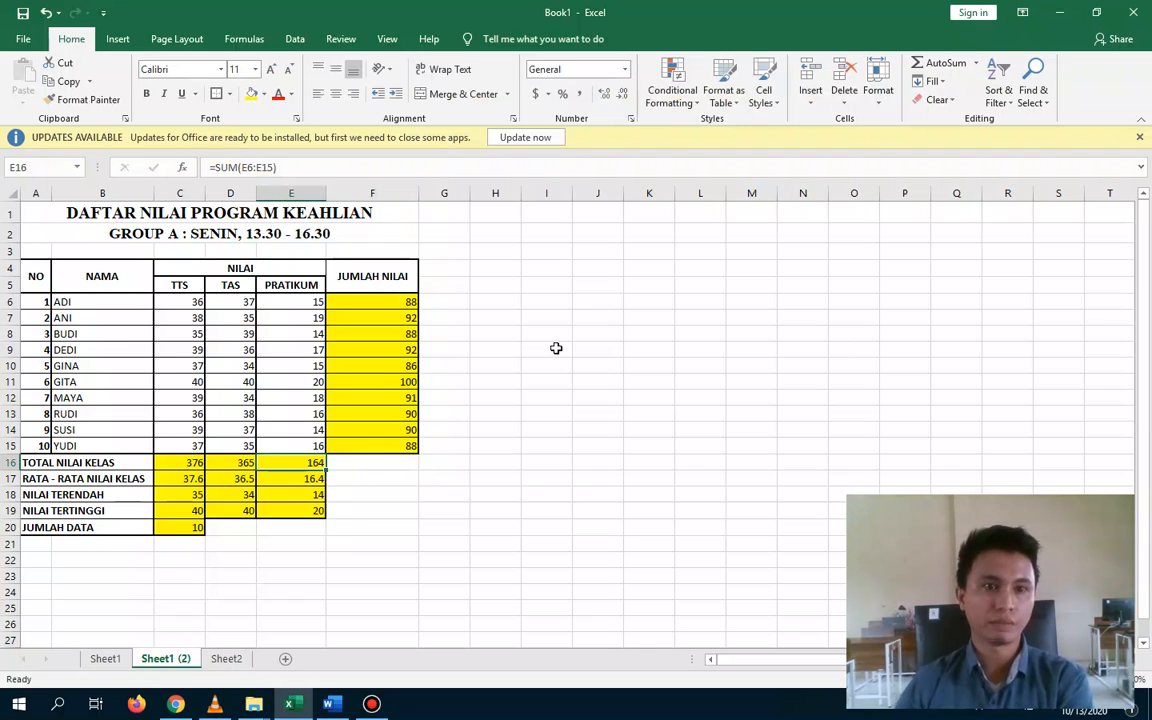
{"action": "key", "text": "Left"}
{"action": "key", "text": "Left"}
{"action": "key", "text": "Down"}
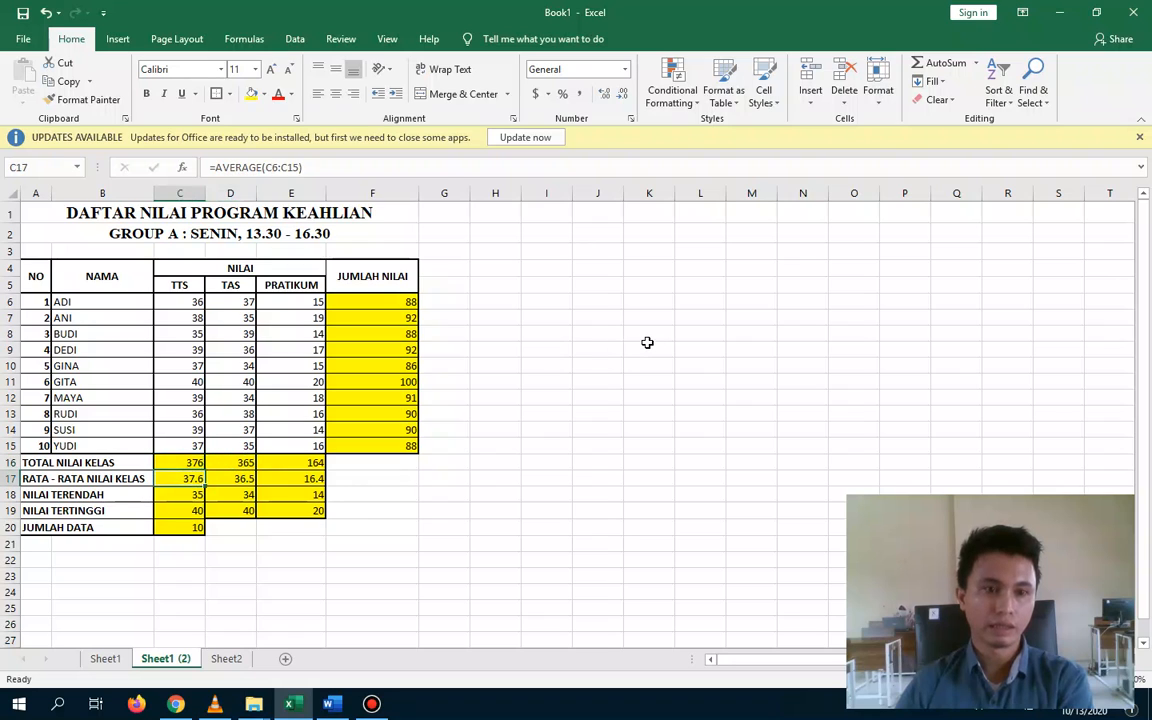
{"action": "key", "text": "Right"}
{"action": "key", "text": "Right"}
{"action": "key", "text": "Down"}
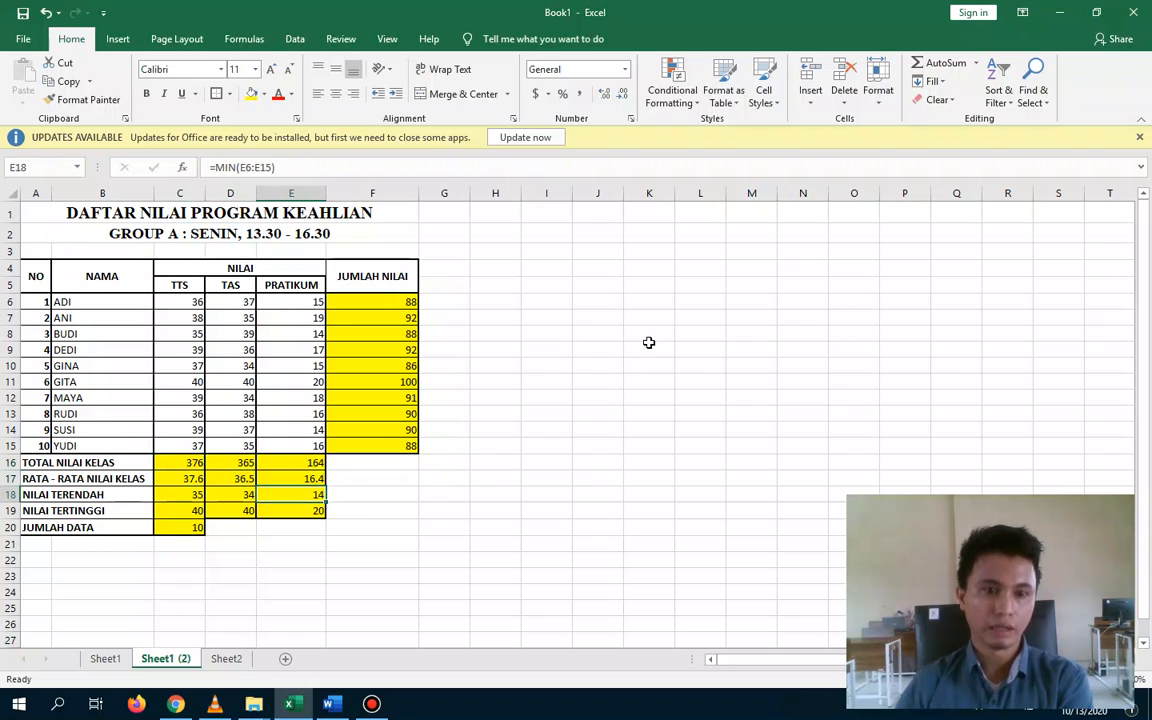
{"action": "key", "text": "Left"}
{"action": "key", "text": "Left"}
{"action": "key", "text": "Down"}
{"action": "key", "text": "Right"}
{"action": "key", "text": "Right"}
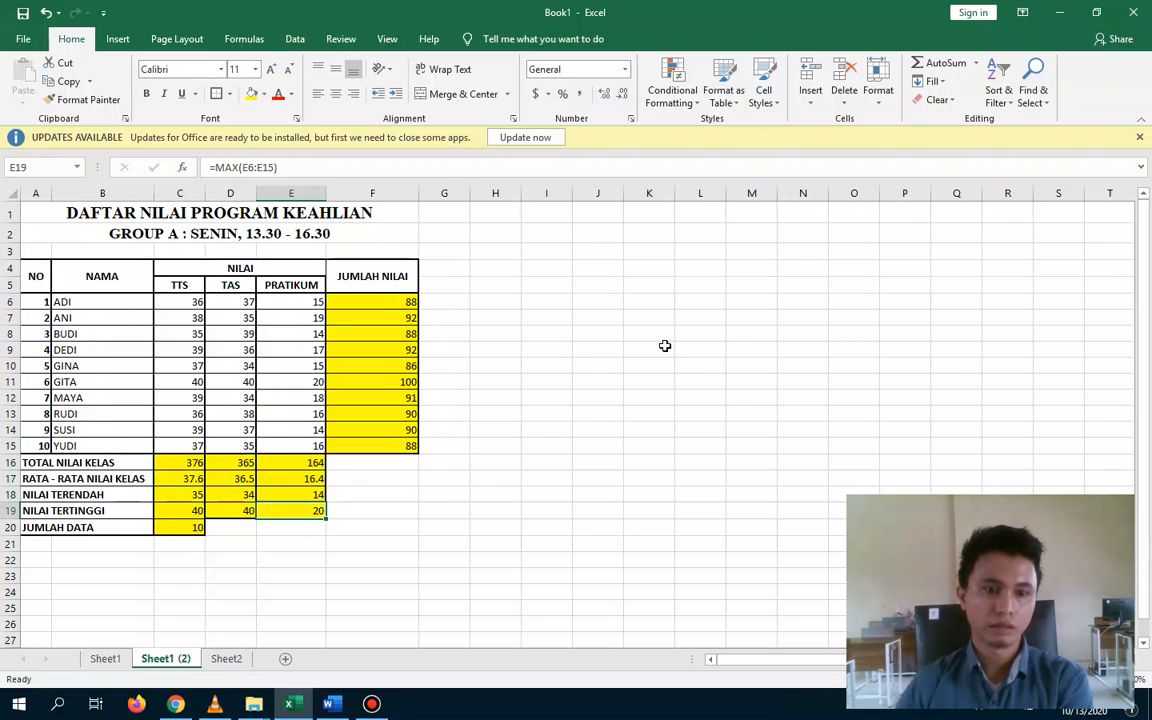
Examine the COUNT formula behind the JUMLAH DATA value in C20
{"action": "key", "text": "Down"}
{"action": "key", "text": "Left"}
{"action": "key", "text": "Left"}
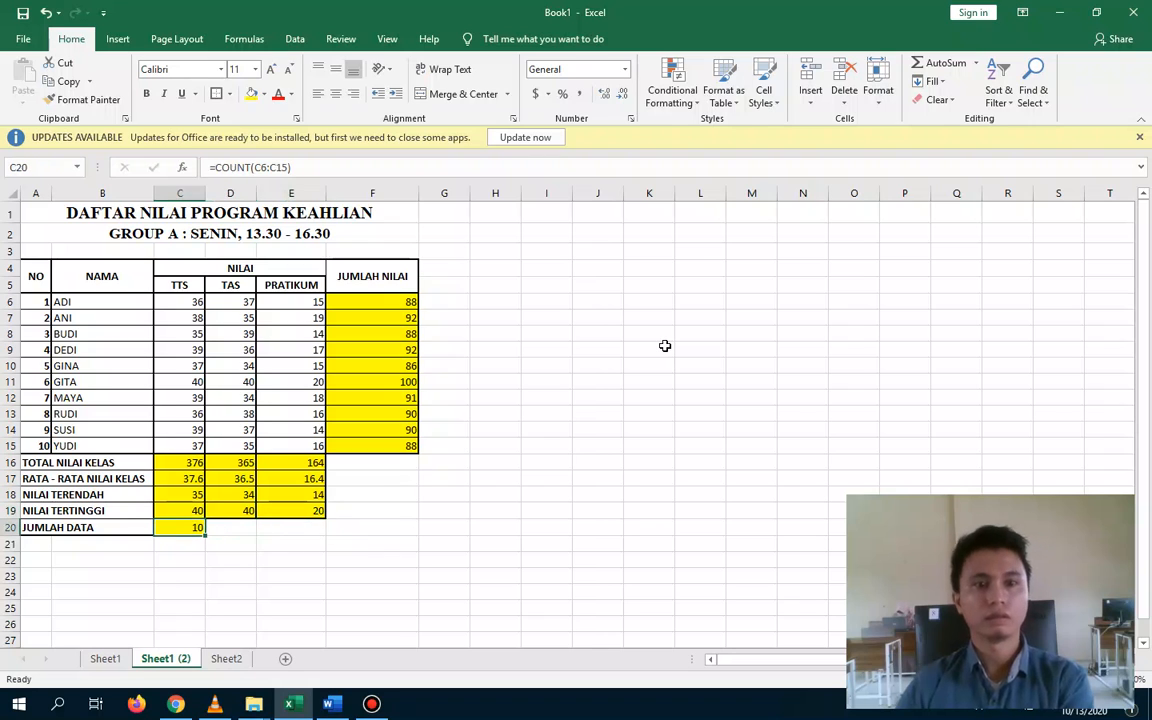
{"action": "left_click", "coordinate": [608, 368]}
Fill the table's header cells, from NO to JUMLAH NILAI in rows 4 and 5, with the lightest gold theme colour
{"action": "left_click_drag", "start_coordinate": [38, 279], "coordinate": [344, 279]}
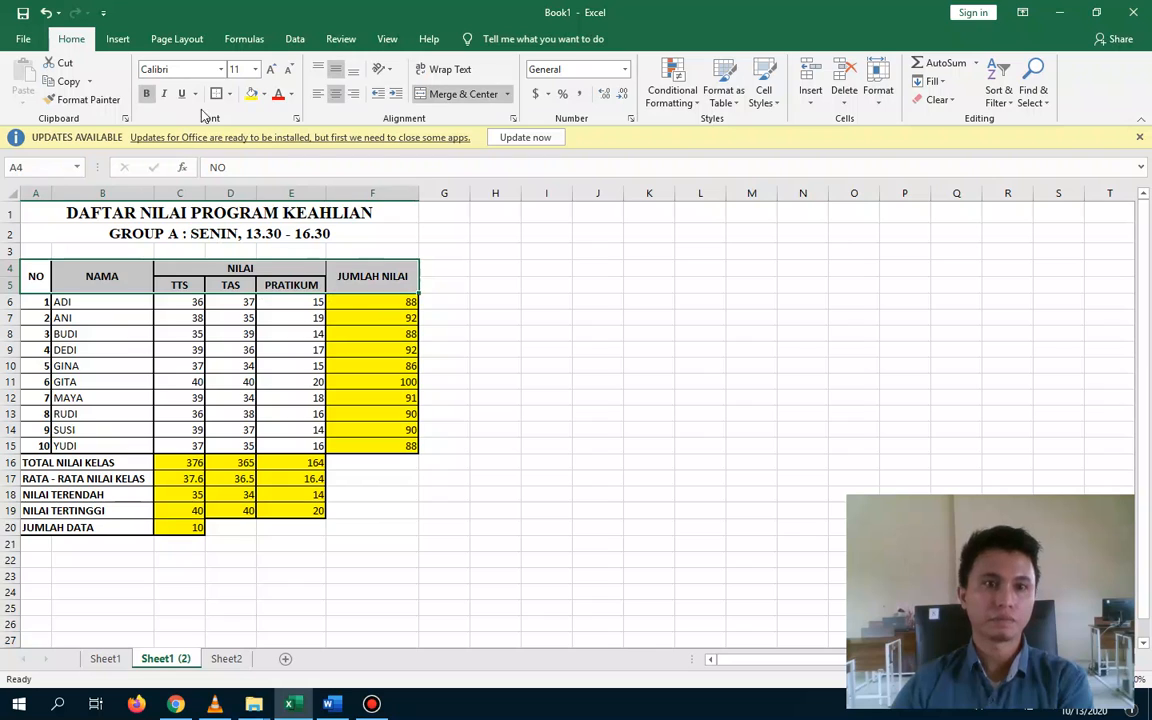
{"action": "left_click", "coordinate": [265, 94]}
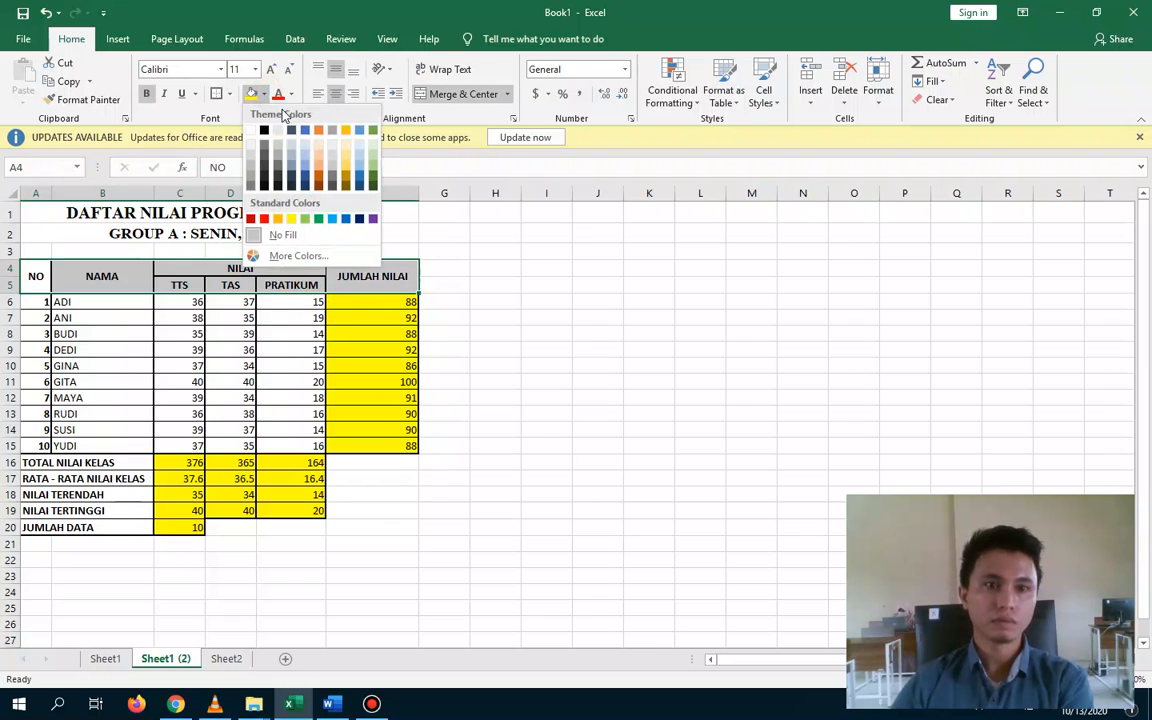
{"action": "left_click", "coordinate": [350, 150]}
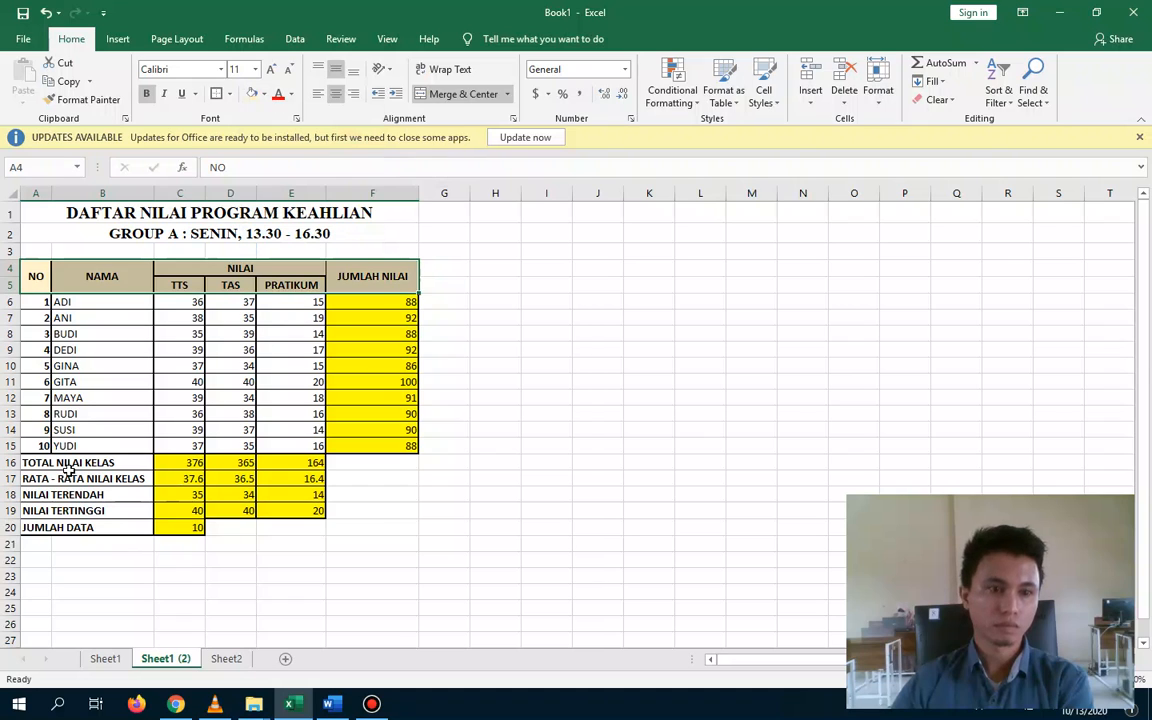
Apply the same light gold fill to the summary labels in A16:B20 and the student numbers in A6:A15
{"action": "left_click_drag", "start_coordinate": [25, 462], "coordinate": [95, 527]}
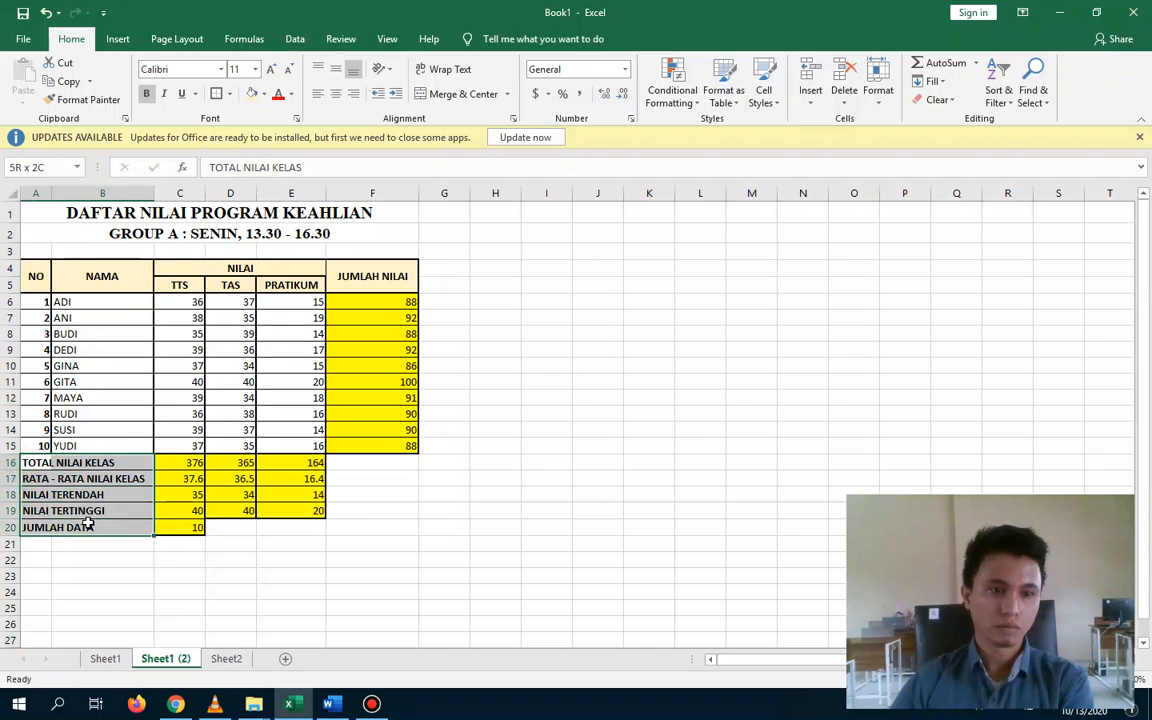
{"action": "left_click", "coordinate": [252, 94]}
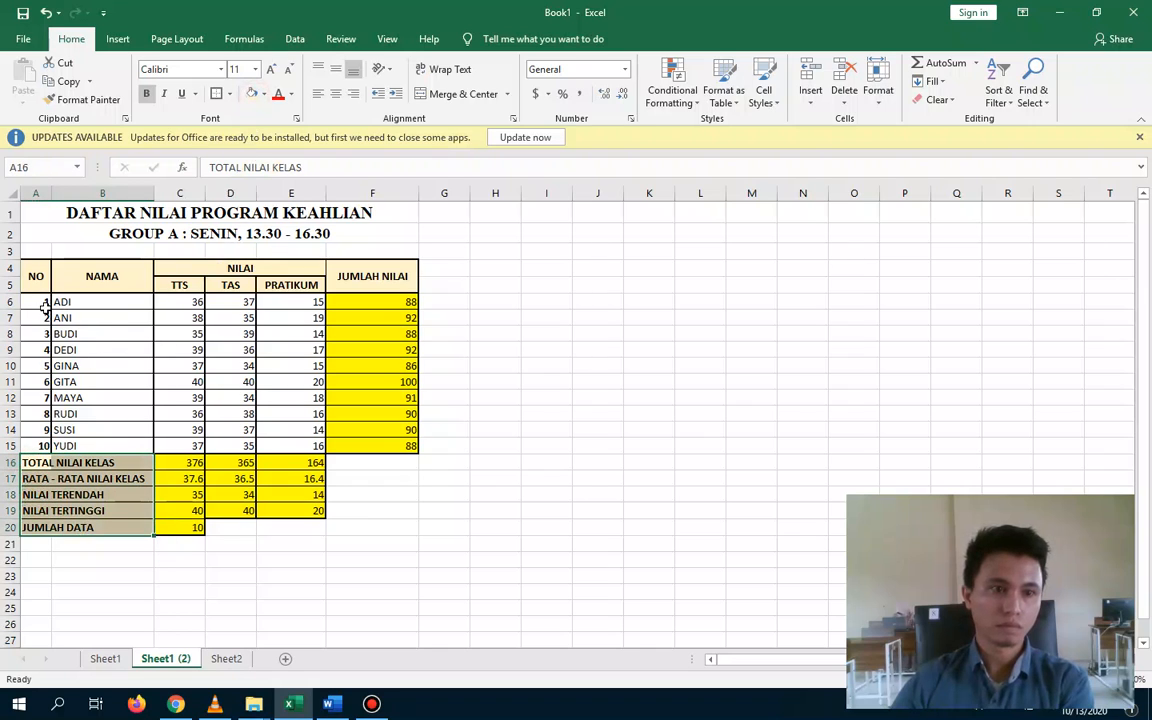
{"action": "left_click_drag", "start_coordinate": [42, 301], "coordinate": [44, 447]}
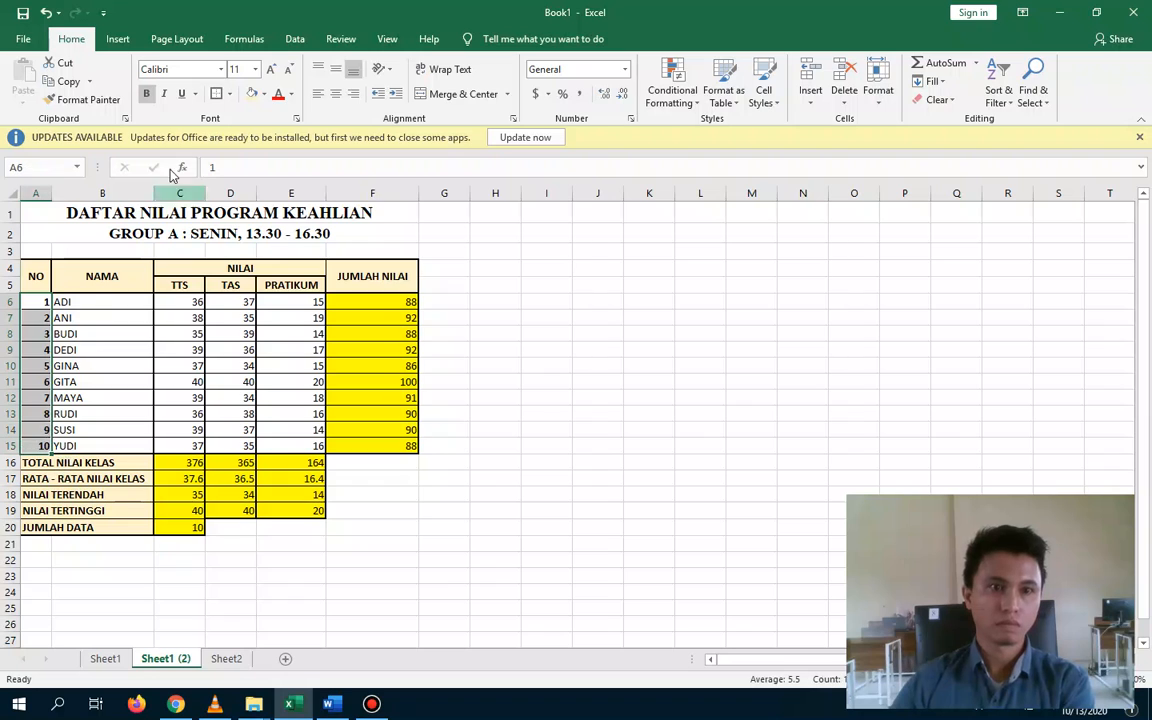
{"action": "left_click", "coordinate": [651, 346]}
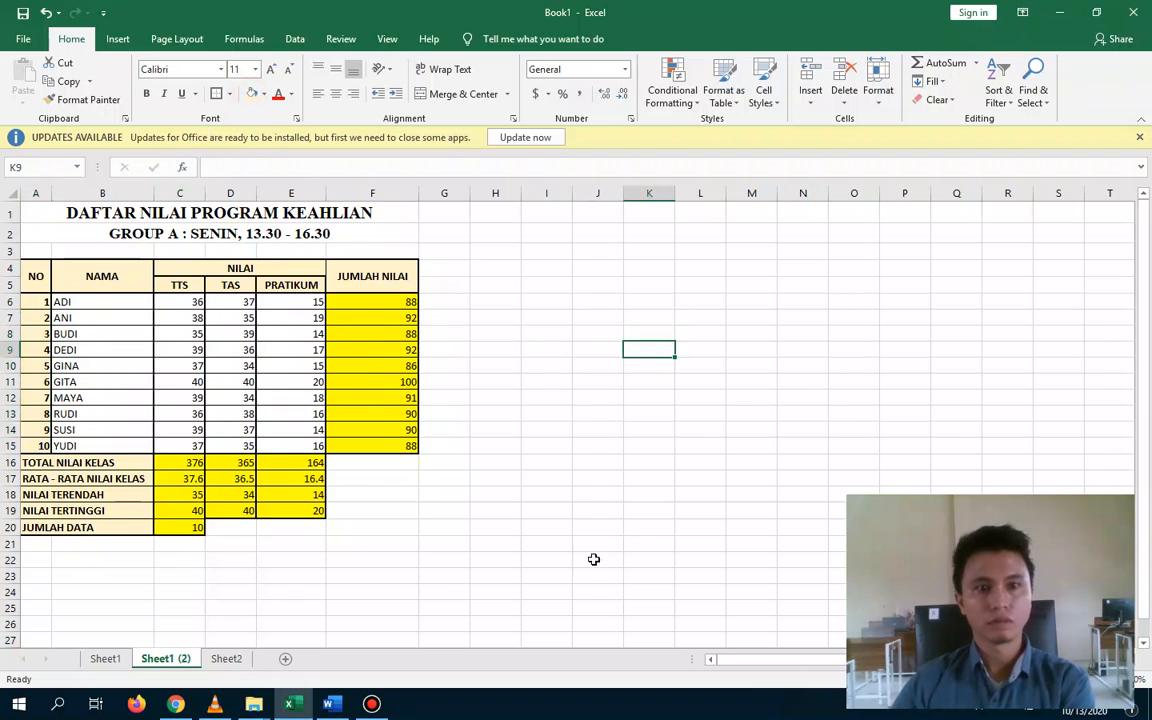
{"action": "mouse_move", "coordinate": [289, 705]}
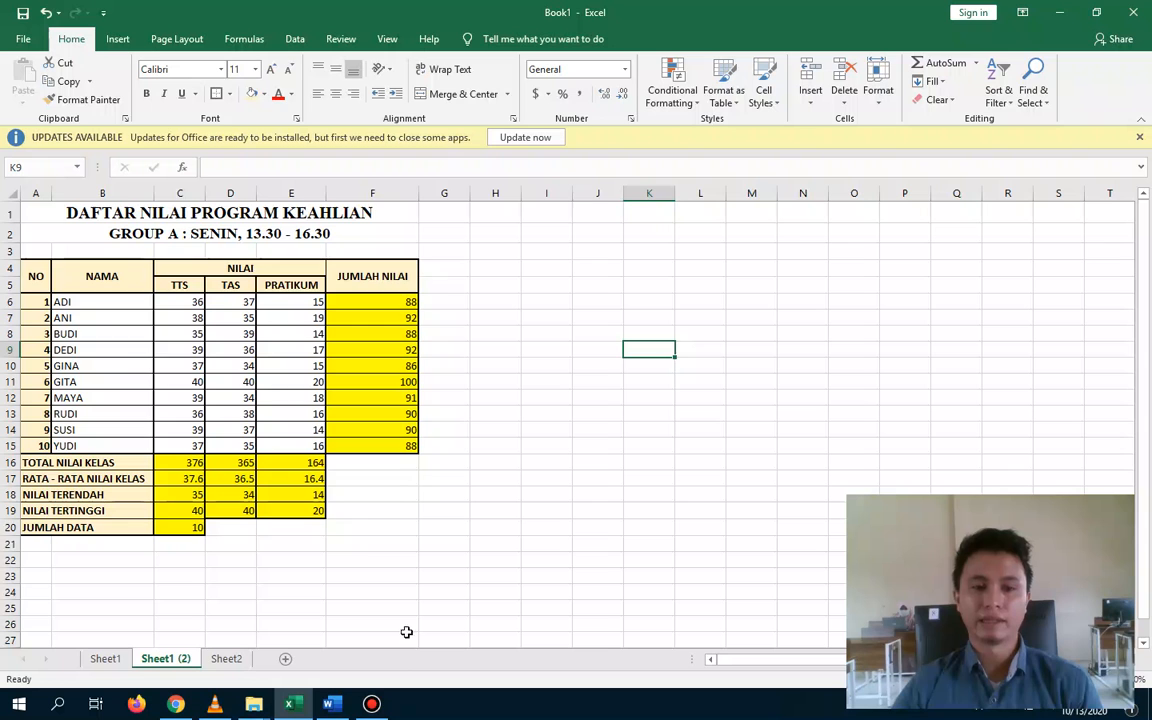
{"action": "left_click", "coordinate": [373, 712]}
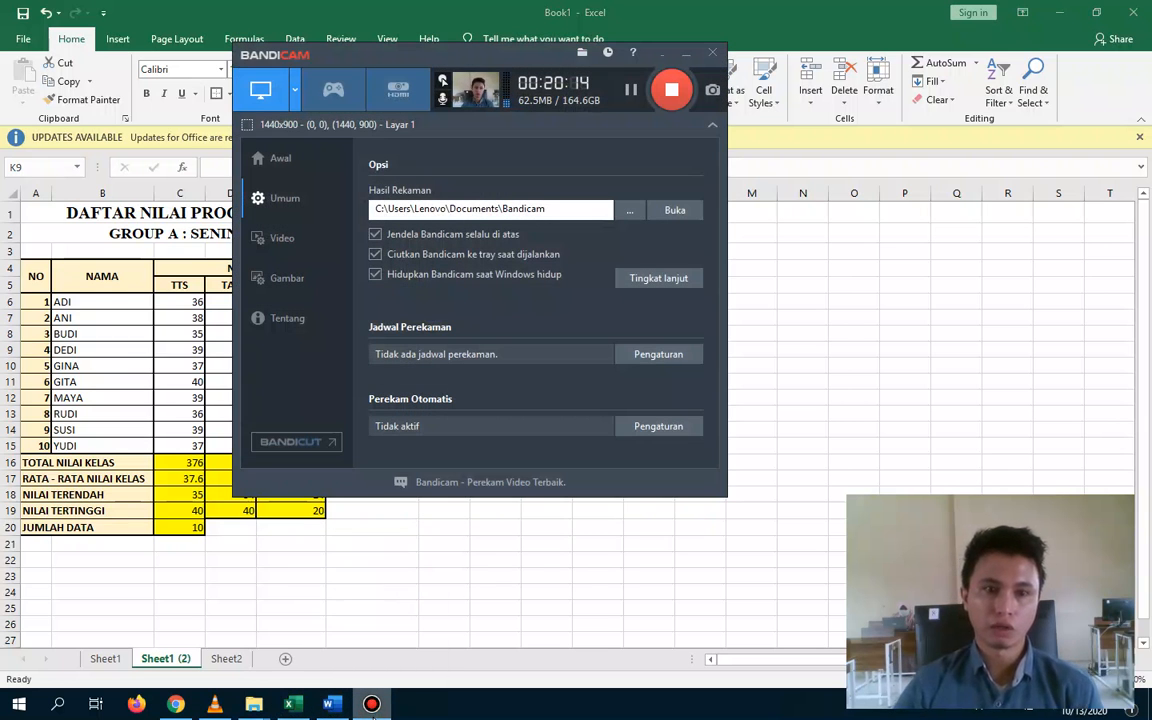
{"action": "left_click", "coordinate": [373, 712]}
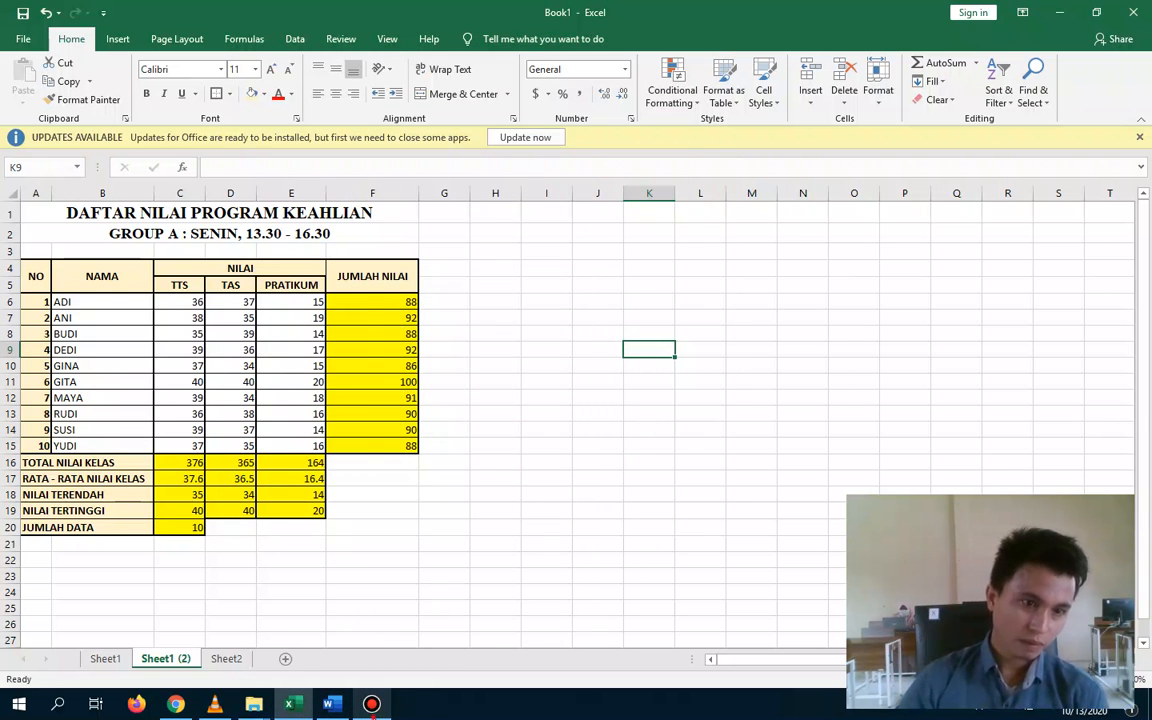